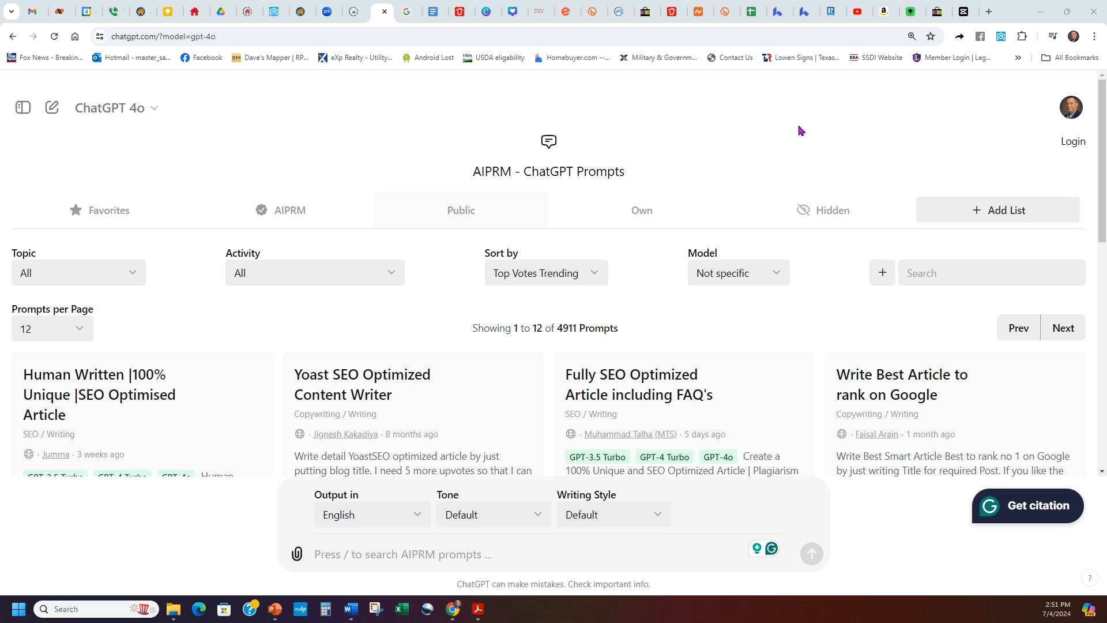
Step: Look through the available ChatGPT models without changing the GPT-4o selection
click(153, 109)
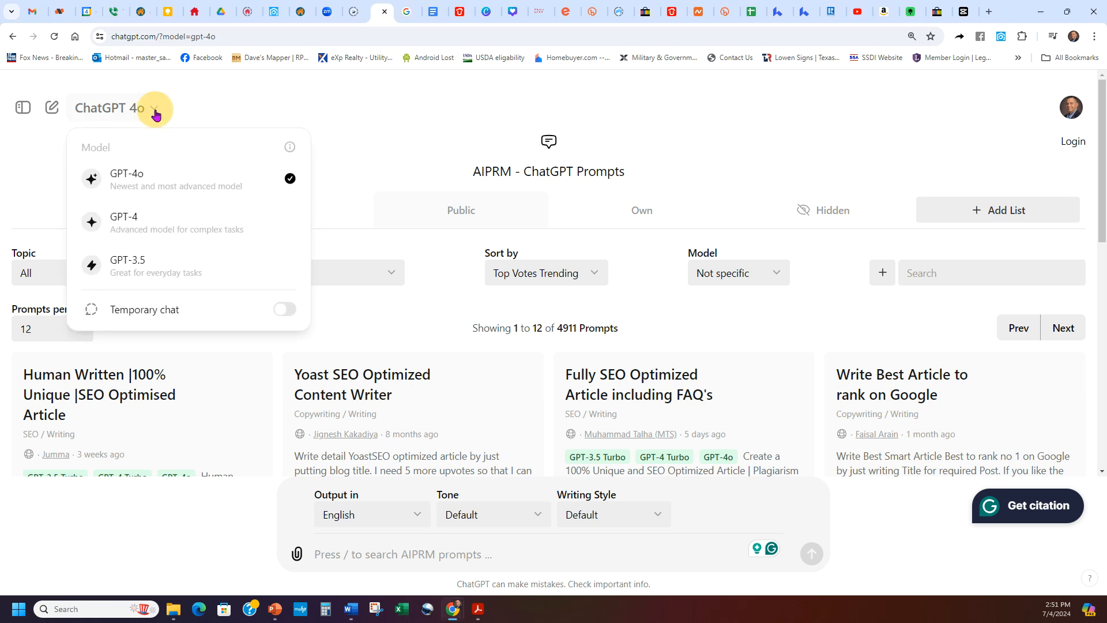
click(368, 114)
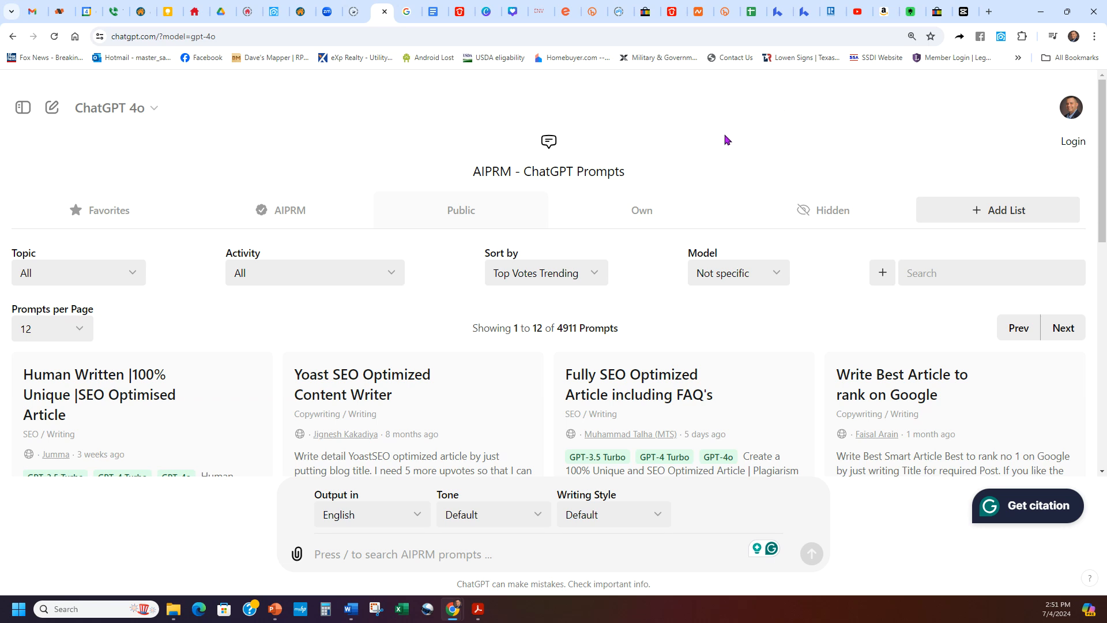
mouse_move(639, 178)
mouse_down()
mouse_move(465, 179)
mouse_move(412, 166)
mouse_move(652, 171)
mouse_up()
click(412, 166)
click(471, 172)
click(653, 172)
Step: Check the Google result for the AIPRM for ChatGPT Chrome extension and return to the AIPRM prompt list in ChatGPT
click(410, 14)
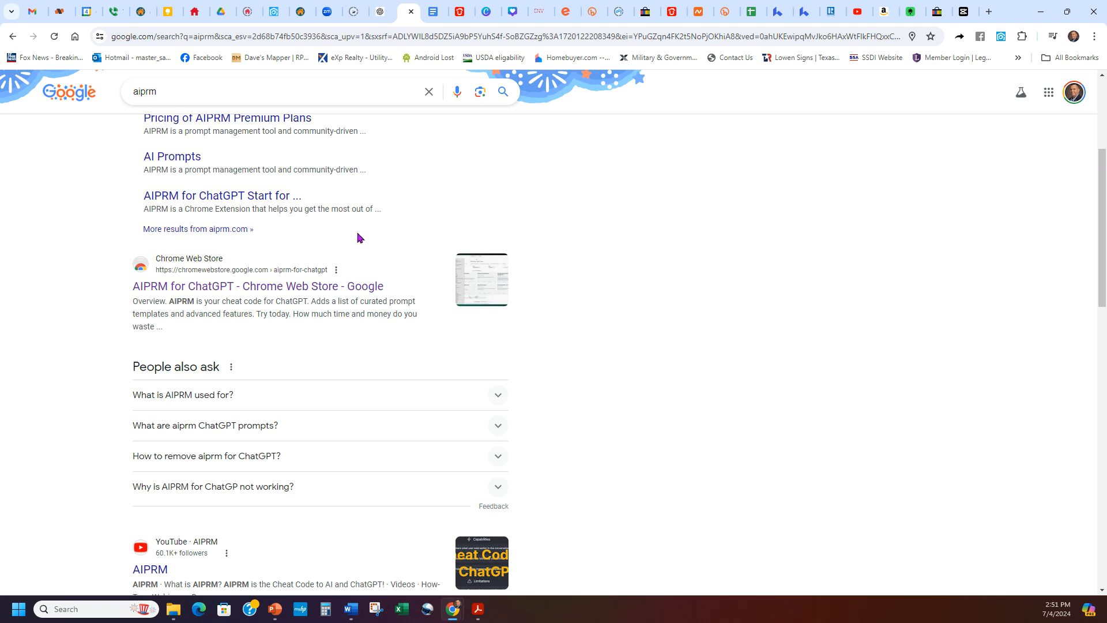
mouse_move(403, 286)
mouse_down()
mouse_move(128, 265)
mouse_move(377, 304)
mouse_move(403, 289)
mouse_up()
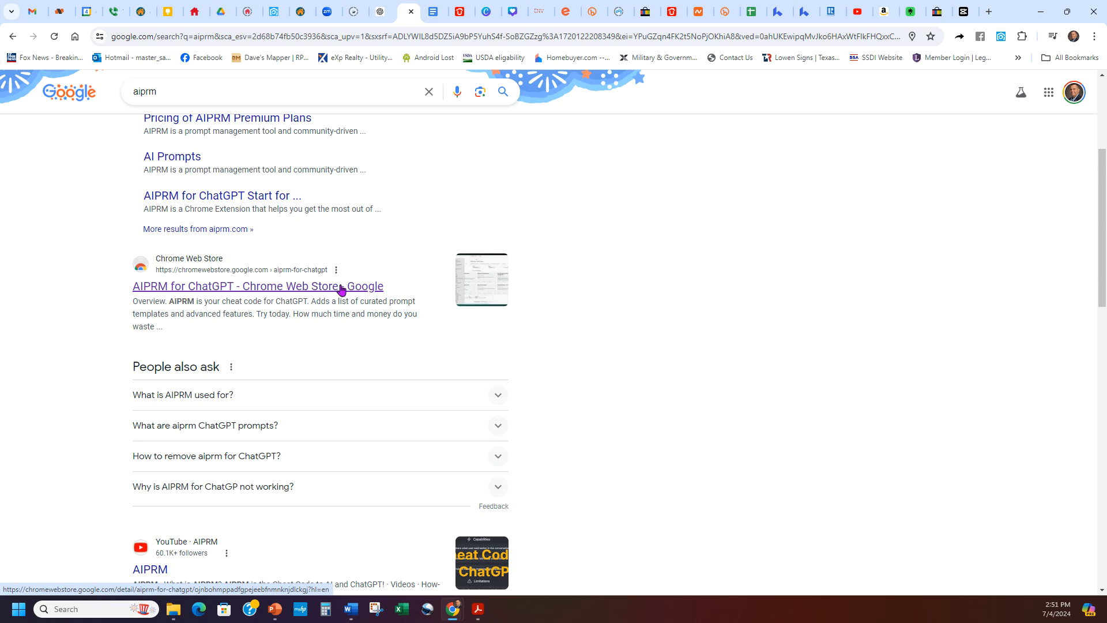
click(388, 5)
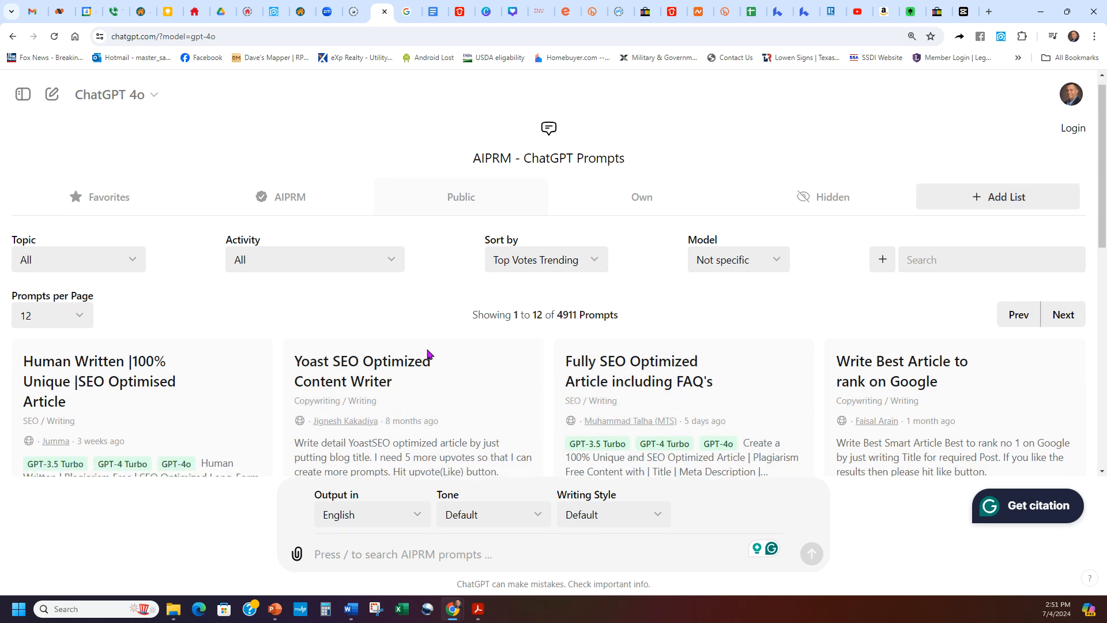
scroll(485, 323, down, 6)
scroll(496, 348, up, 6)
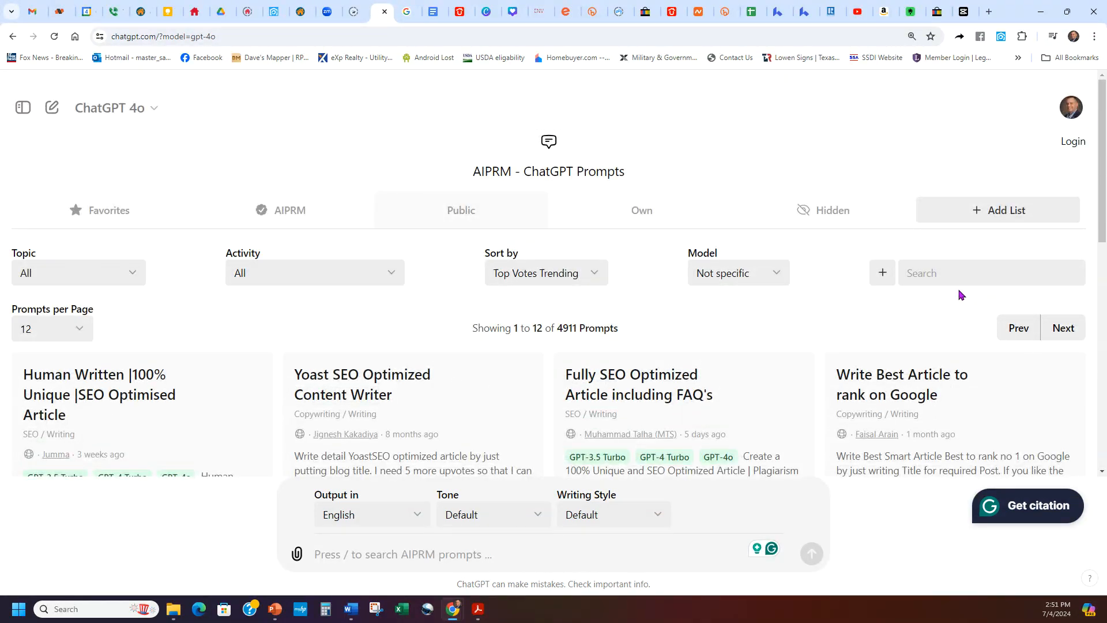
click(949, 274)
click(914, 275)
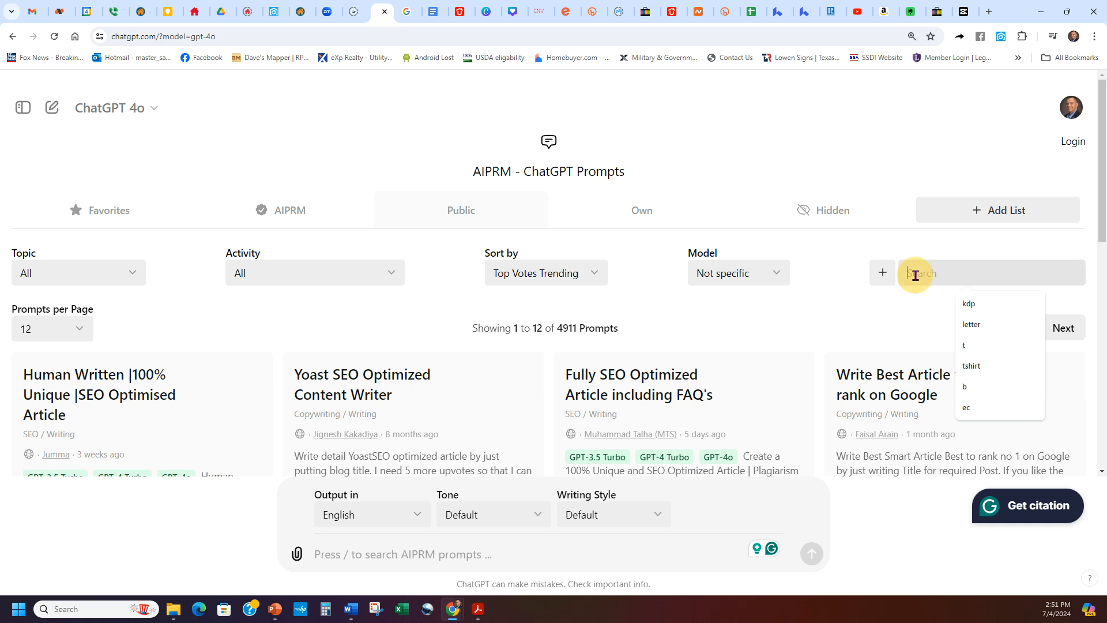
click(933, 273)
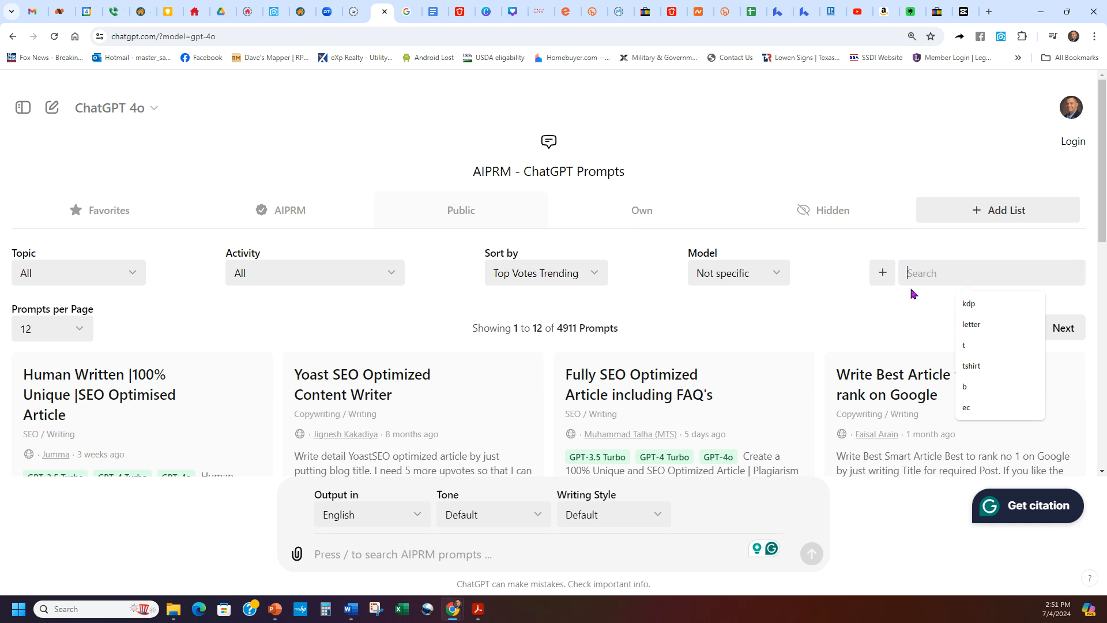
text(book)
click(885, 316)
double_click(964, 274)
key(BackSpace)
click(854, 221)
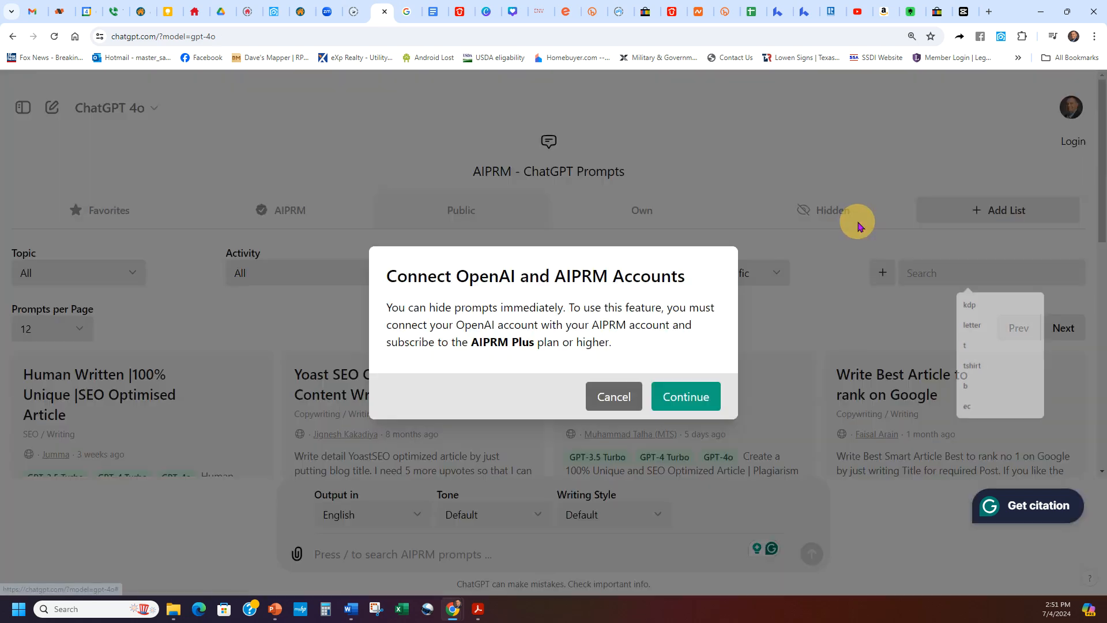
click(634, 396)
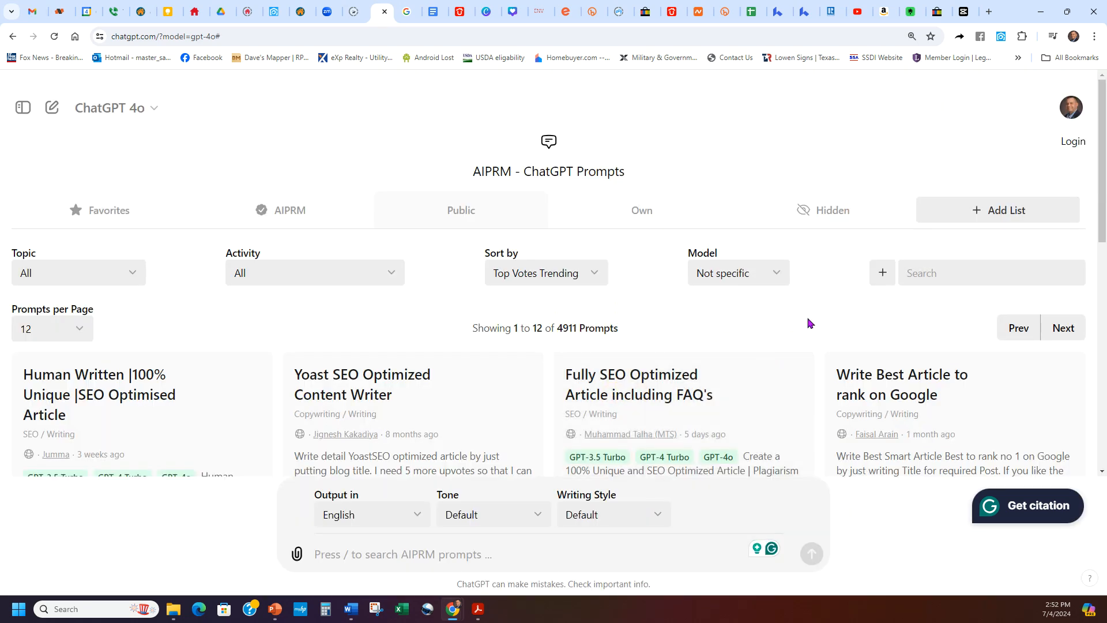
Step: Load the public prompt "Write Best Article to rank on Google" and remove it again
mouse_move(629, 332)
mouse_down()
mouse_move(559, 330)
mouse_move(638, 333)
mouse_up()
scroll(819, 299, down, 2)
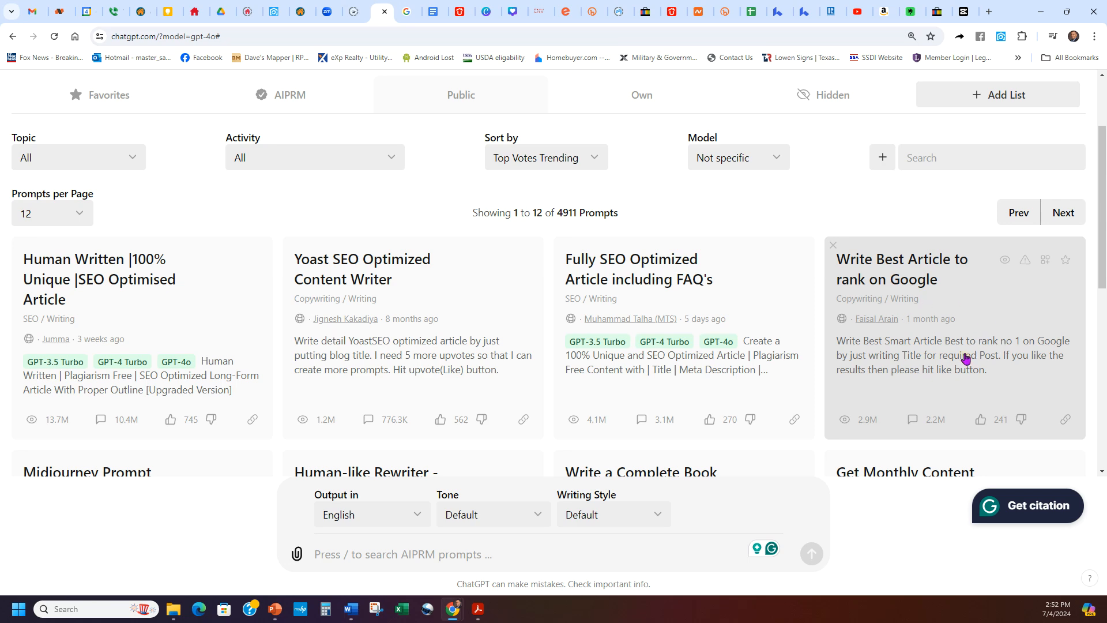
click(965, 358)
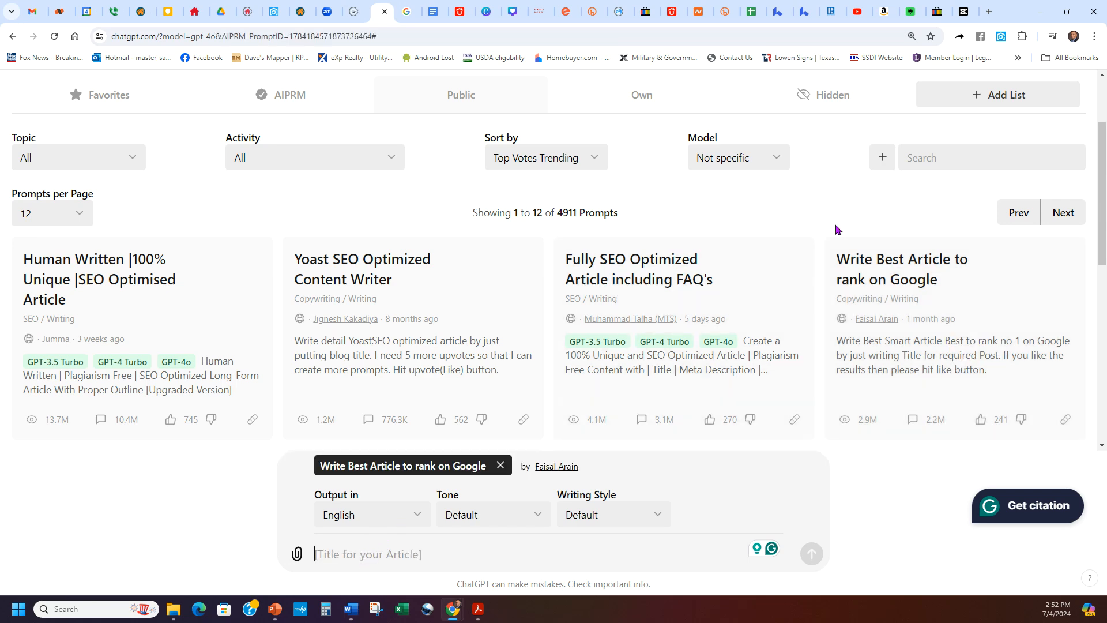
click(500, 467)
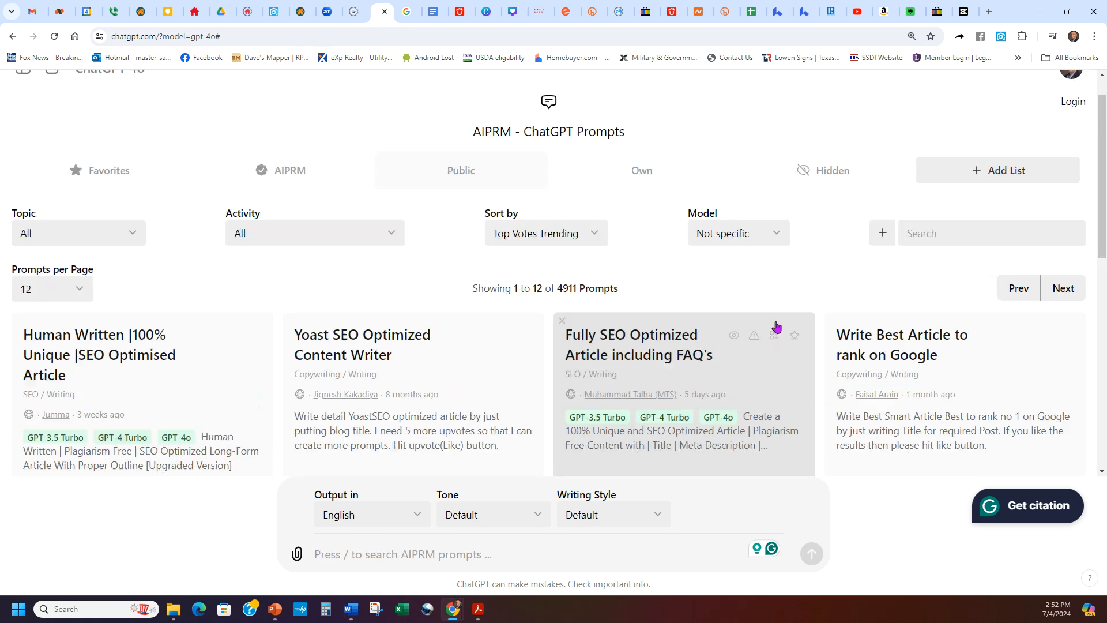
Step: Search the public prompts for "book" and load "Write a Complete Book in One Click"
click(955, 271)
text(book)
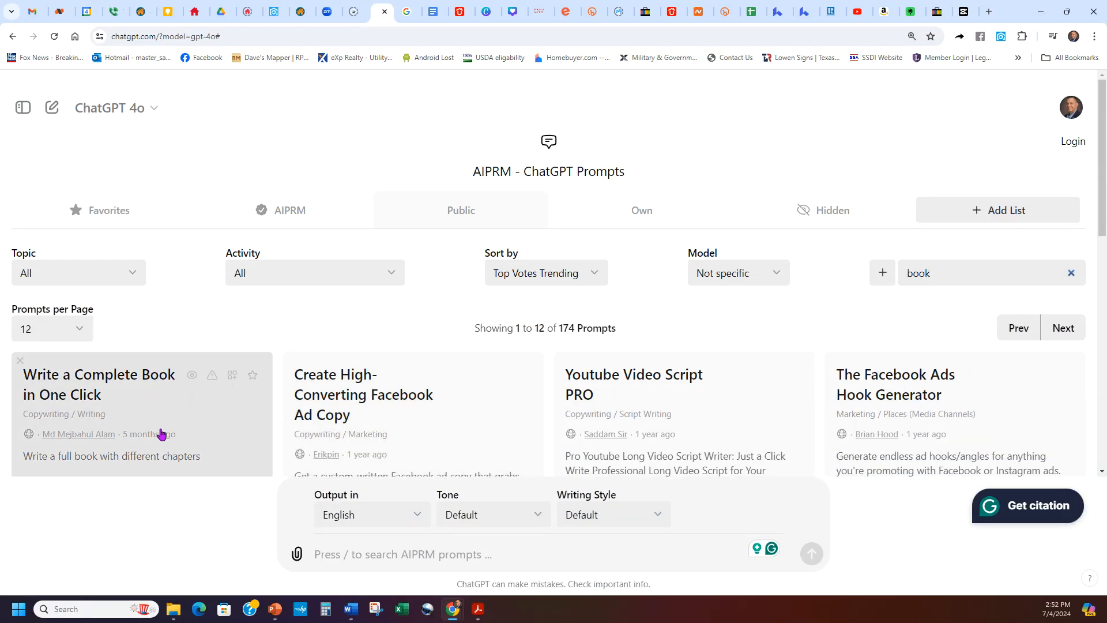
click(139, 411)
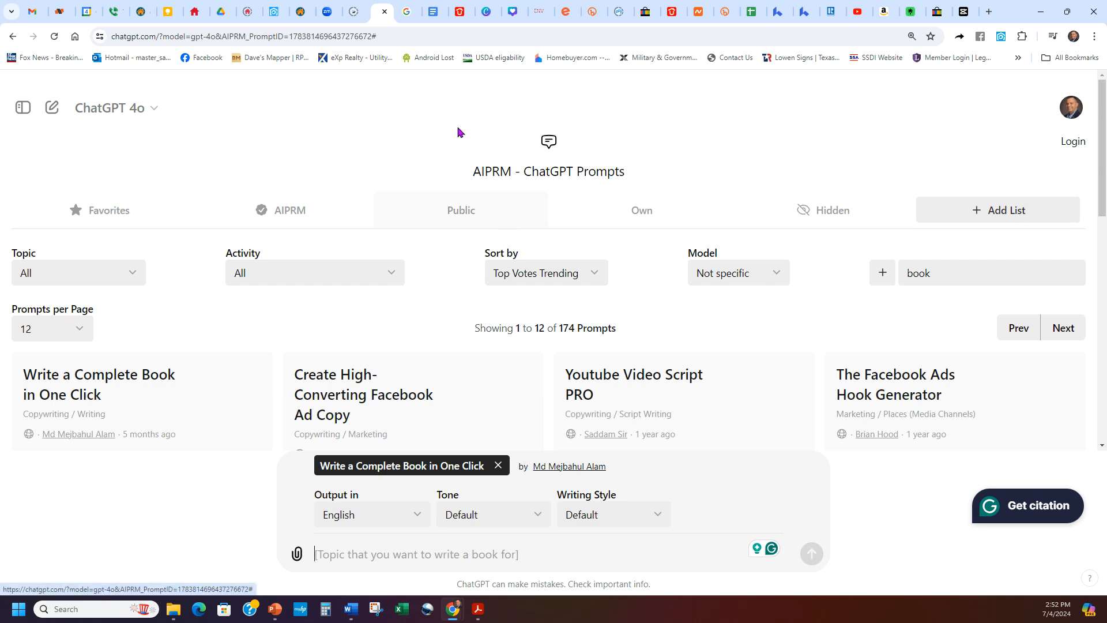
Step: Switch to the Google Docs file of example book titles and examine the listing and buyer's book ideas
click(435, 9)
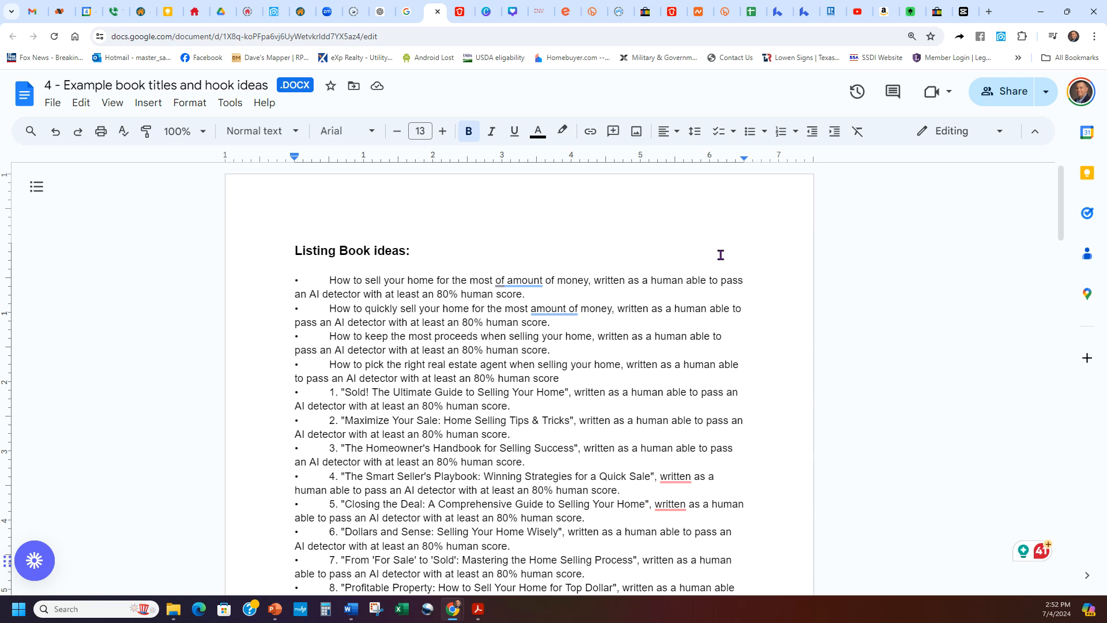
scroll(719, 255, down, 5)
scroll(635, 329, up, 5)
scroll(537, 260, down, 15)
scroll(540, 294, up, 6)
scroll(540, 294, up, 12)
scroll(478, 264, down, 20)
scroll(485, 267, up, 15)
scroll(491, 266, up, 15)
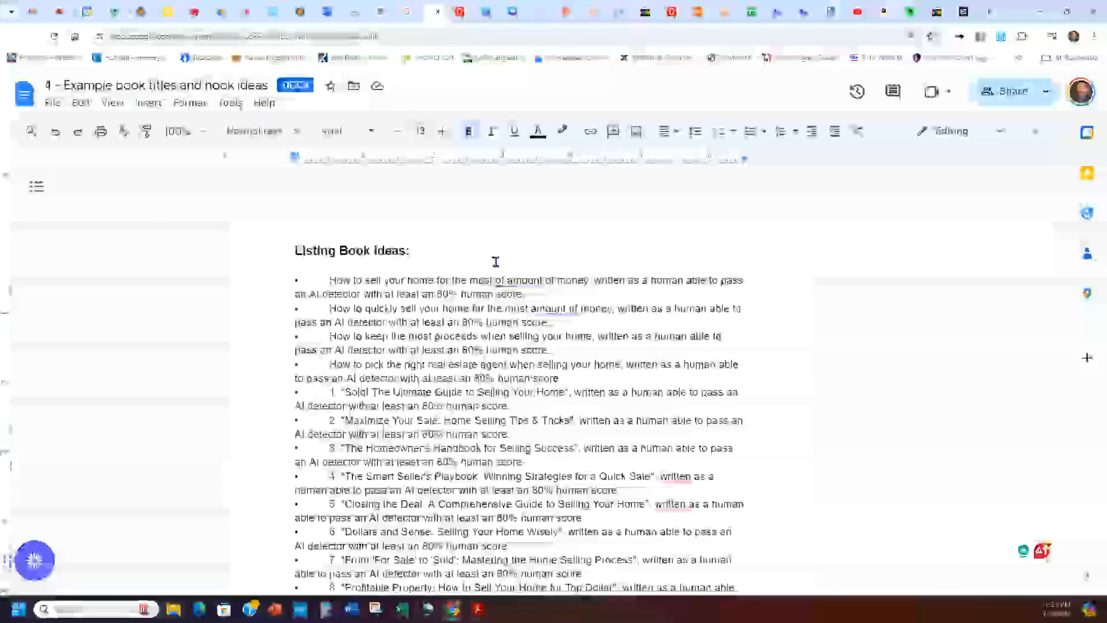
scroll(550, 281, down, 15)
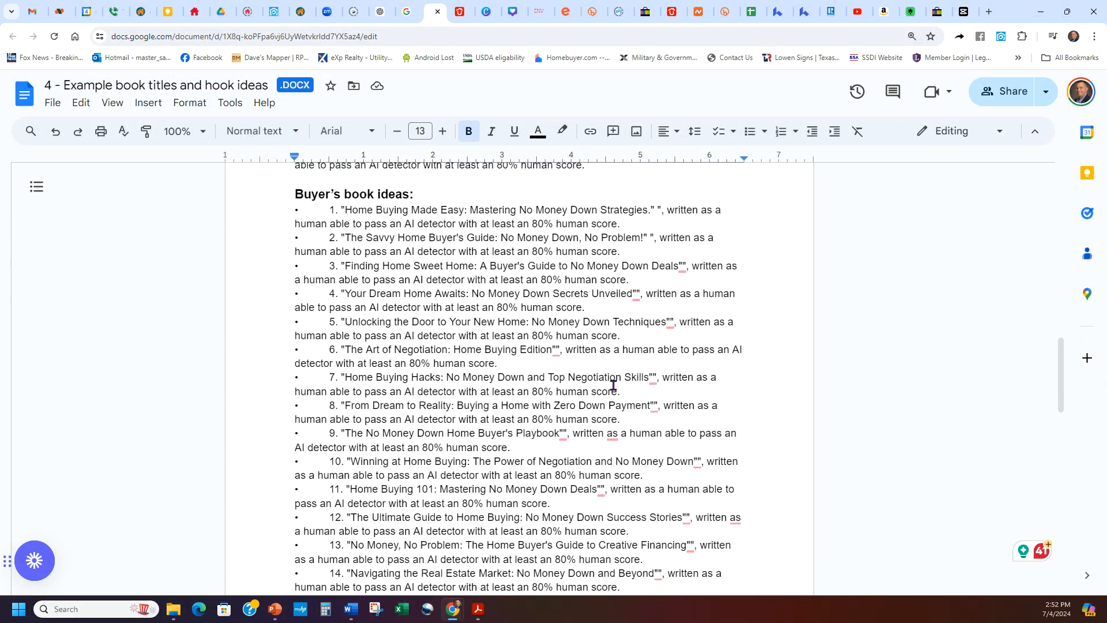
Step: Copy buyer's book idea 5, "Unlocking the Door to Your New Home: No Money Down Techniques", with its AI-detector wording into ChatGPT as the topic
drag(633, 334, 300, 321)
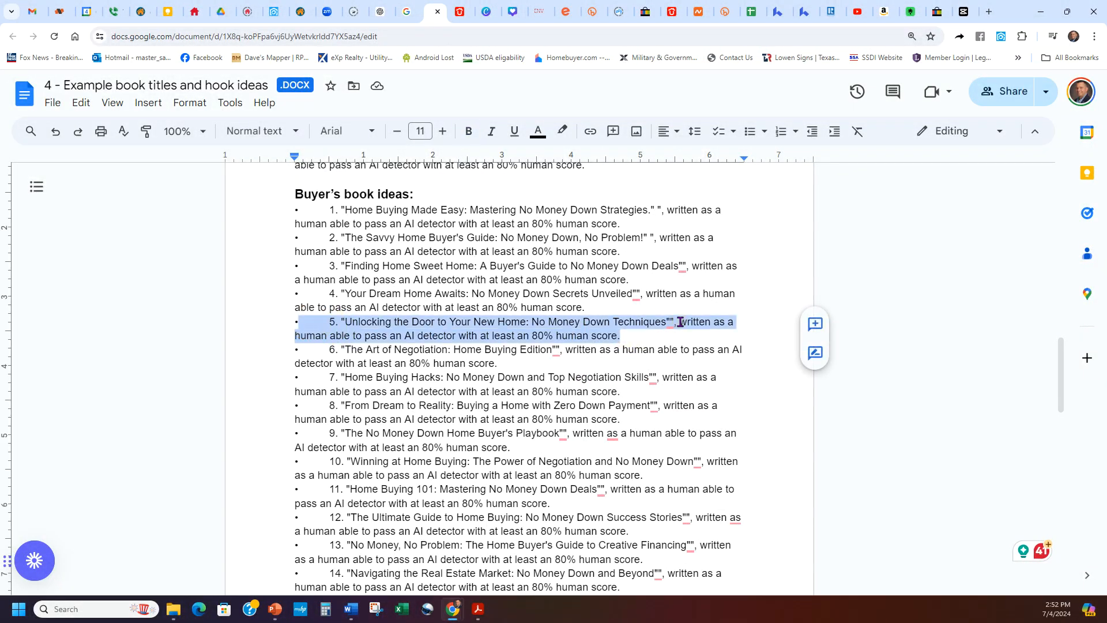
click(746, 282)
drag(626, 333, 338, 323)
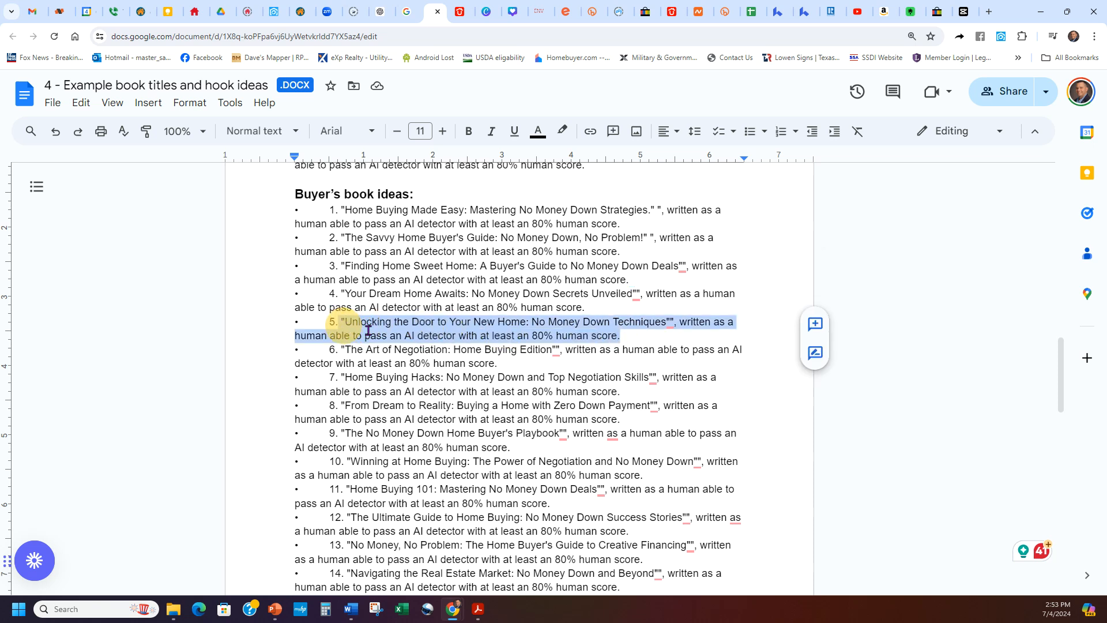
click(657, 339)
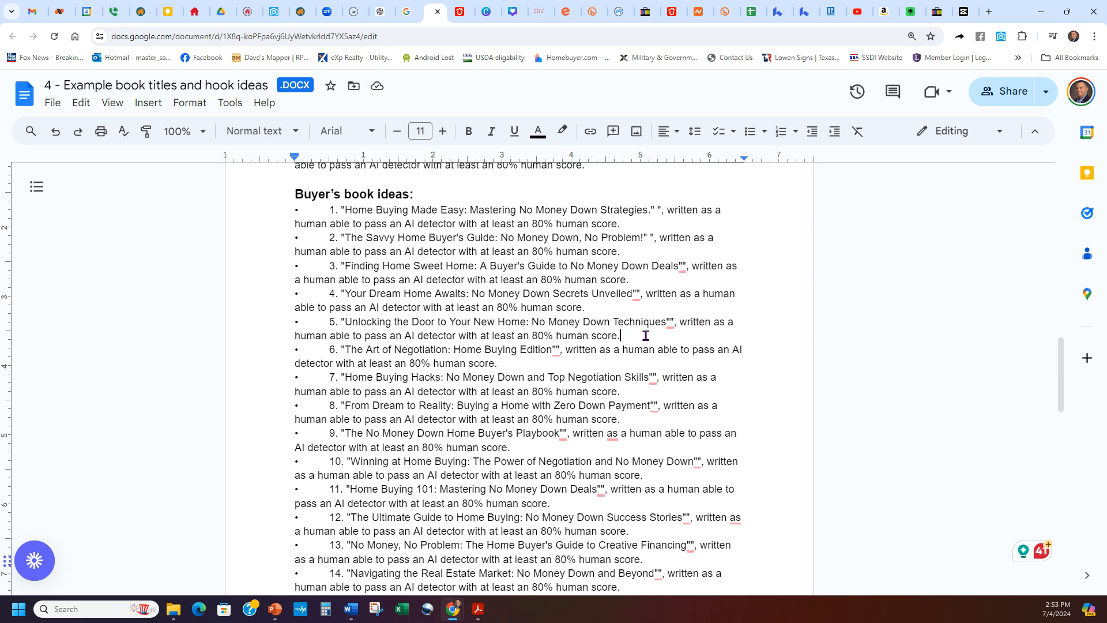
click(389, 12)
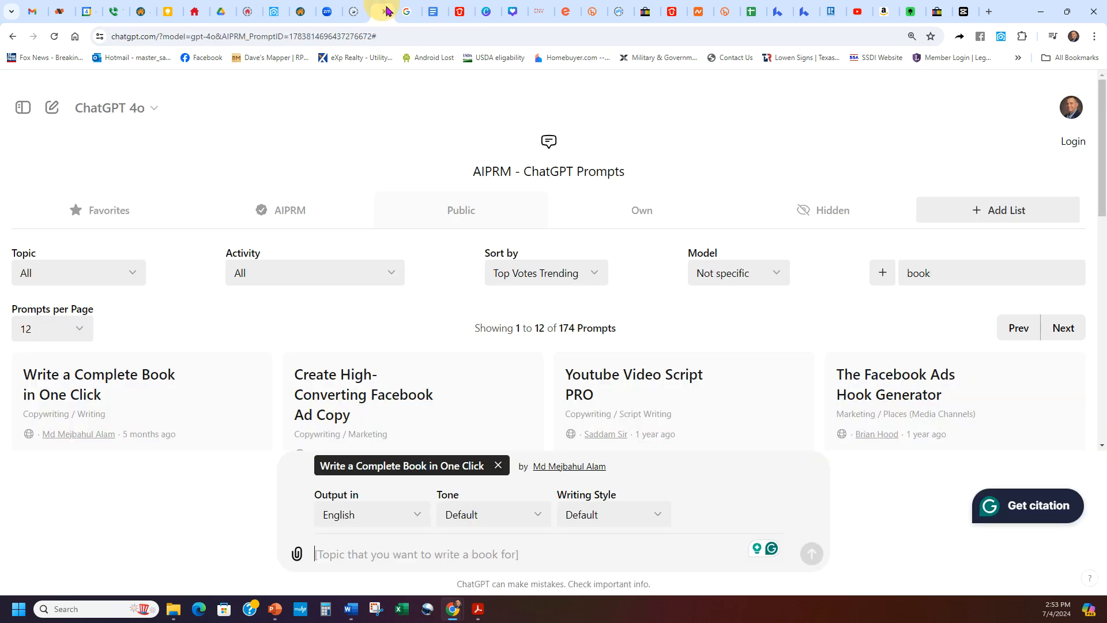
click(591, 550)
key(ctrl+v)
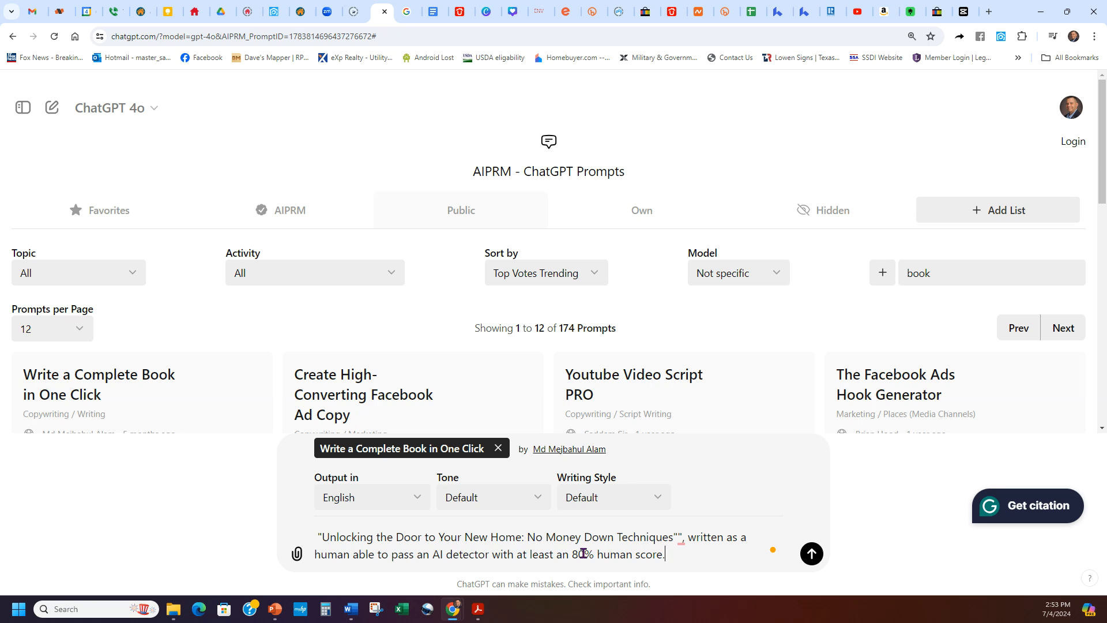
Step: Change the topic's closing wording to "at least a 90% human score" and submit the prompt
click(579, 554)
key(BackSpace)
text(9)
mouse_move(569, 553)
click(634, 483)
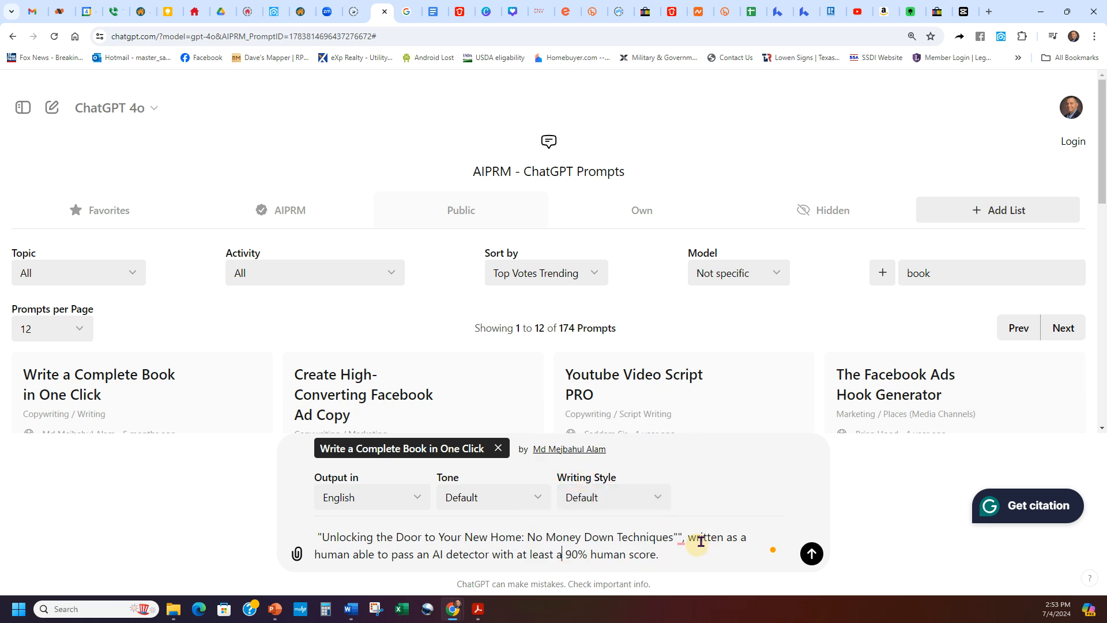
click(813, 554)
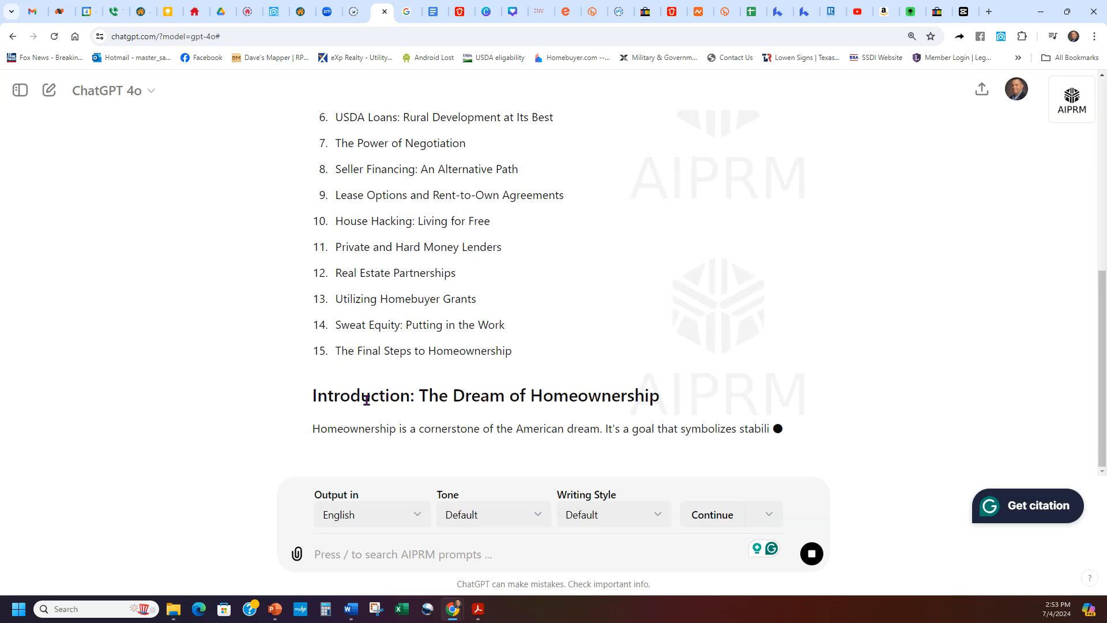
Step: Review the generated book, copy the response, and have ChatGPT continue generating the rest
scroll(223, 317, up, 4)
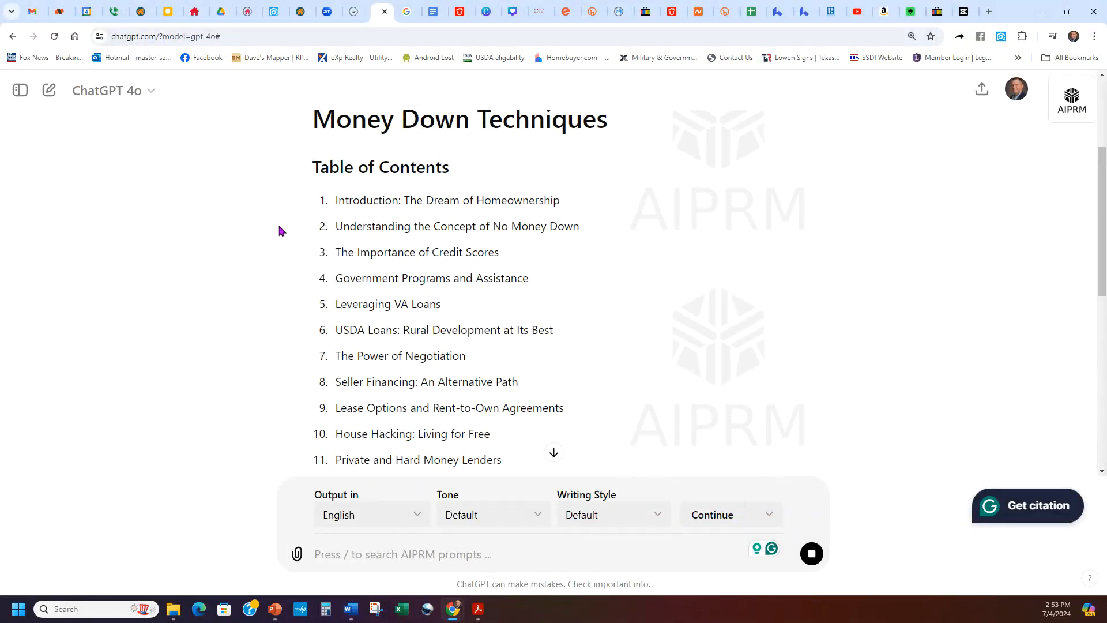
scroll(264, 239, down, 2)
scroll(262, 242, down, 10)
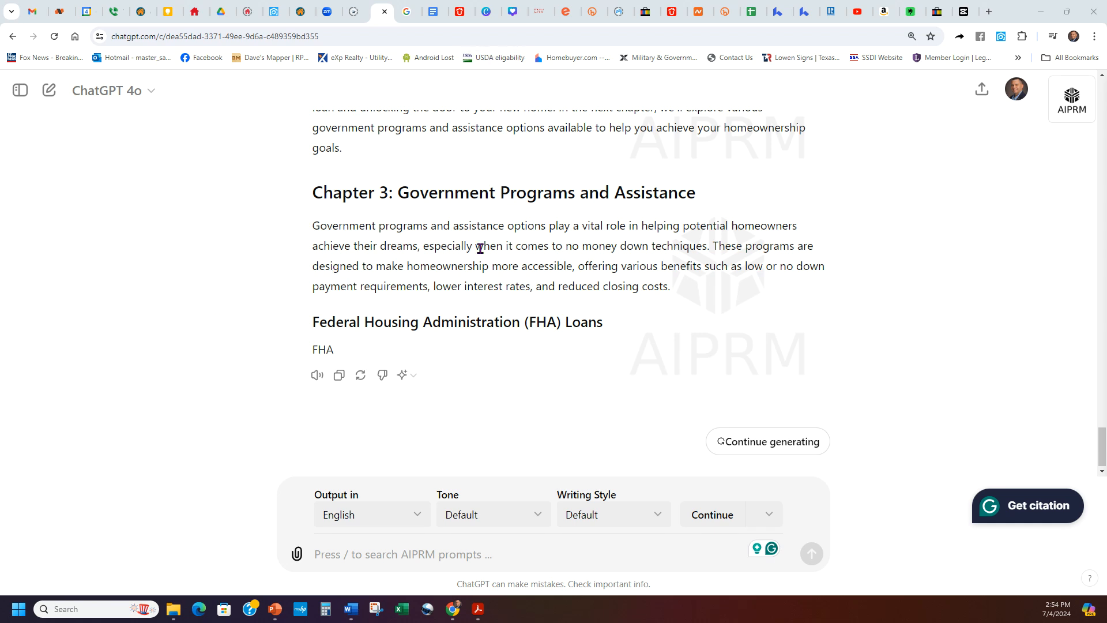
click(338, 378)
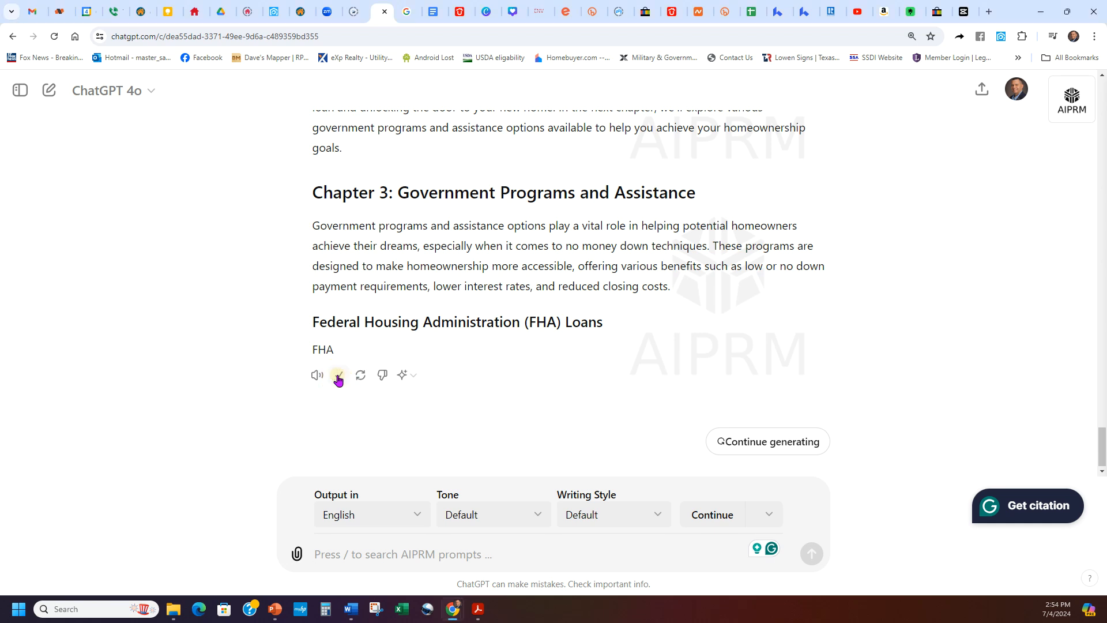
click(763, 442)
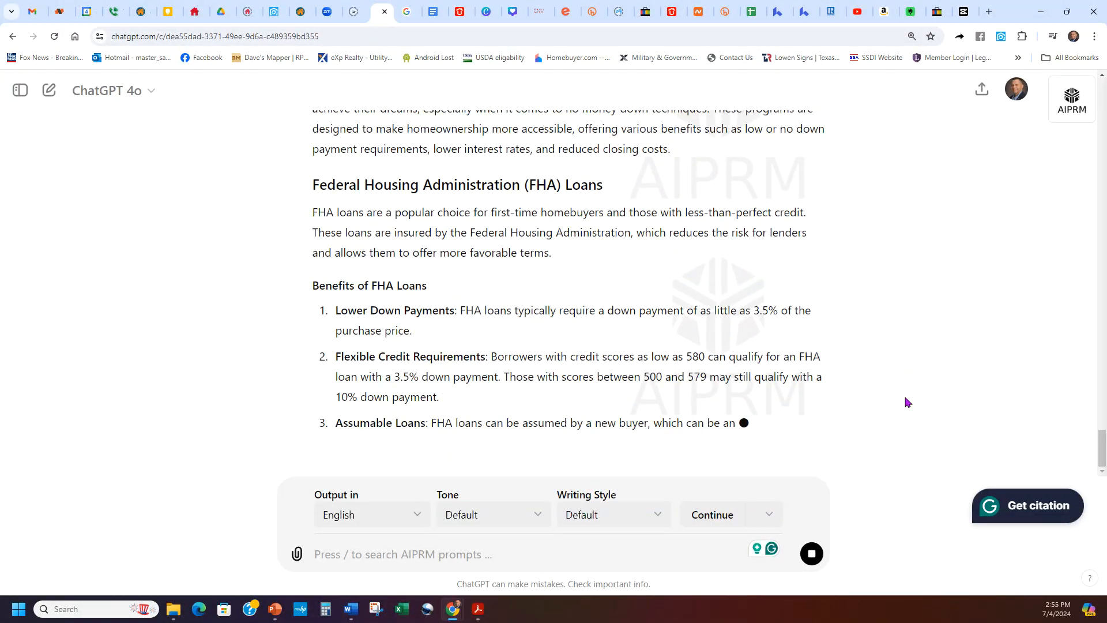
Step: Switch to the blank Word document Document3, paste the copied book text, and place the cursor after the final "FHA"
mouse_move(352, 609)
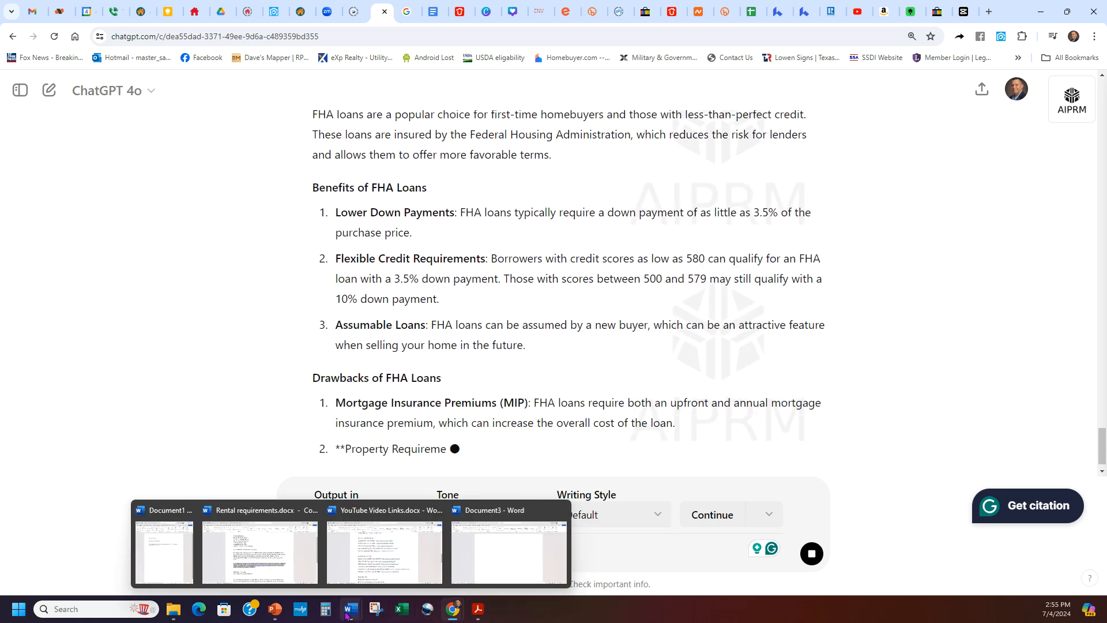
click(503, 556)
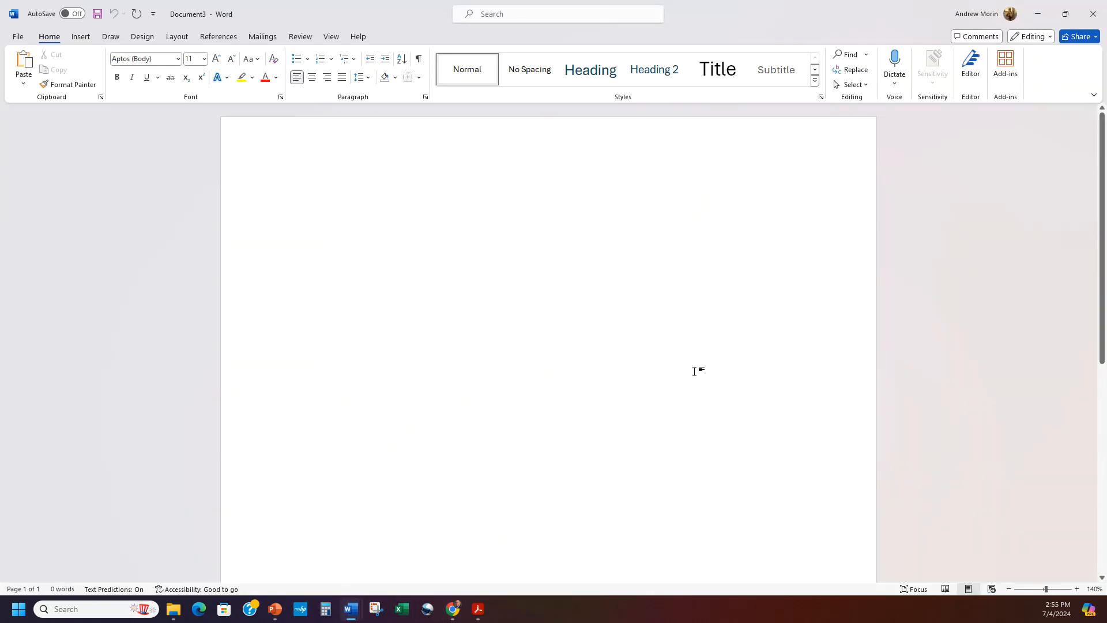
key(ctrl+v)
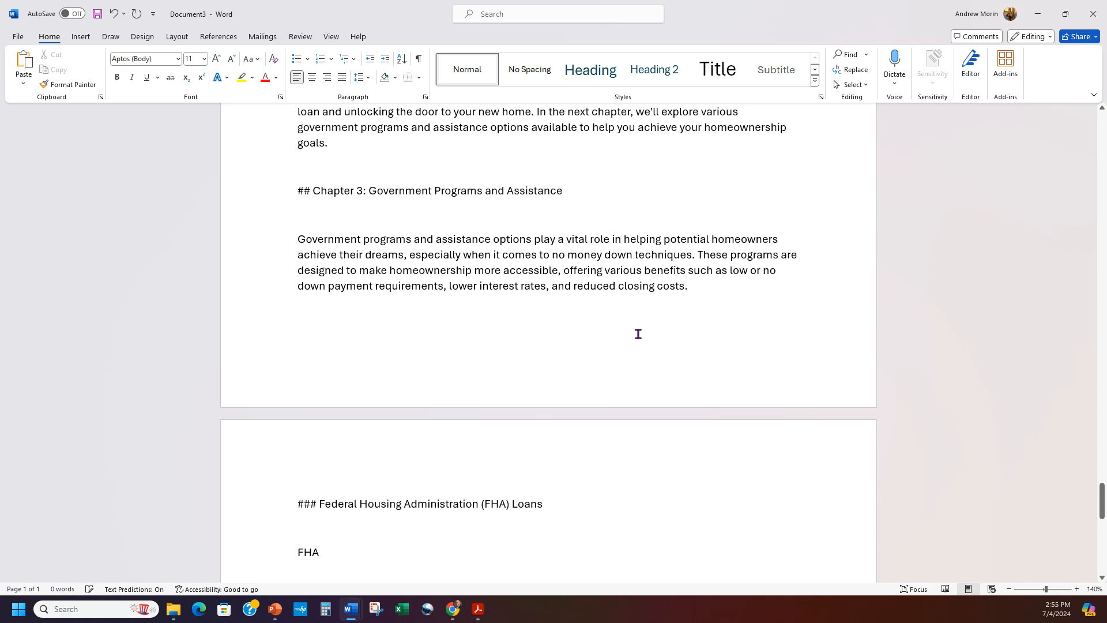
scroll(646, 342, up, 10)
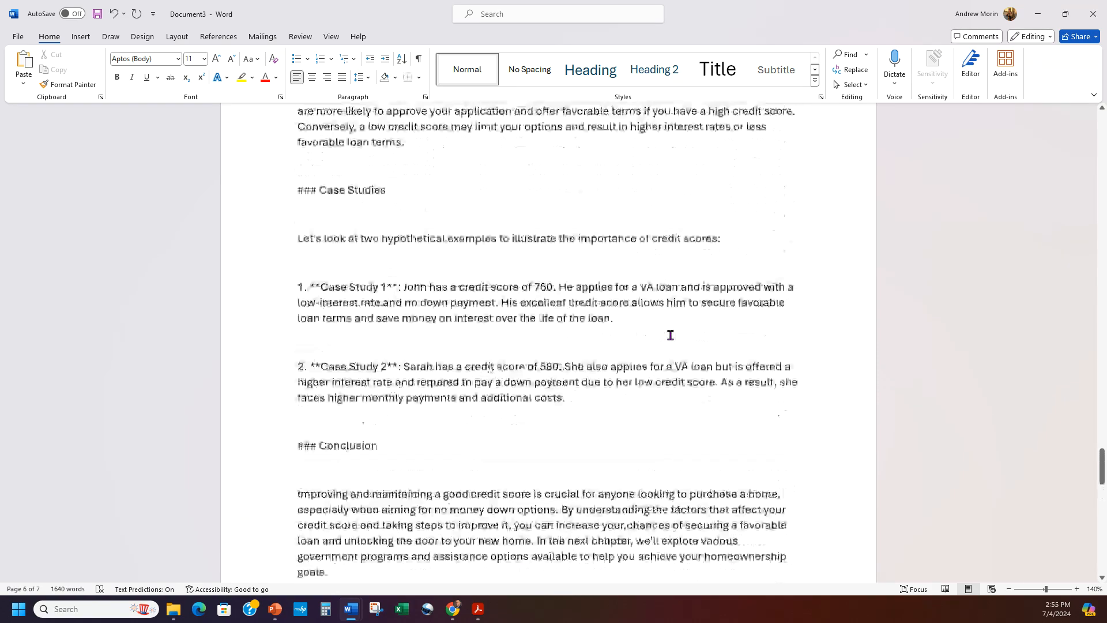
scroll(671, 335, down, 10)
click(483, 548)
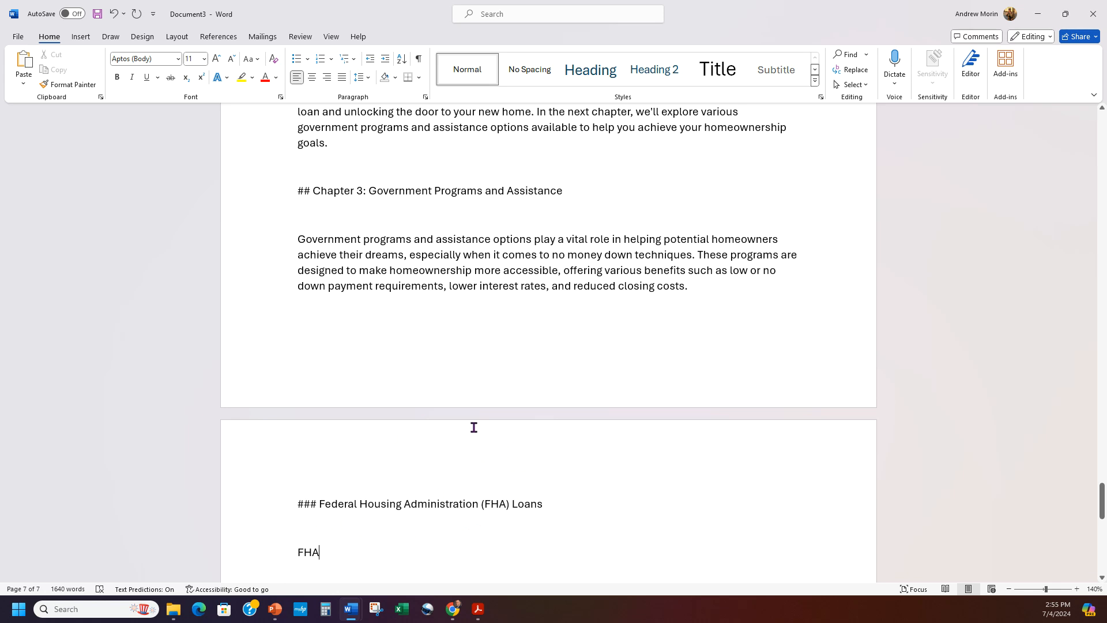
scroll(675, 360, down, 2)
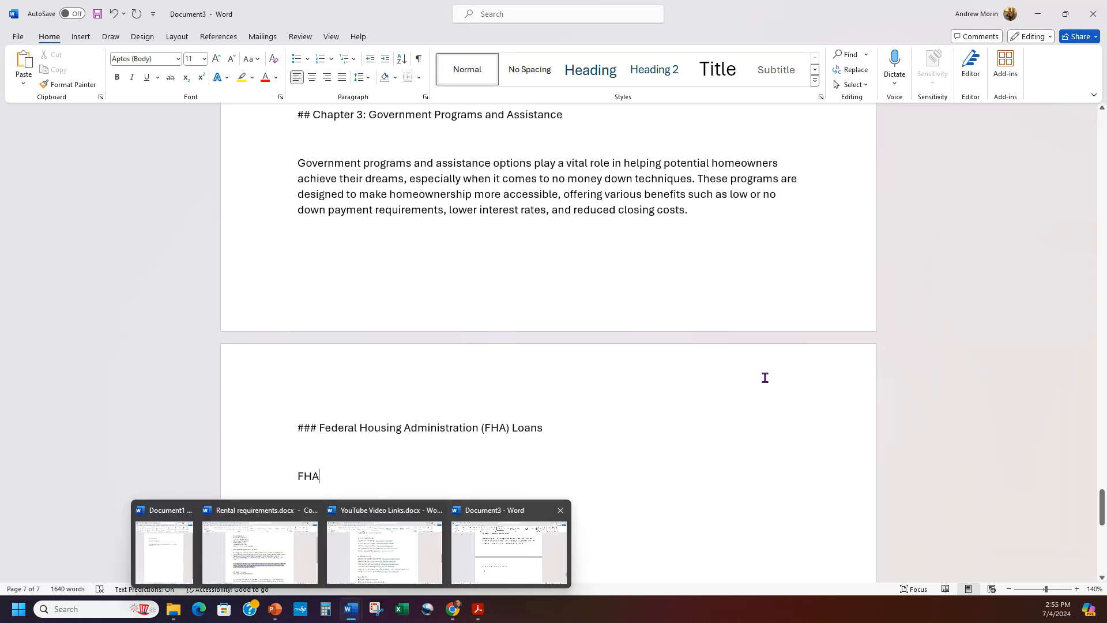
Step: Return to ChatGPT, look over the government programs chapter, copy the response, and have it continue with the next chapter
click(1038, 13)
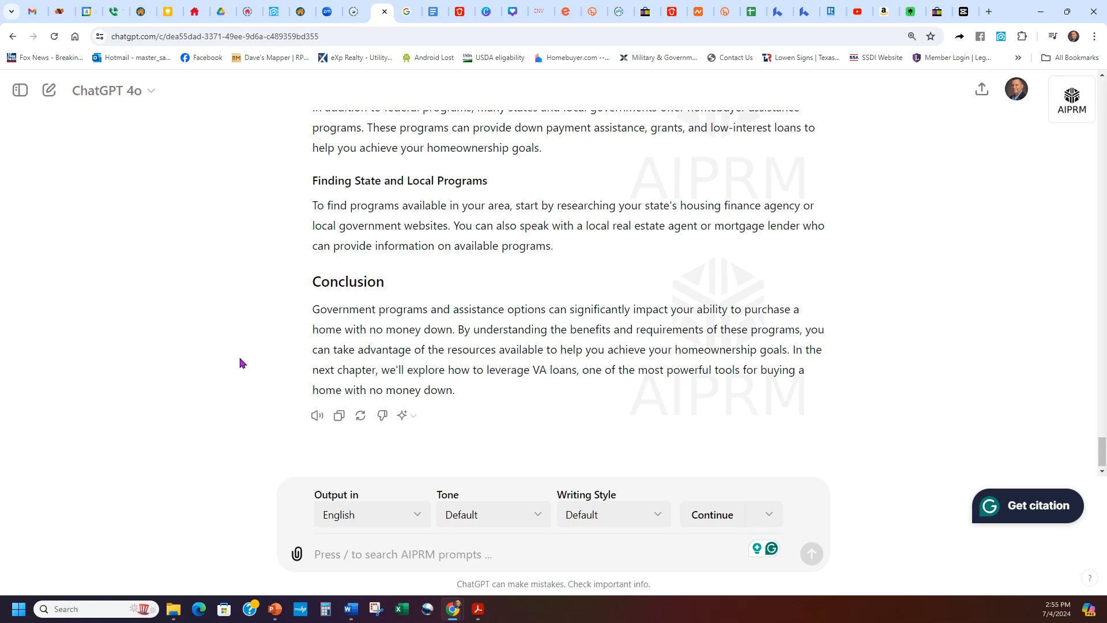
scroll(430, 299, up, 15)
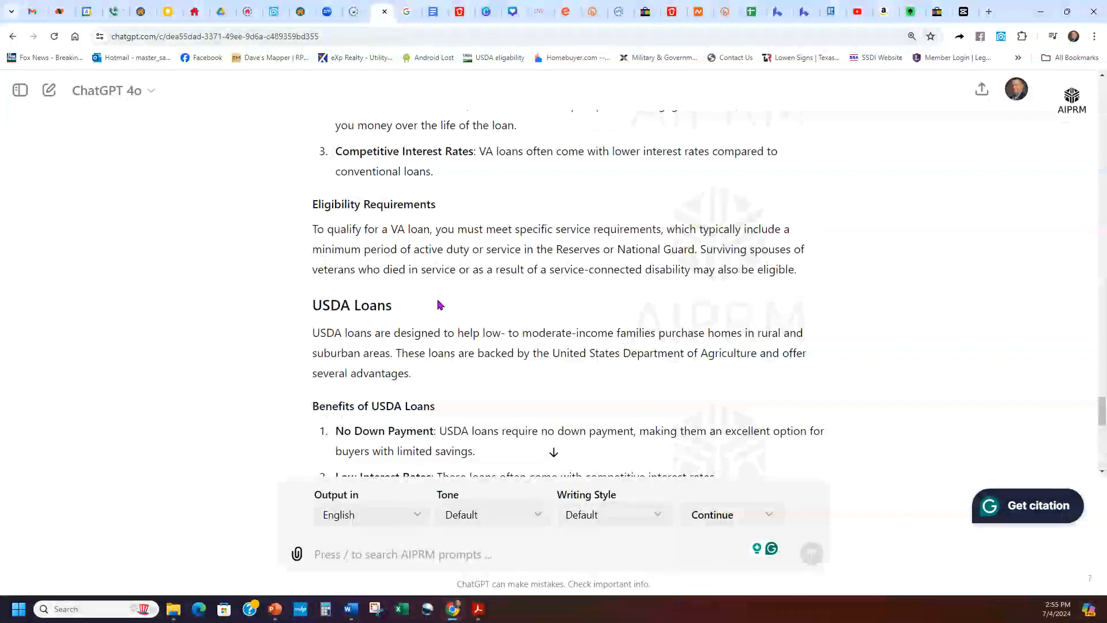
scroll(439, 304, up, 10)
scroll(432, 277, down, 6)
scroll(460, 274, down, 15)
click(340, 415)
click(712, 514)
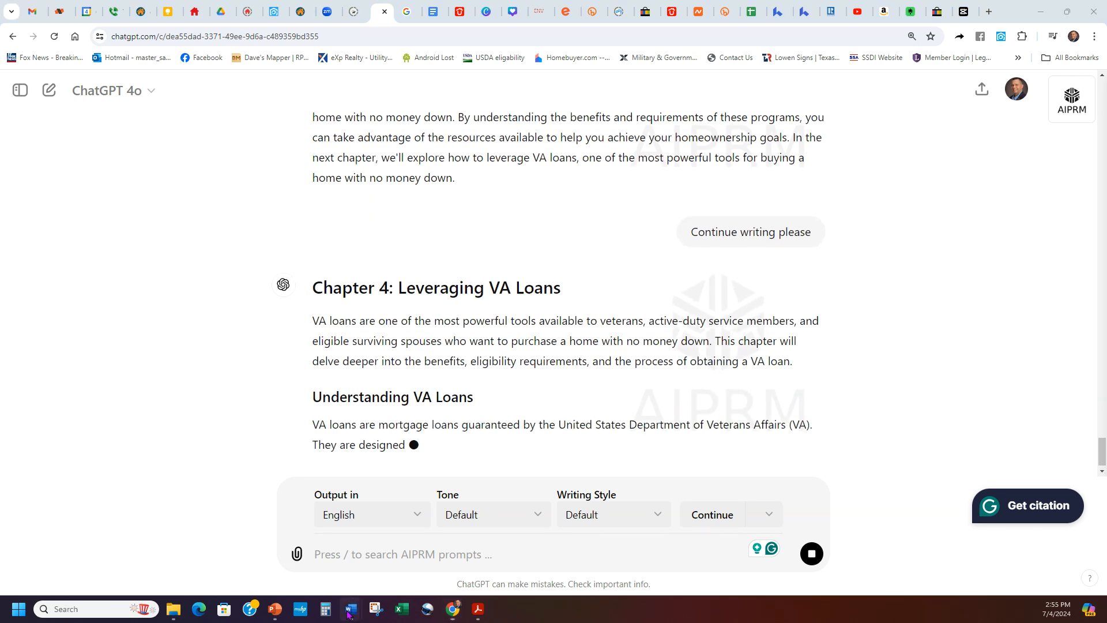
Step: Switch to Document3 in Word and paste the copied response after the final "FHA"
mouse_move(348, 612)
click(462, 562)
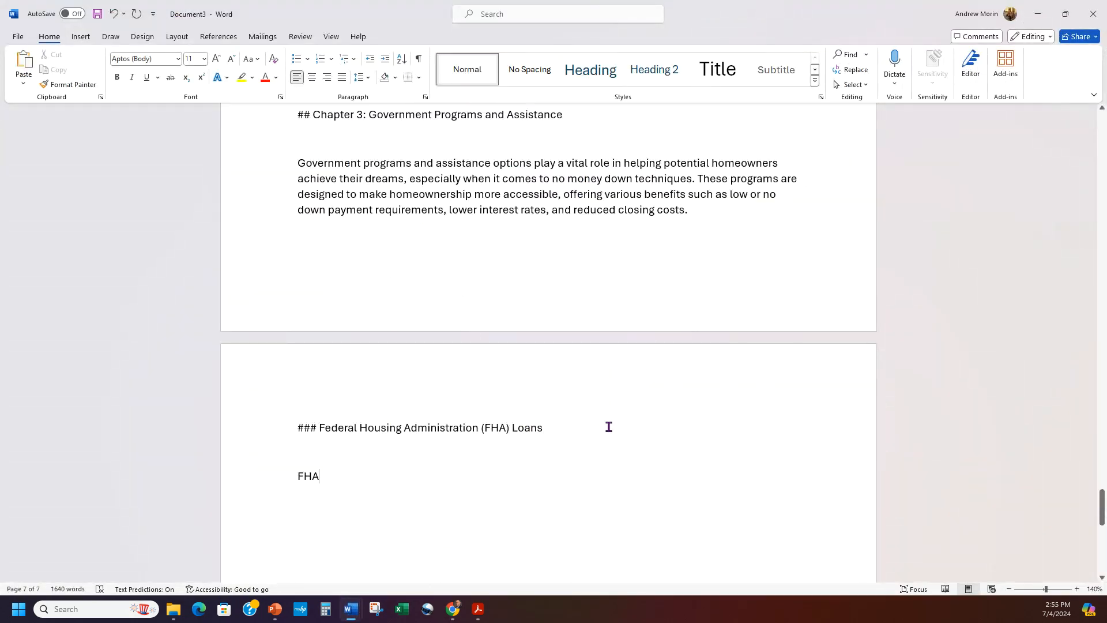
scroll(609, 427, down, 15)
scroll(661, 412, up, 8)
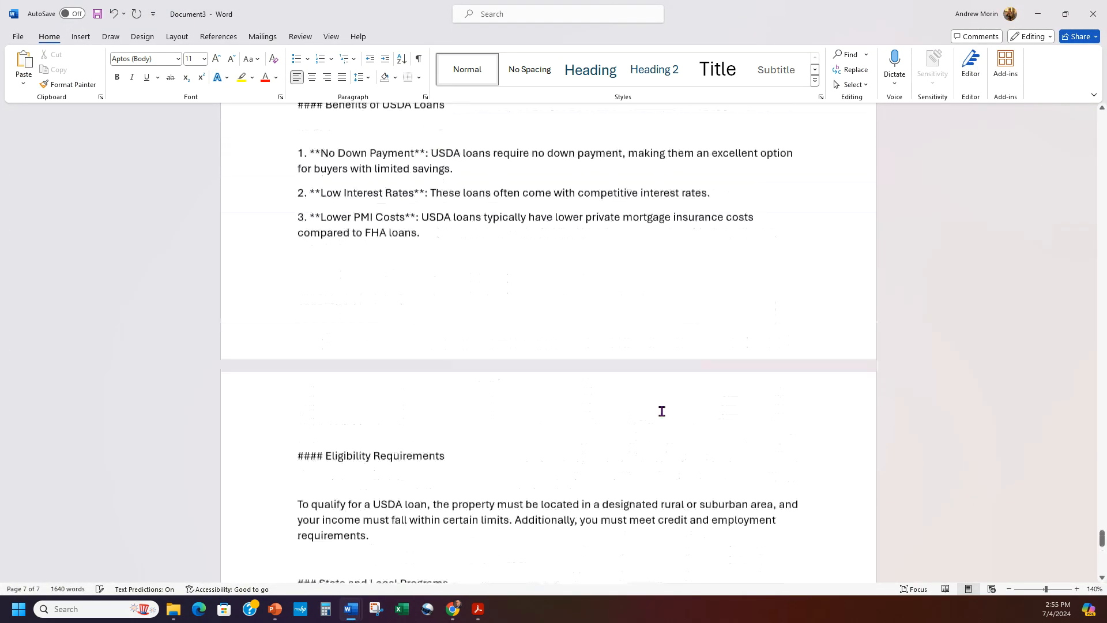
scroll(522, 512, down, 4)
click(554, 523)
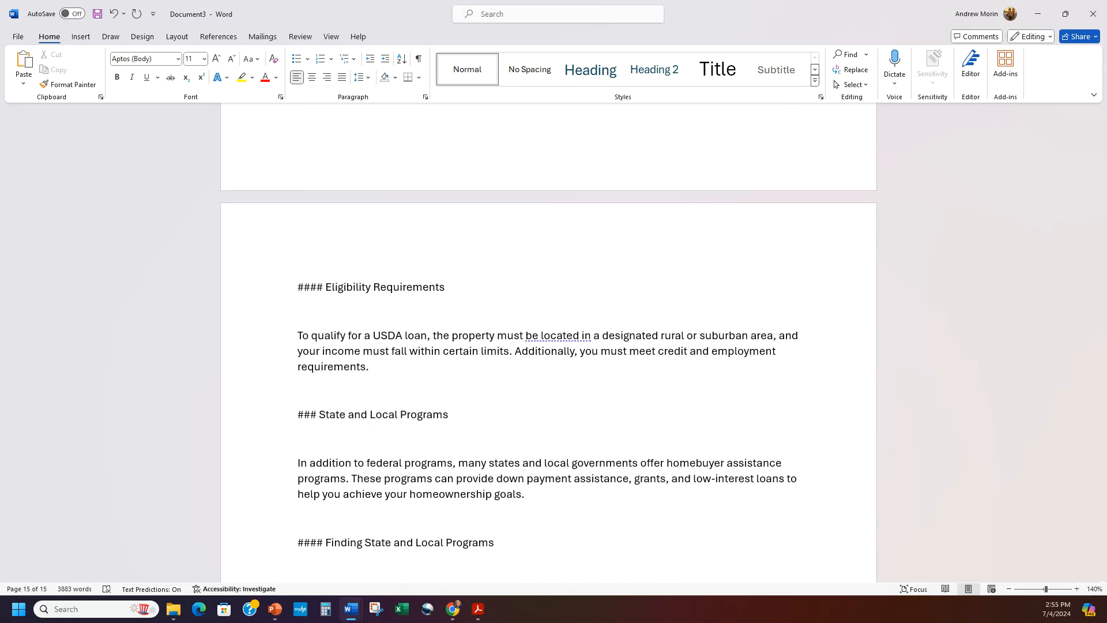
Step: Look through the newly pasted pages for repeated book content and undo the paste
drag(1101, 545, 1075, 371)
click(588, 424)
scroll(611, 409, up, 3)
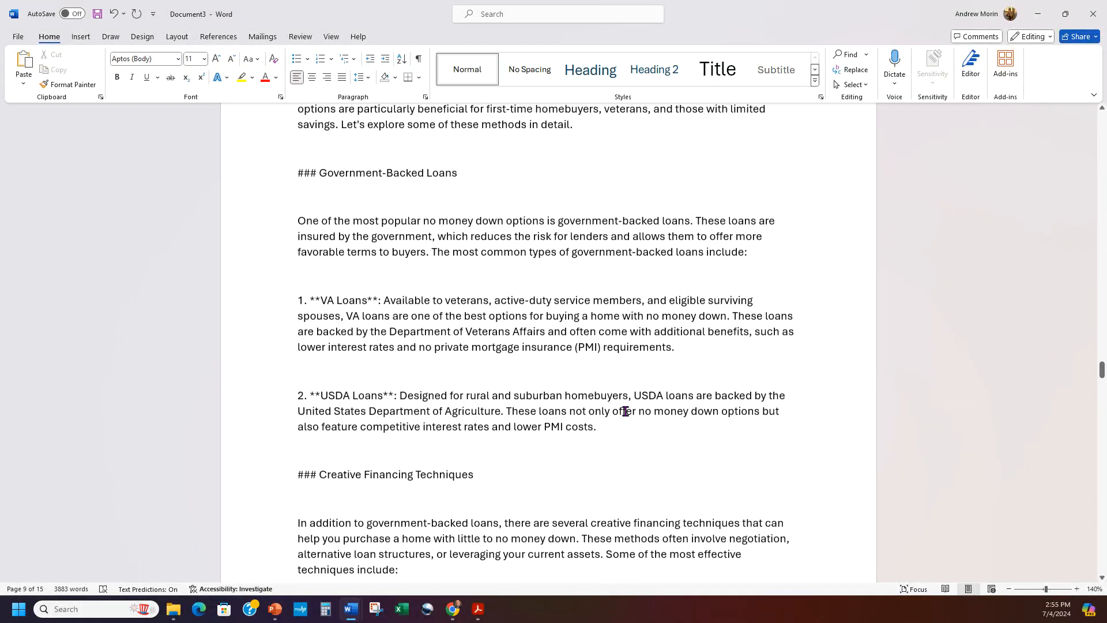
scroll(636, 397, up, 10)
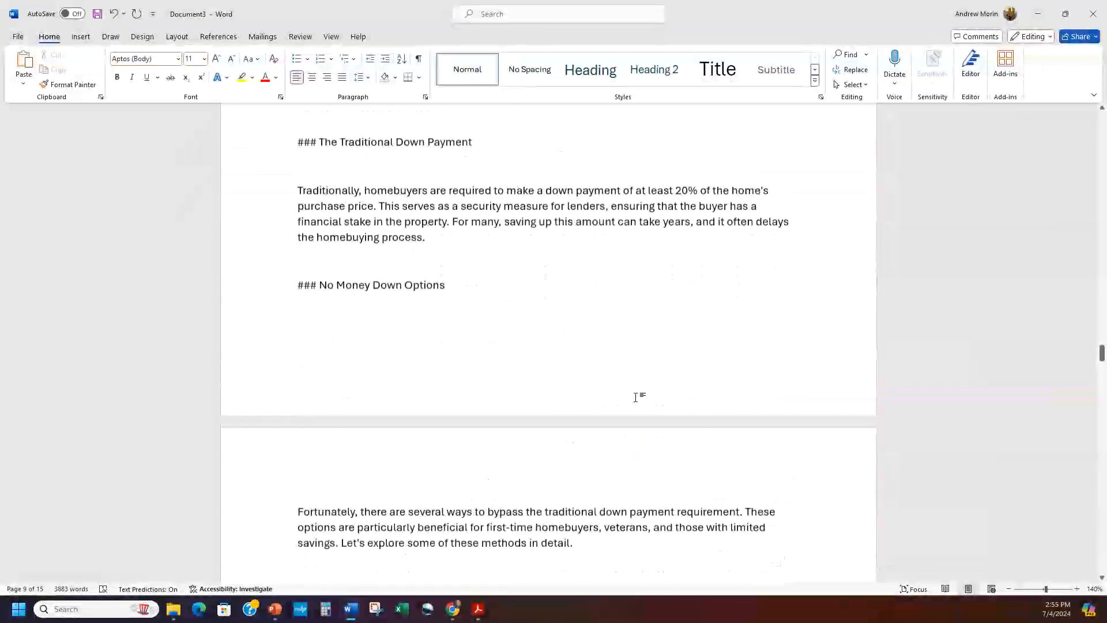
scroll(636, 397, up, 15)
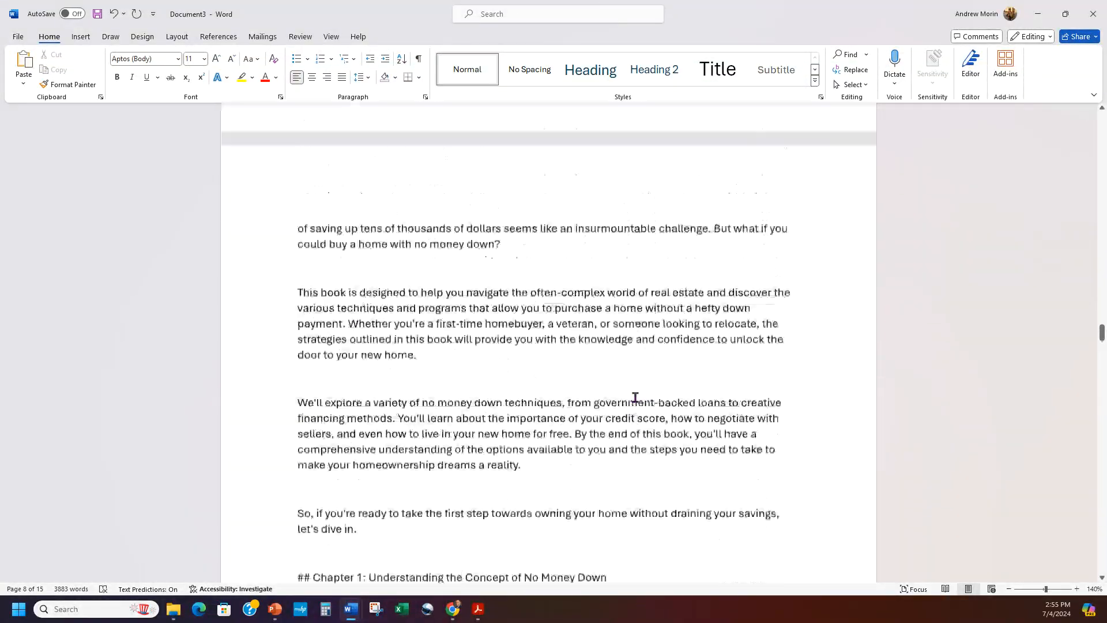
scroll(633, 398, down, 6)
scroll(630, 396, up, 4)
click(625, 397)
key(ctrl+z)
scroll(627, 396, up, 6)
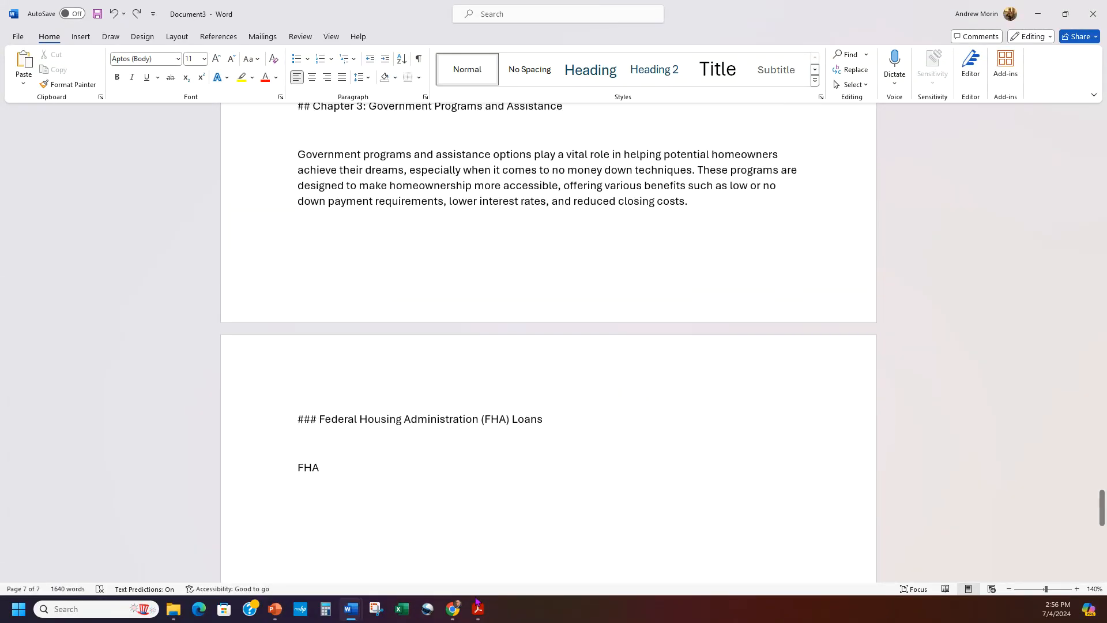
Step: Switch back to ChatGPT and review the newly generated chapters on VA loans and USDA loans
mouse_move(441, 607)
click(454, 608)
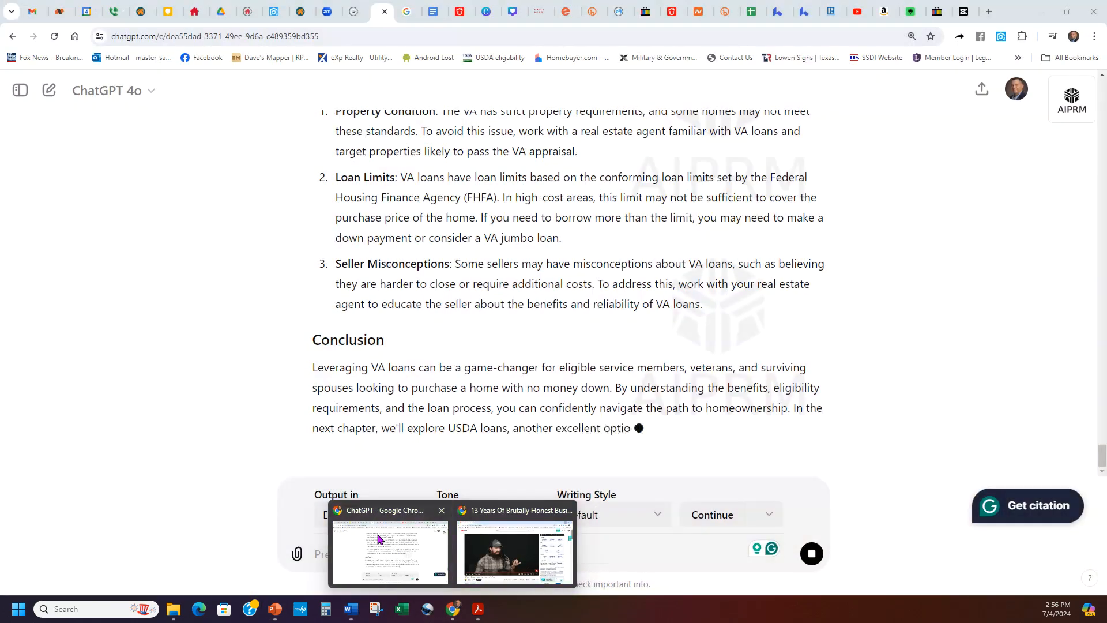
click(391, 552)
scroll(632, 412, up, 15)
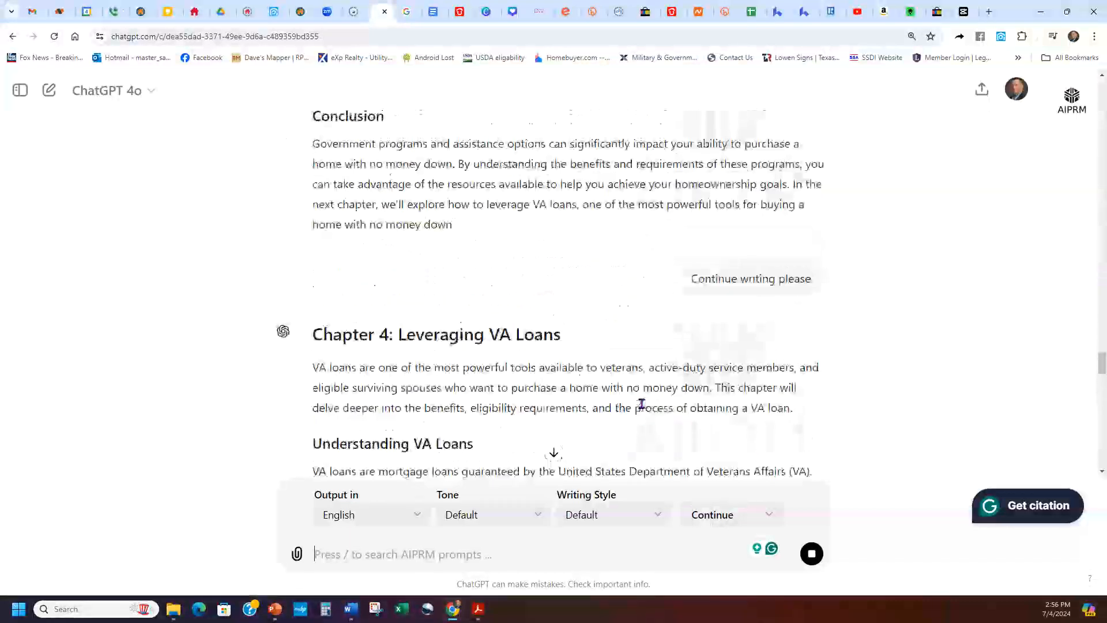
scroll(643, 406, up, 1)
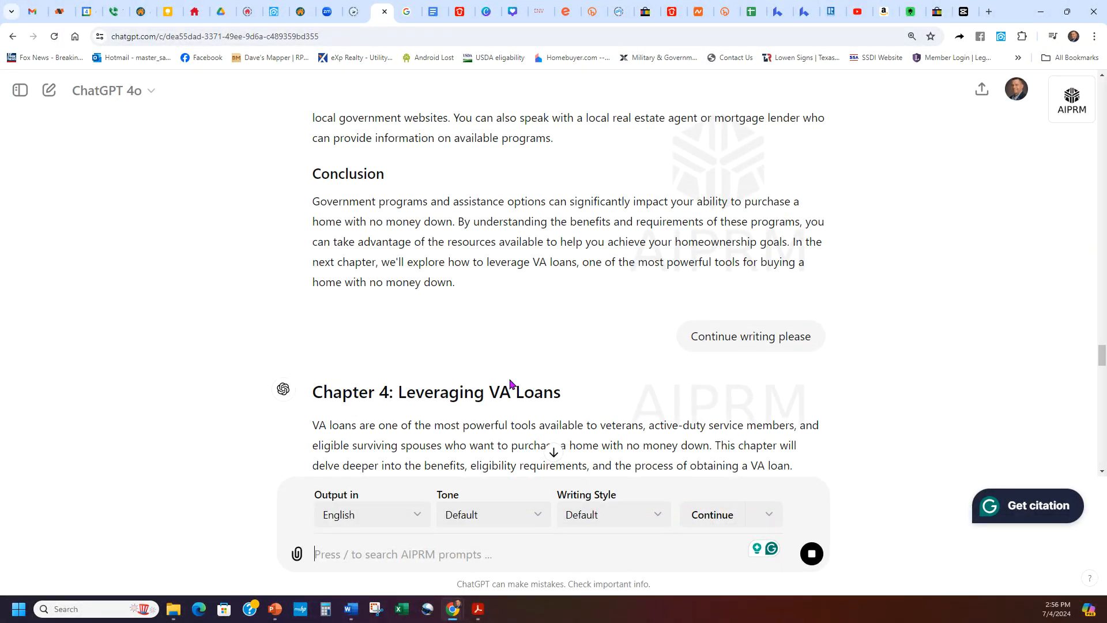
scroll(545, 369, up, 6)
scroll(563, 358, down, 15)
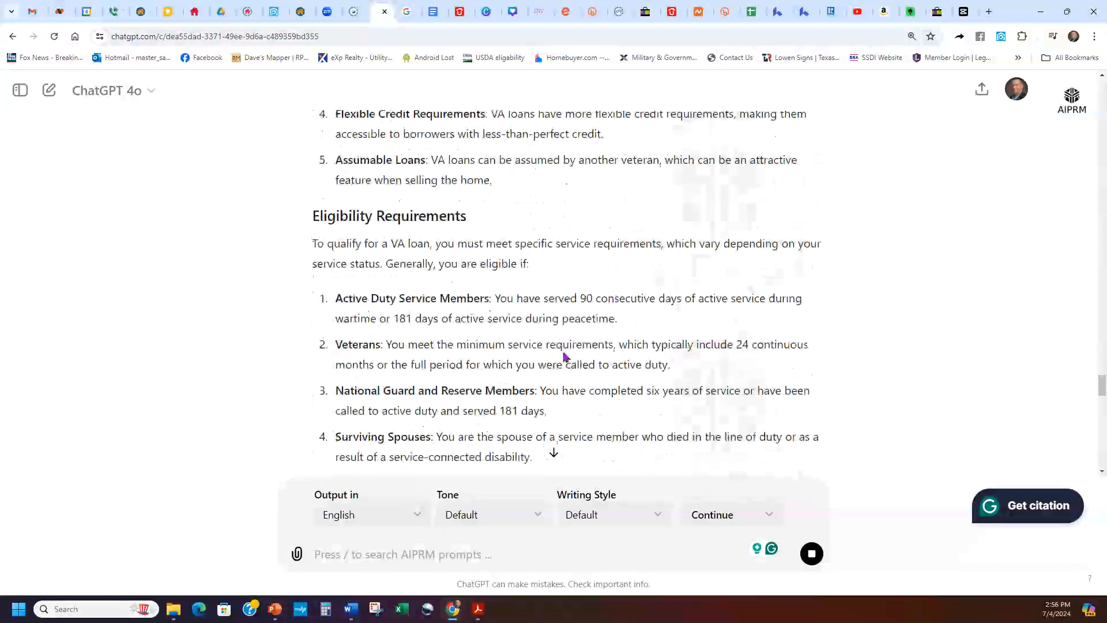
click(555, 451)
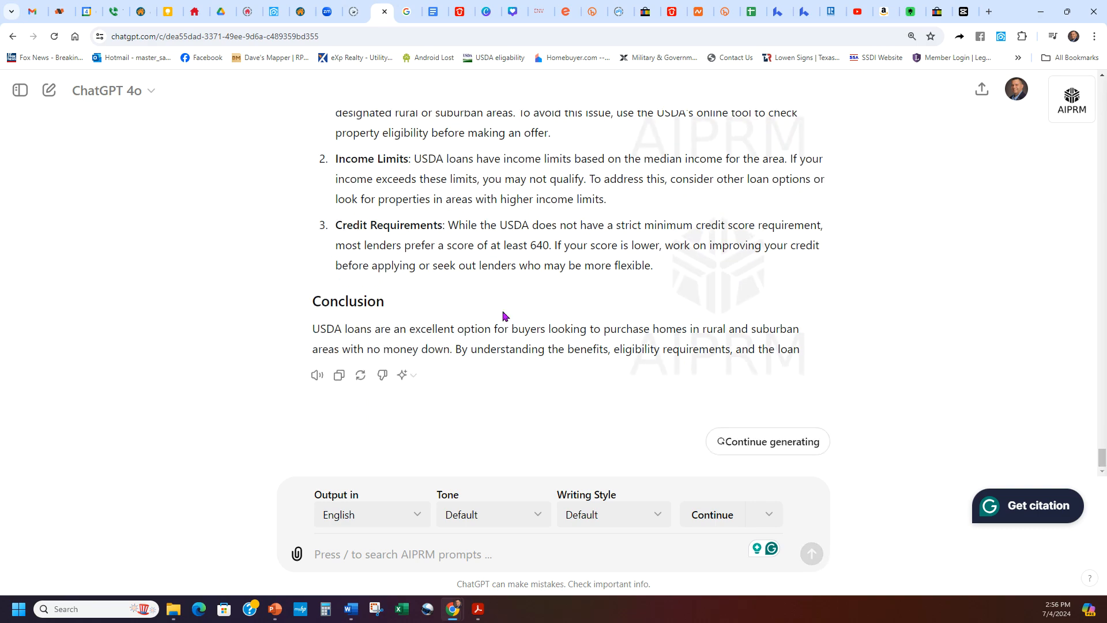
scroll(503, 316, up, 15)
scroll(509, 313, up, 5)
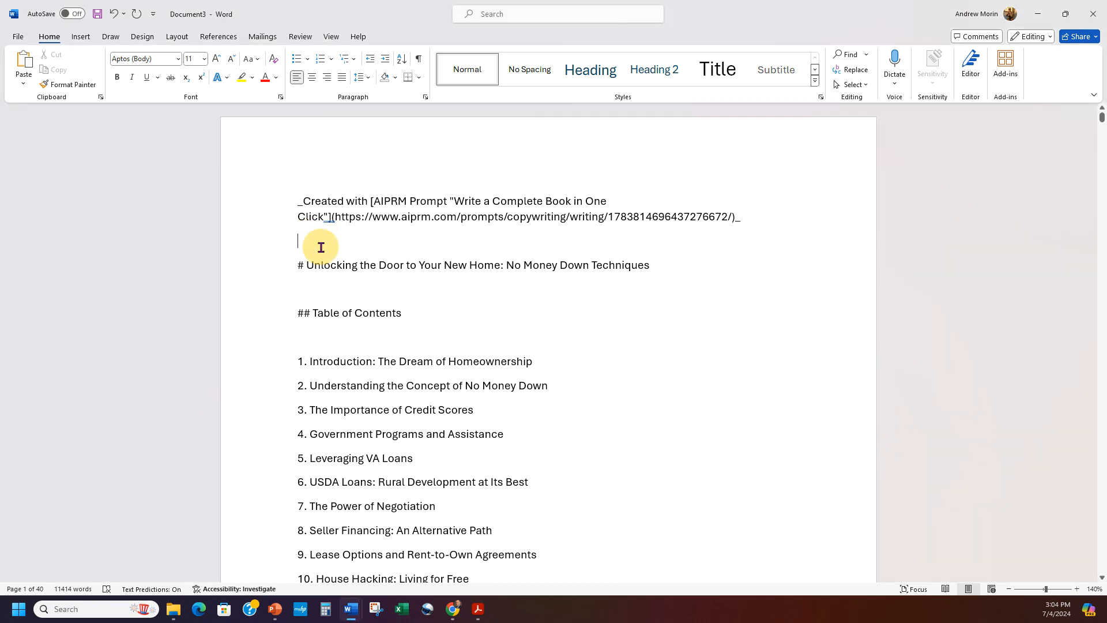
Step: Delete the AIPRM credit line above the book title in Document3 and look through the opening pages for leftover # marks
drag(312, 240, 287, 194)
key(Delete)
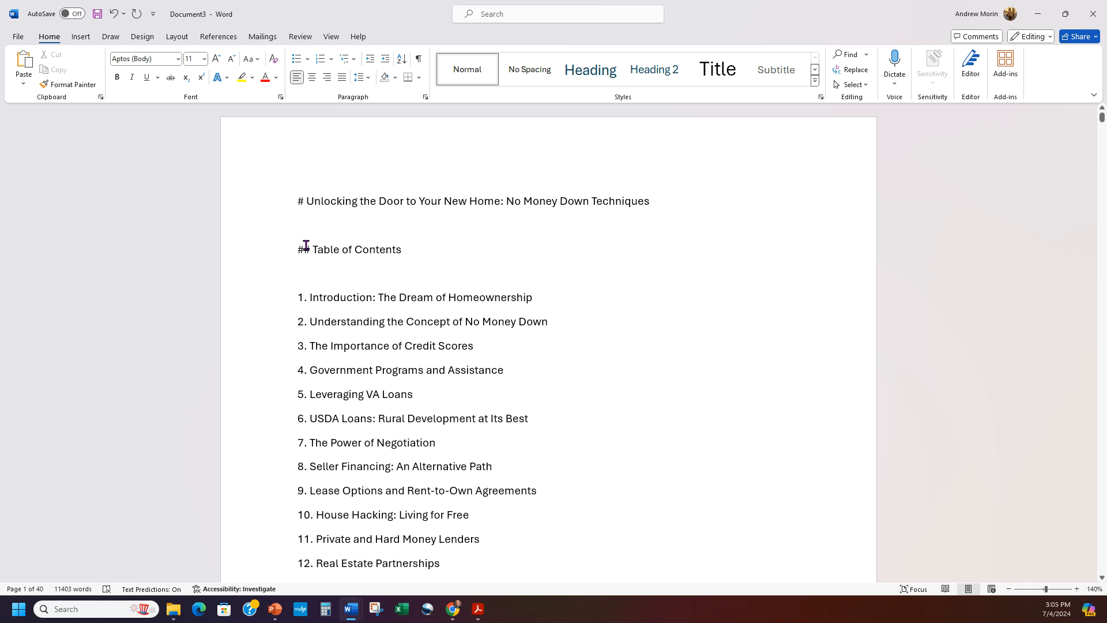
scroll(361, 271, down, 8)
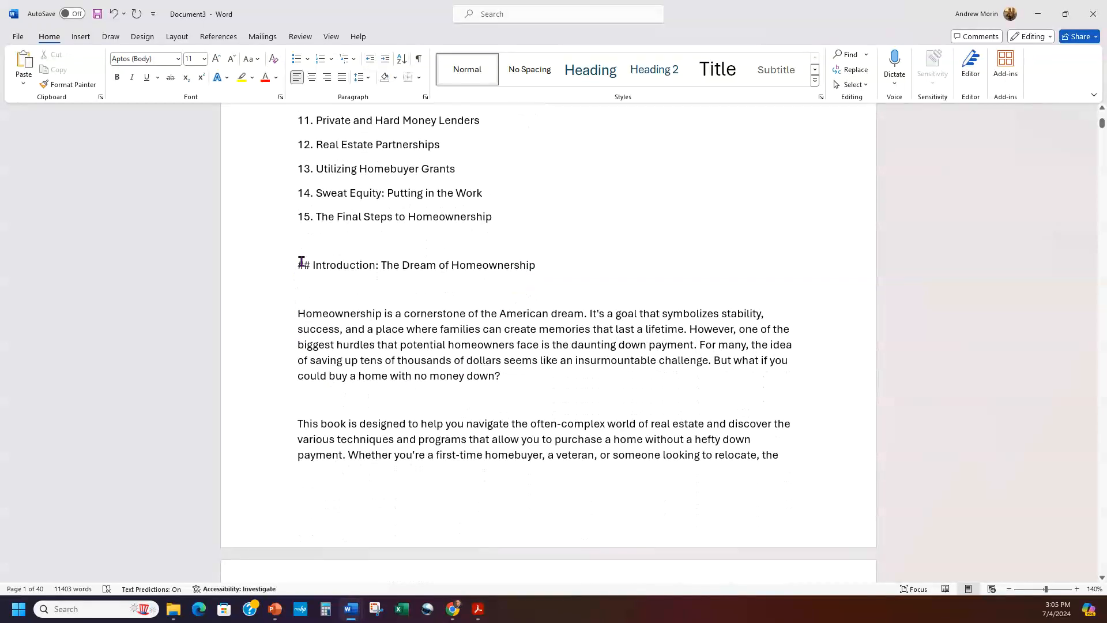
scroll(601, 404, down, 13)
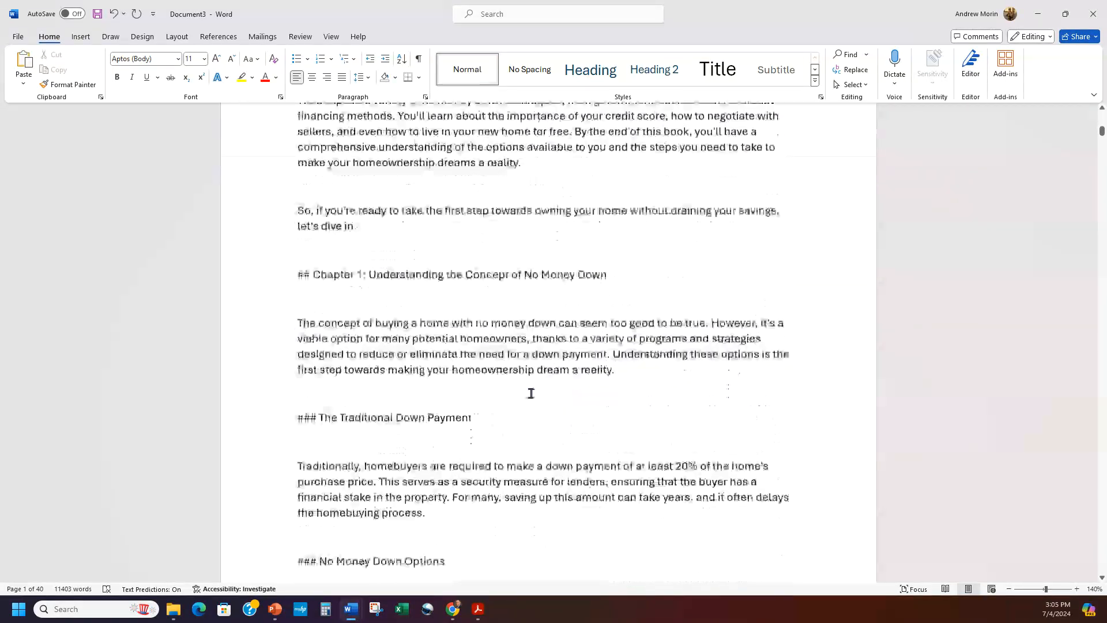
scroll(317, 346, down, 3)
scroll(625, 301, up, 12)
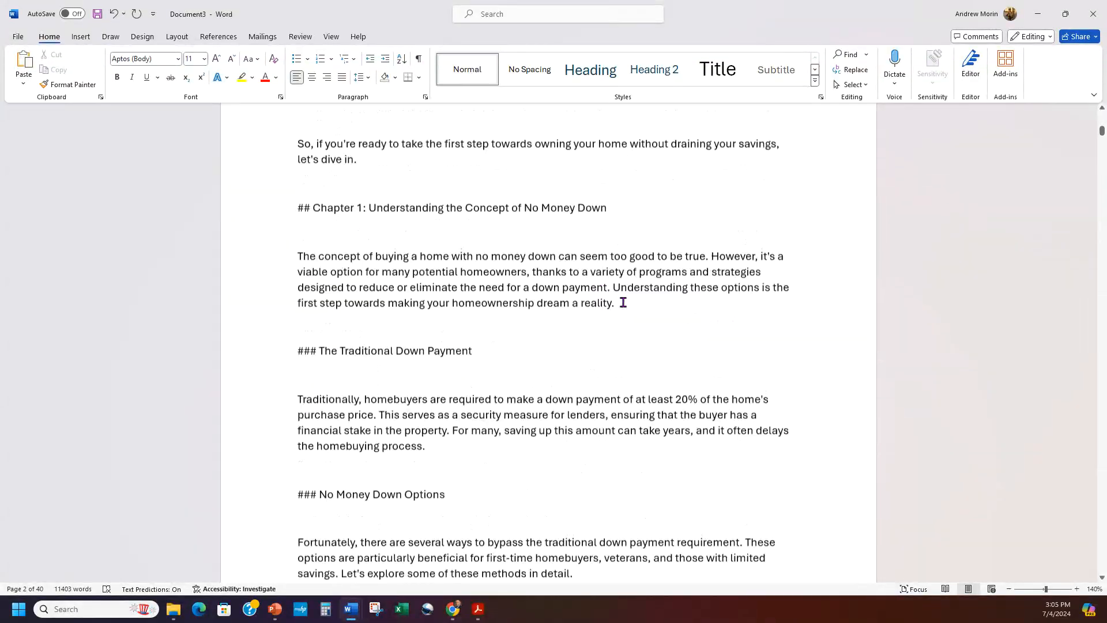
scroll(633, 299, up, 11)
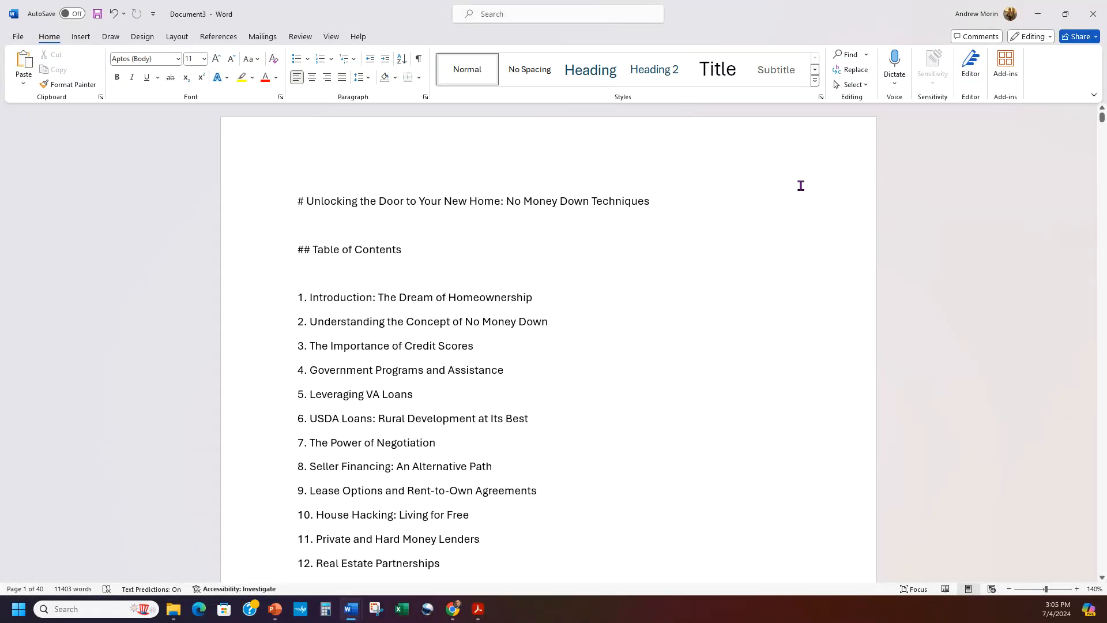
Step: Replace every "#" in the document with nothing
click(852, 71)
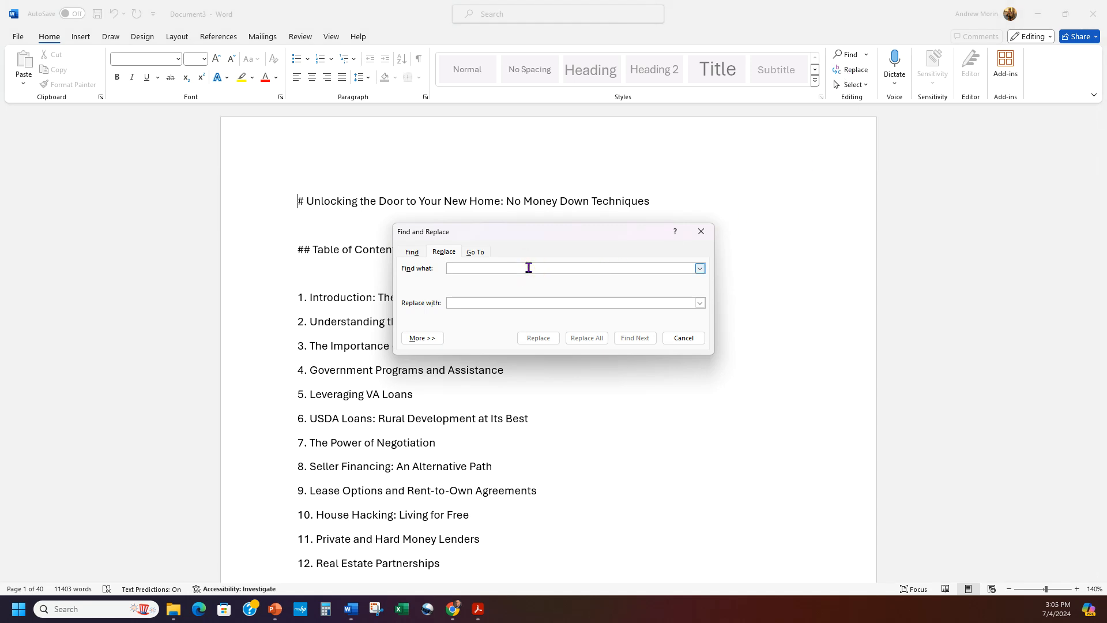
text(#)
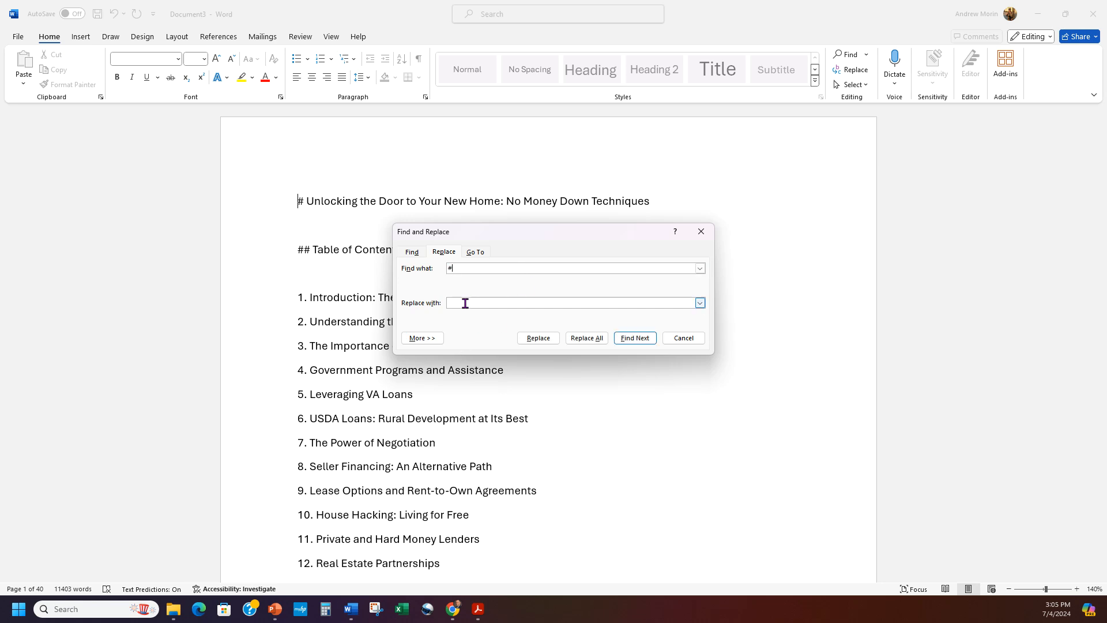
click(587, 338)
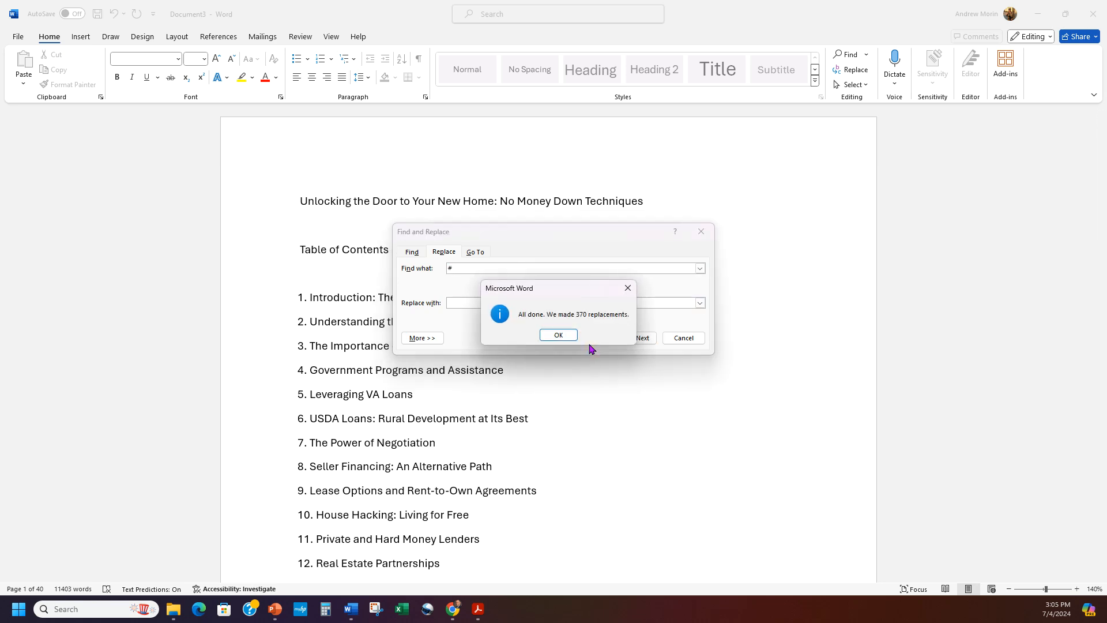
click(558, 335)
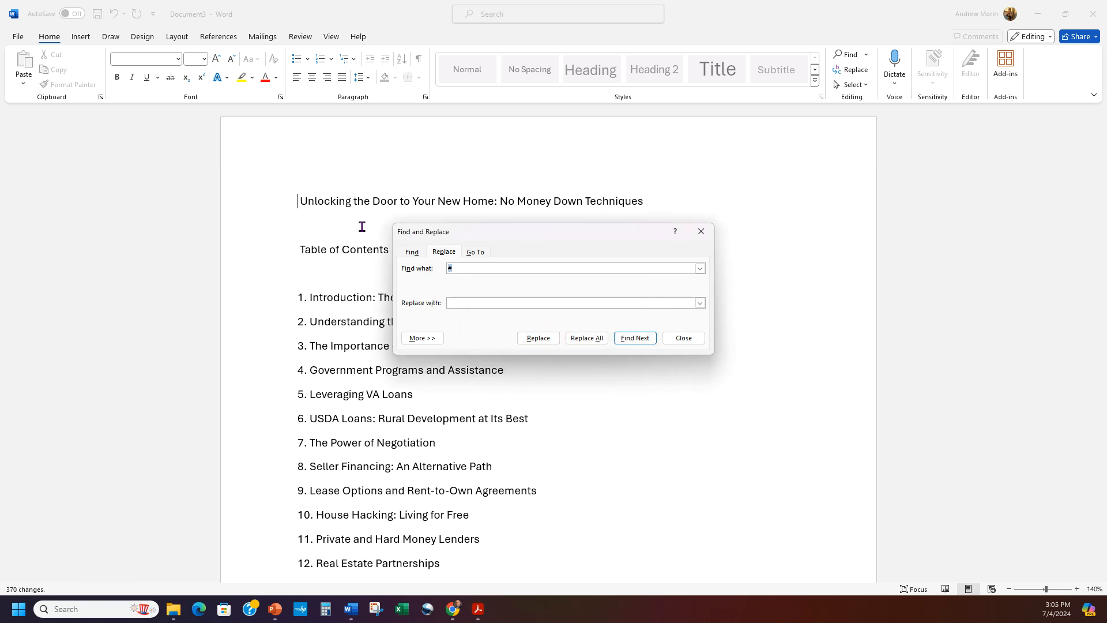
click(614, 304)
click(572, 337)
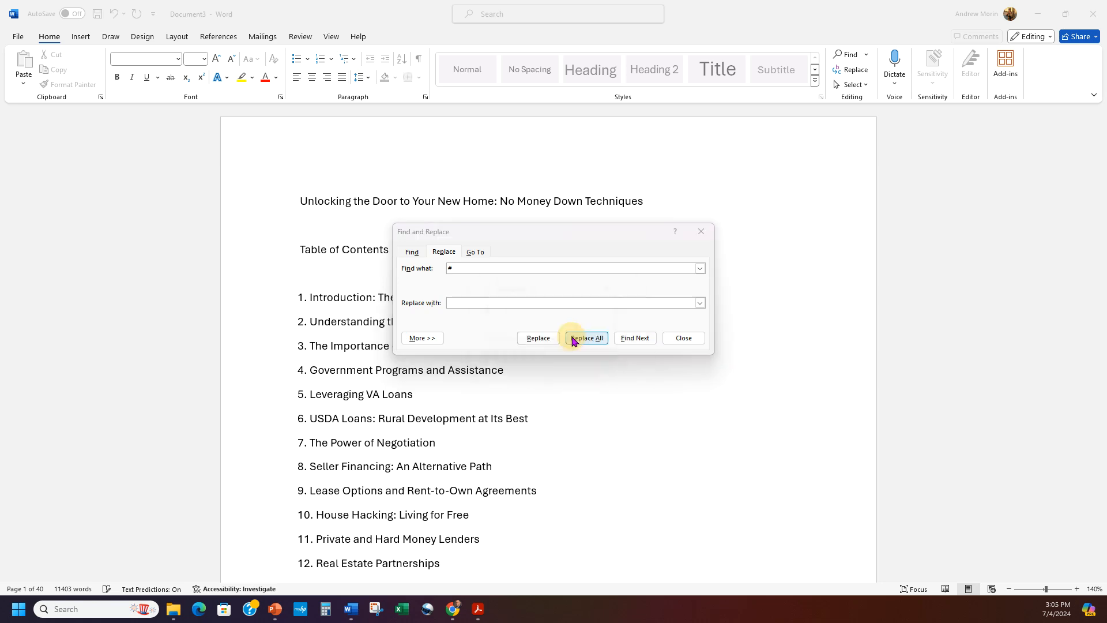
click(563, 338)
click(686, 339)
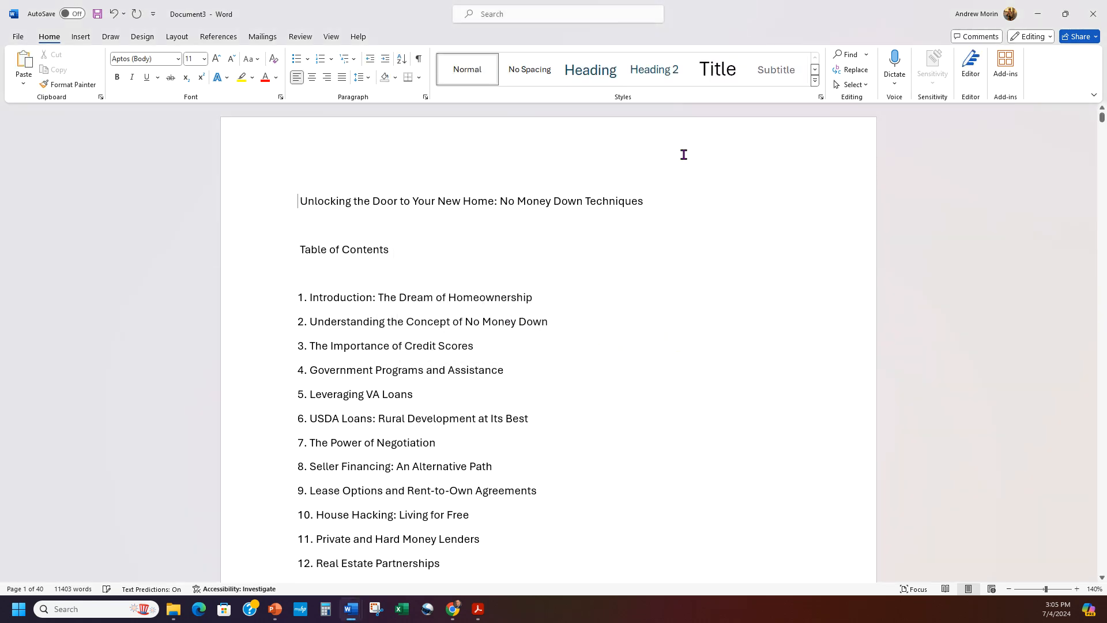
Step: Try to replace every remaining "##" and "###" in the document with nothing
click(853, 69)
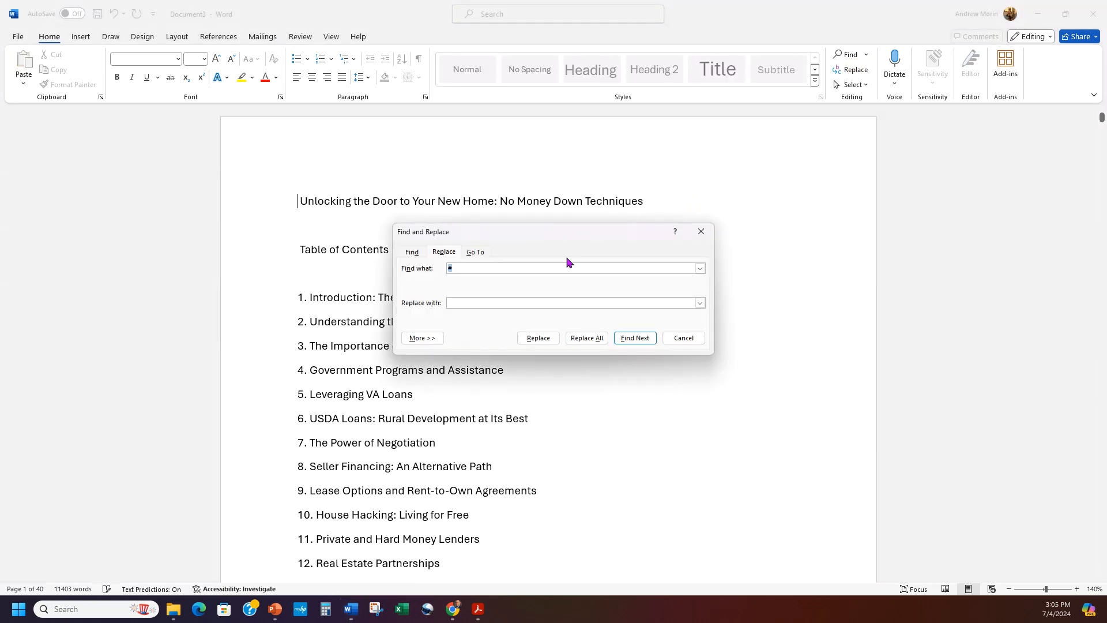
click(478, 270)
click(583, 338)
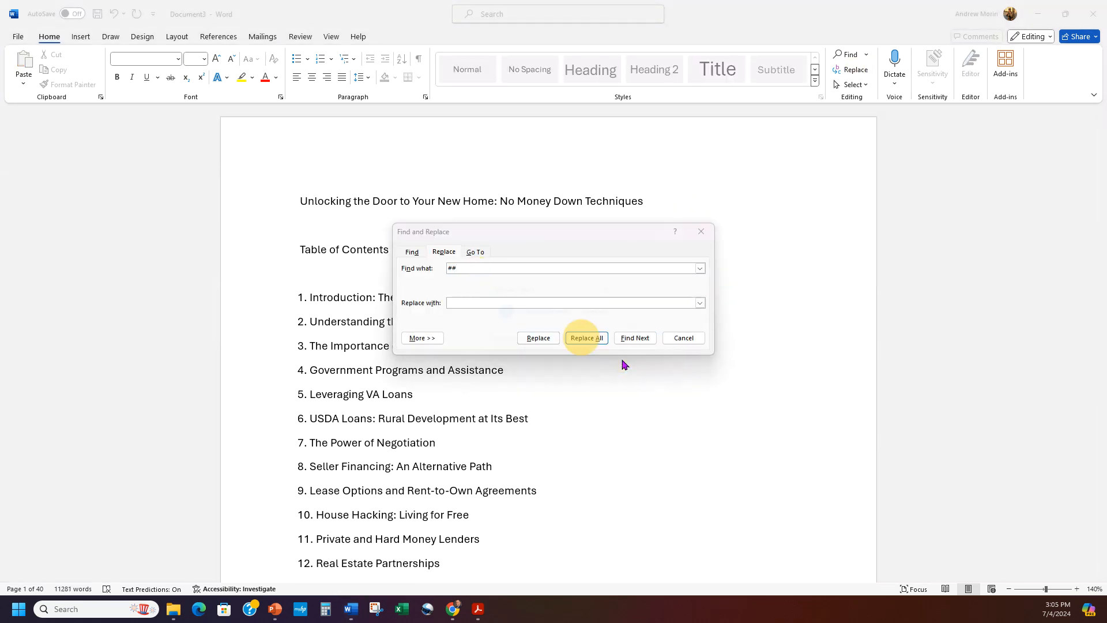
click(559, 335)
click(497, 269)
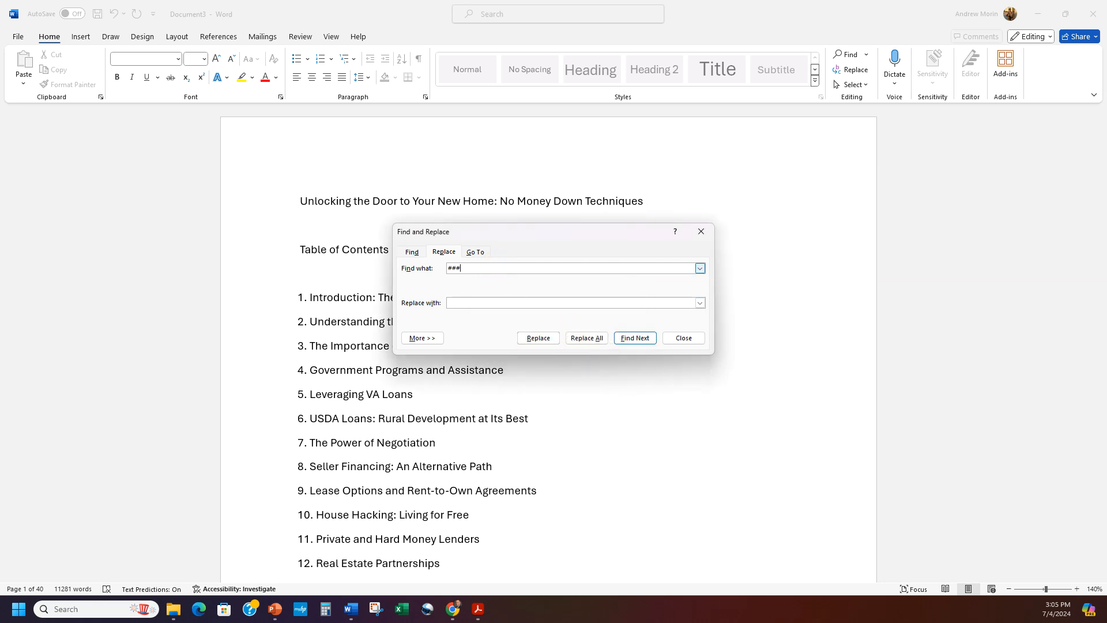
click(594, 340)
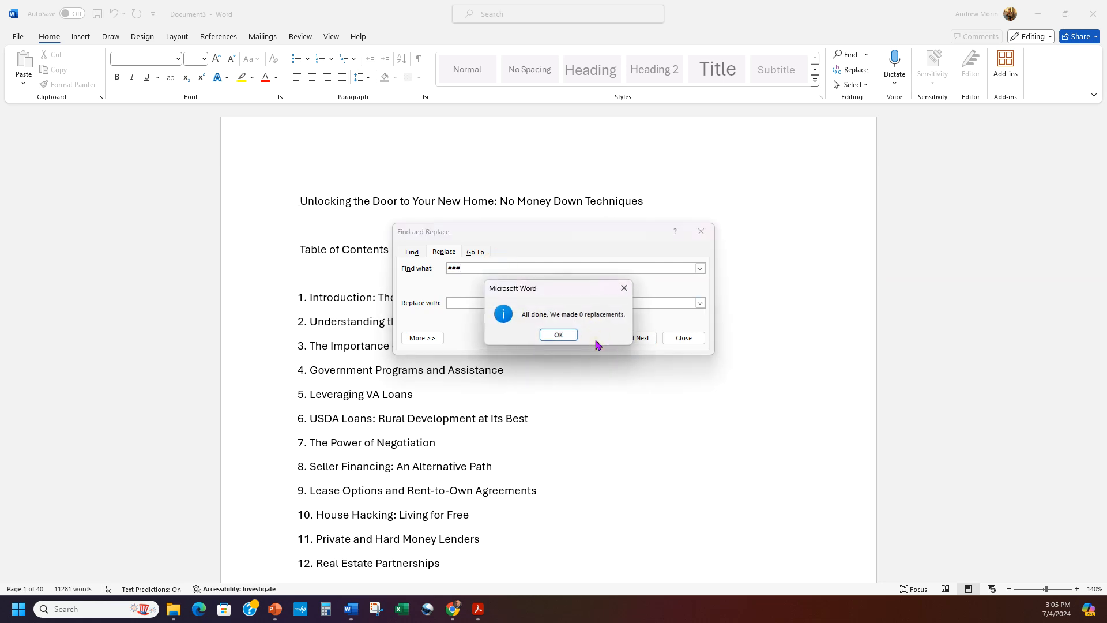
click(558, 336)
click(683, 338)
Step: Replace every "**" in the document with nothing to strip the marks around the loan type names
scroll(640, 375, down, 3)
scroll(646, 365, down, 12)
scroll(646, 365, down, 6)
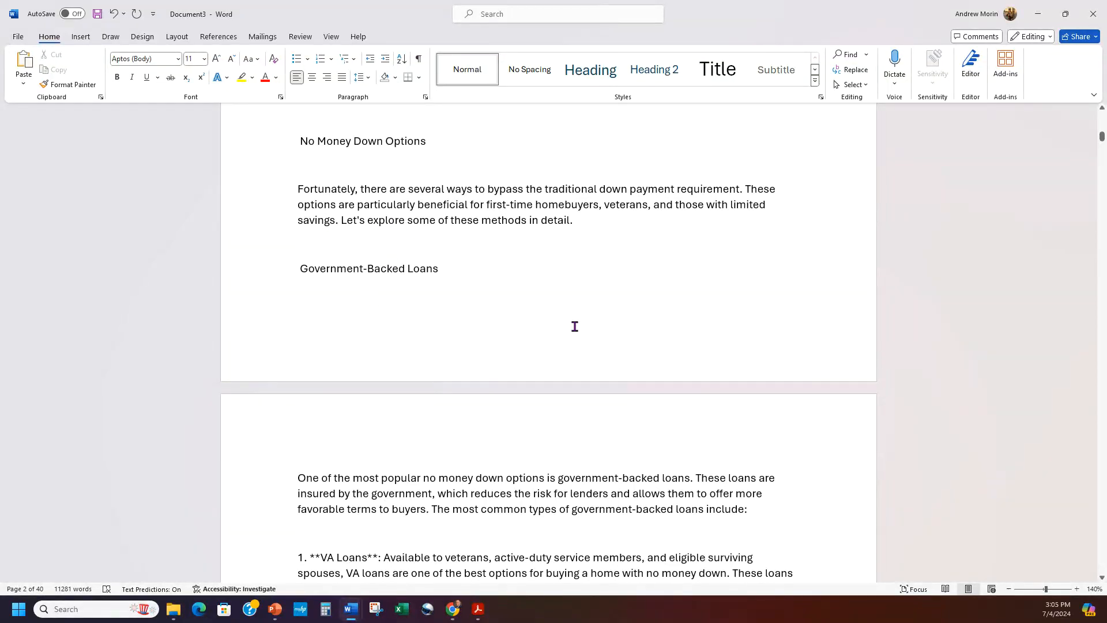
scroll(574, 326, down, 3)
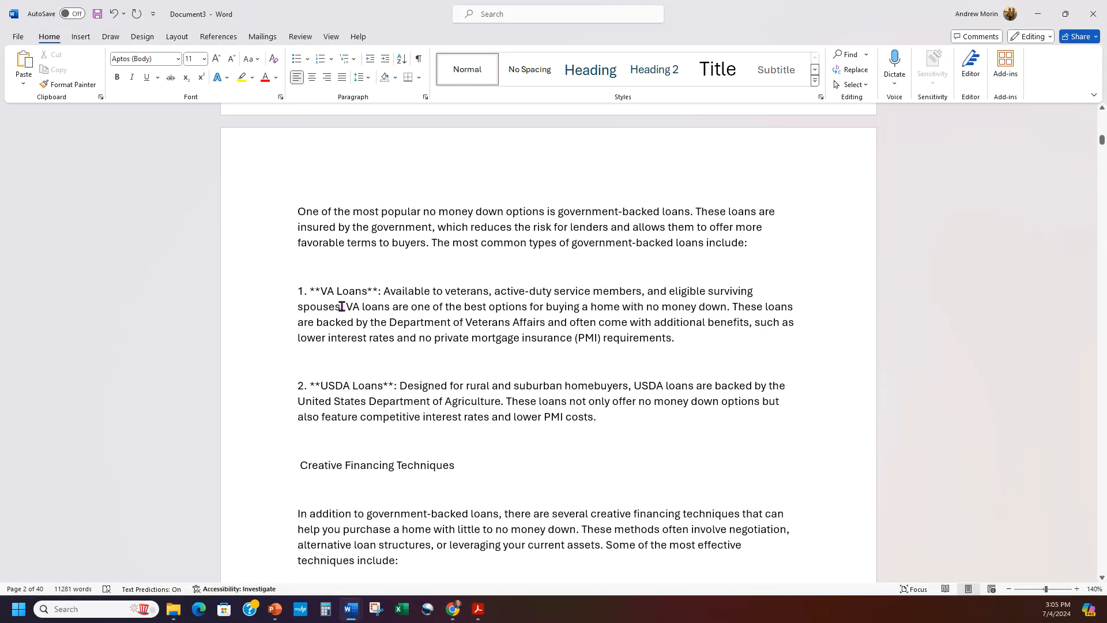
click(373, 291)
click(308, 287)
click(852, 69)
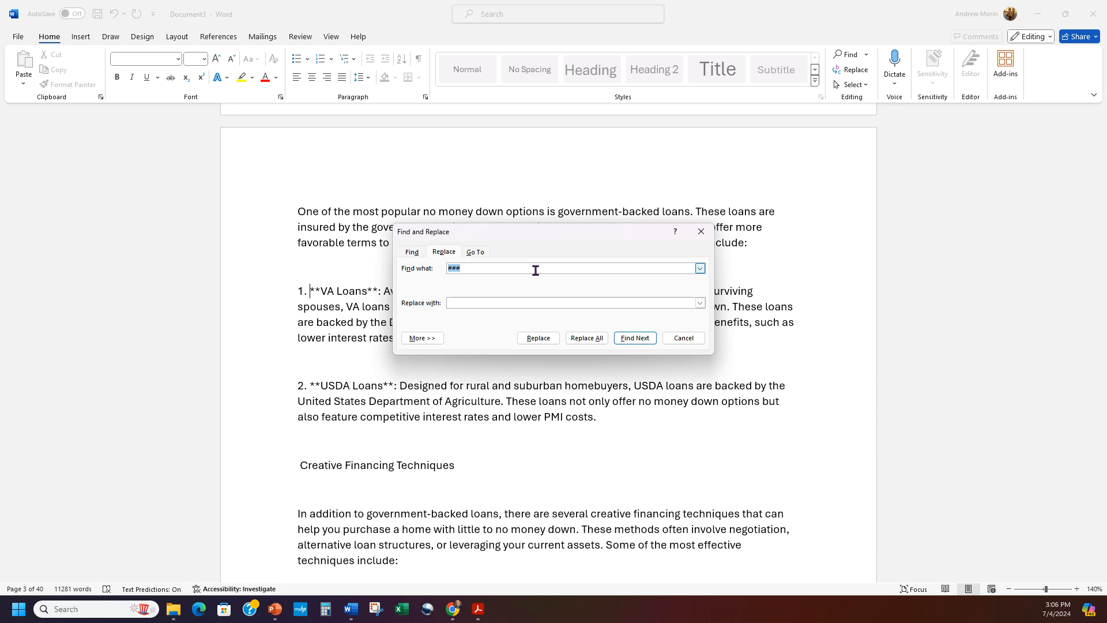
text(**)
click(587, 338)
click(551, 339)
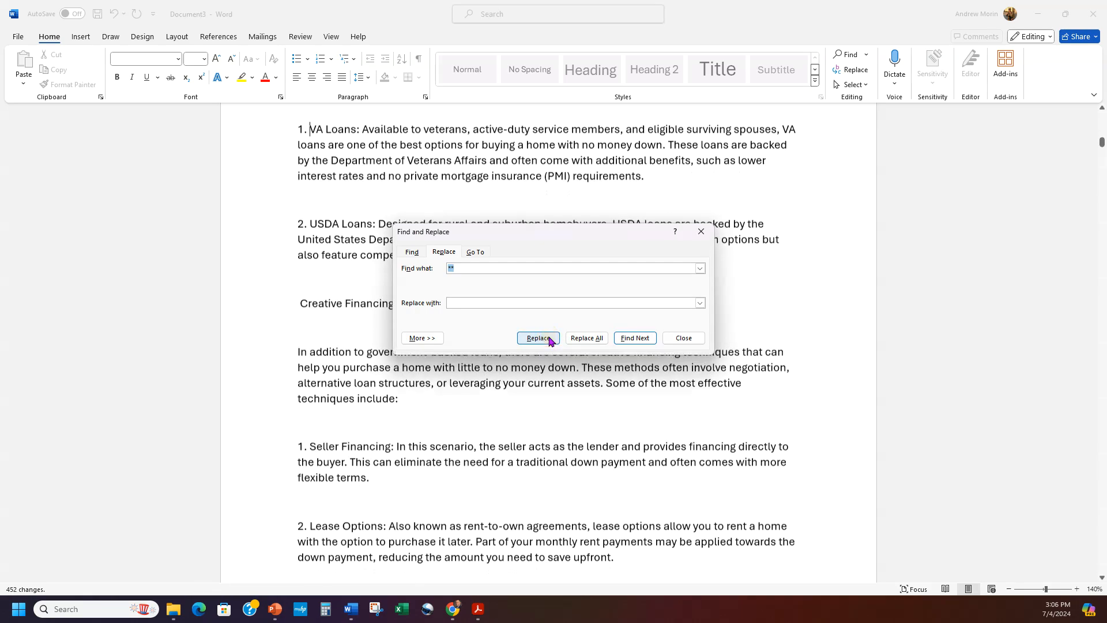
Step: Close the find-and-replace dialog and check the chapters, table of contents and introduction for leftover formatting marks
click(702, 232)
scroll(652, 259, down, 3)
scroll(646, 257, down, 10)
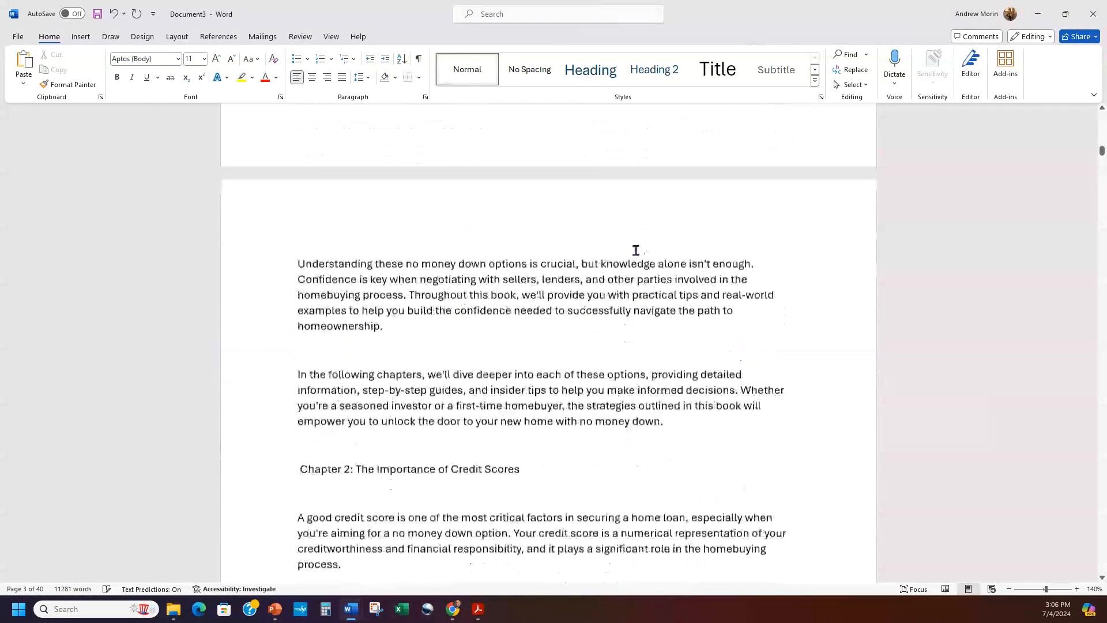
scroll(611, 272, down, 15)
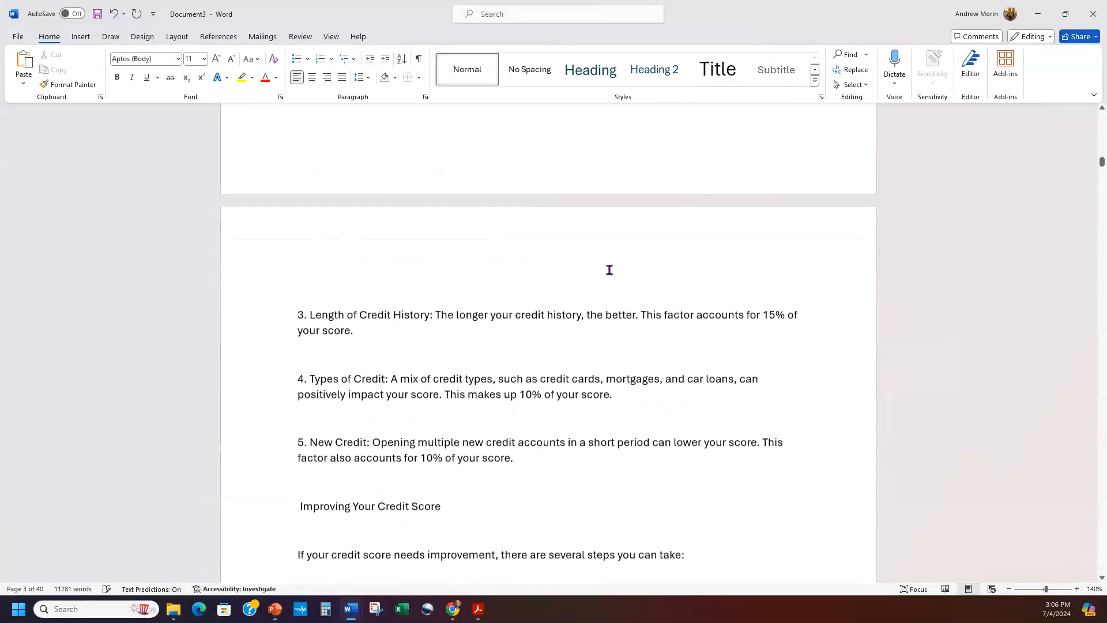
scroll(610, 271, down, 8)
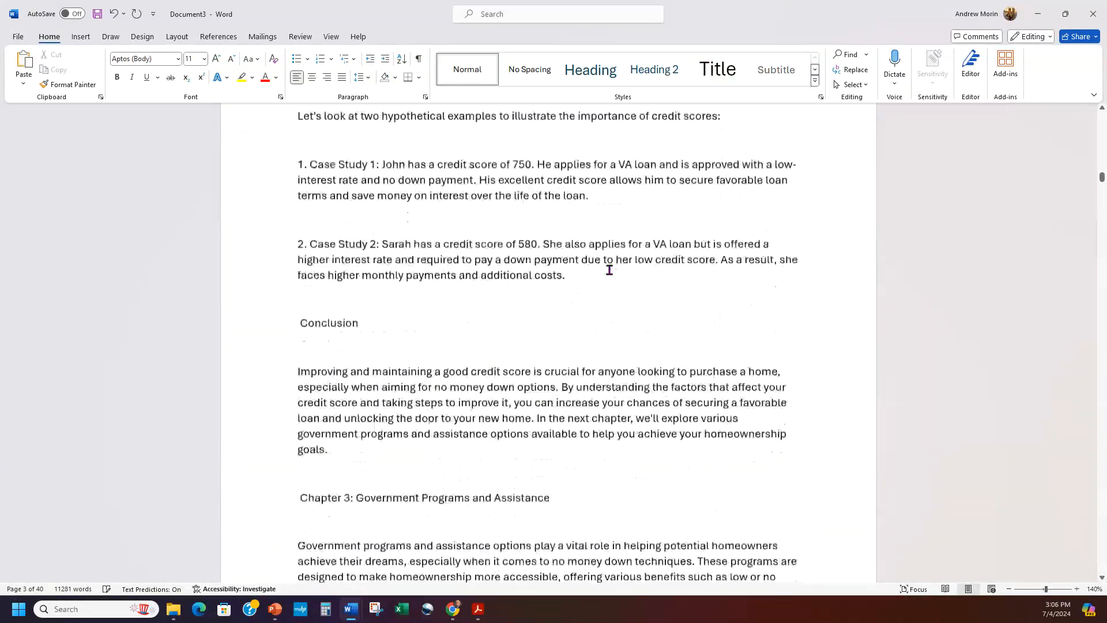
scroll(558, 309, down, 8)
scroll(558, 310, down, 4)
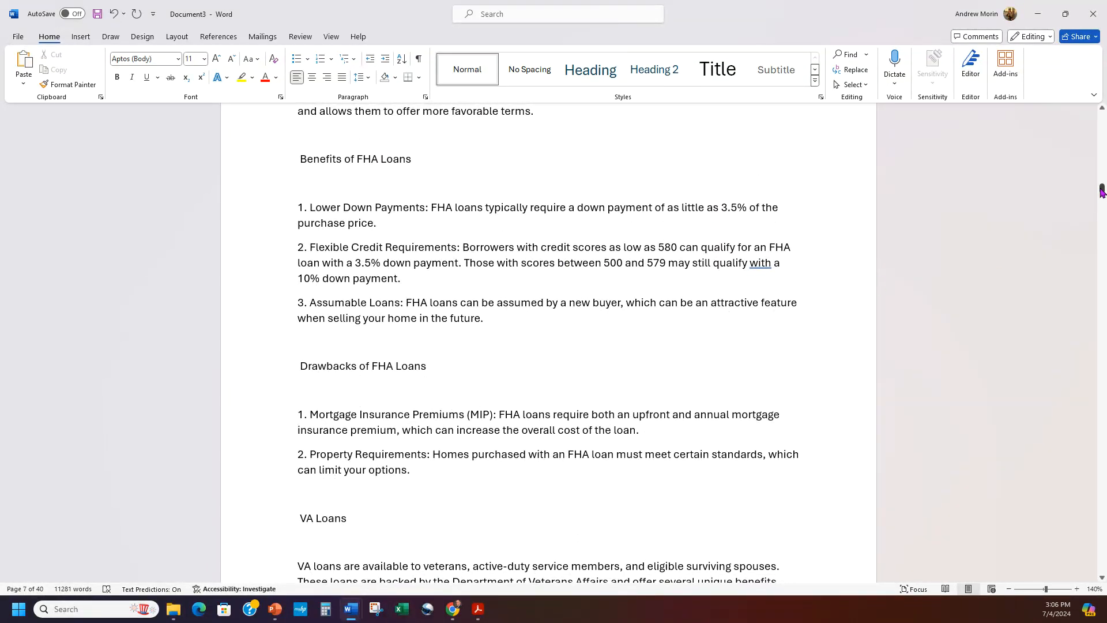
drag(1101, 189, 1097, 111)
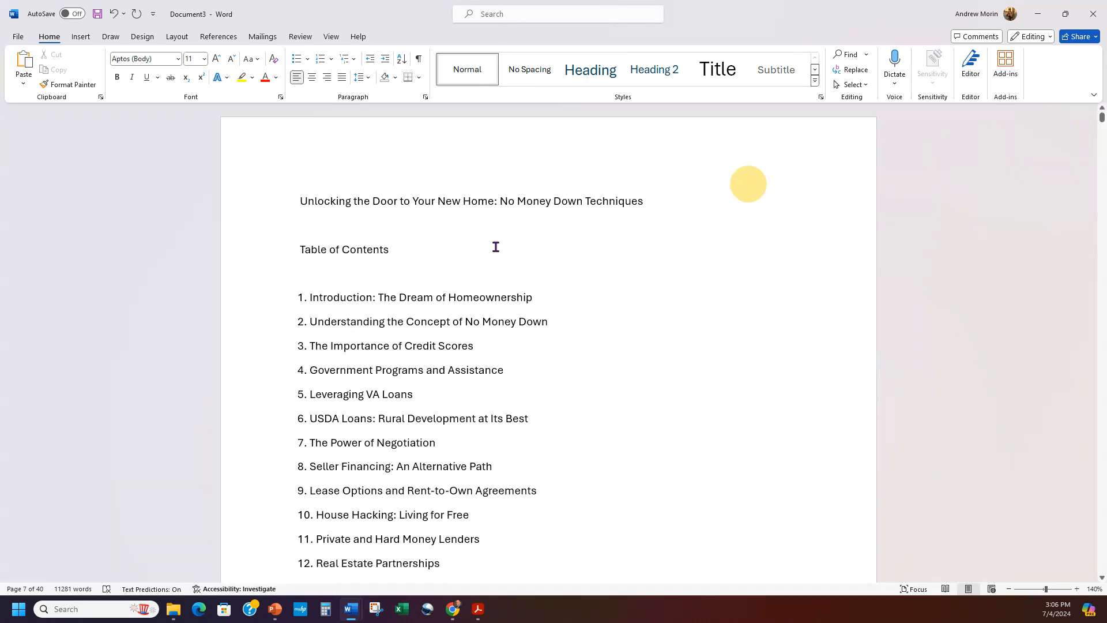
click(428, 266)
scroll(594, 240, down, 3)
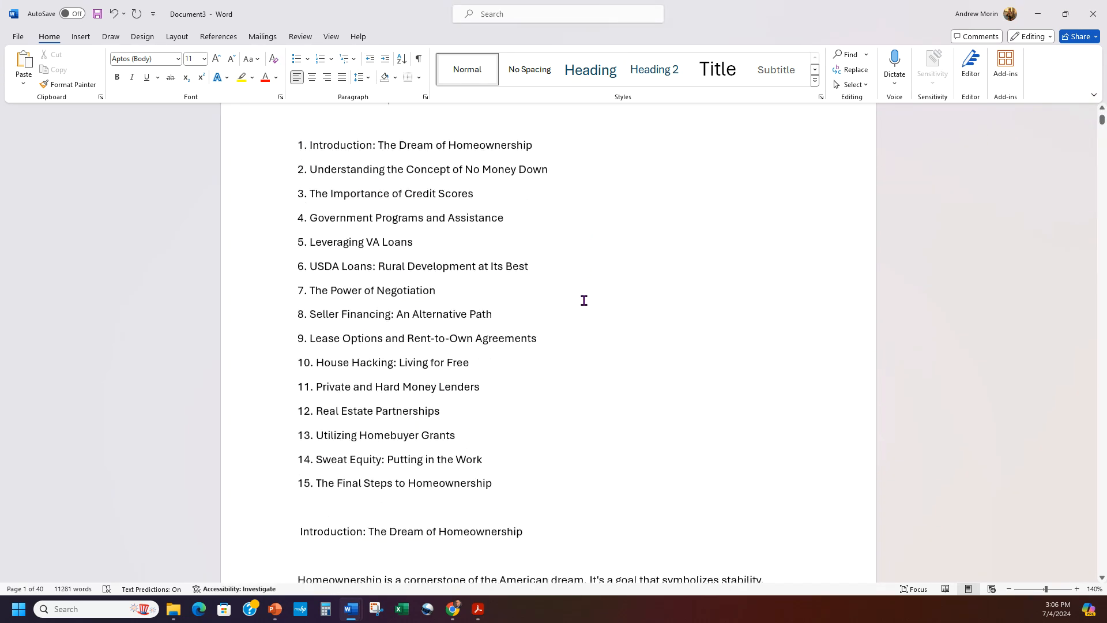
scroll(584, 300, down, 4)
click(391, 338)
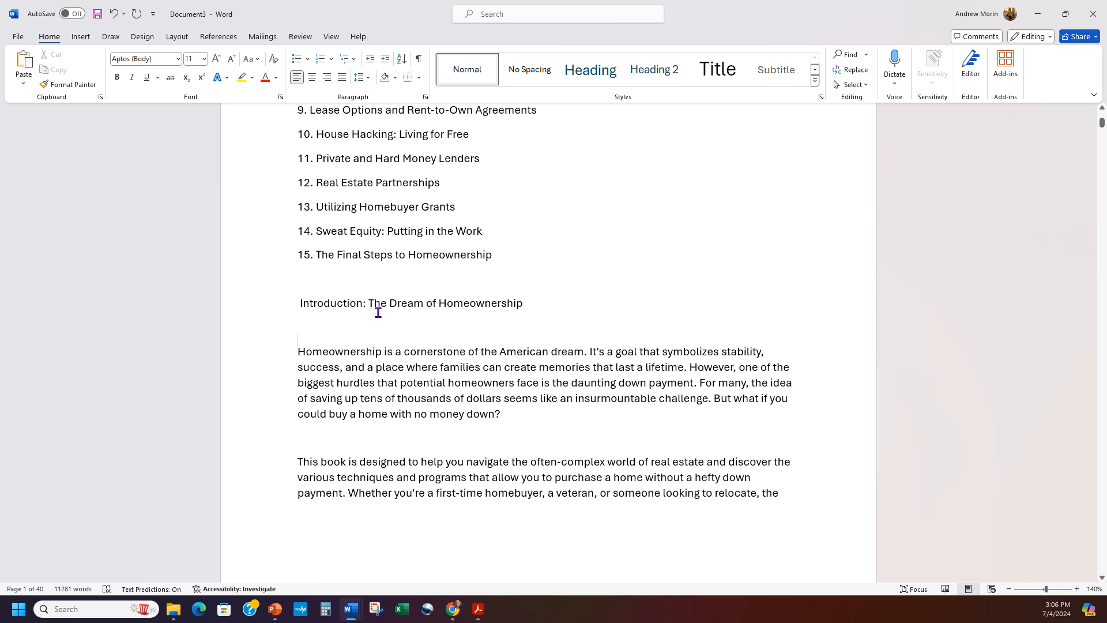
scroll(559, 319, up, 5)
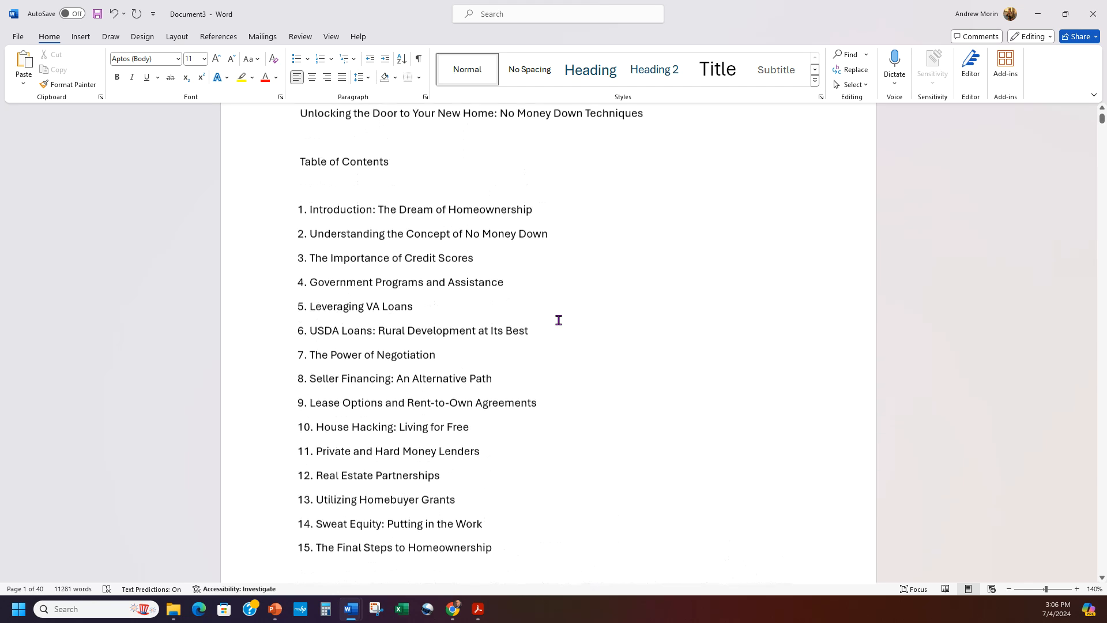
scroll(522, 284, up, 2)
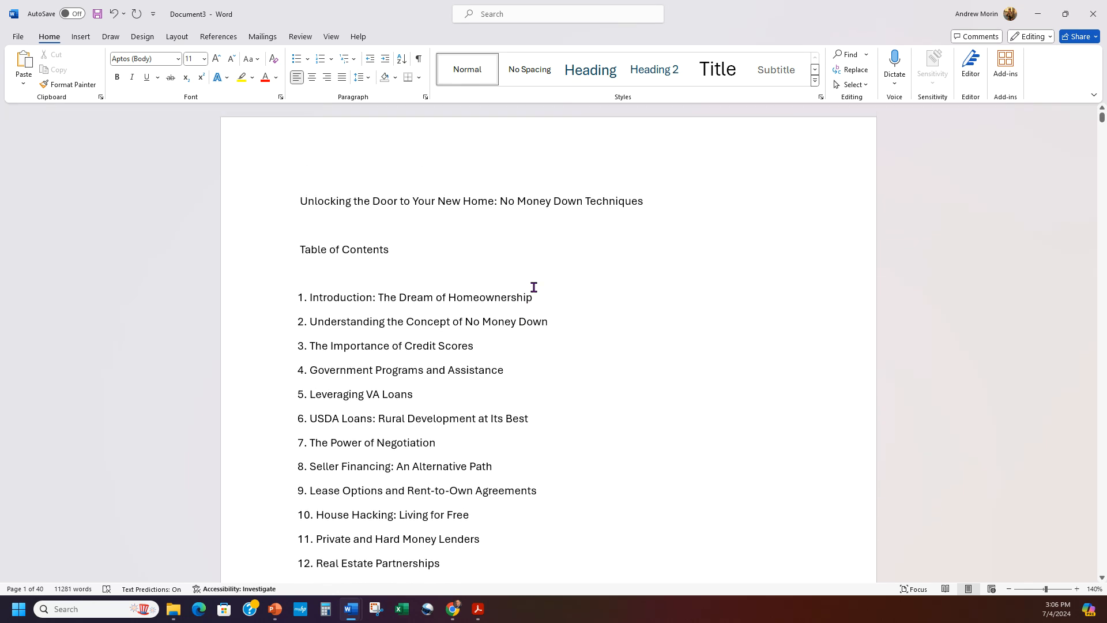
Step: Set the text of the whole document to Times New Roman at size 12
key(ctrl+a)
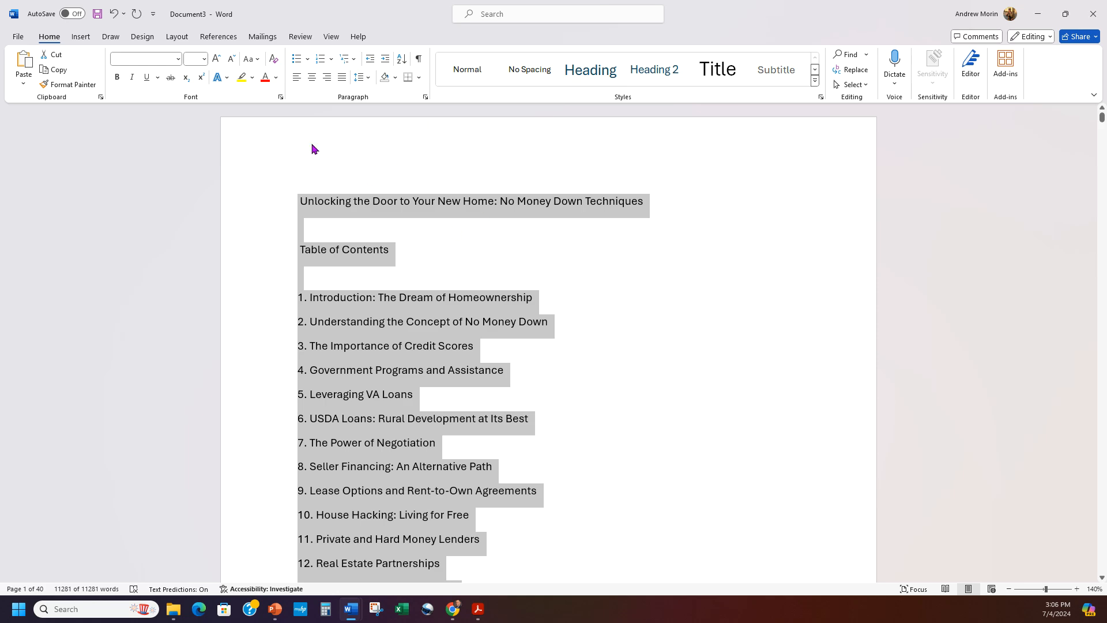
click(204, 59)
click(191, 121)
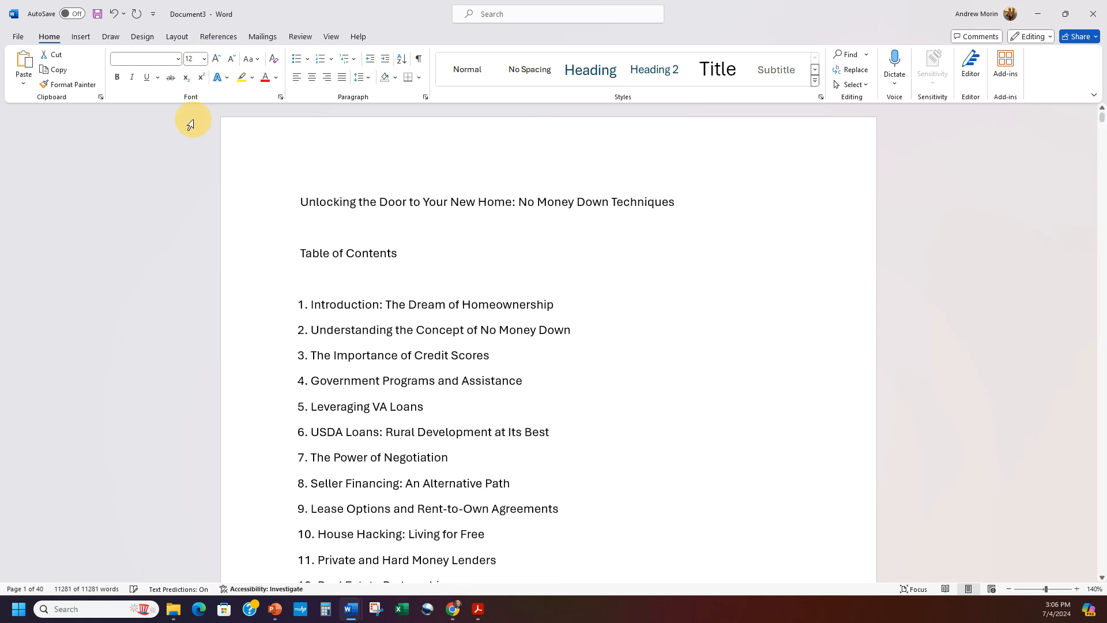
click(178, 59)
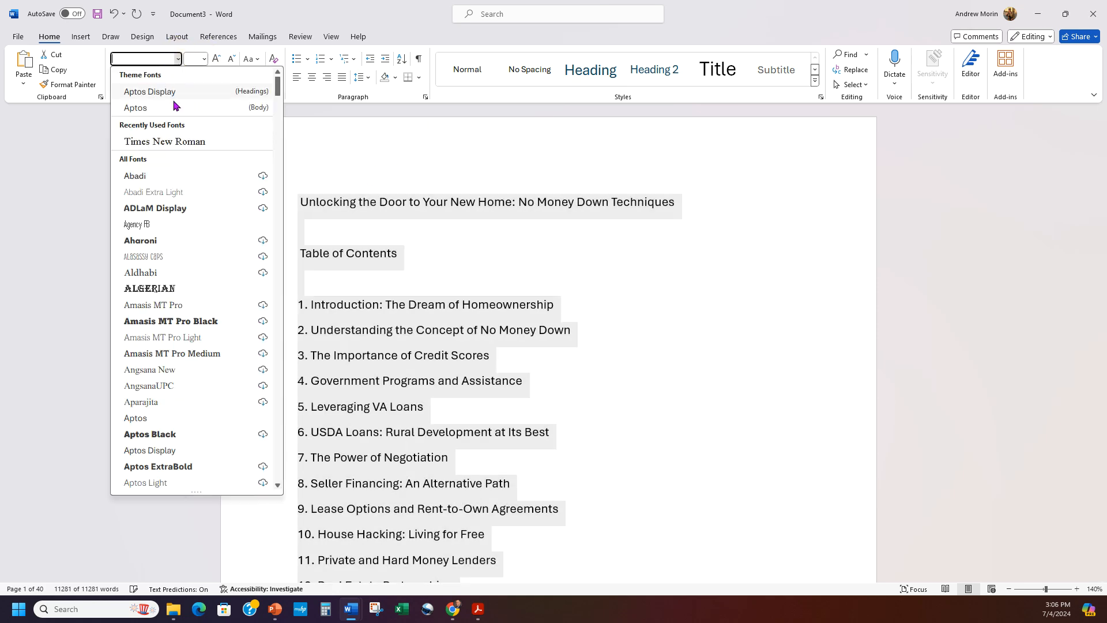
click(167, 142)
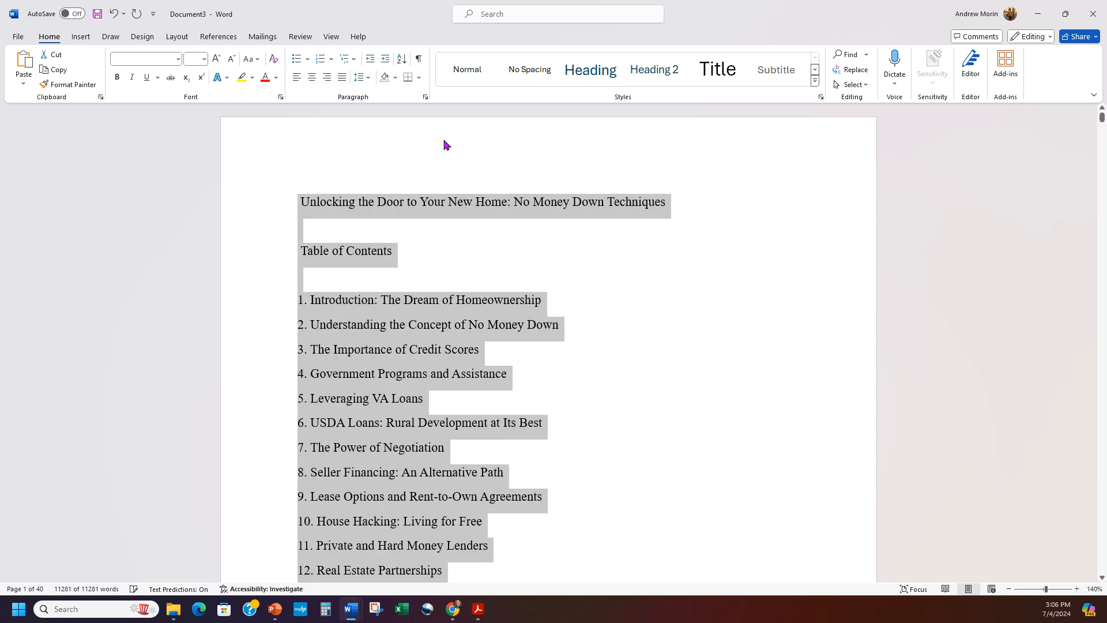
click(425, 237)
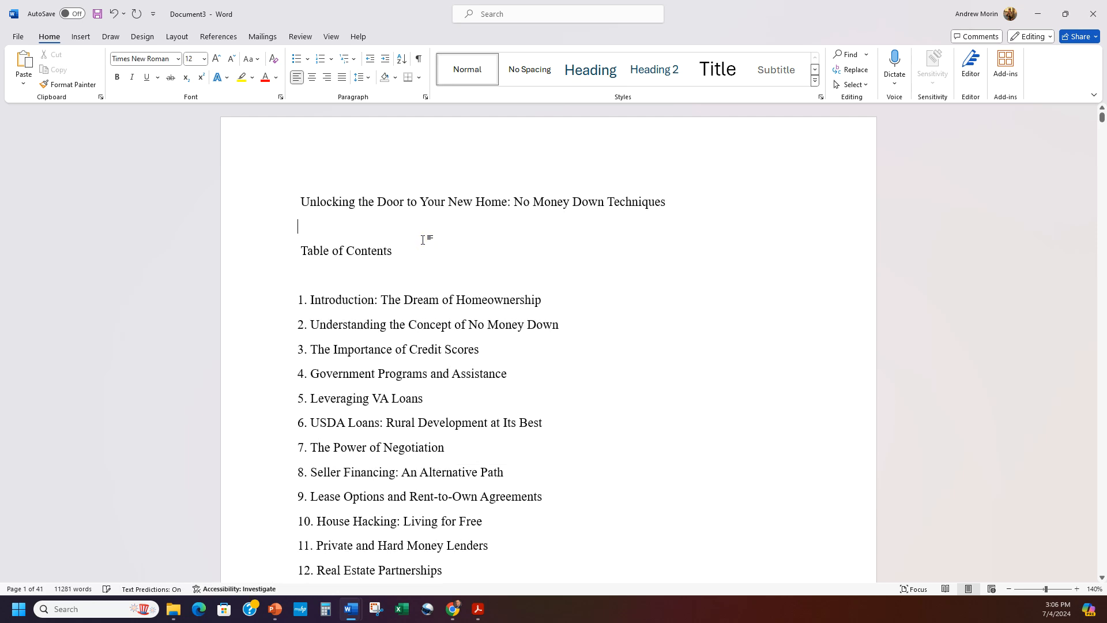
Step: Apply the Heading style to the "Introduction: The Dream of Homeownership" line below the table of contents
scroll(507, 231, down, 6)
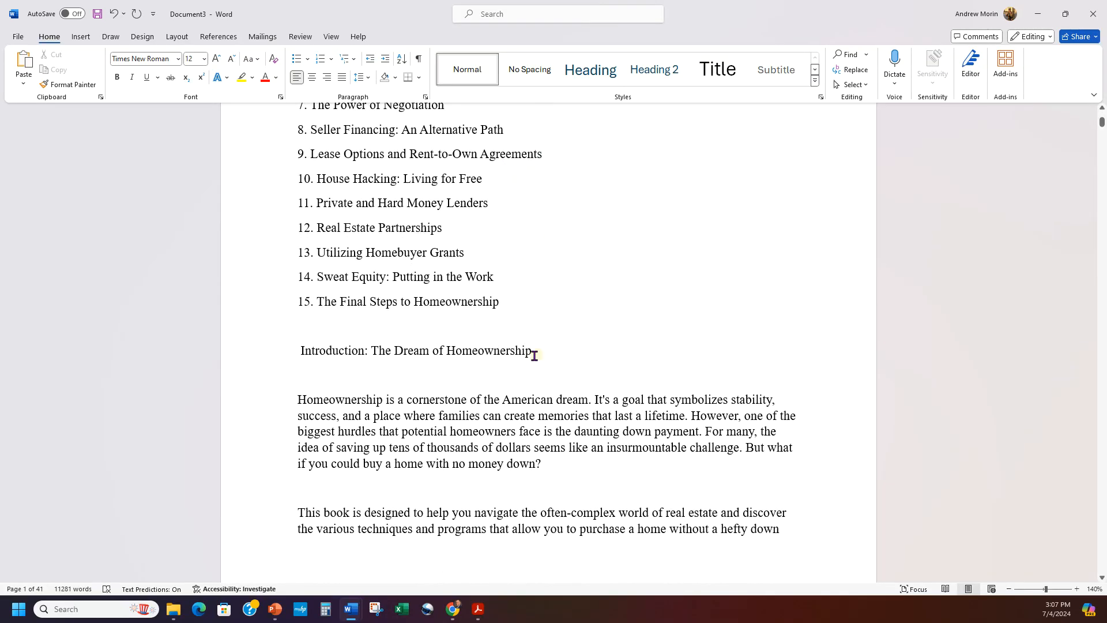
drag(534, 356, 289, 354)
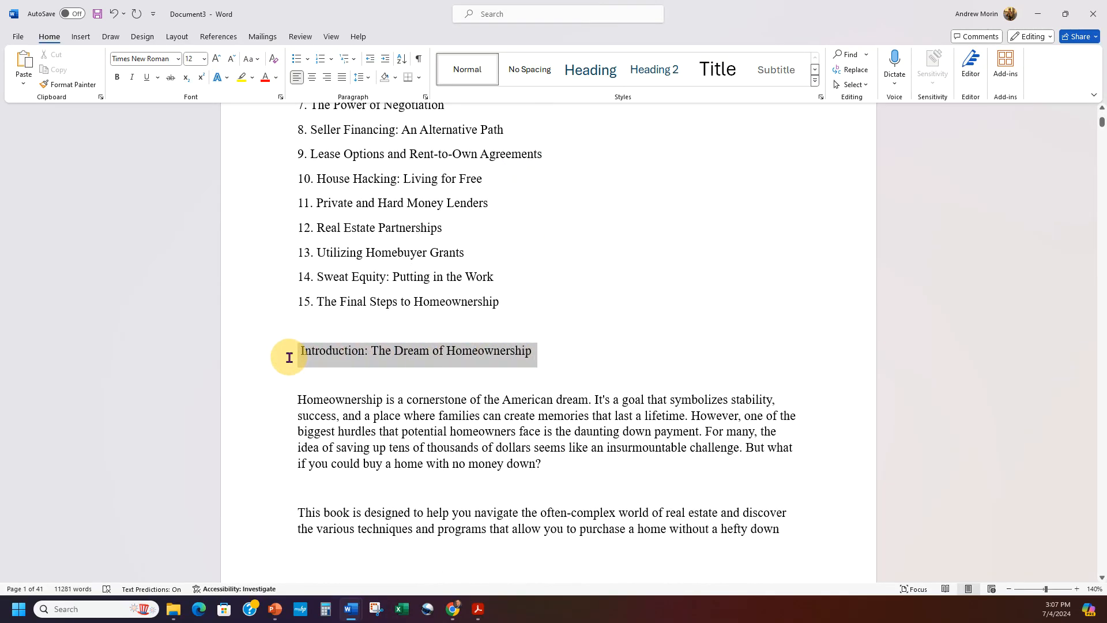
click(577, 72)
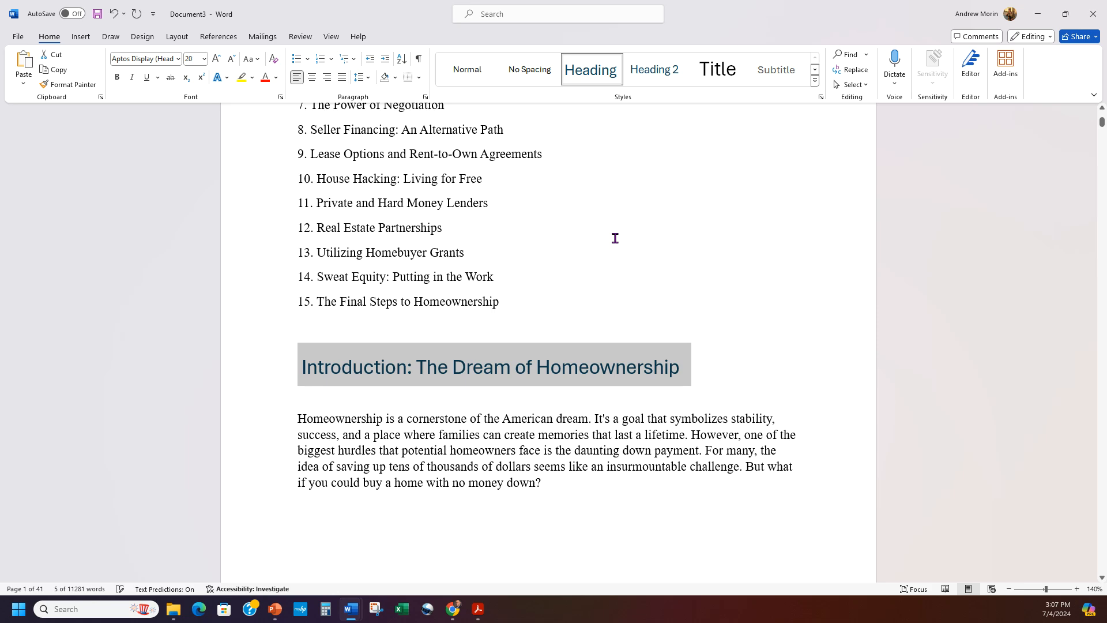
click(563, 311)
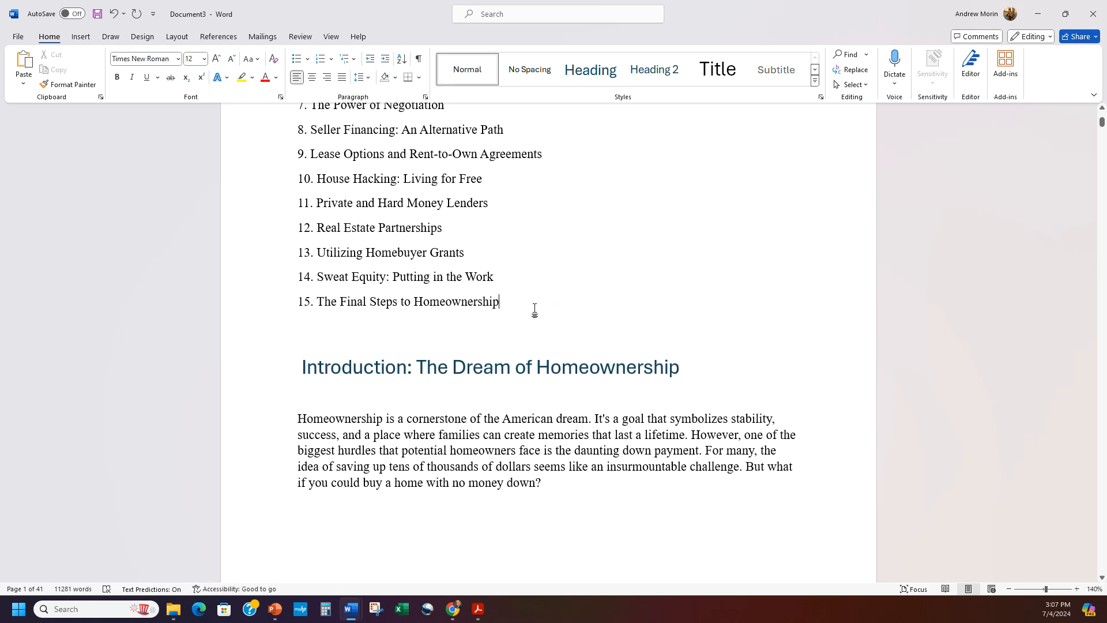
Step: Insert page numbers in the footer using the Plain Number 3 layout and return to the body text
scroll(570, 306, up, 5)
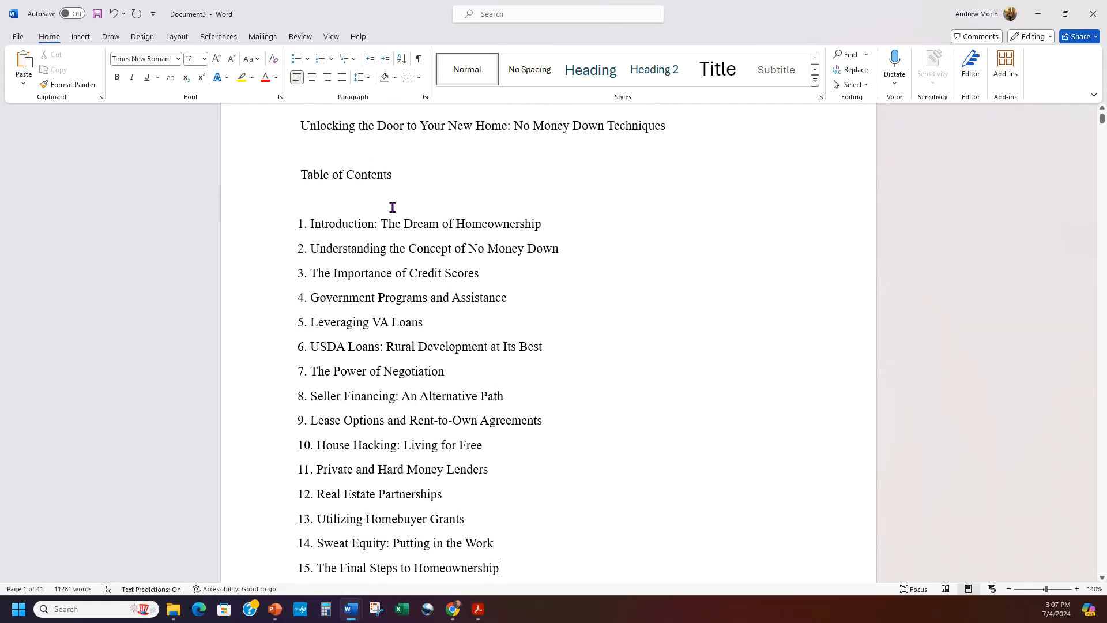
scroll(435, 225, down, 4)
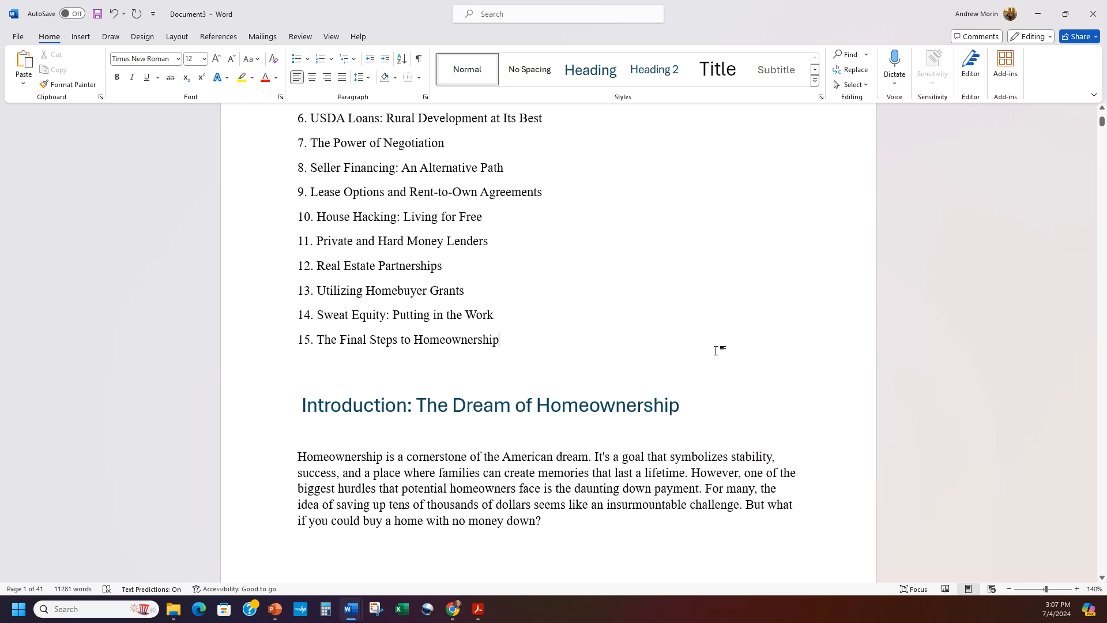
scroll(715, 346, up, 5)
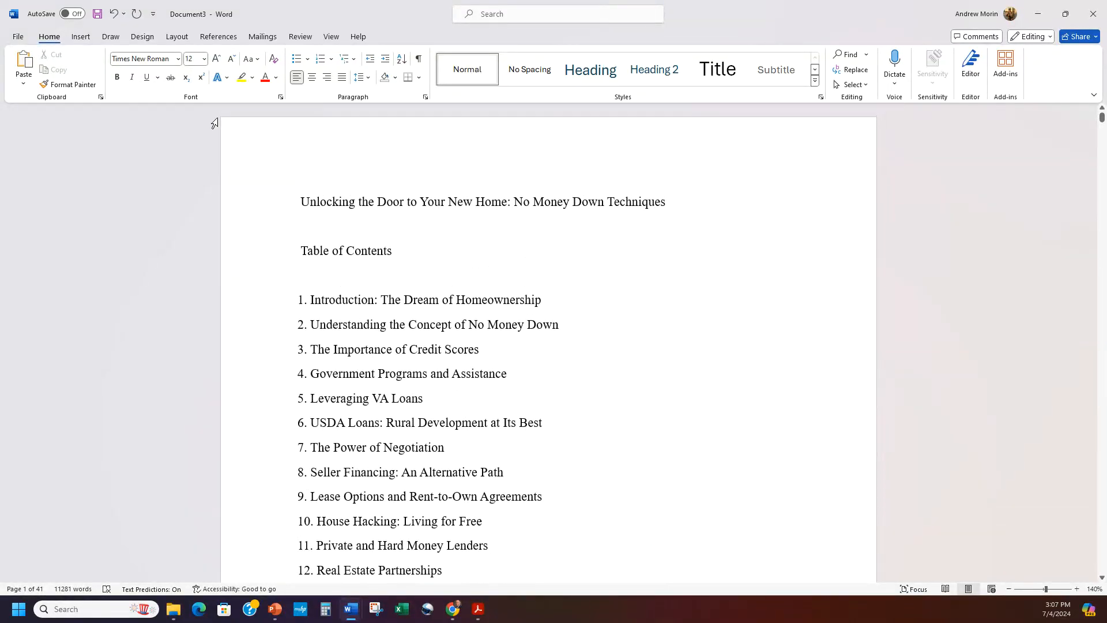
click(86, 38)
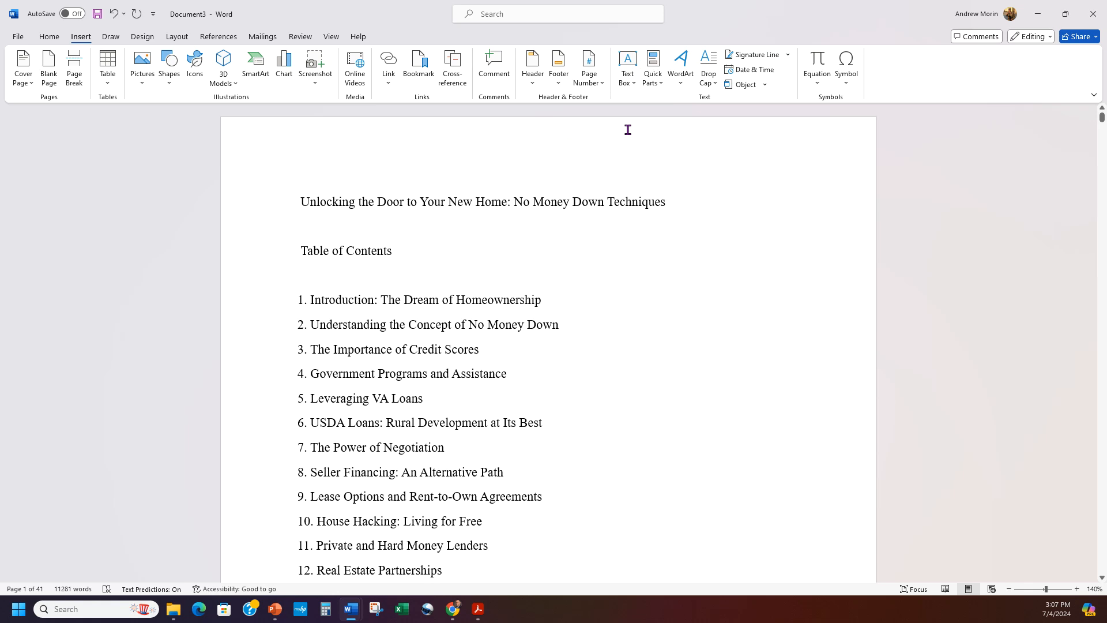
click(588, 79)
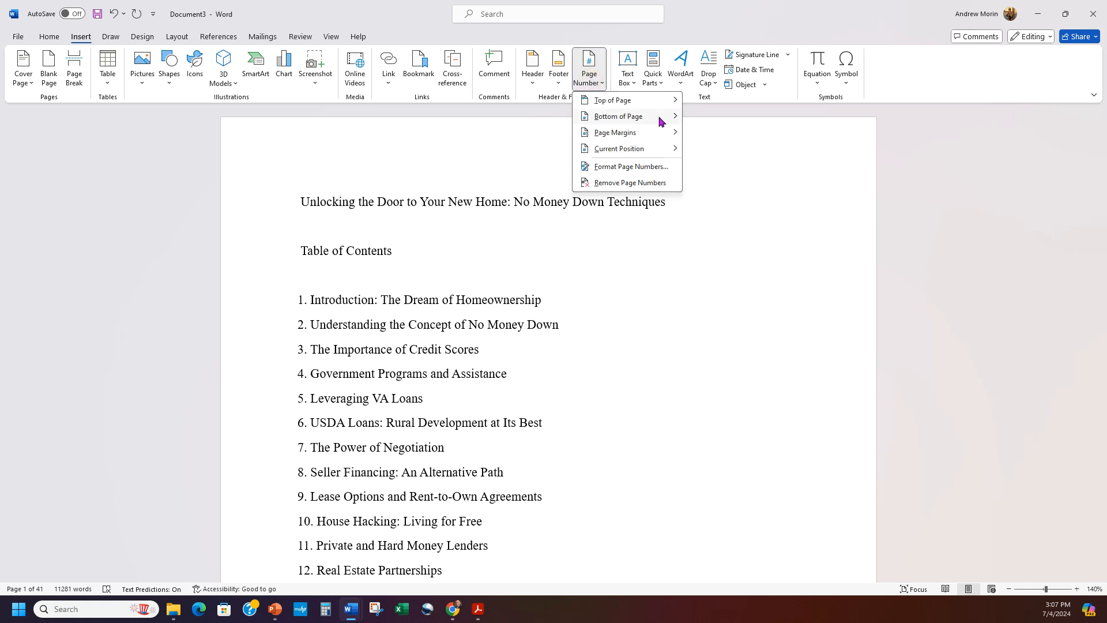
mouse_move(660, 120)
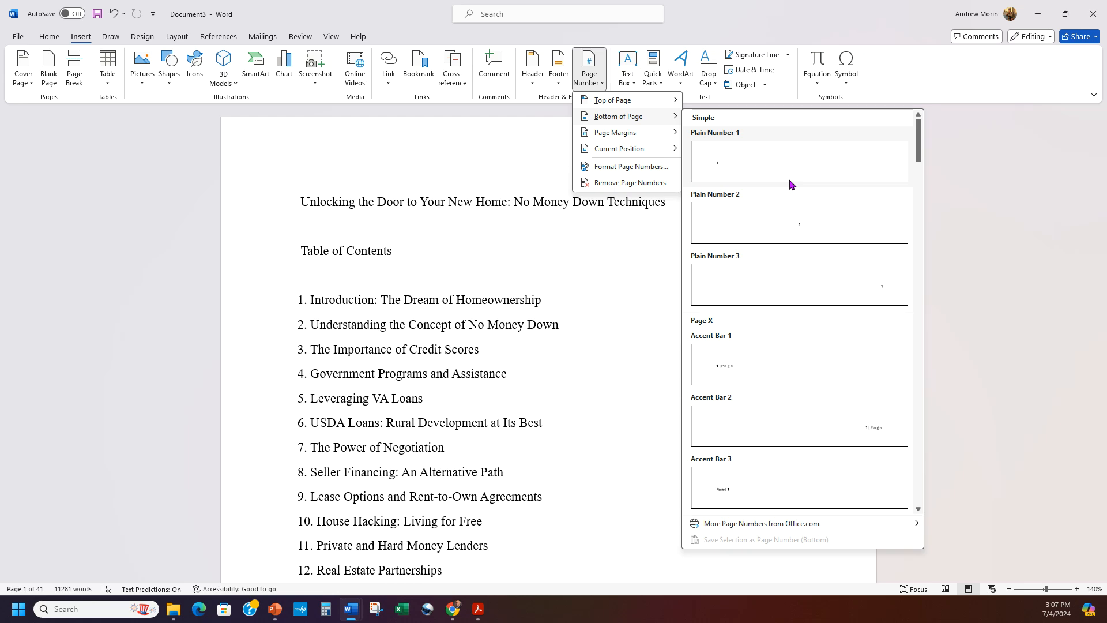
click(786, 277)
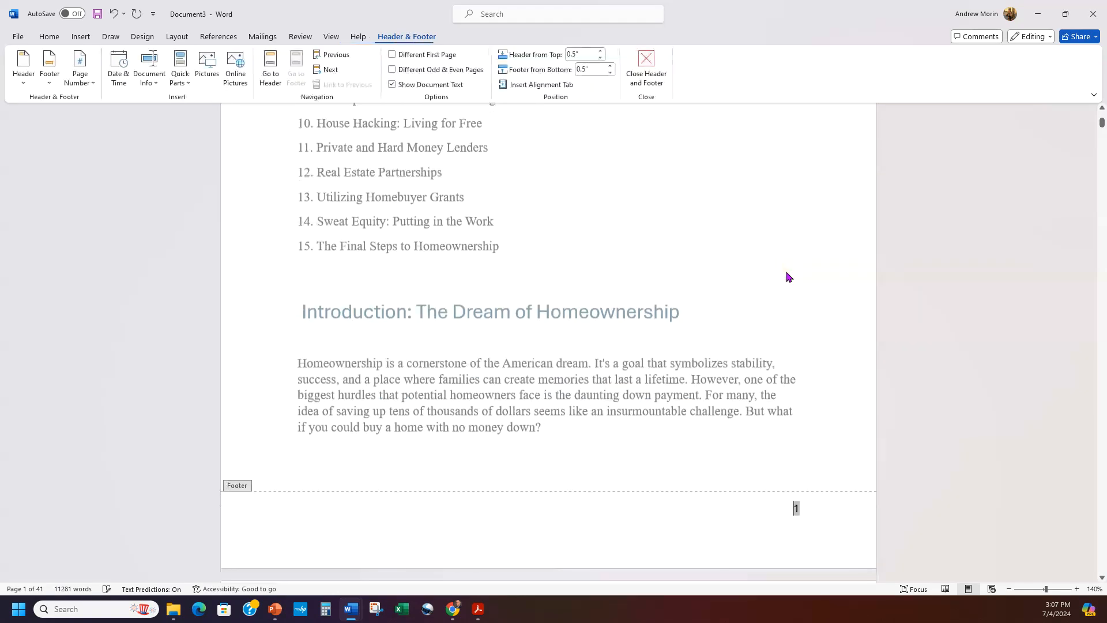
double_click(810, 337)
scroll(779, 493, up, 7)
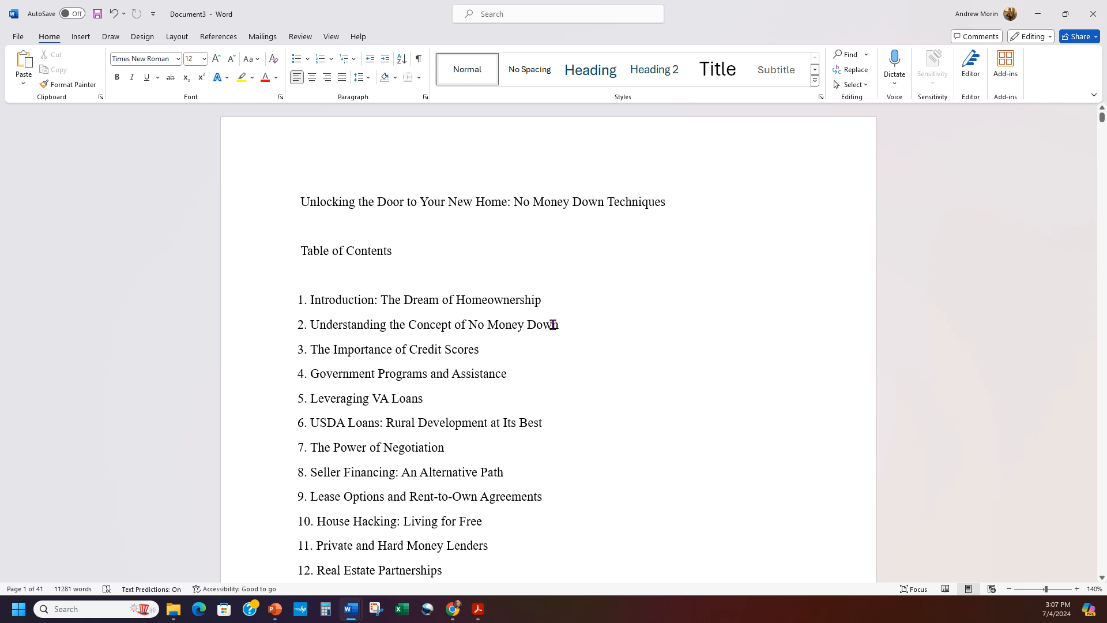
drag(556, 324, 322, 330)
click(596, 304)
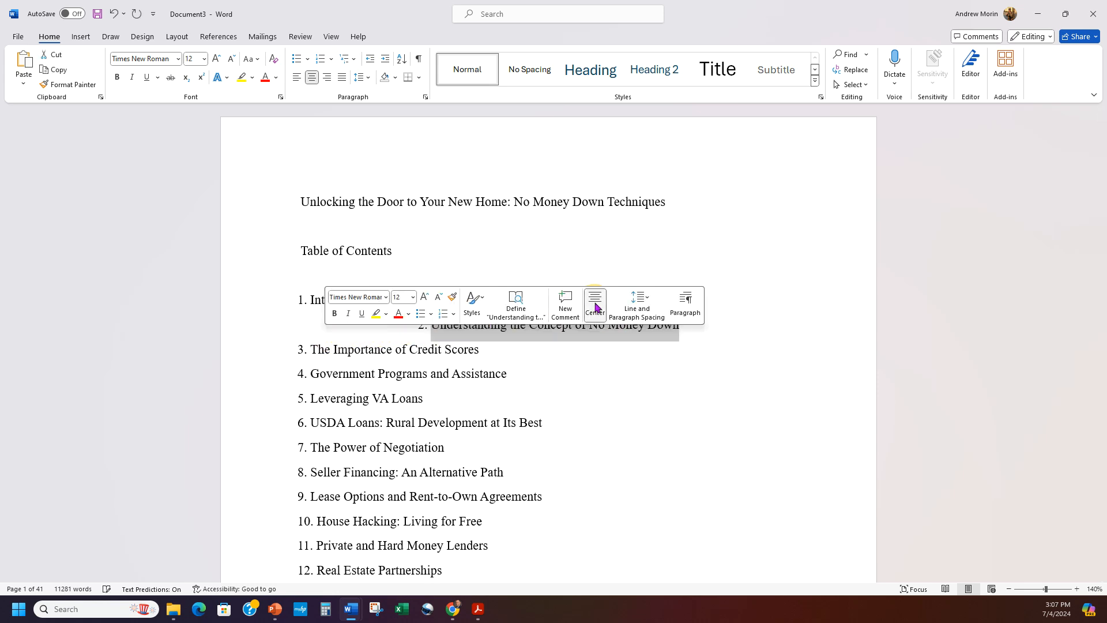
key(ctrl+z)
click(631, 263)
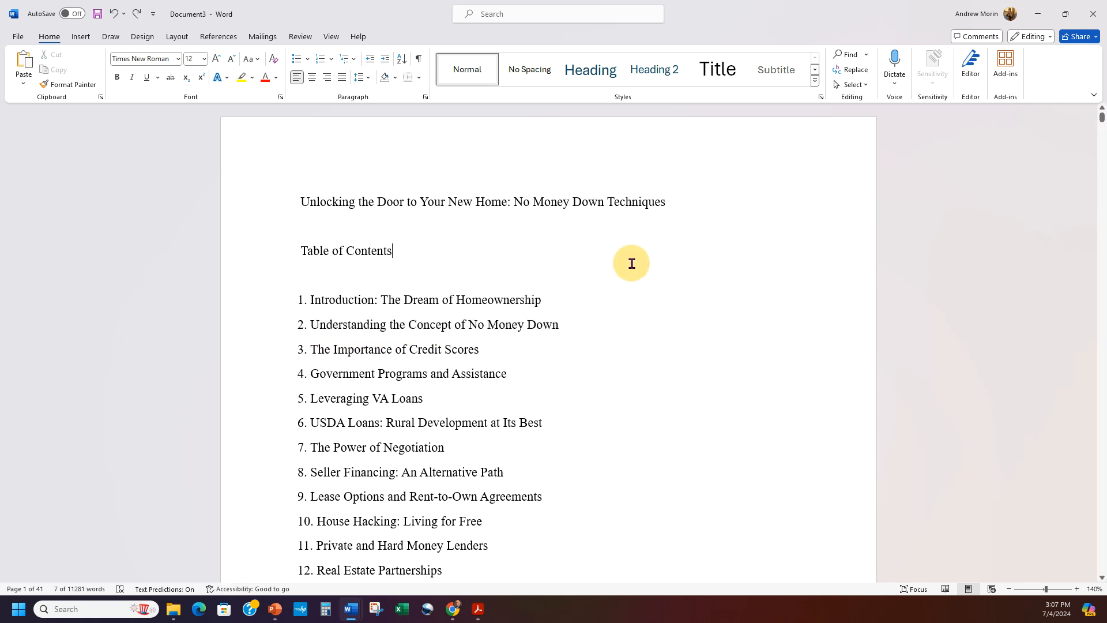
Step: Find "chapter 2" in the document and apply the Heading style to "Chapter 2: The Importance of Credit Scores"
key(ctrl+f)
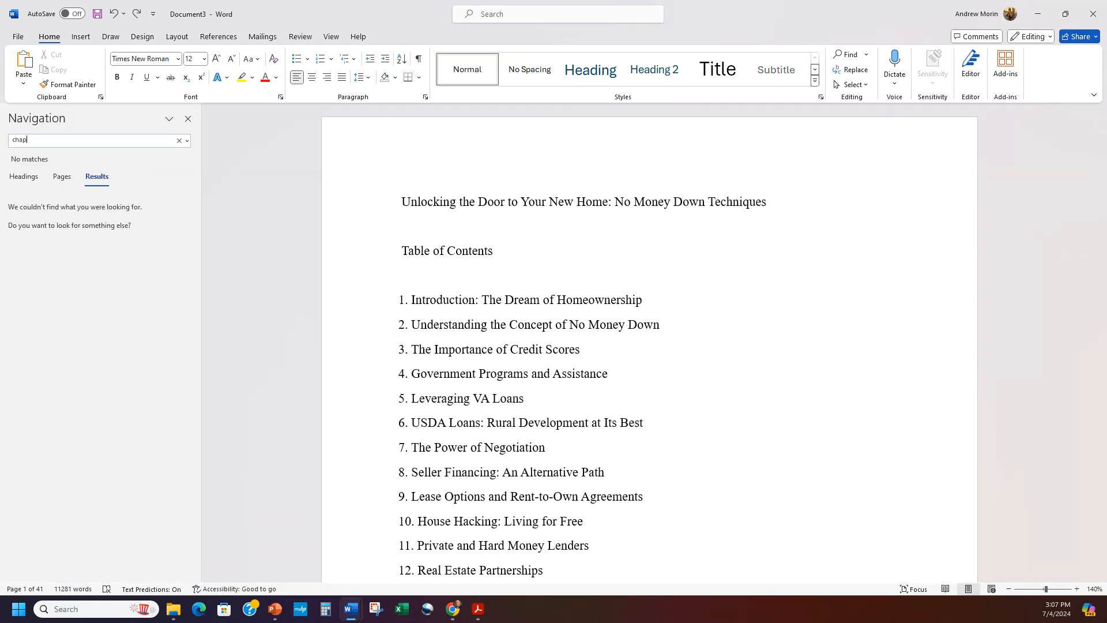
key(Return)
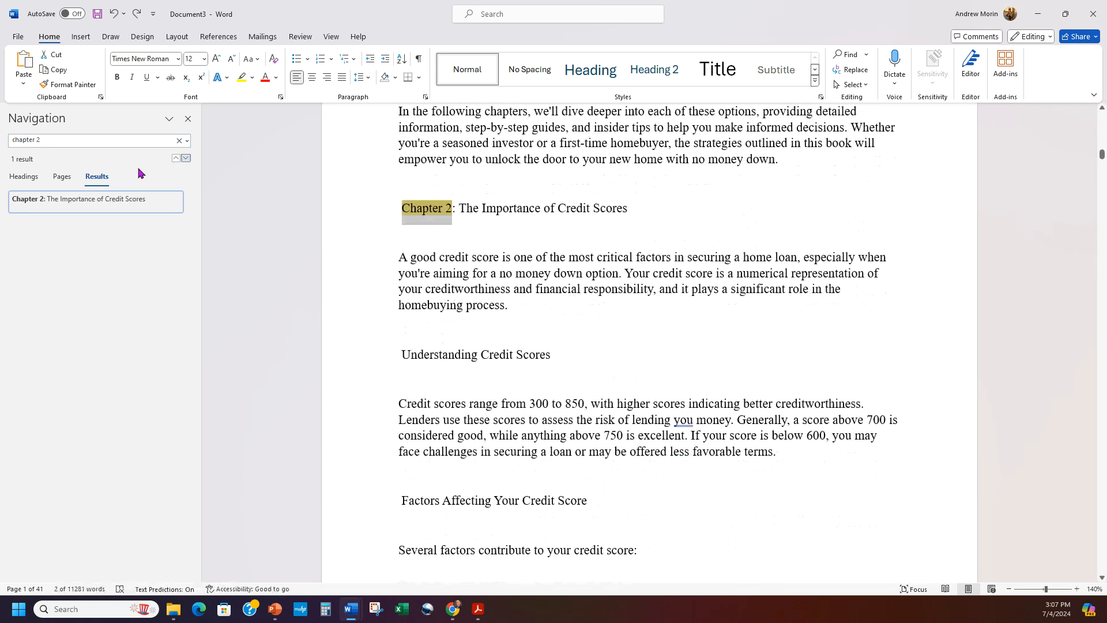
drag(640, 209, 397, 209)
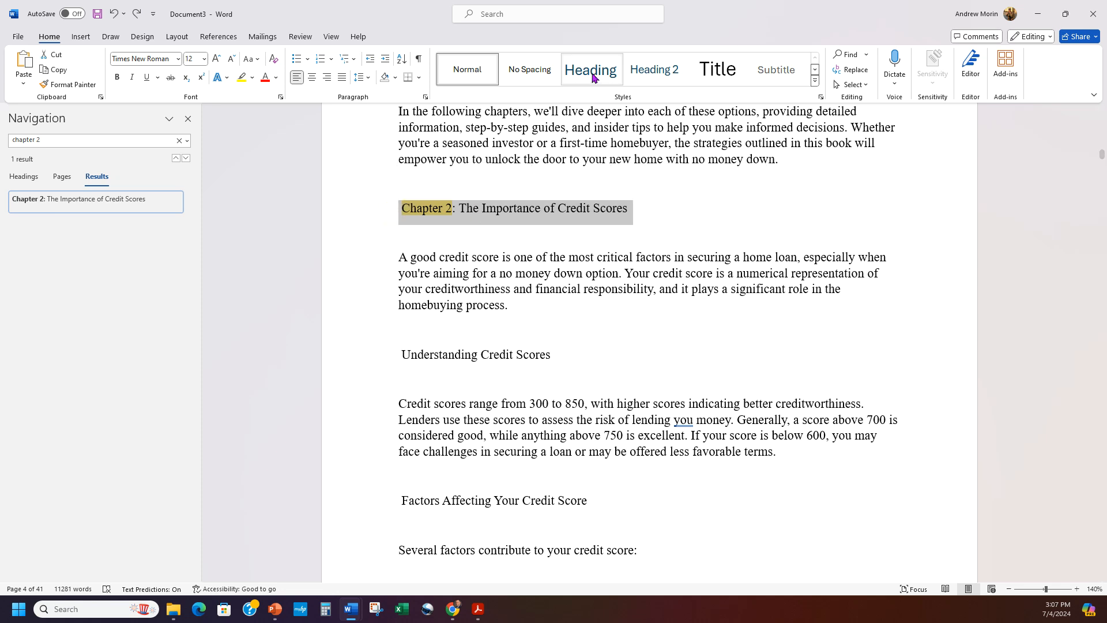
click(590, 70)
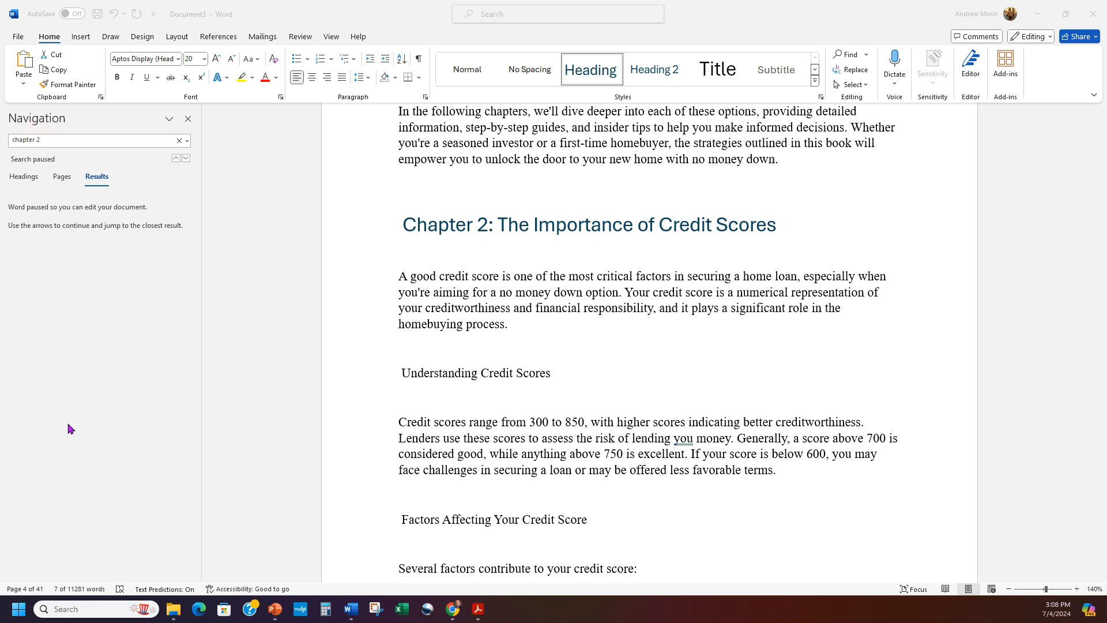
Step: Find "chapter 3" in the document and apply the Heading style to "Chapter 3: Government Programs and Assistance"
click(46, 140)
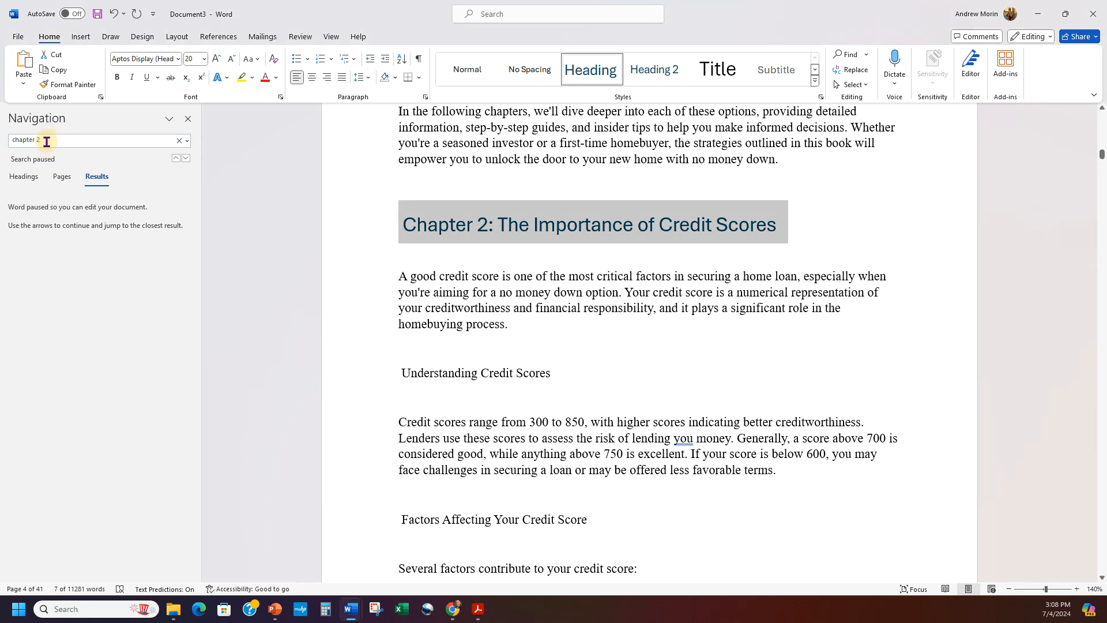
click(414, 256)
click(58, 140)
click(58, 140)
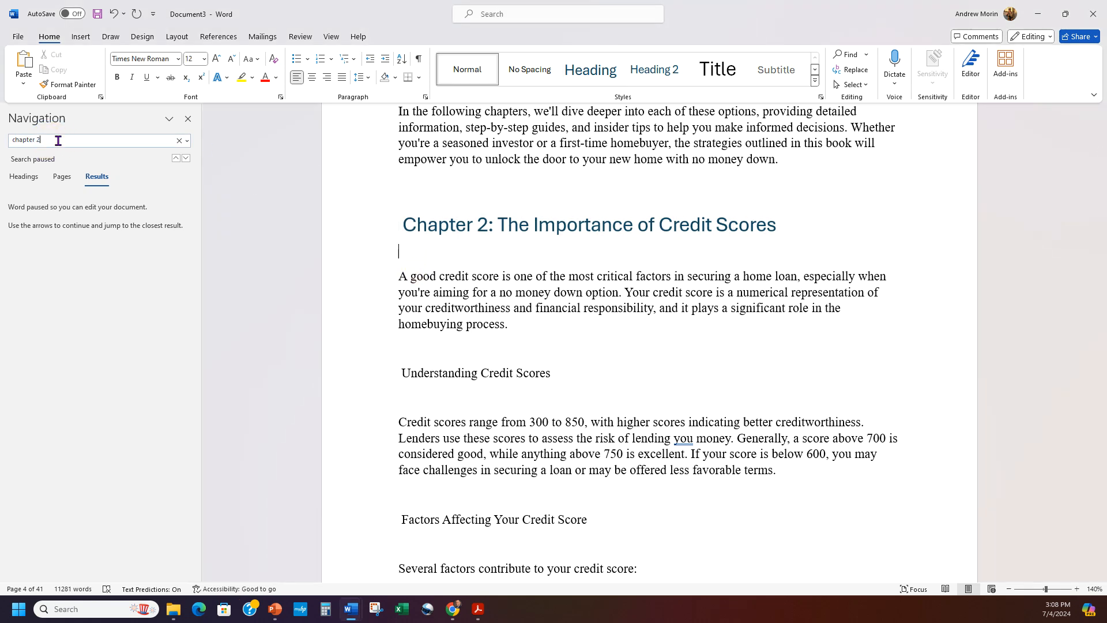
key(Return)
key(BackSpace)
text(3)
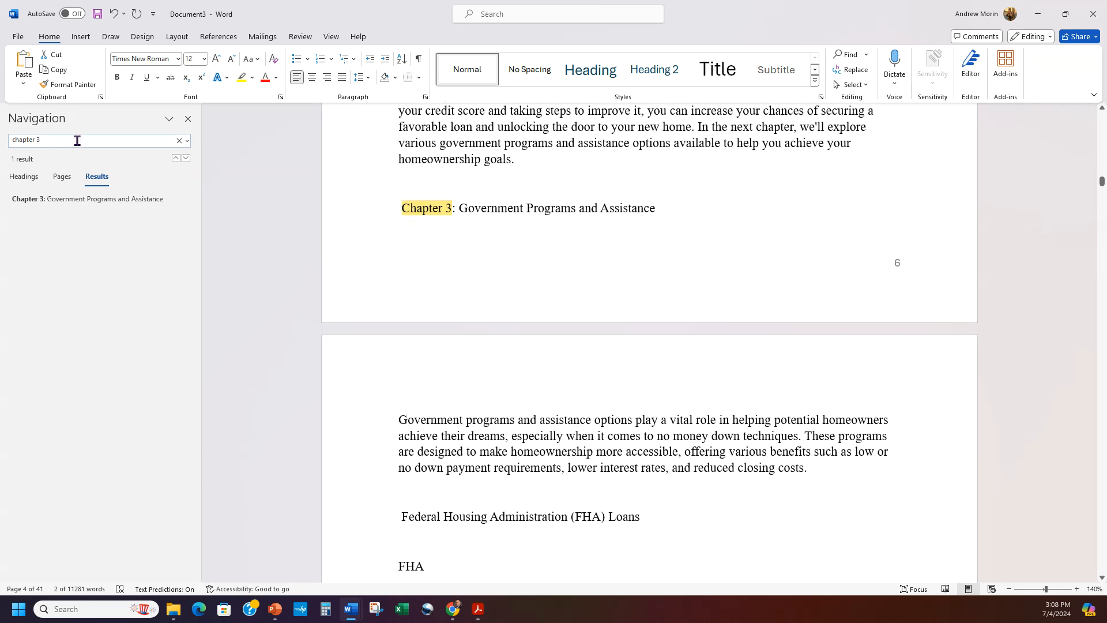
drag(657, 208, 404, 209)
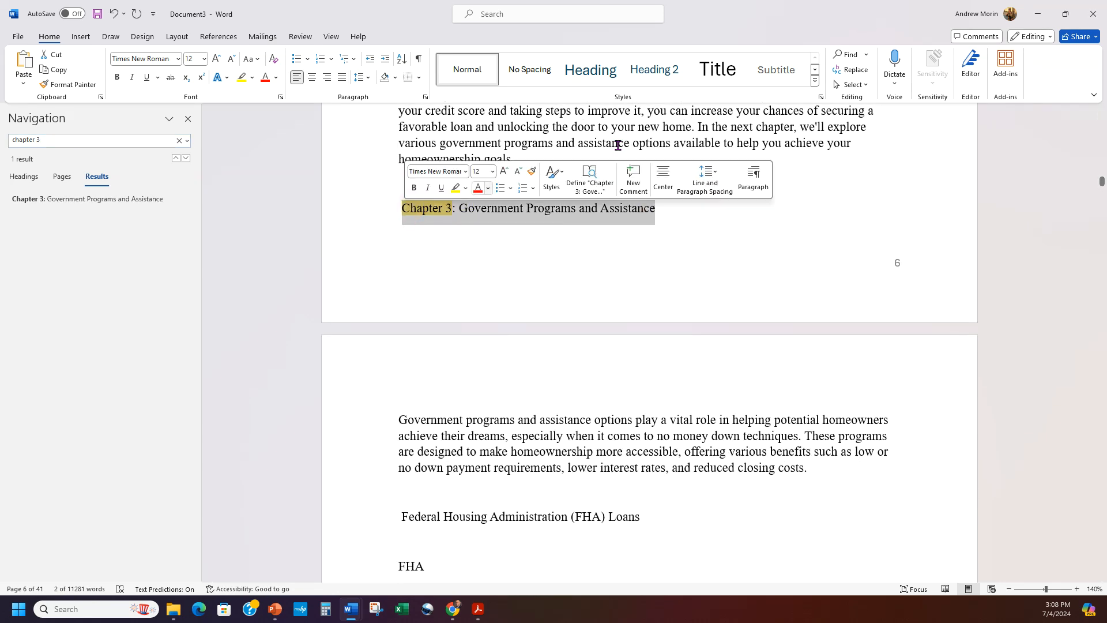
click(591, 75)
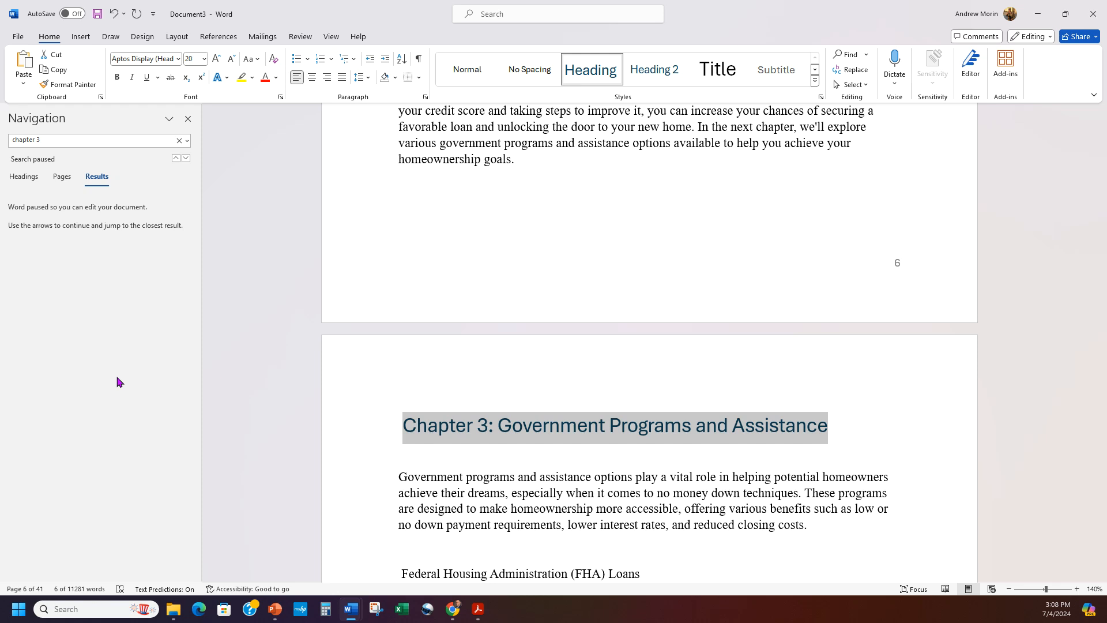
click(492, 218)
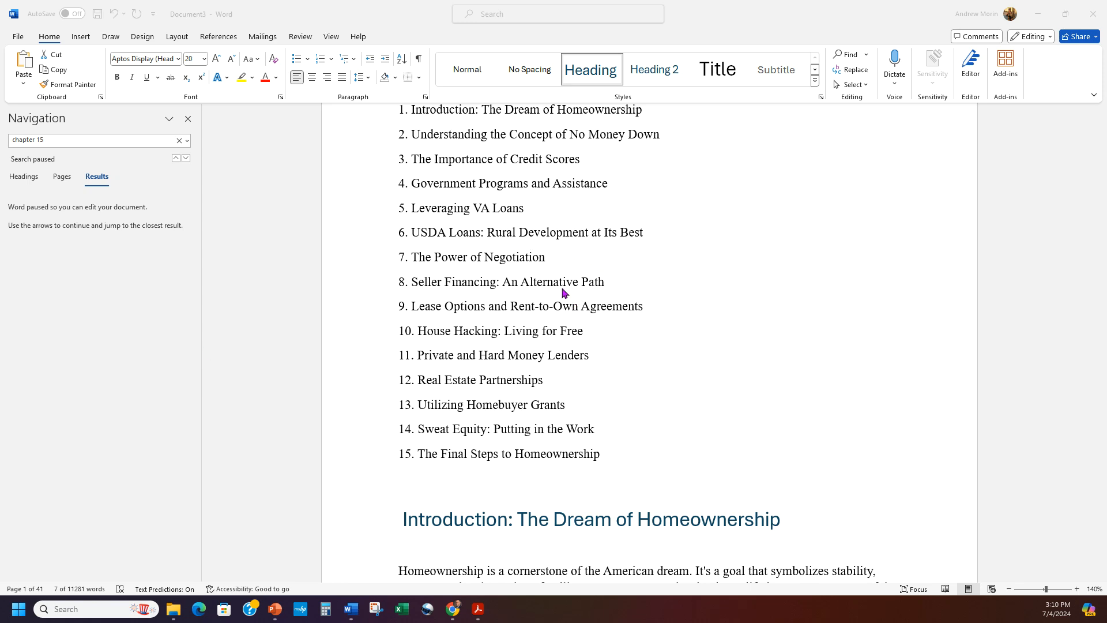
Step: Replace the typed numbered chapter list below "Table of Contents" with an Automatic Table 1 table of contents
scroll(577, 278, up, 5)
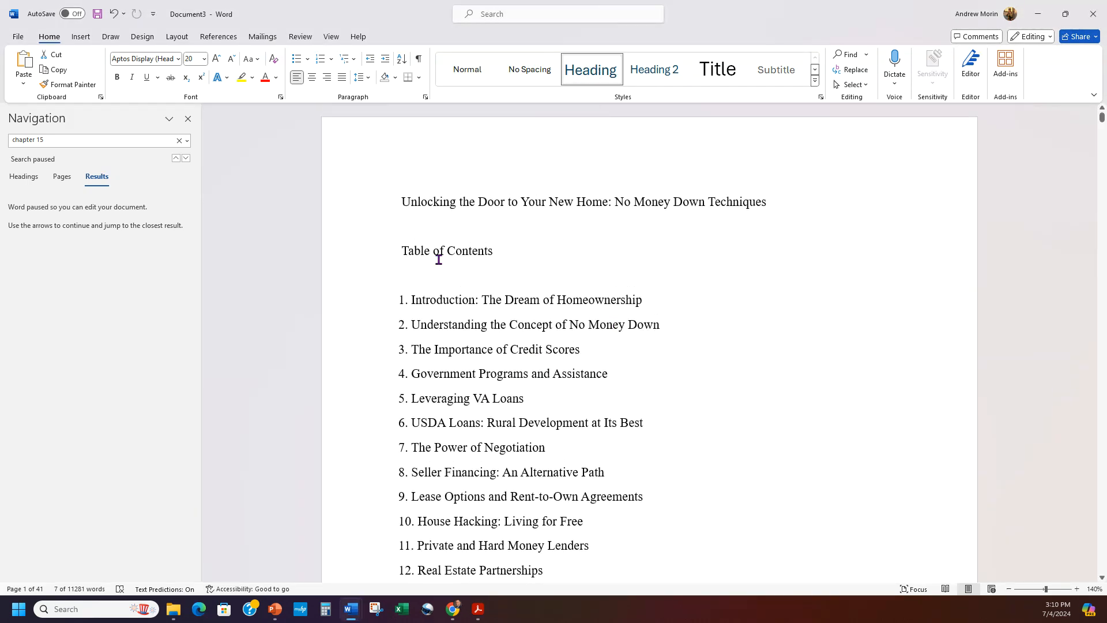
drag(402, 253, 571, 252)
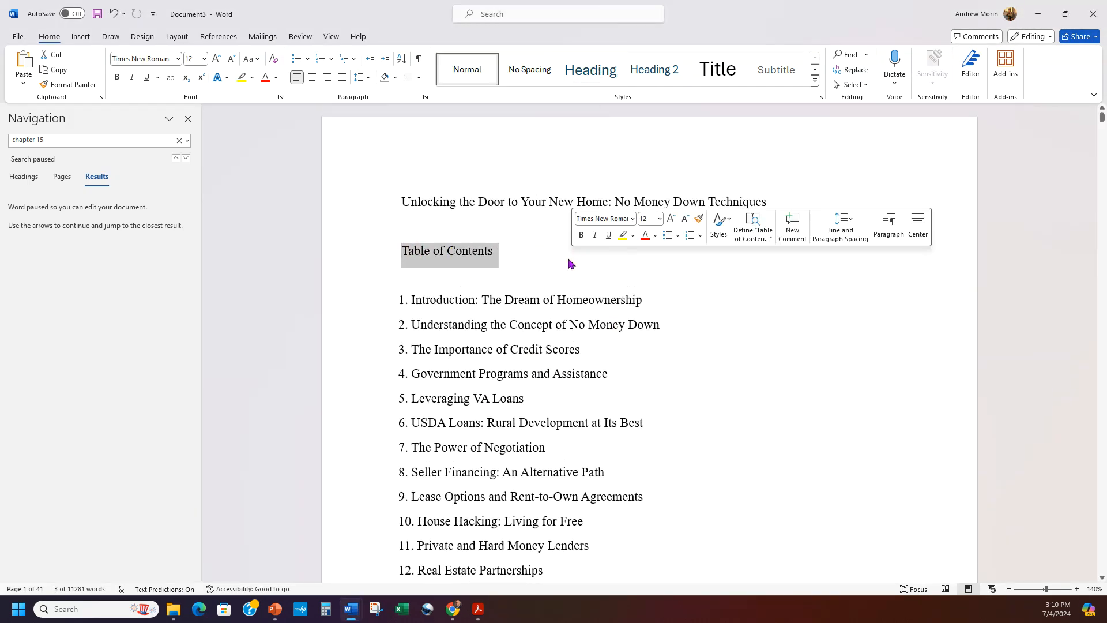
click(569, 258)
drag(416, 280, 657, 452)
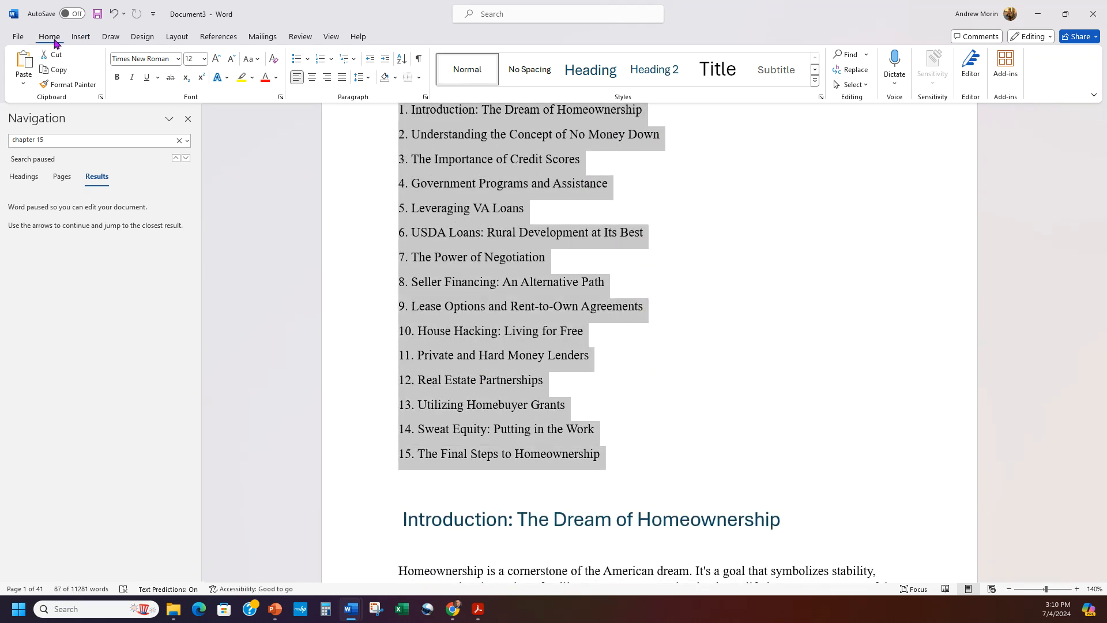
click(215, 37)
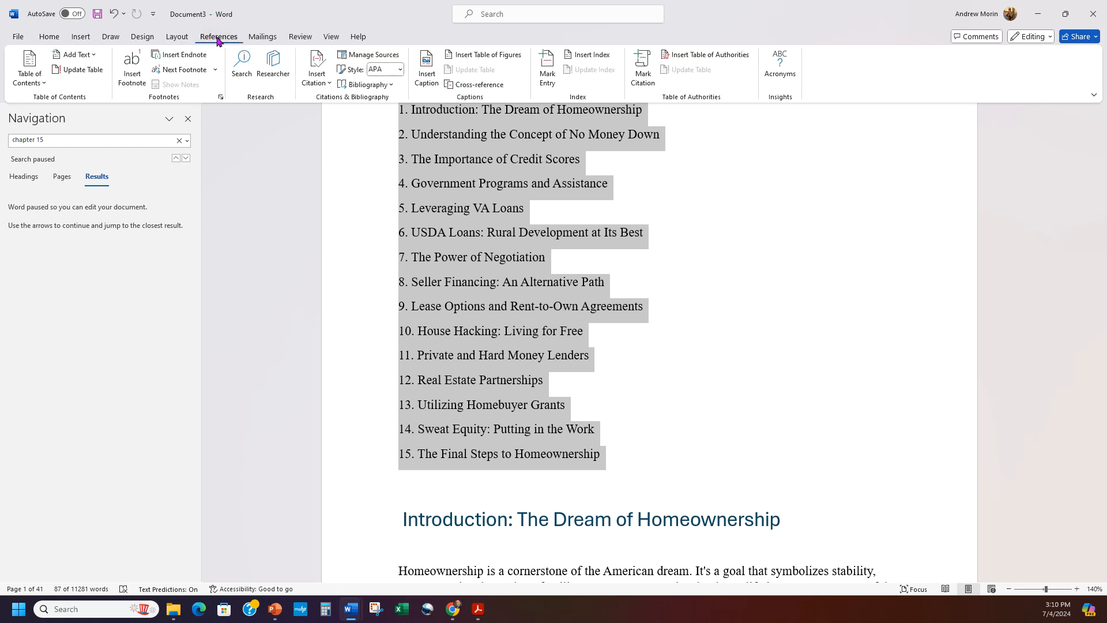
click(38, 84)
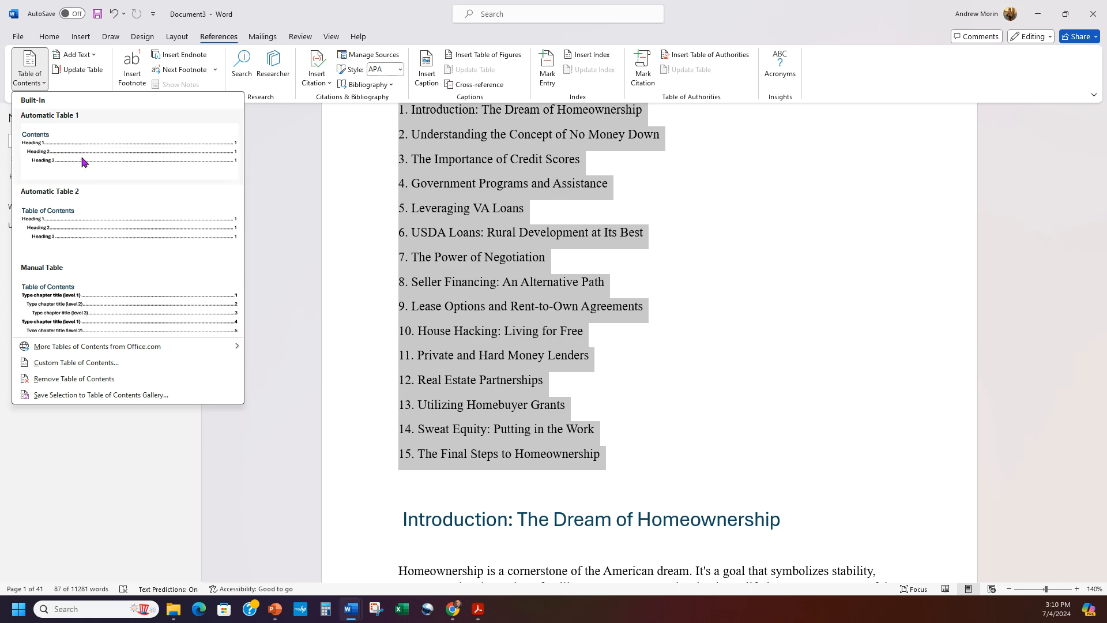
click(62, 152)
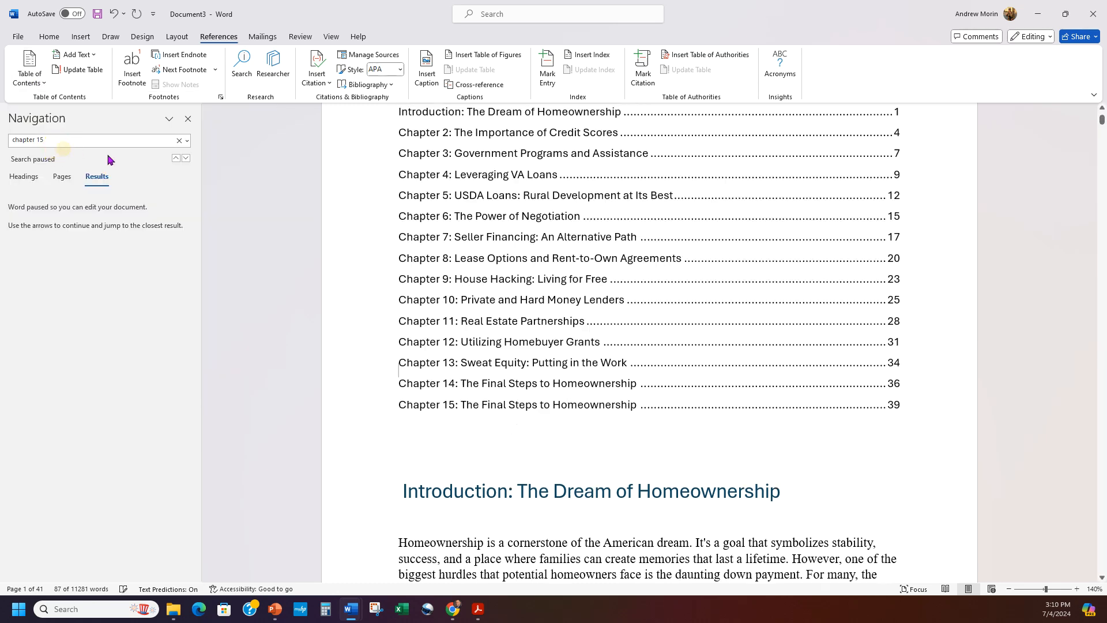
Step: Delete the leftover plain "Table of Contents" line above the generated contents table
scroll(774, 411, up, 2)
click(566, 171)
scroll(515, 175, up, 2)
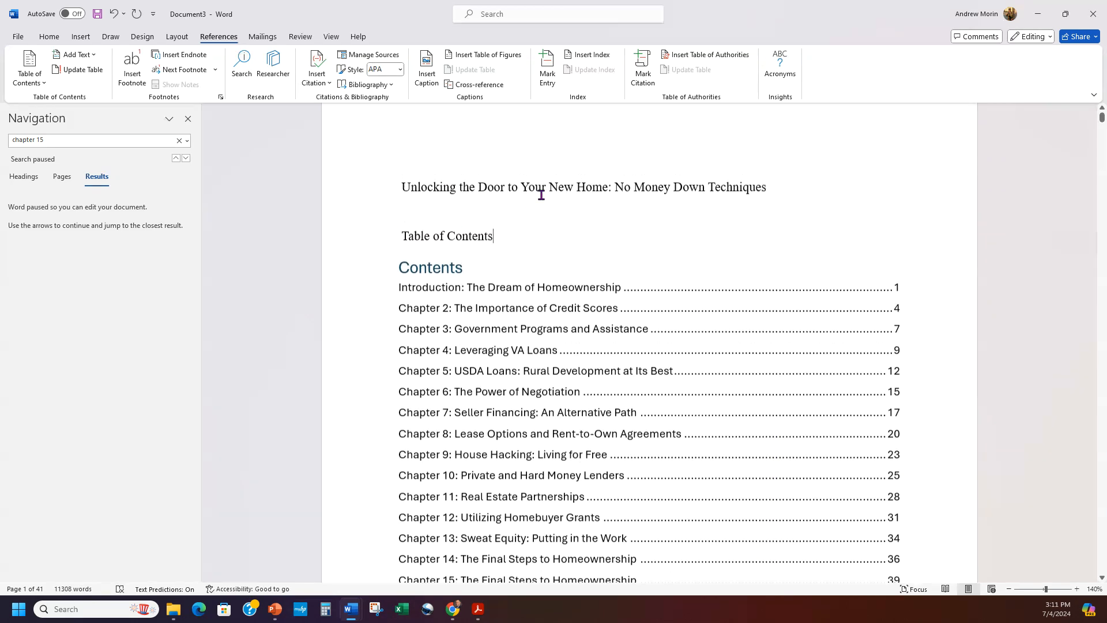
click(388, 252)
key(Delete)
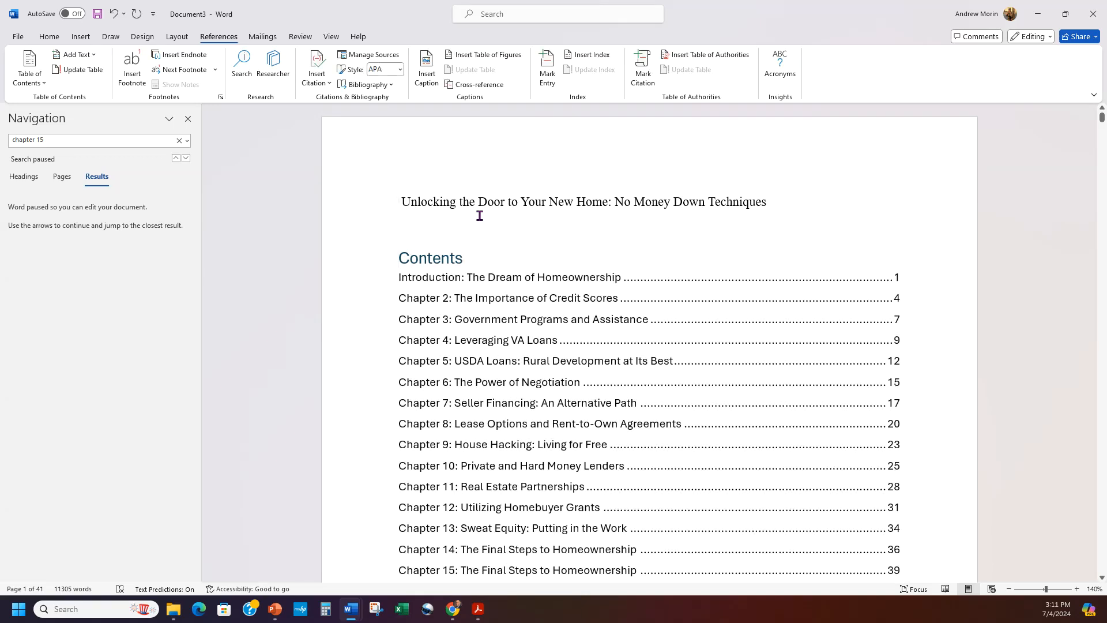
Step: Copy the title "Unlocking the Door to Your New Home: No Money Down Techniques" into the page header and return to the body text
drag(780, 206, 396, 197)
key(ctrl+c)
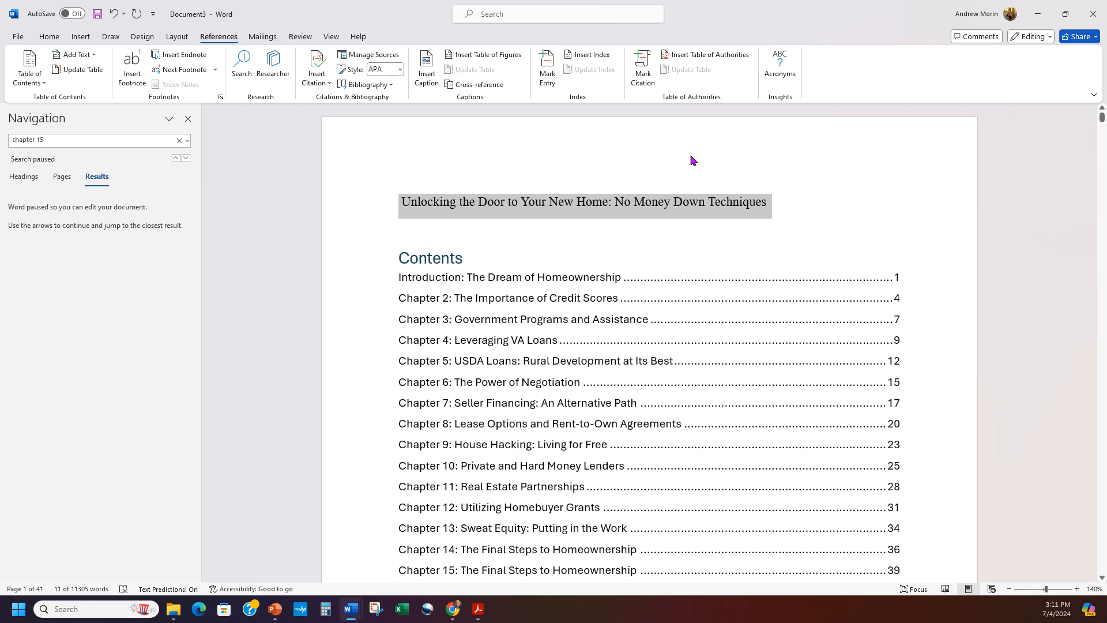
double_click(644, 134)
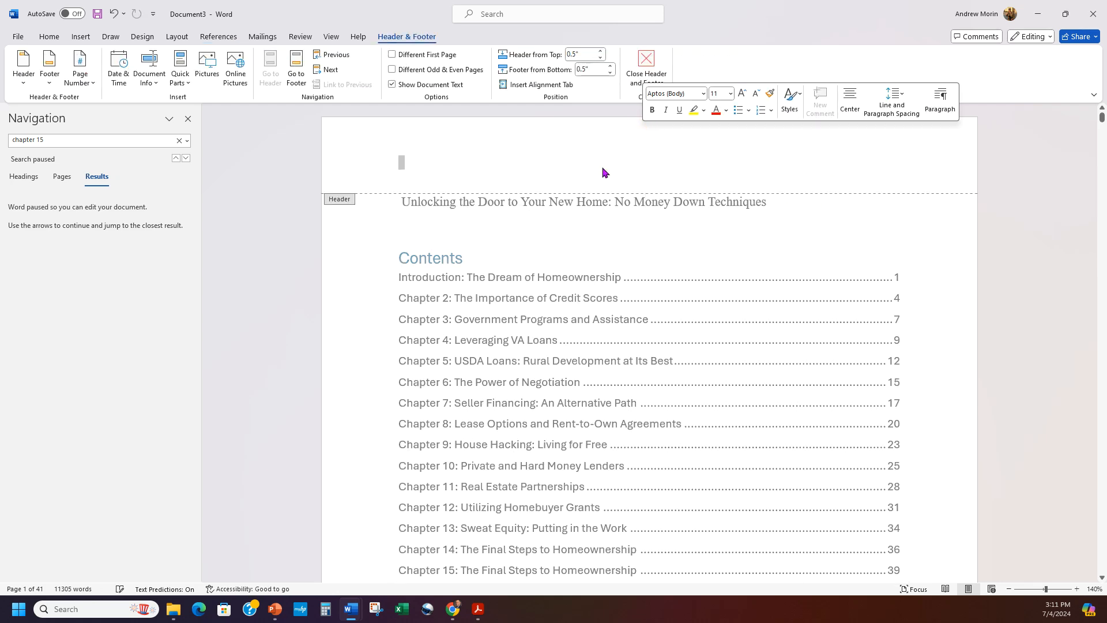
key(ctrl+v)
key(BackSpace)
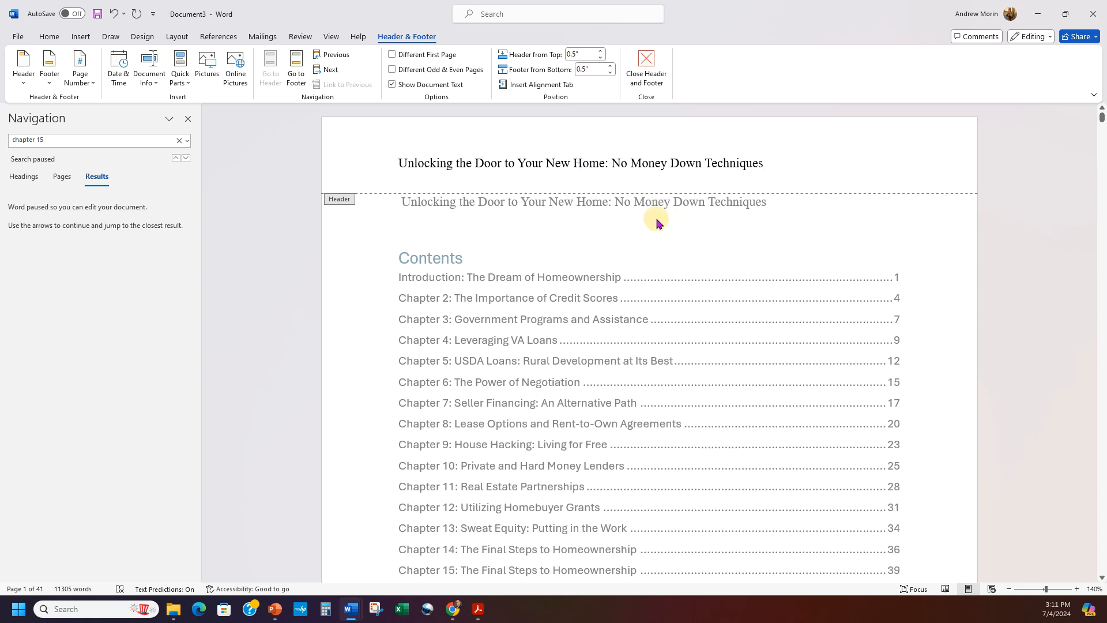
double_click(658, 222)
Step: Delete the duplicate book title line and the empty line from the body above the contents table
triple_click(663, 202)
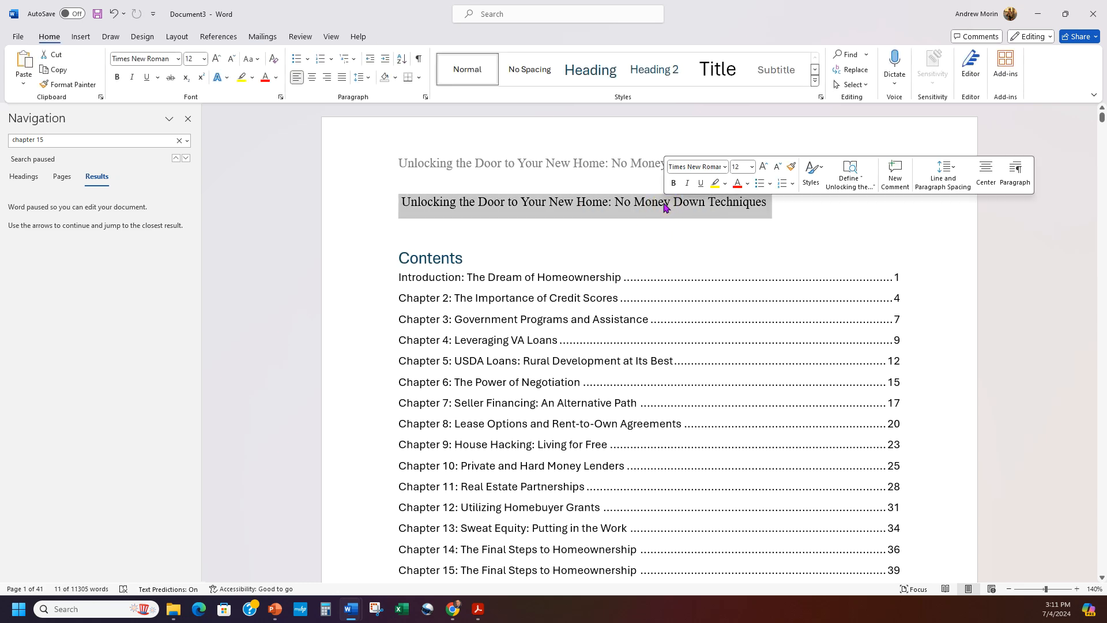
key(Delete)
key(Delete)
click(753, 214)
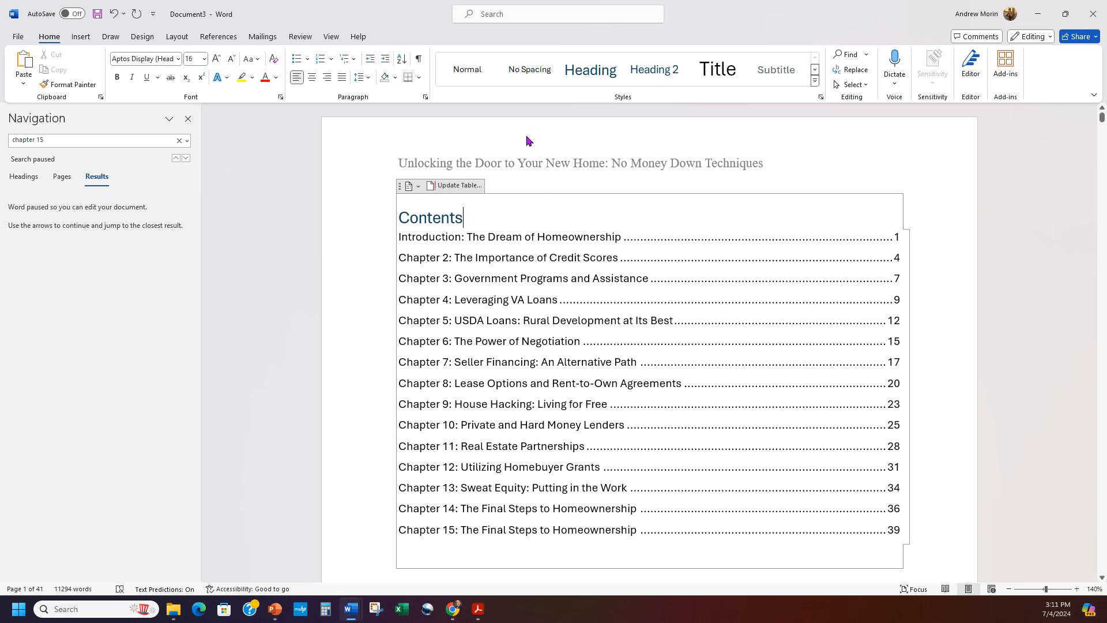
Step: Check that the header title and footer page numbers repeat across the first pages, and return to the contents table
scroll(794, 227, down, 5)
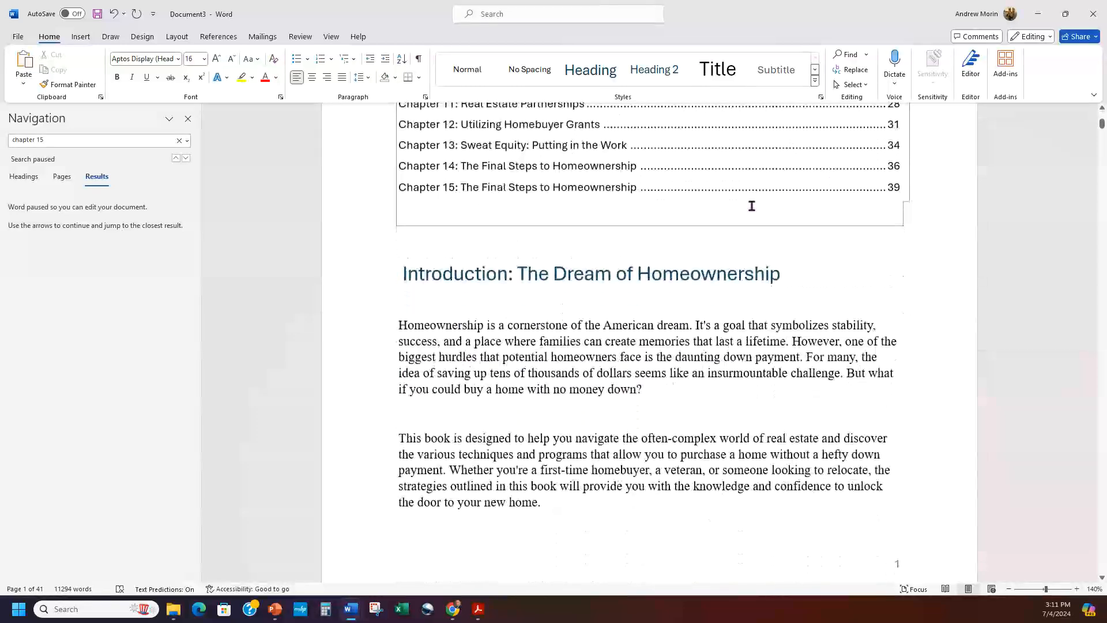
scroll(752, 206, down, 3)
scroll(789, 394, up, 10)
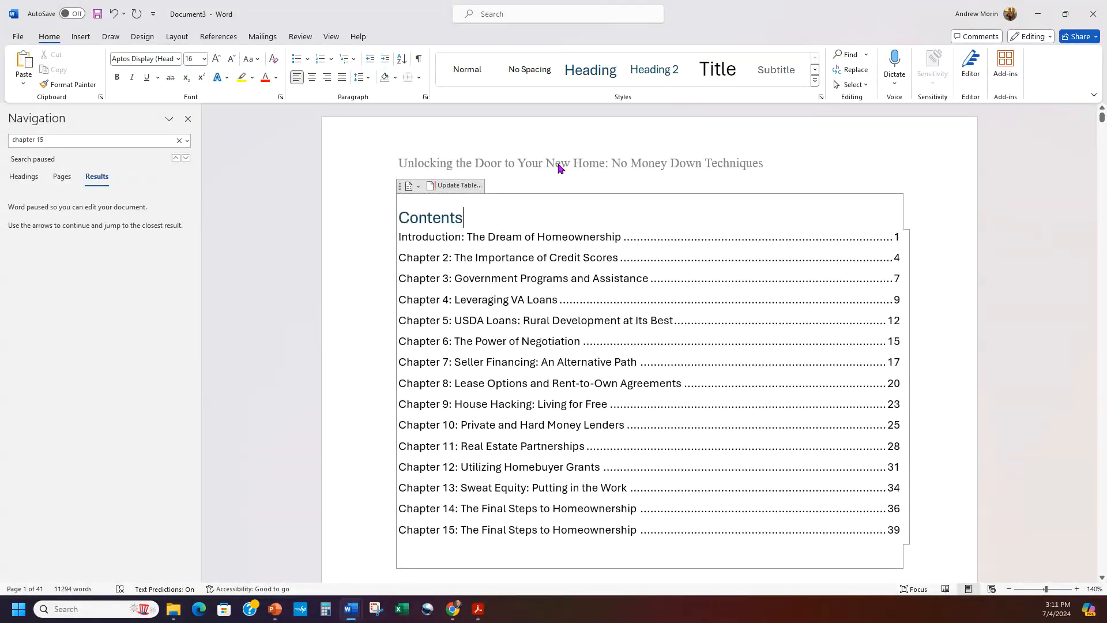
double_click(557, 160)
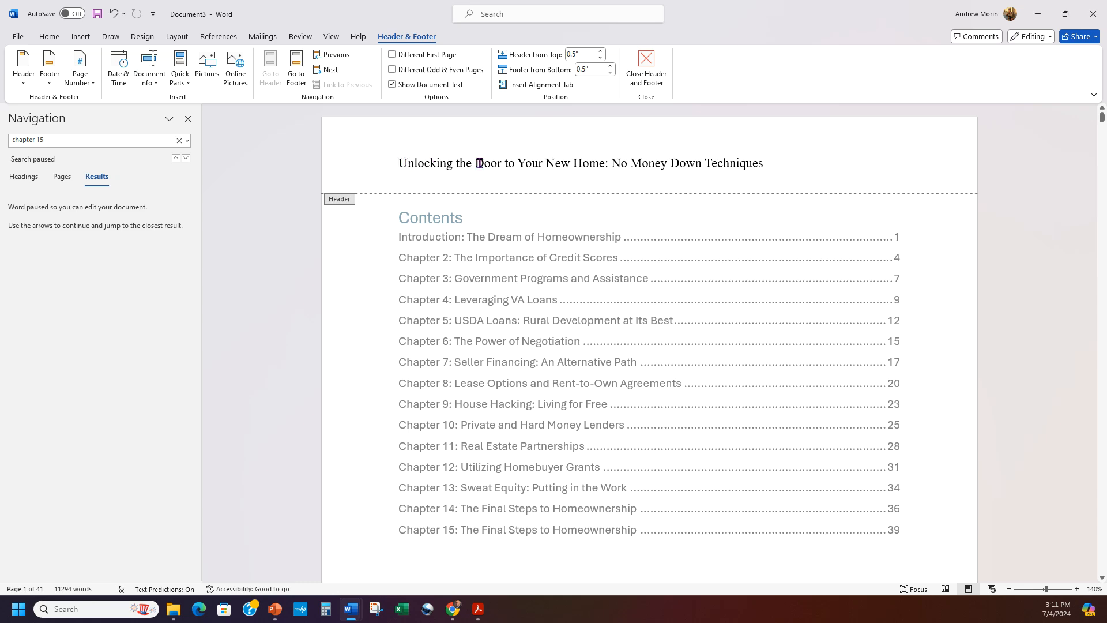
scroll(867, 312, down, 12)
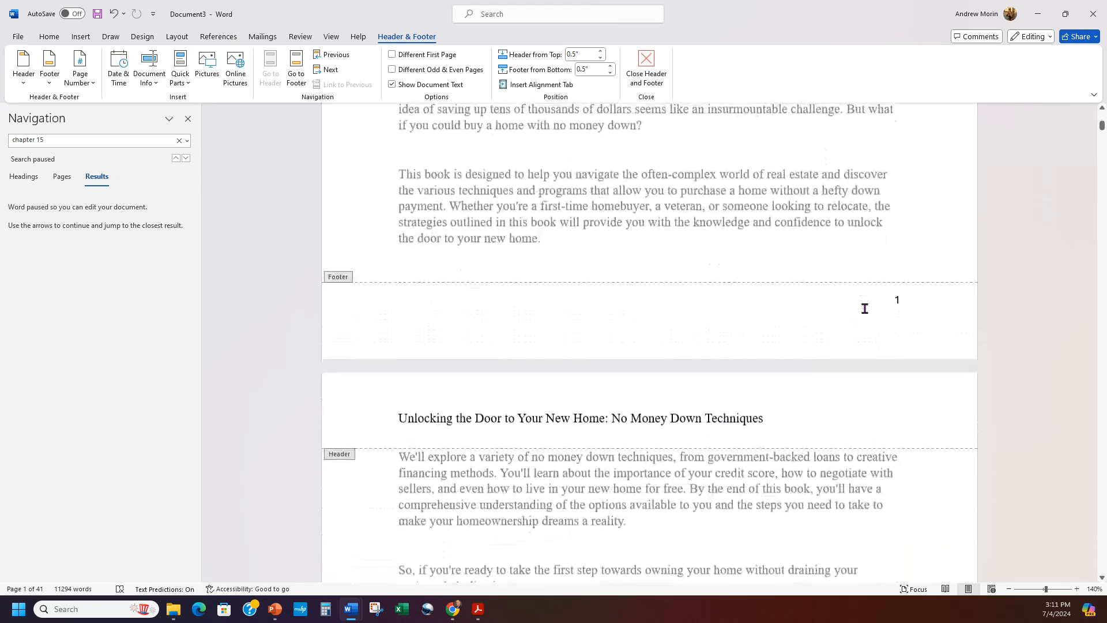
double_click(429, 465)
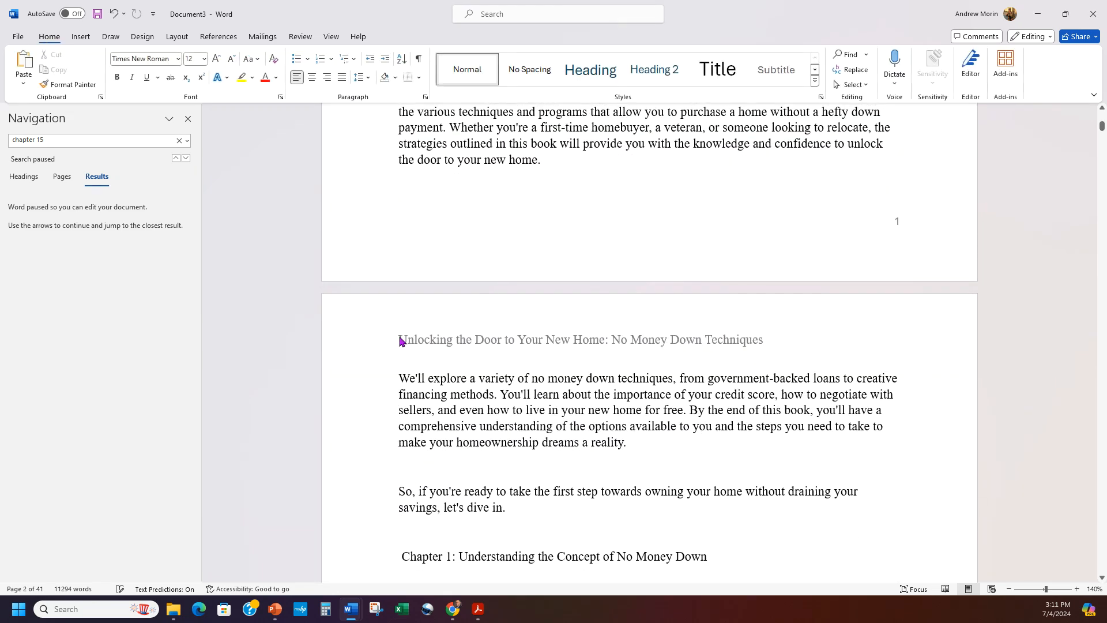
scroll(836, 349, down, 3)
scroll(830, 346, up, 2)
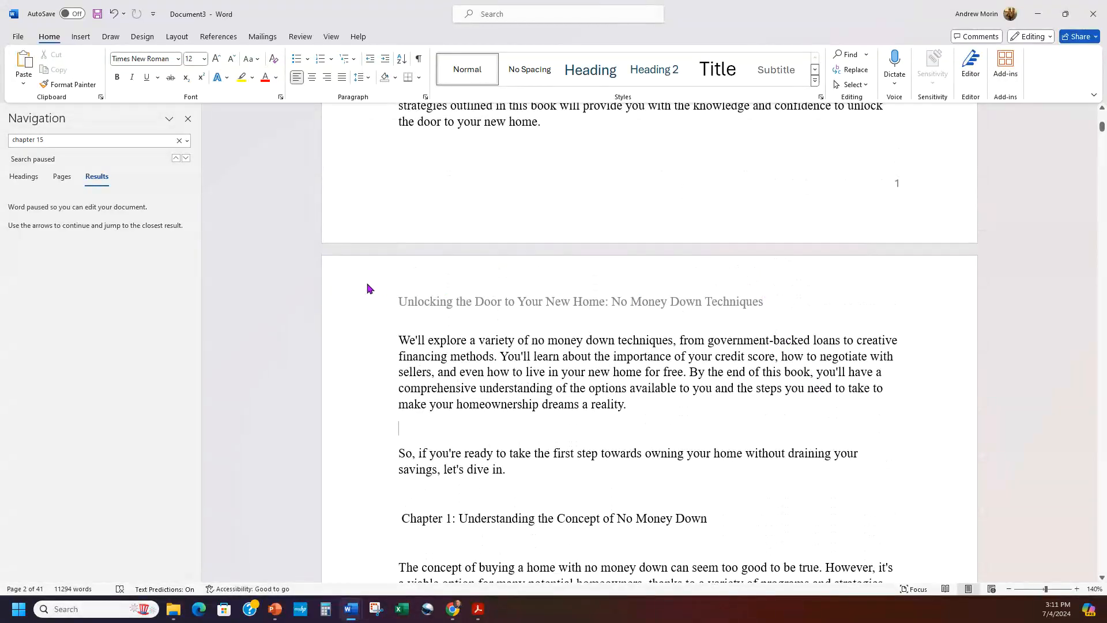
scroll(744, 363, down, 9)
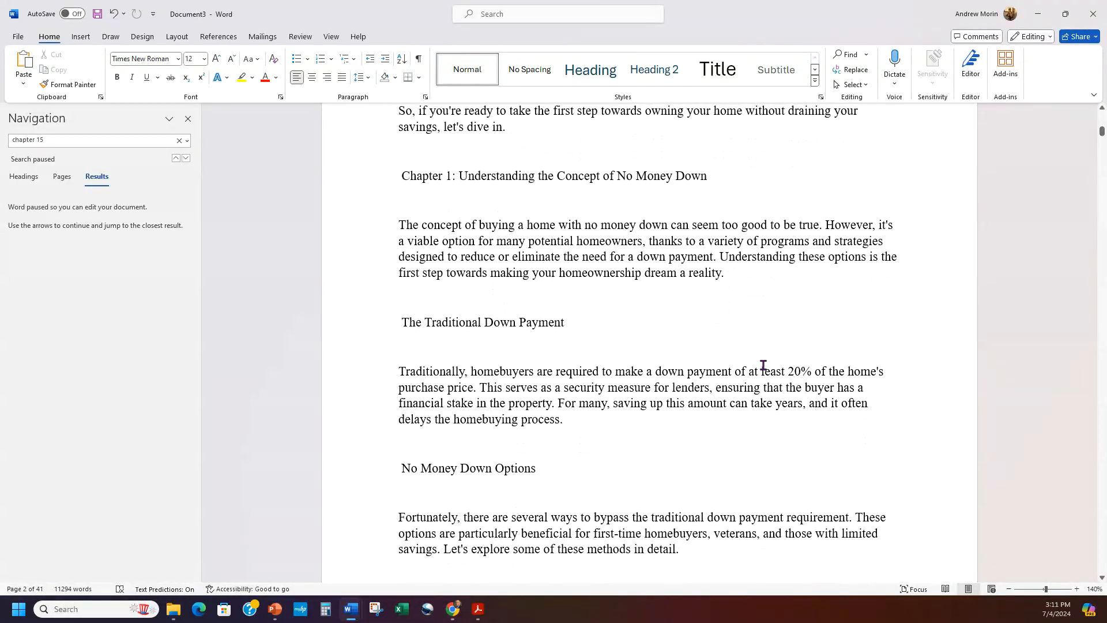
scroll(762, 361, down, 4)
click(519, 218)
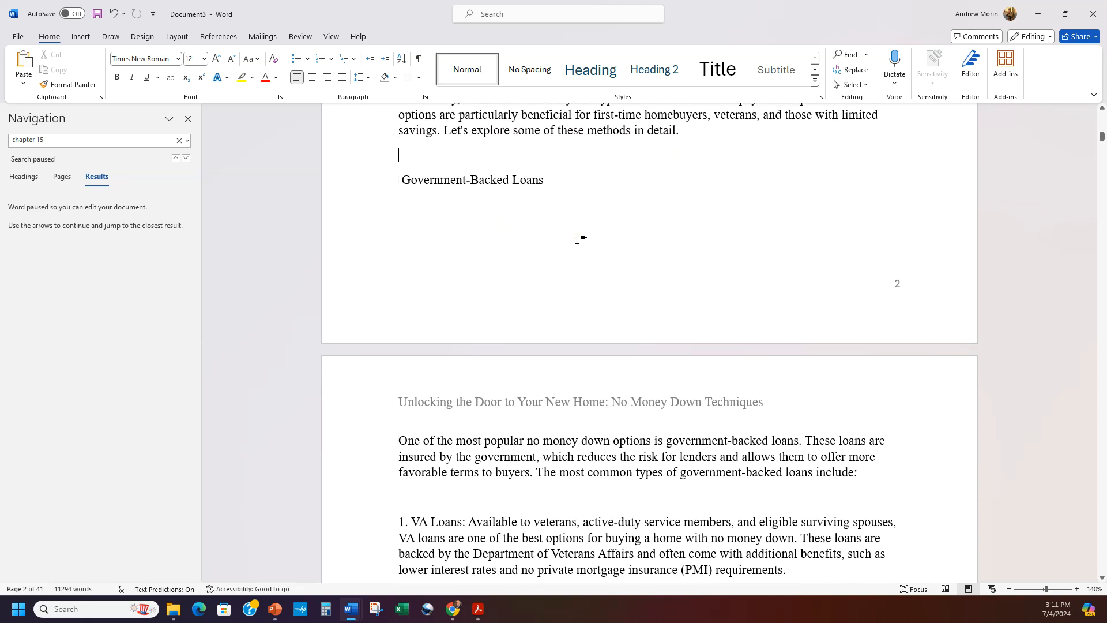
drag(1099, 137, 1093, 113)
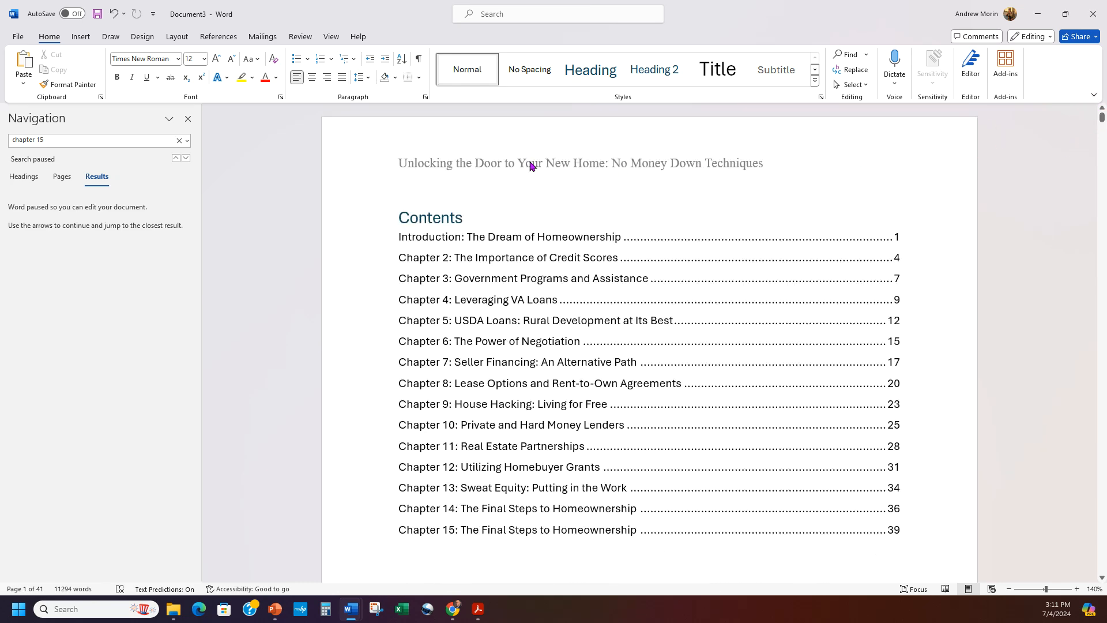
Step: Set the line spacing of the whole document to 1.5
key(ctrl+a)
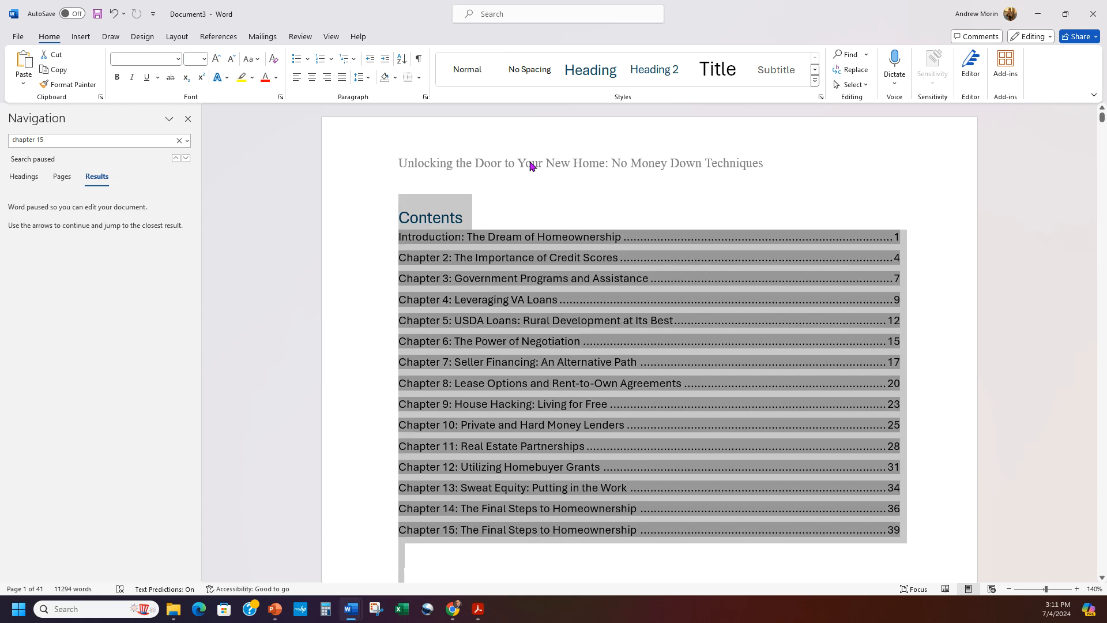
click(360, 77)
click(380, 125)
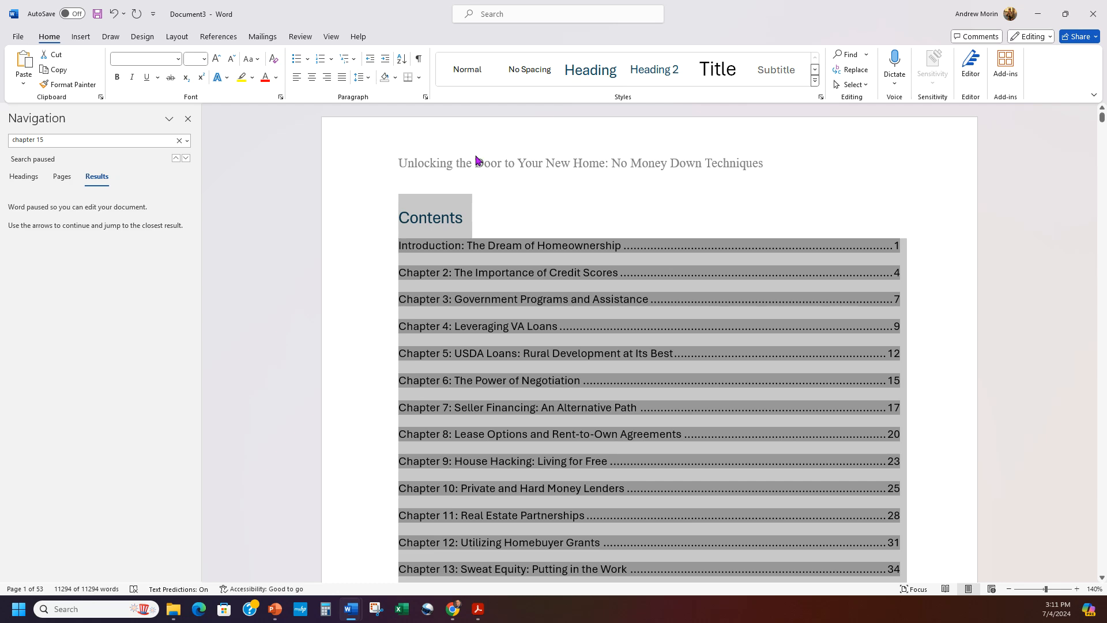
Step: Remove the space before paragraphs throughout the document and justify its text
click(366, 79)
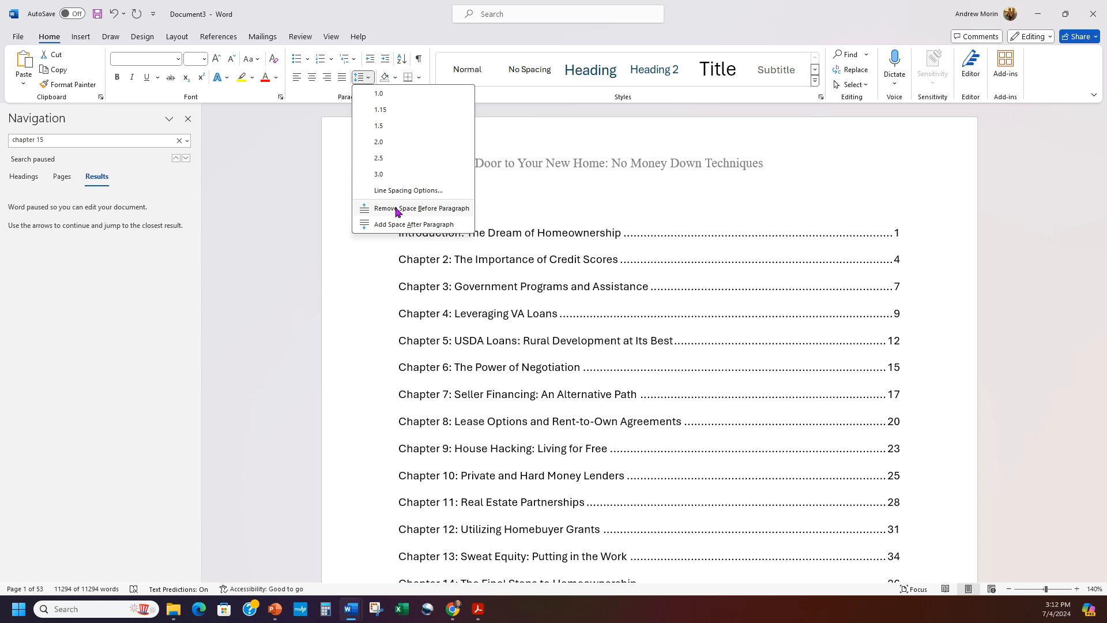
click(396, 209)
click(896, 218)
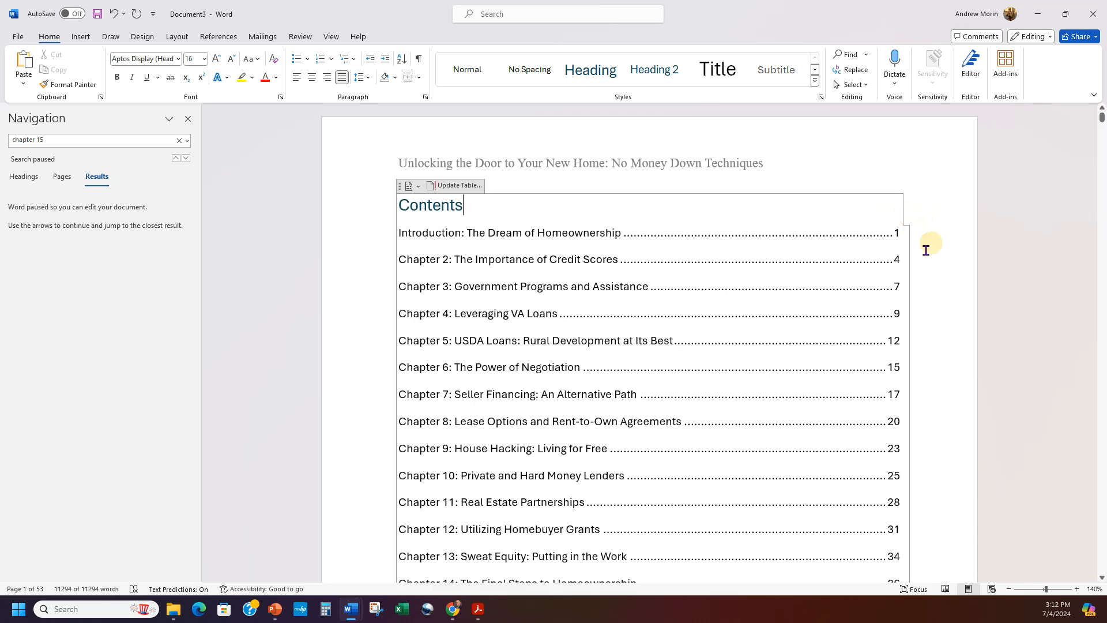
scroll(931, 245, down, 15)
click(457, 400)
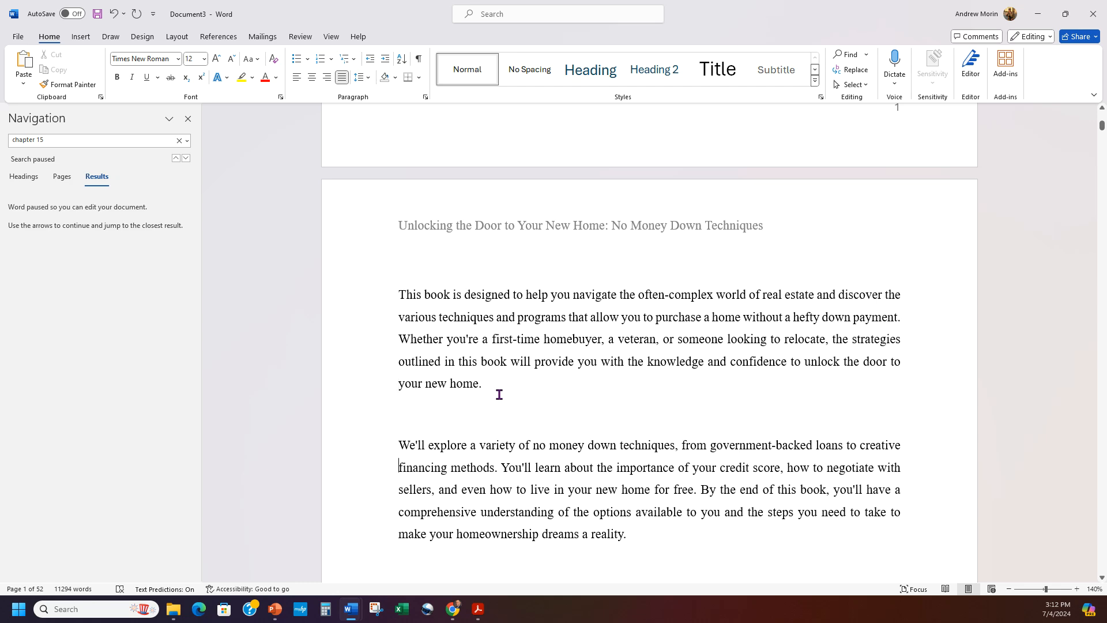
scroll(500, 394, down, 5)
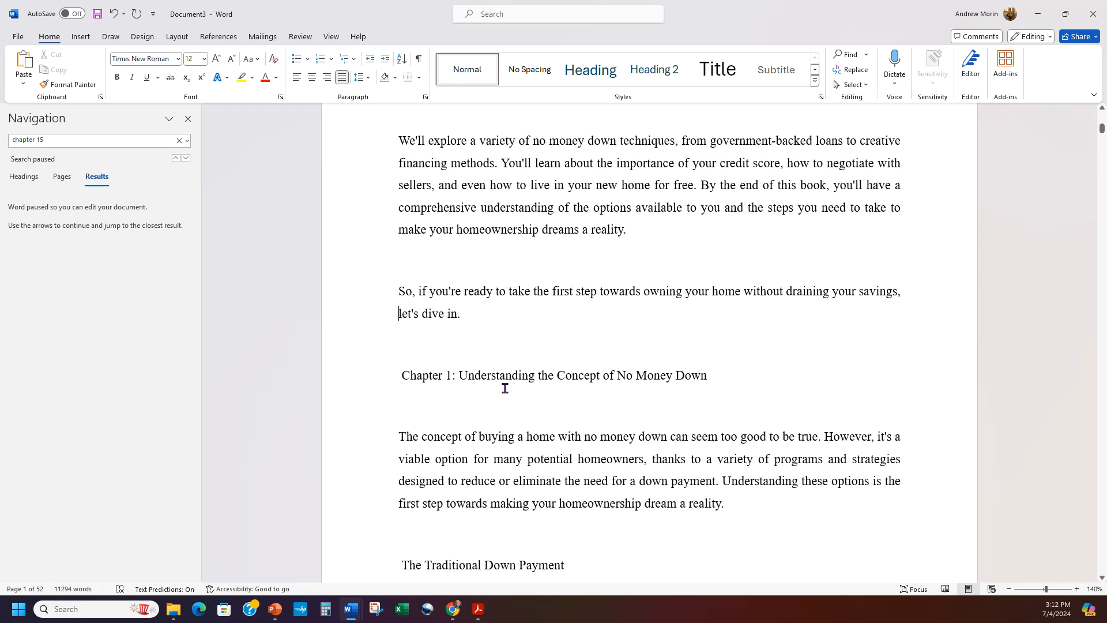
scroll(626, 364, up, 15)
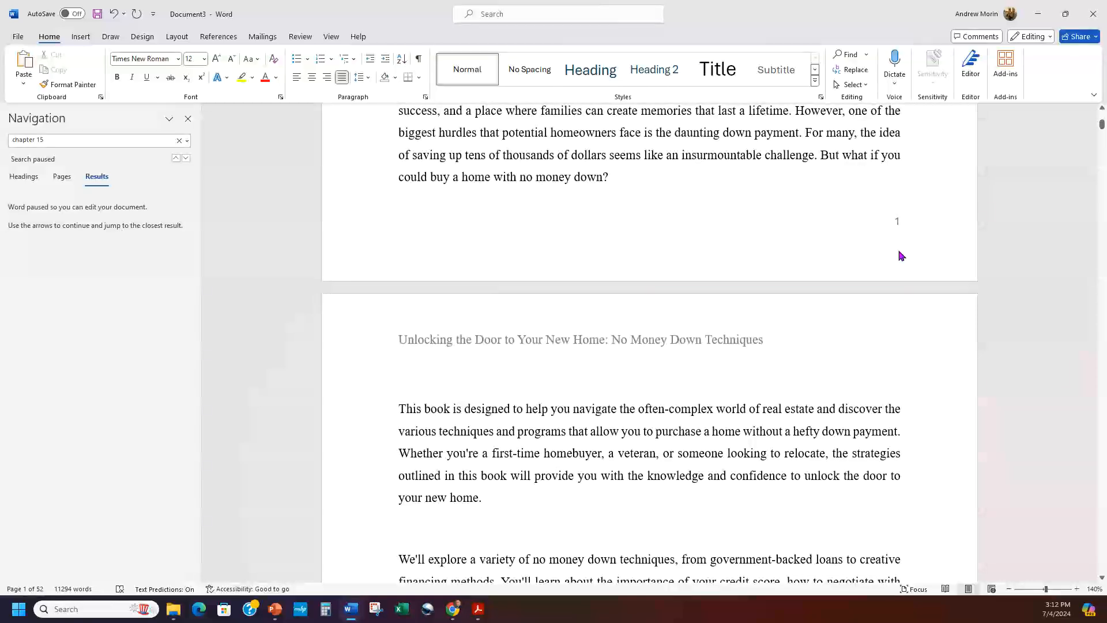
Step: Update the entire table of contents so it reflects the reformatted document
scroll(1101, 124, up, 6)
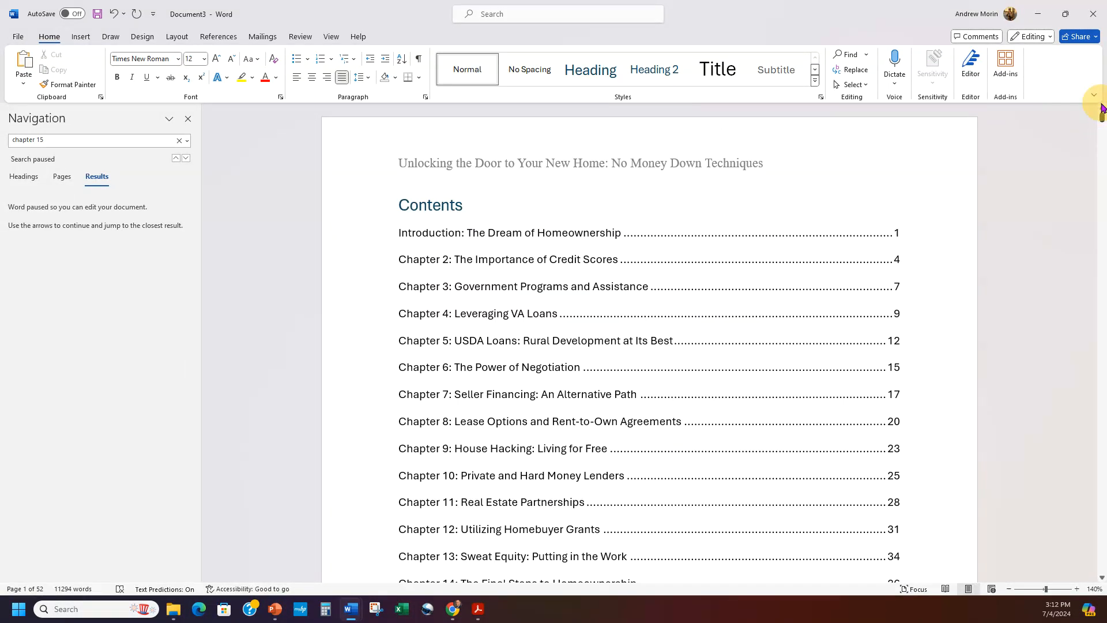
click(484, 202)
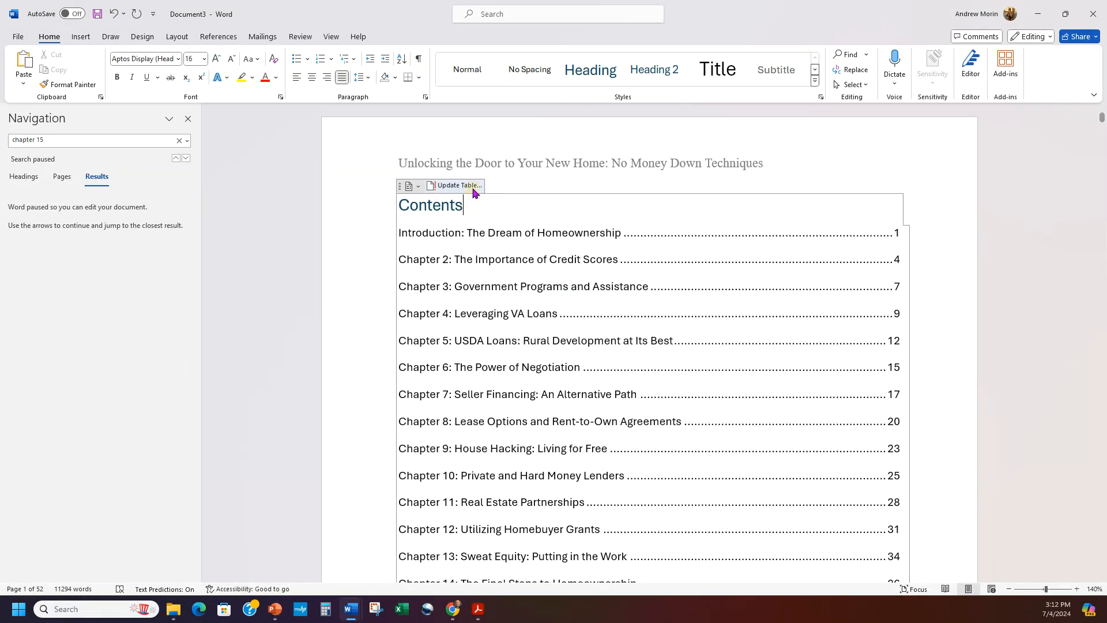
click(454, 186)
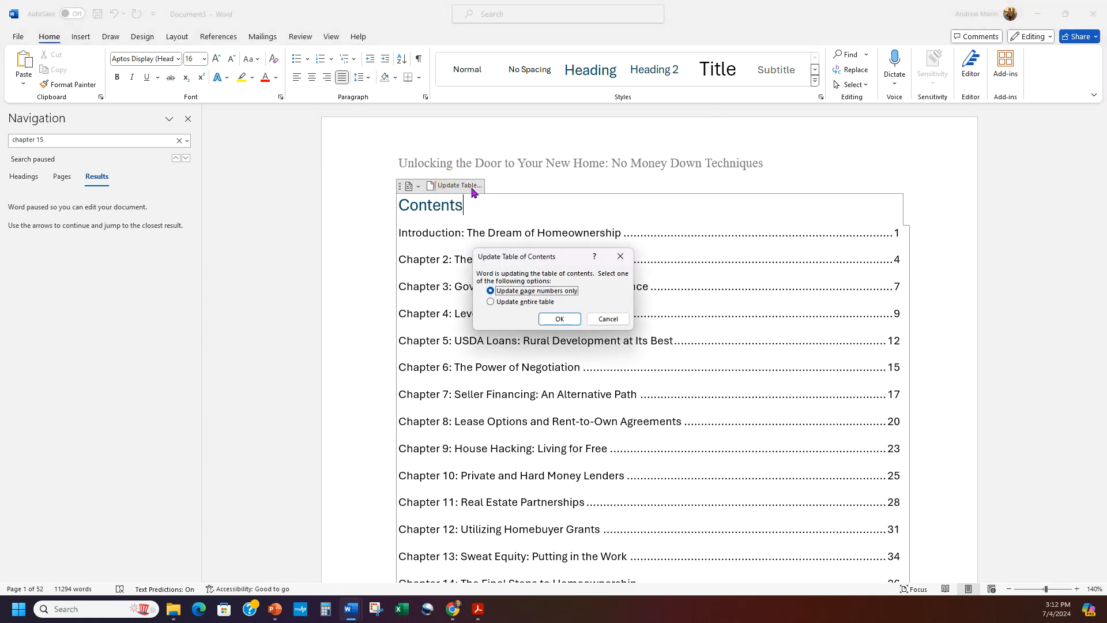
click(538, 301)
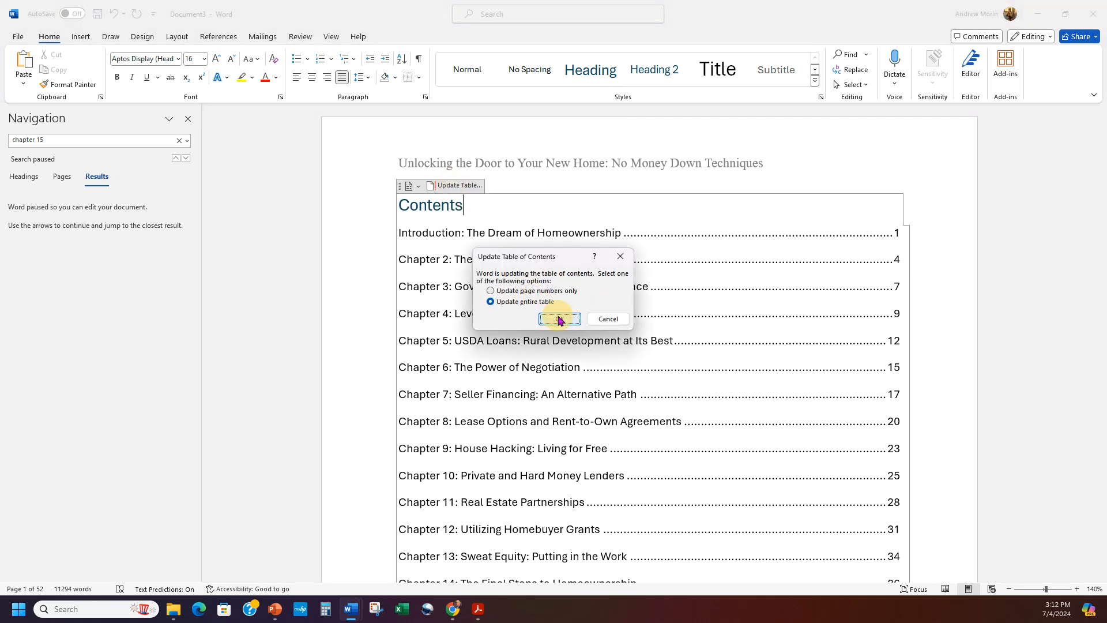
click(558, 319)
scroll(658, 272, down, 3)
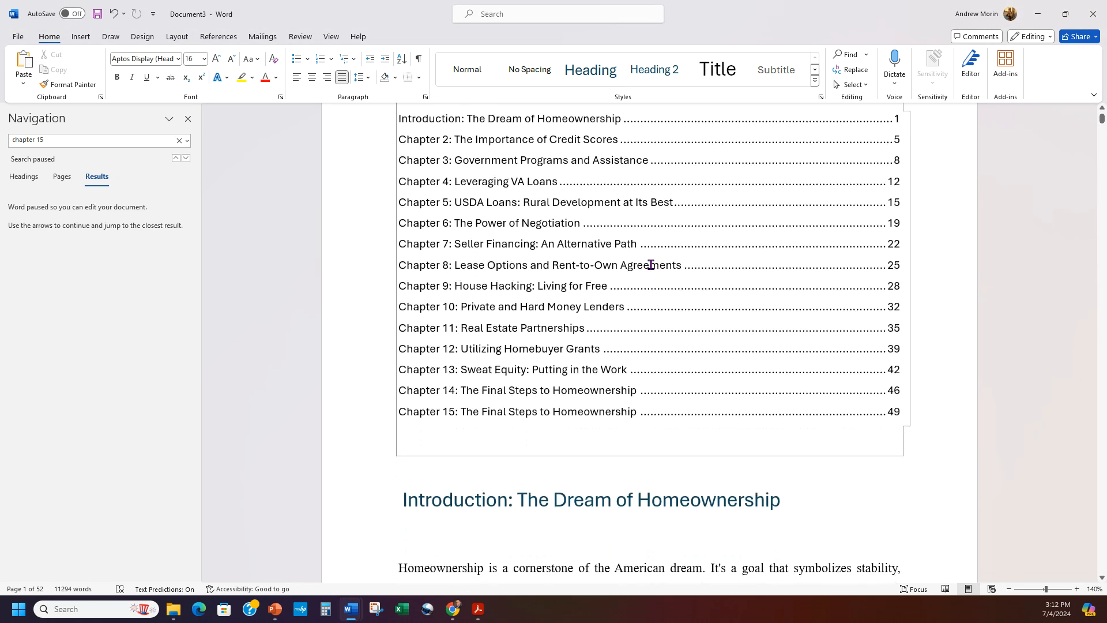
click(905, 494)
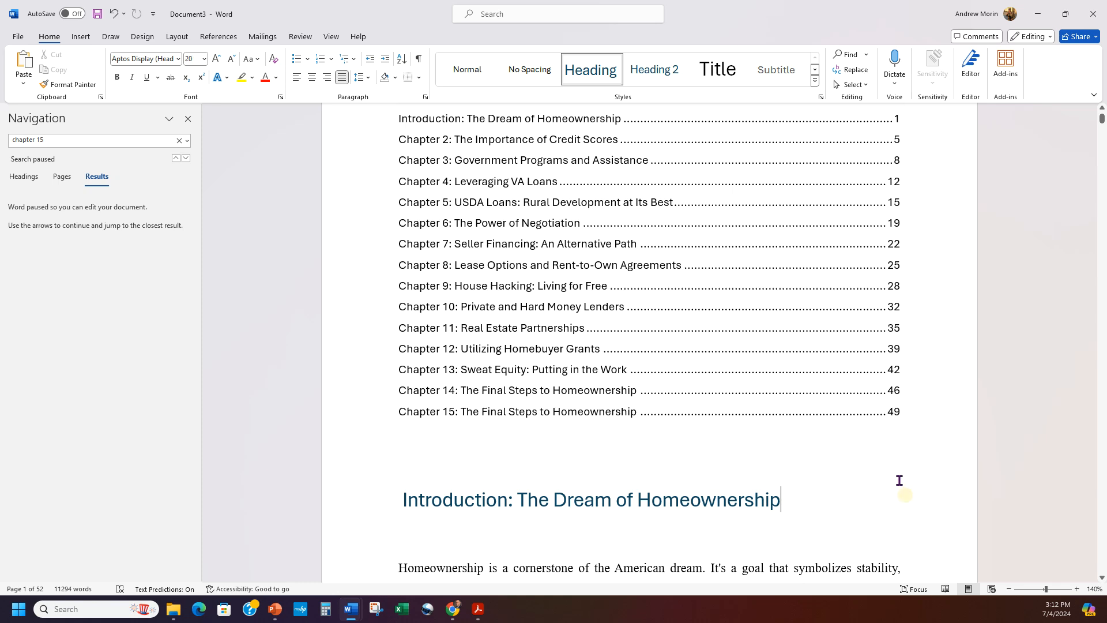
click(566, 422)
click(1040, 432)
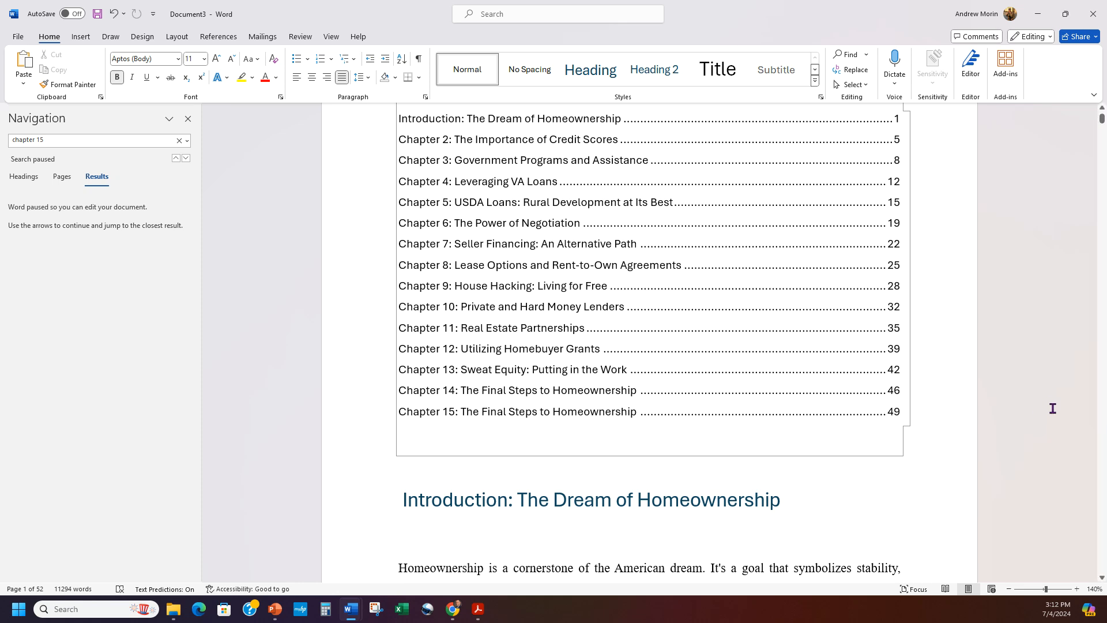
key(shift+Up)
Step: Copy the book title from the page header on the first page
scroll(1000, 247, up, 2)
click(985, 154)
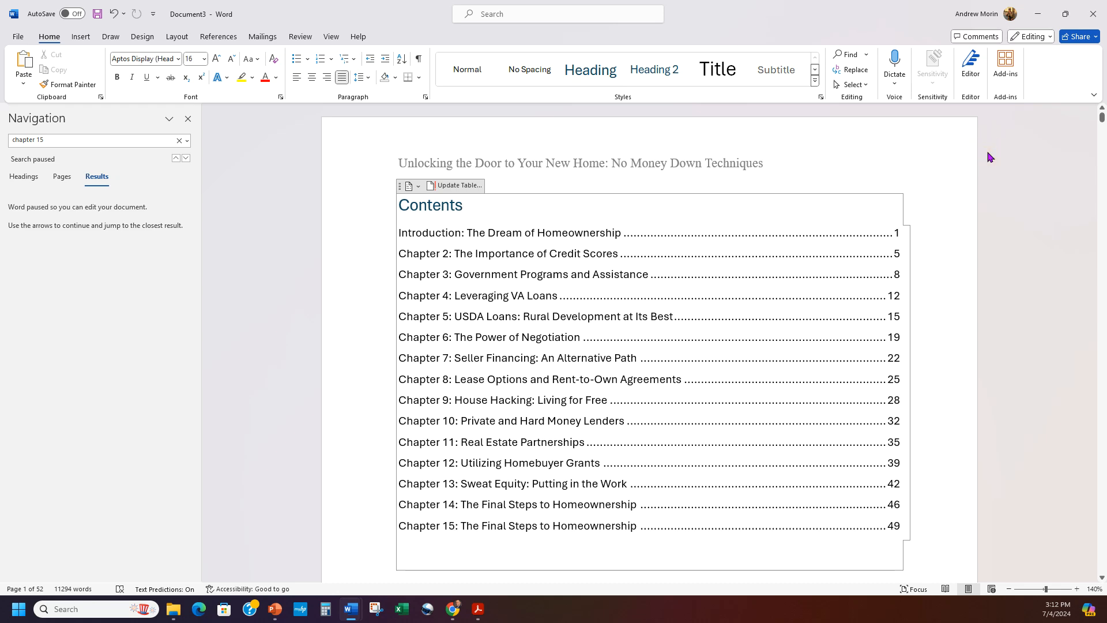
triple_click(560, 168)
key(ctrl+c)
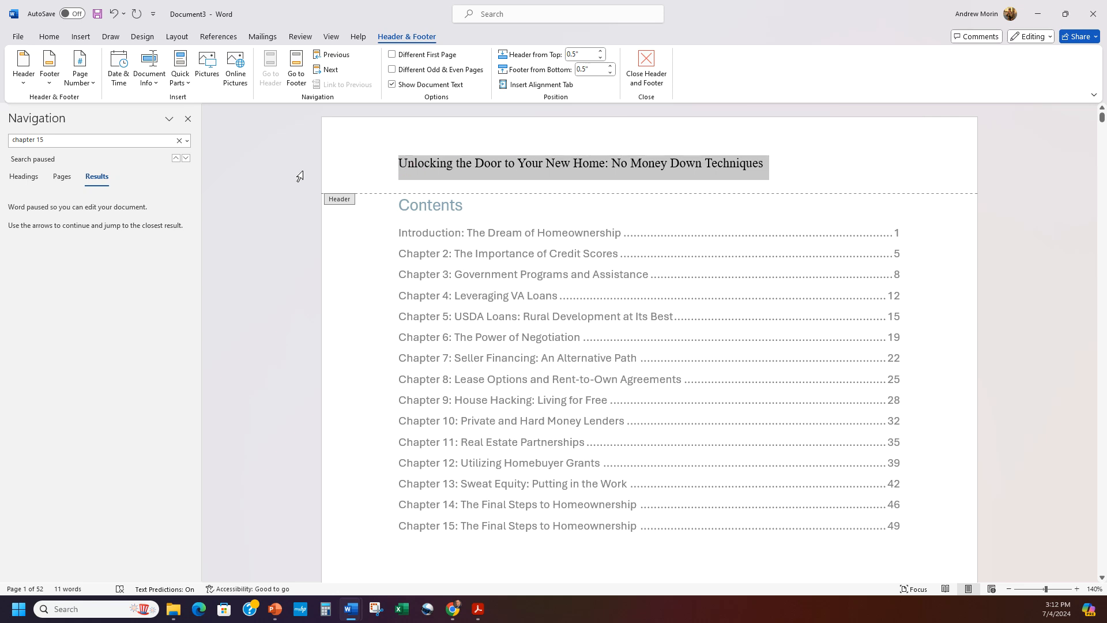
click(1001, 188)
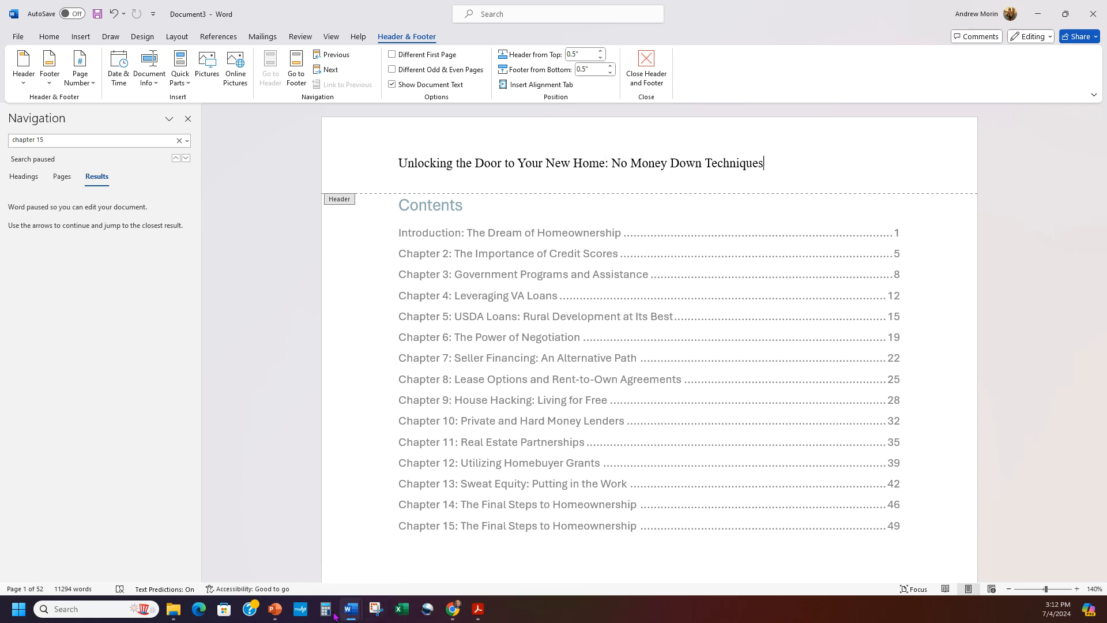
Step: Switch to ChatGPT in the browser, start a new chat and search the public AIPRM prompts for "kdp"
mouse_move(453, 609)
click(378, 568)
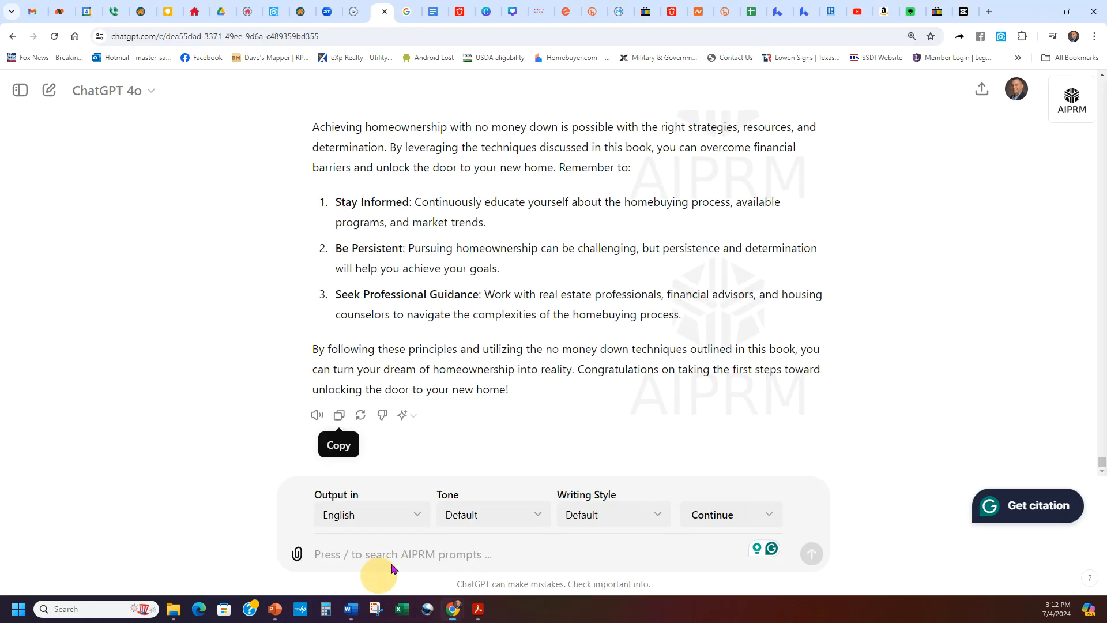
click(50, 94)
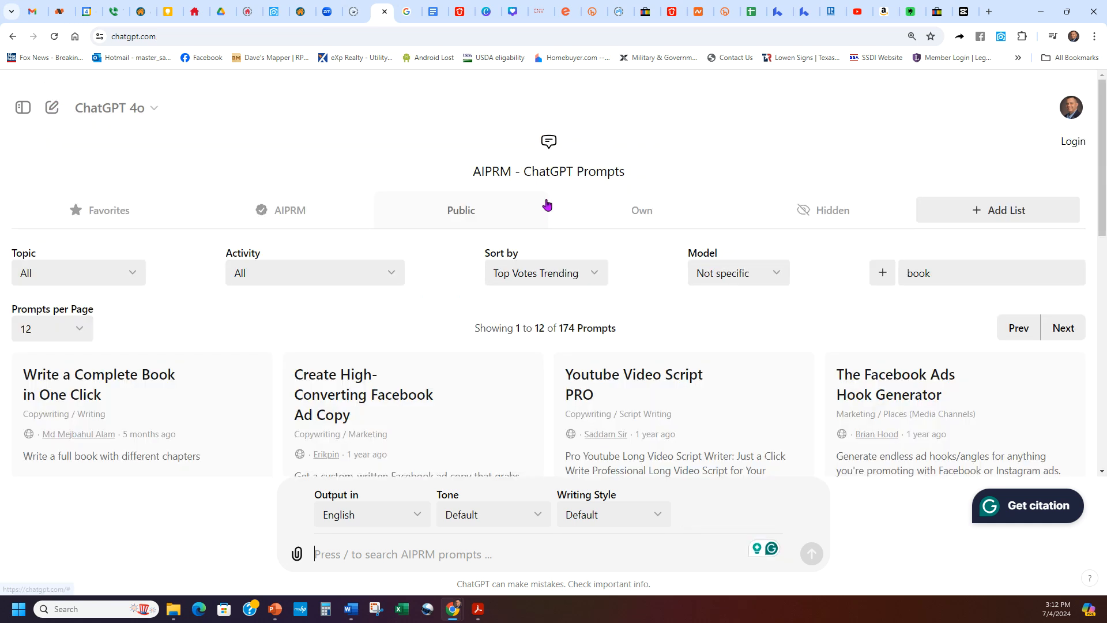
double_click(957, 274)
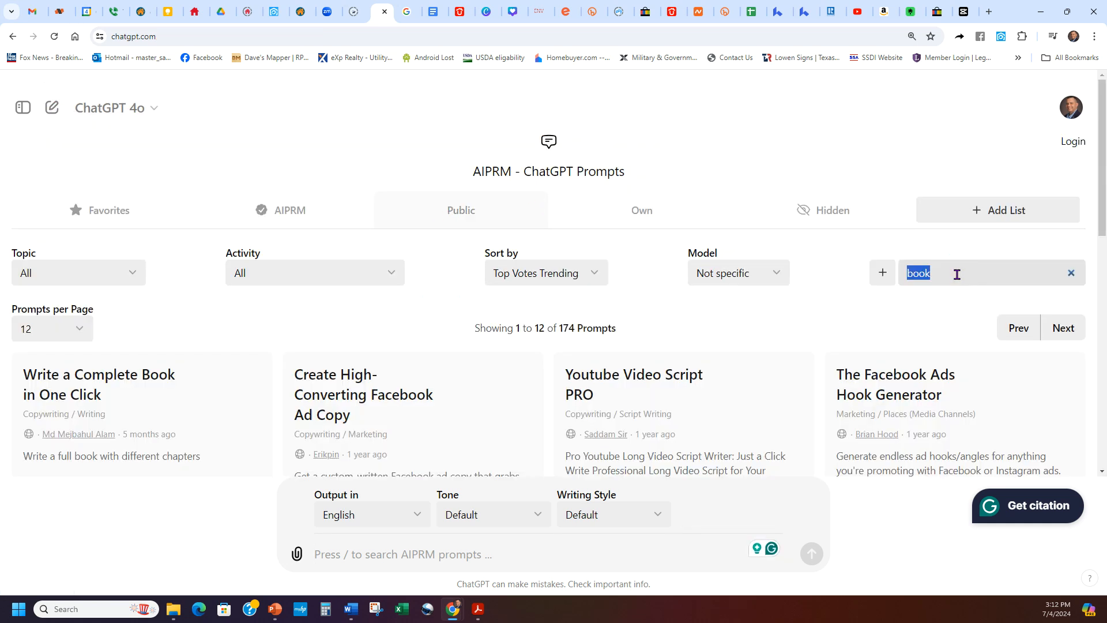
text(kd)
key(BackSpace)
text(dp)
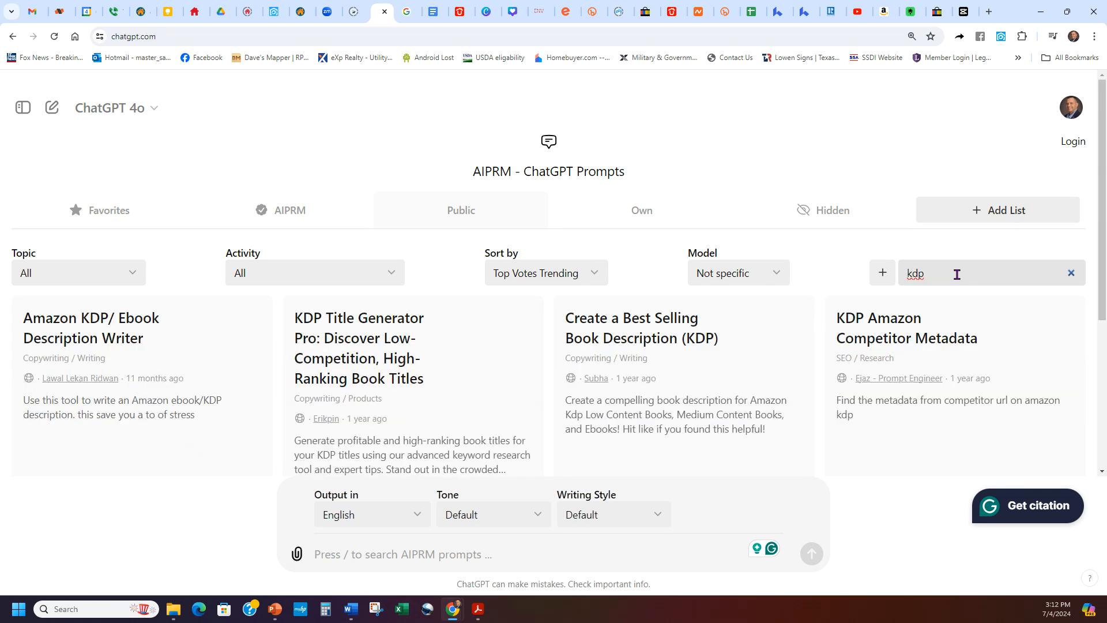
Step: Run the Amazon KDP/ Ebook Description Writer prompt with the copied book title and dismiss the account connection offer
click(51, 530)
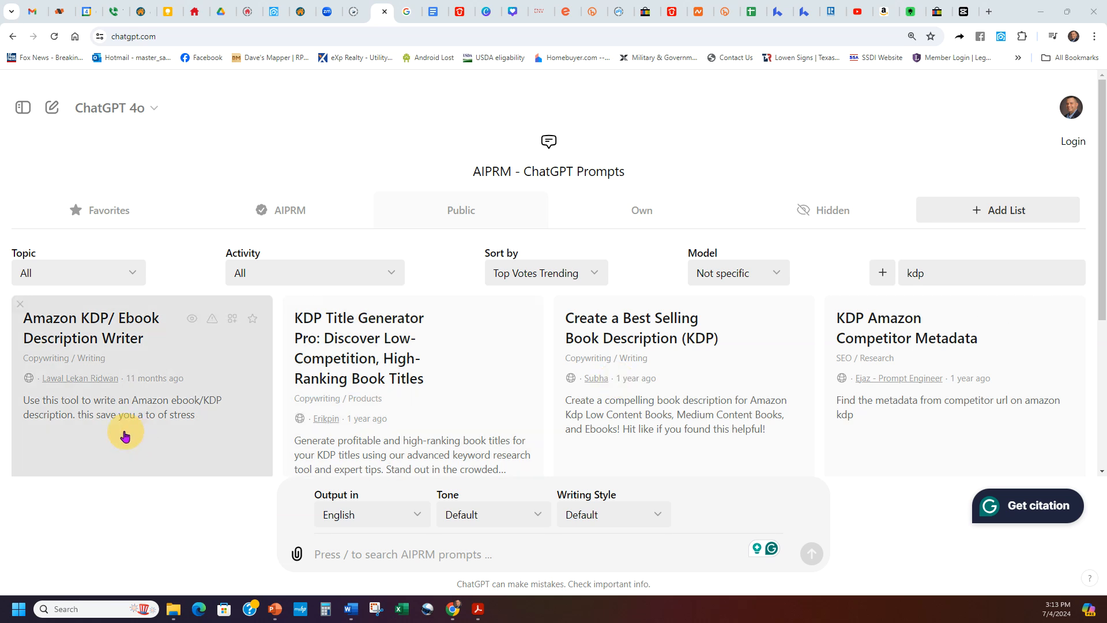
click(115, 360)
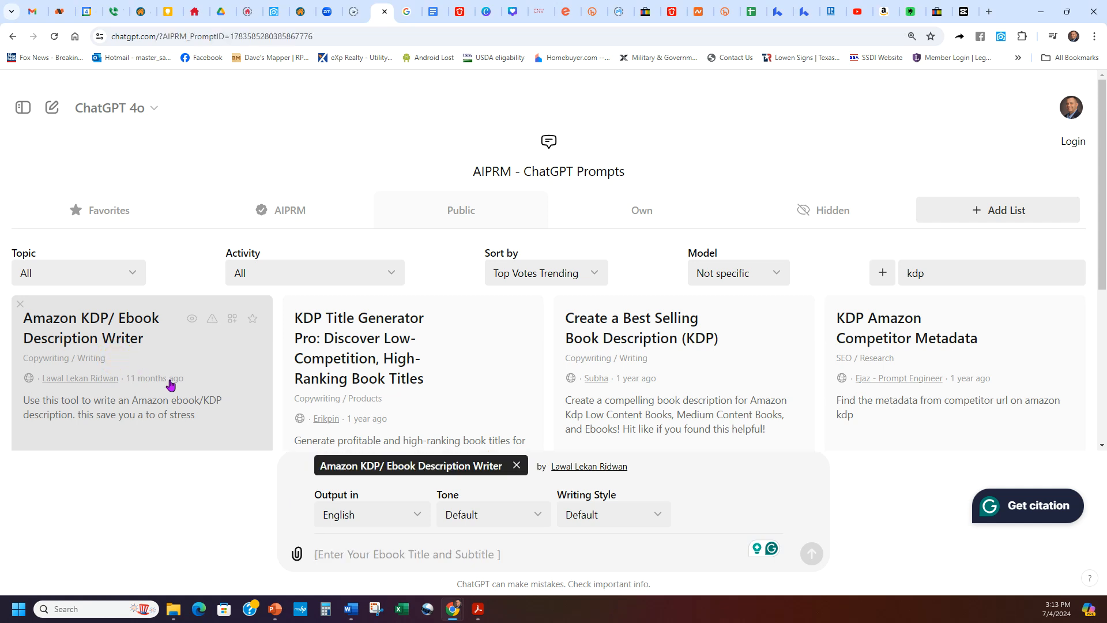
click(421, 554)
key(ctrl+v)
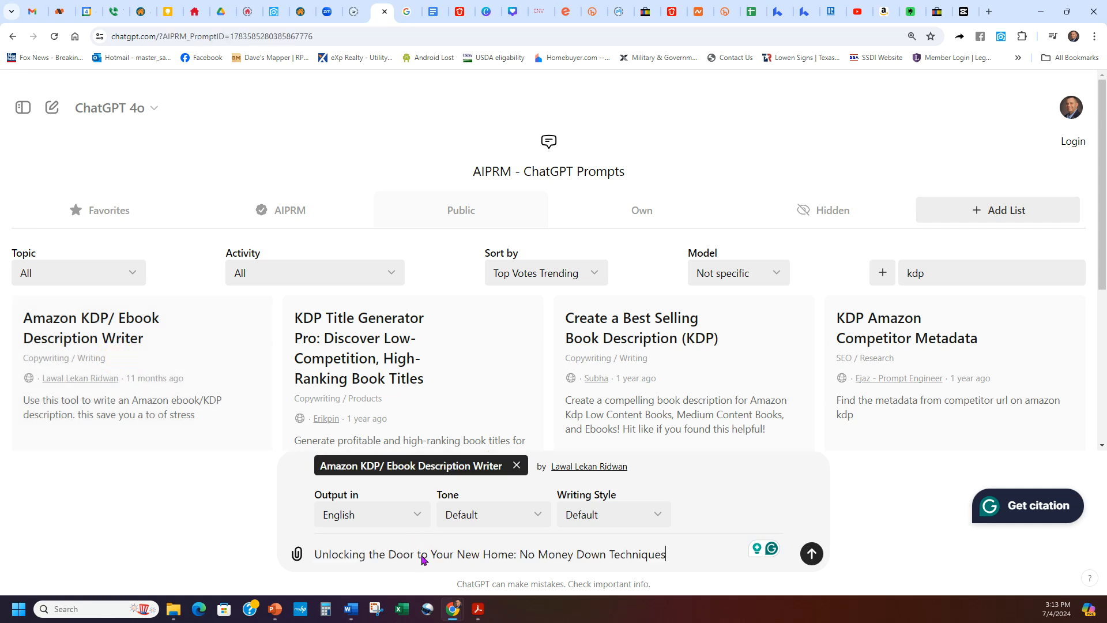
key(Return)
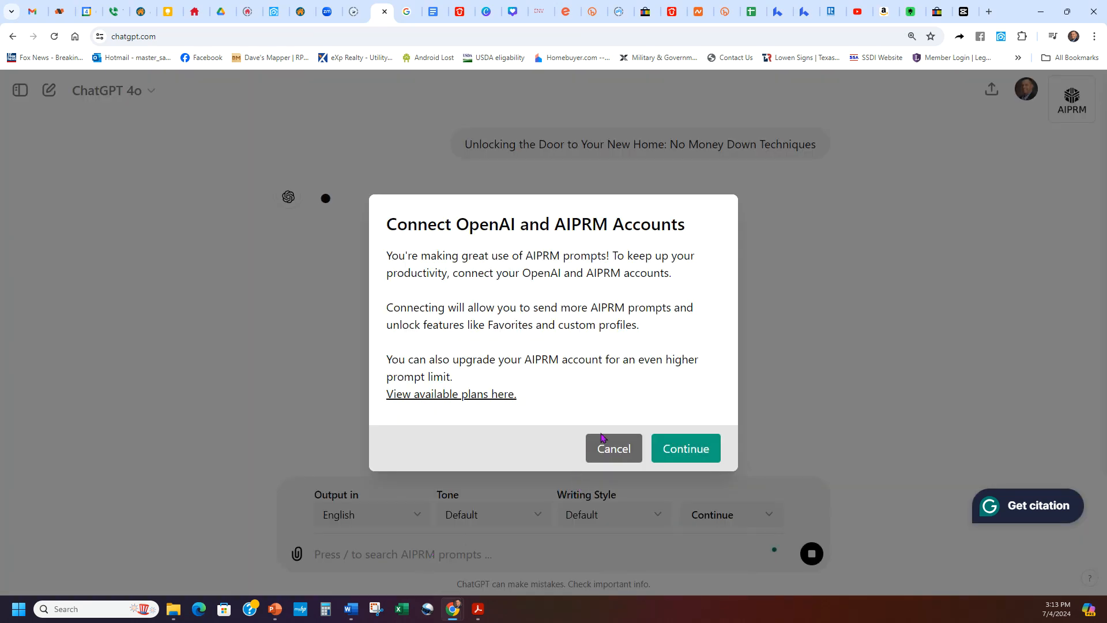
click(611, 447)
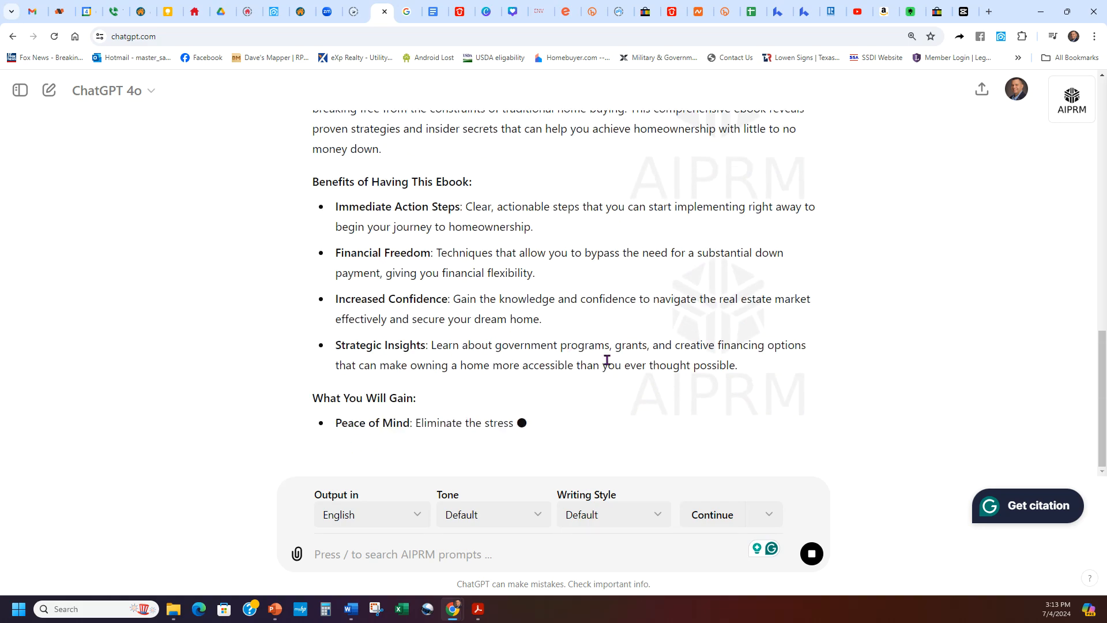
Step: Read through the generated ebook description, including its pain points, solution, benefits and call to action
scroll(607, 361, up, 4)
scroll(617, 343, up, 8)
scroll(625, 341, down, 12)
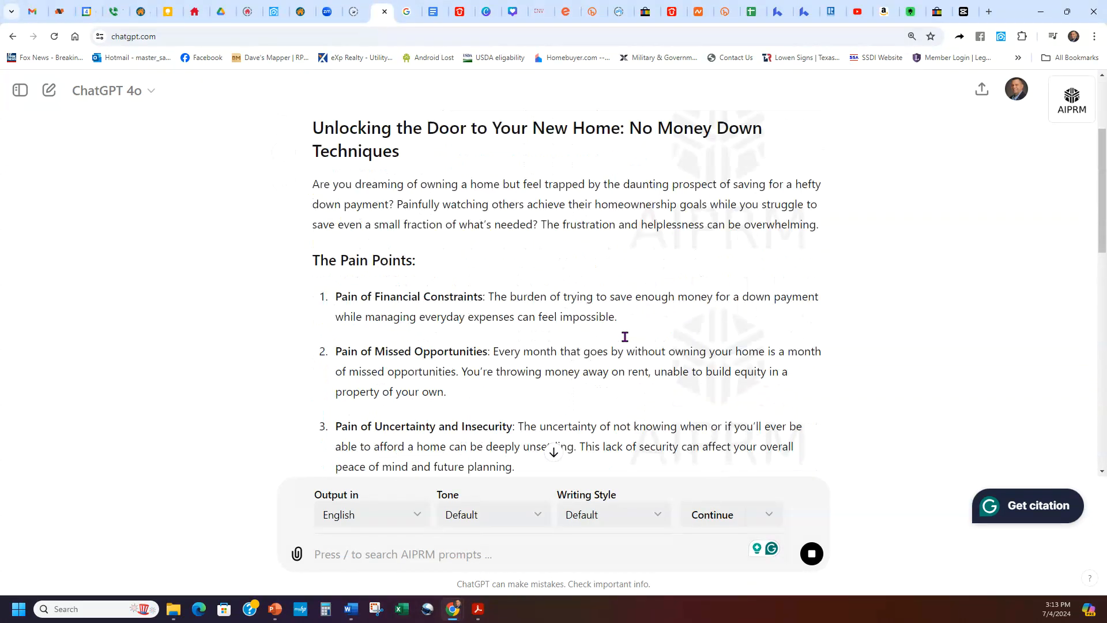
scroll(625, 340, down, 5)
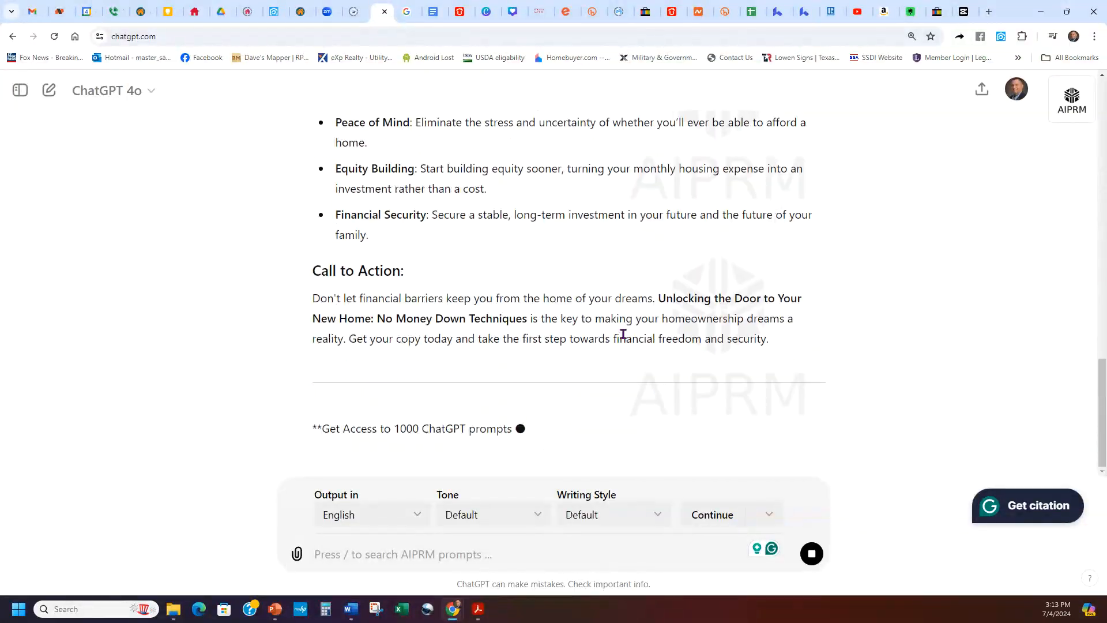
scroll(622, 338, up, 10)
scroll(621, 334, down, 5)
scroll(577, 346, up, 1)
scroll(513, 354, up, 3)
scroll(519, 349, down, 4)
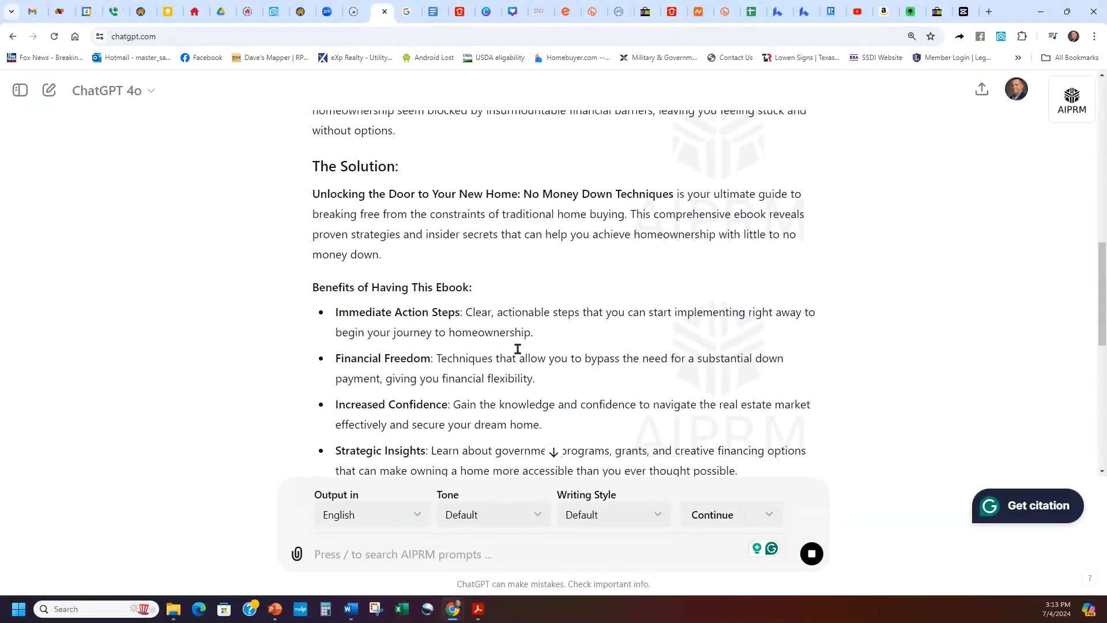
drag(312, 193, 515, 375)
scroll(509, 329, down, 3)
click(424, 380)
scroll(576, 351, up, 15)
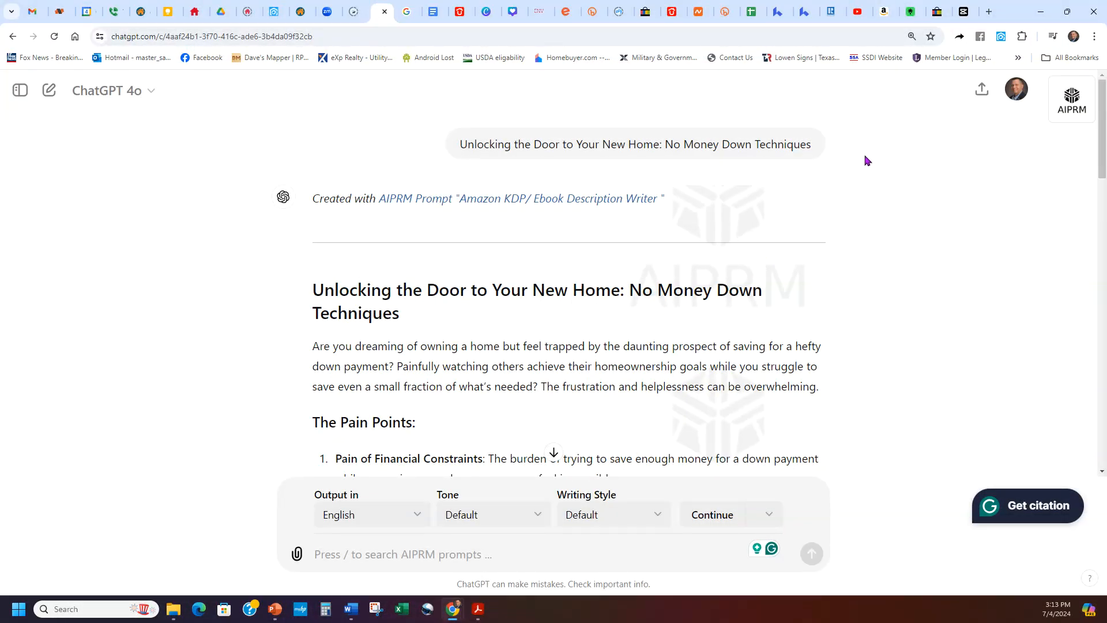
scroll(648, 295, down, 2)
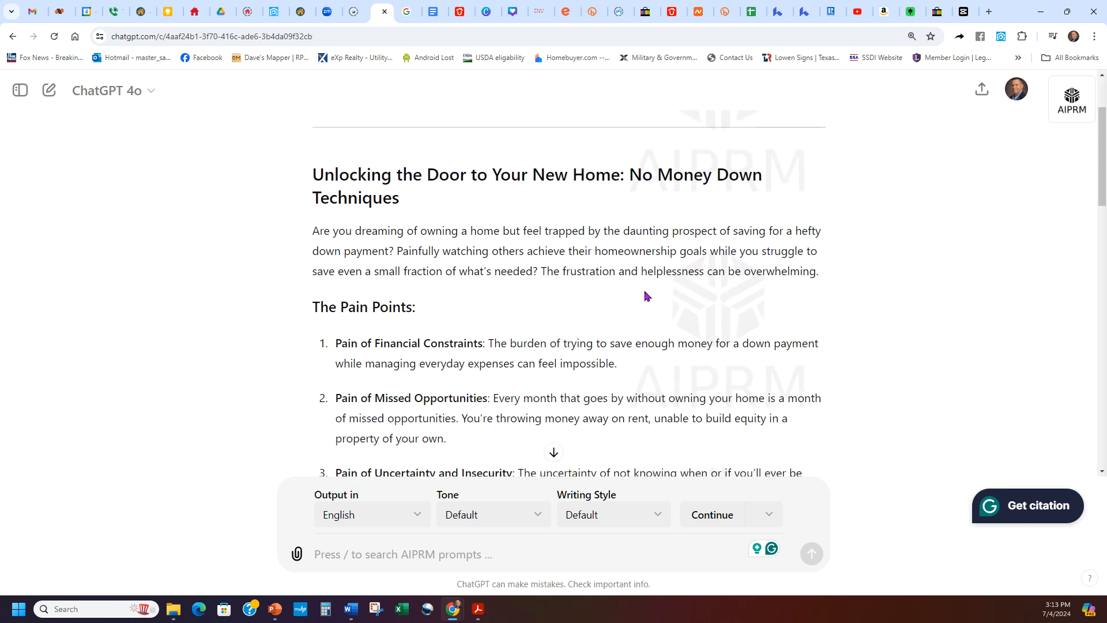
Step: Search Google for "microsoft designer" in a new browser tab and open the Microsoft Designer website
click(990, 11)
click(569, 238)
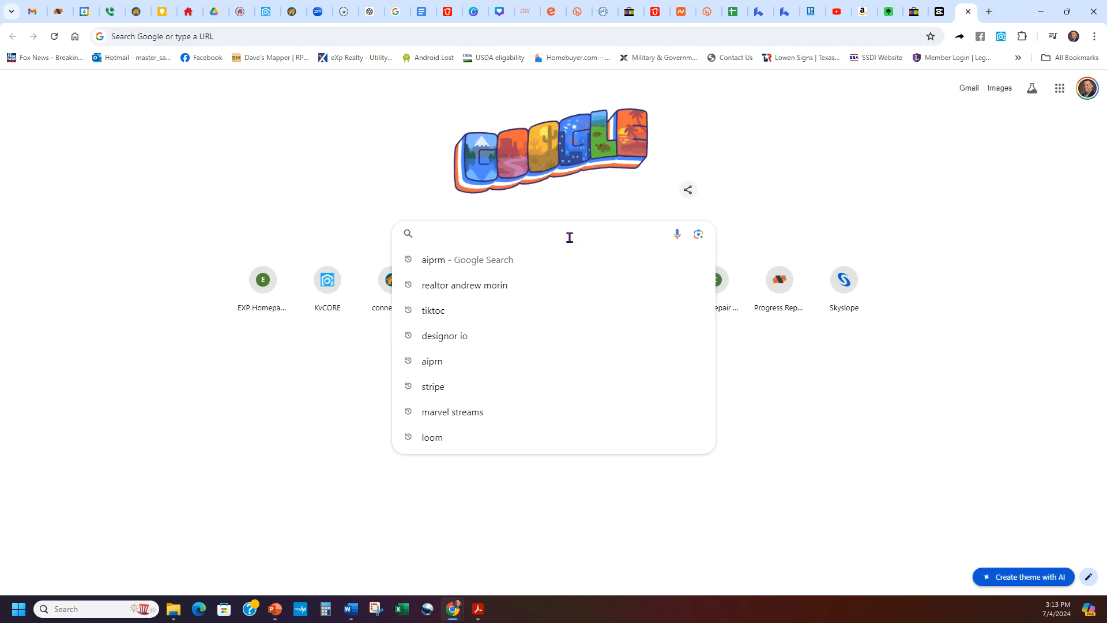
text(microsoft designer)
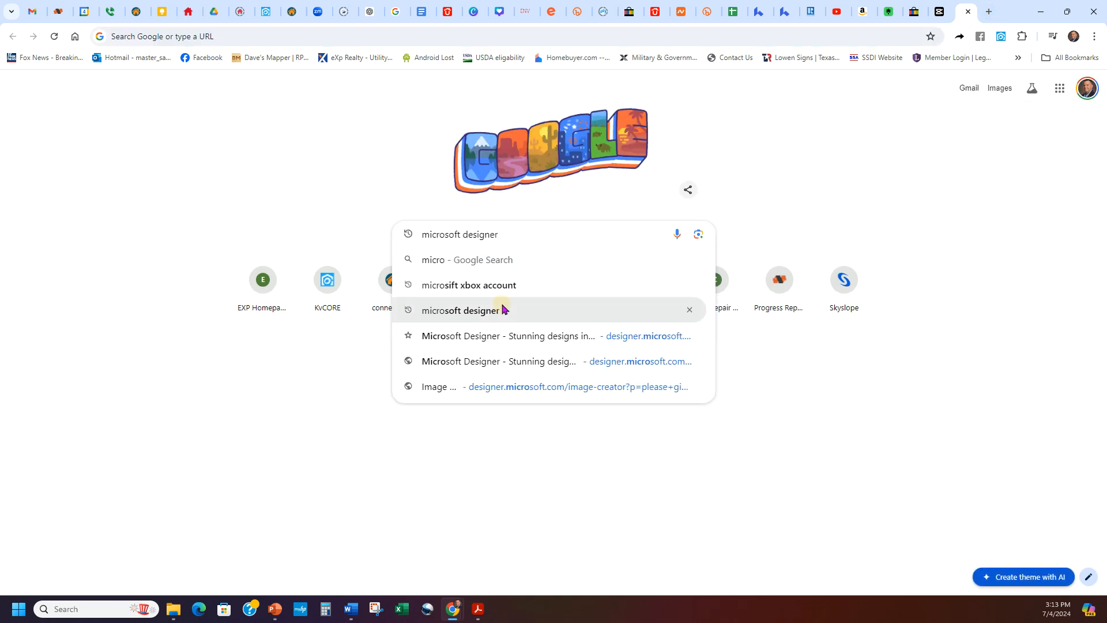
click(501, 310)
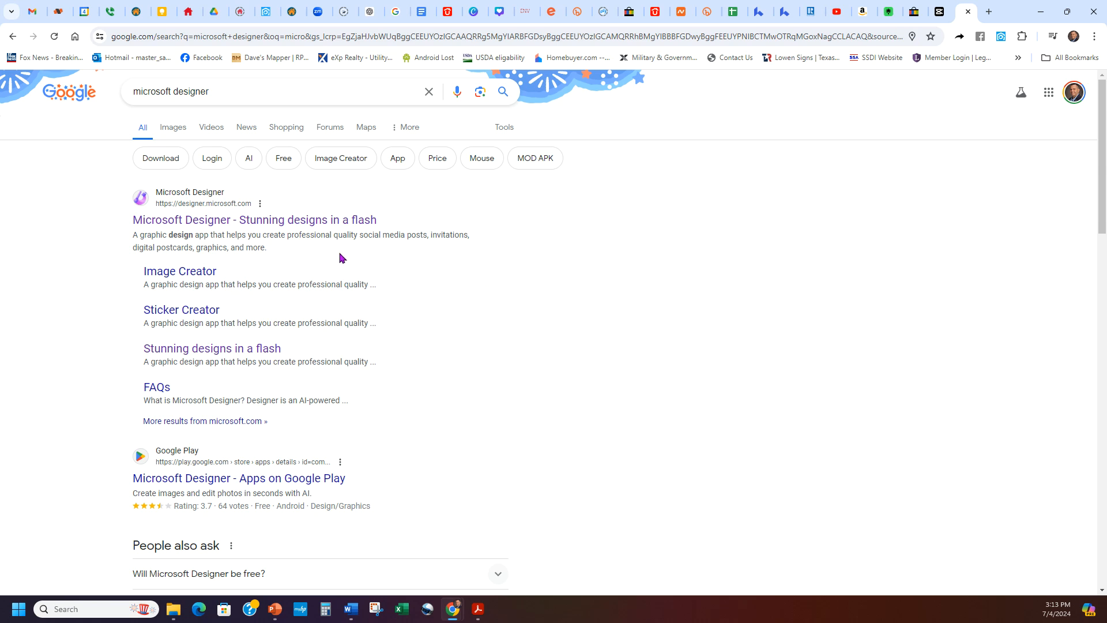
click(257, 220)
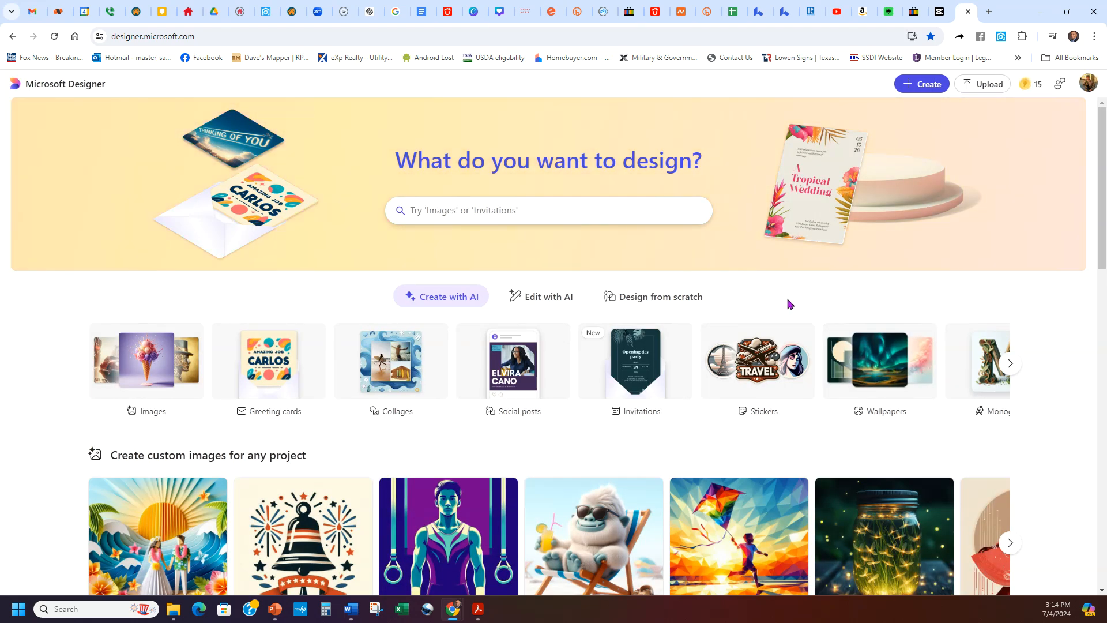
Step: Look over the Designer home page and the list of design types that can be created with AI
scroll(790, 303, down, 2)
scroll(734, 304, up, 2)
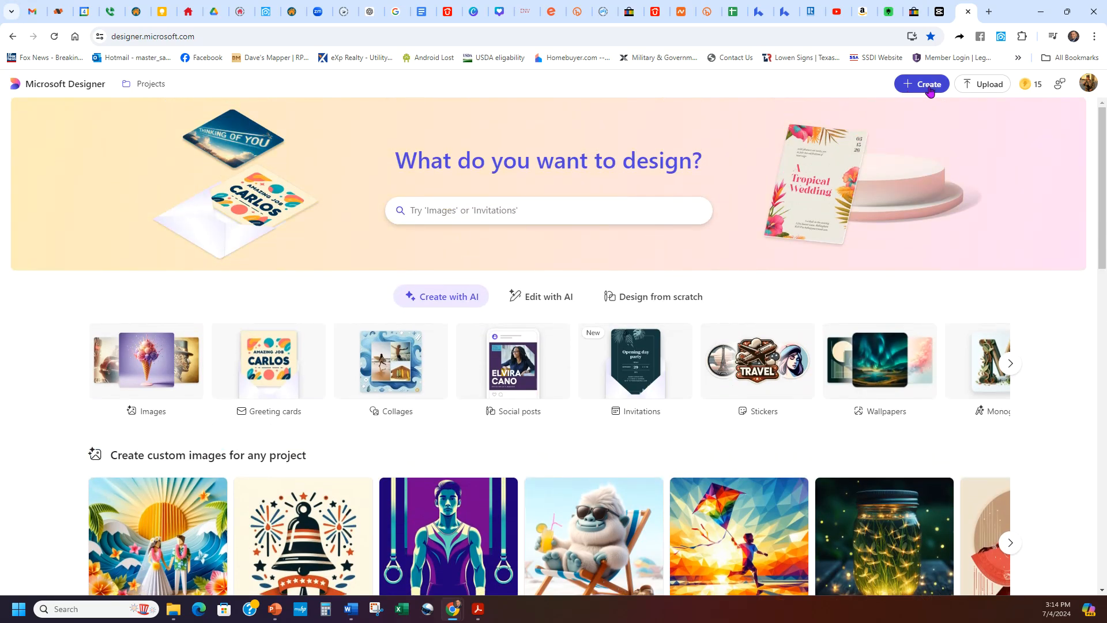
click(929, 88)
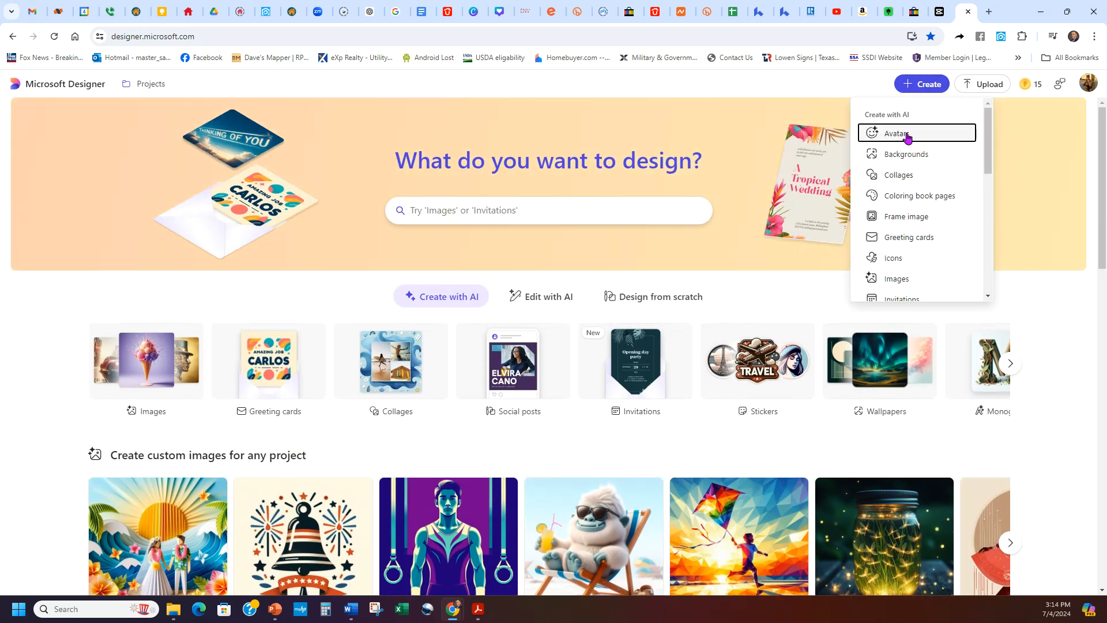
mouse_move(988, 132)
mouse_down()
mouse_move(997, 248)
mouse_move(994, 112)
mouse_up()
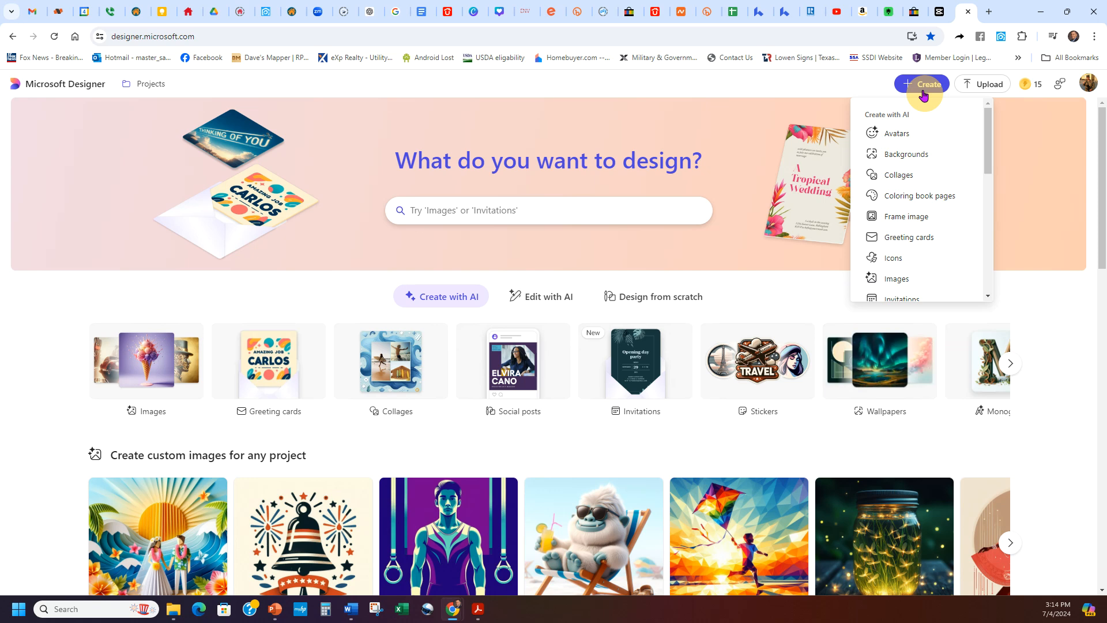
click(921, 88)
click(900, 89)
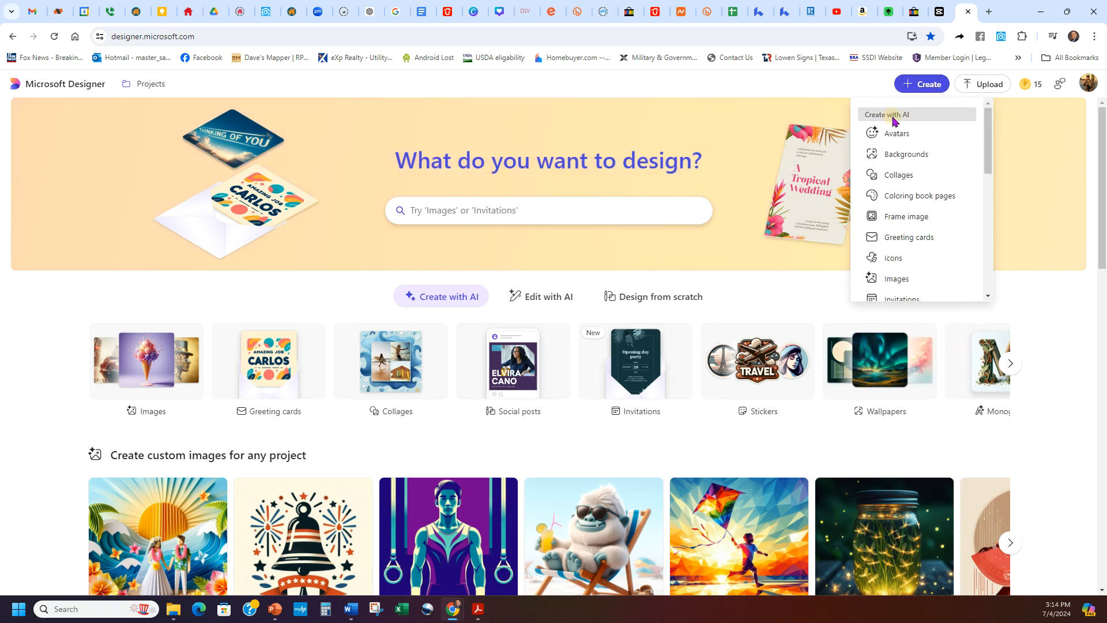
click(720, 97)
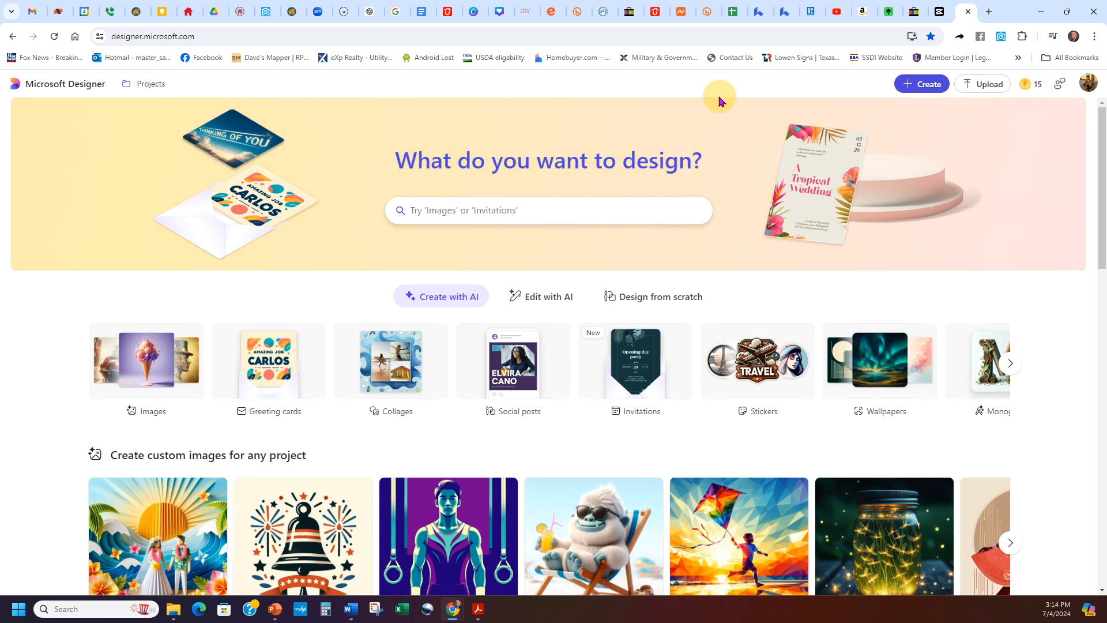
Step: Search the Designer design types for "book cover"
click(469, 215)
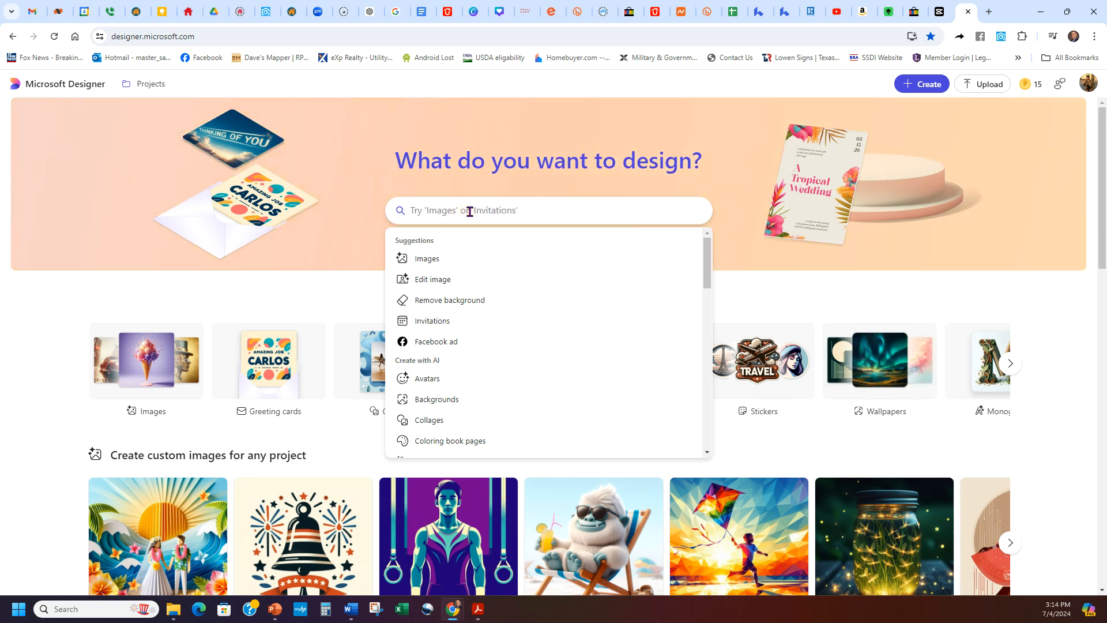
text(book cov)
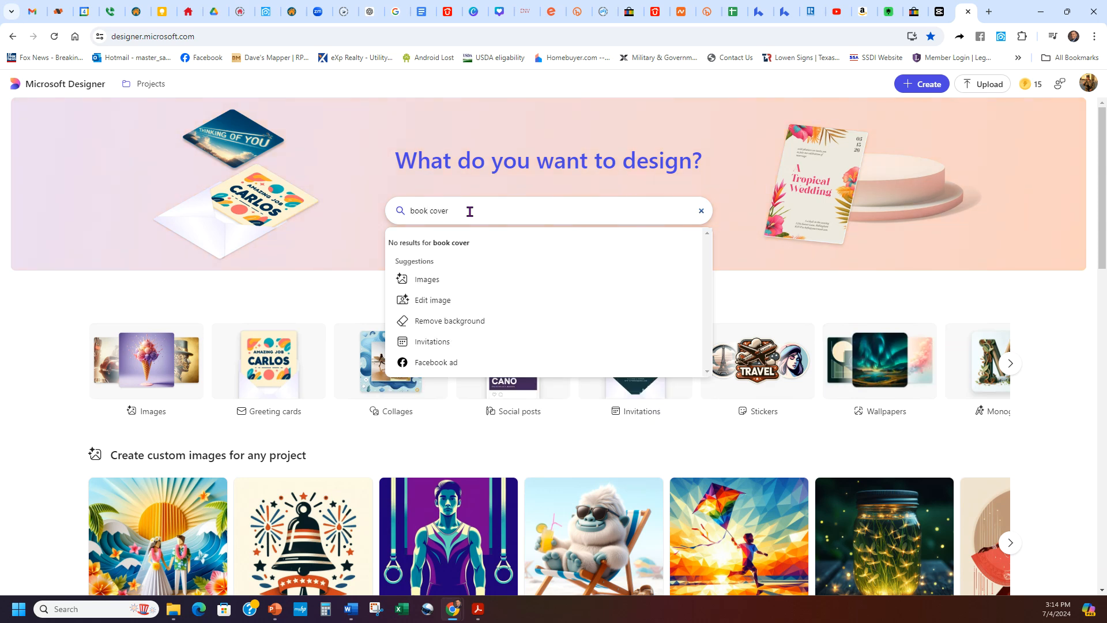
Step: Try to search Designer for "please make me a book cover for the following title: Unlocking the Door to Your New Home: No Money Down Techniques"
text(er)
triple_click(470, 212)
text(please make)
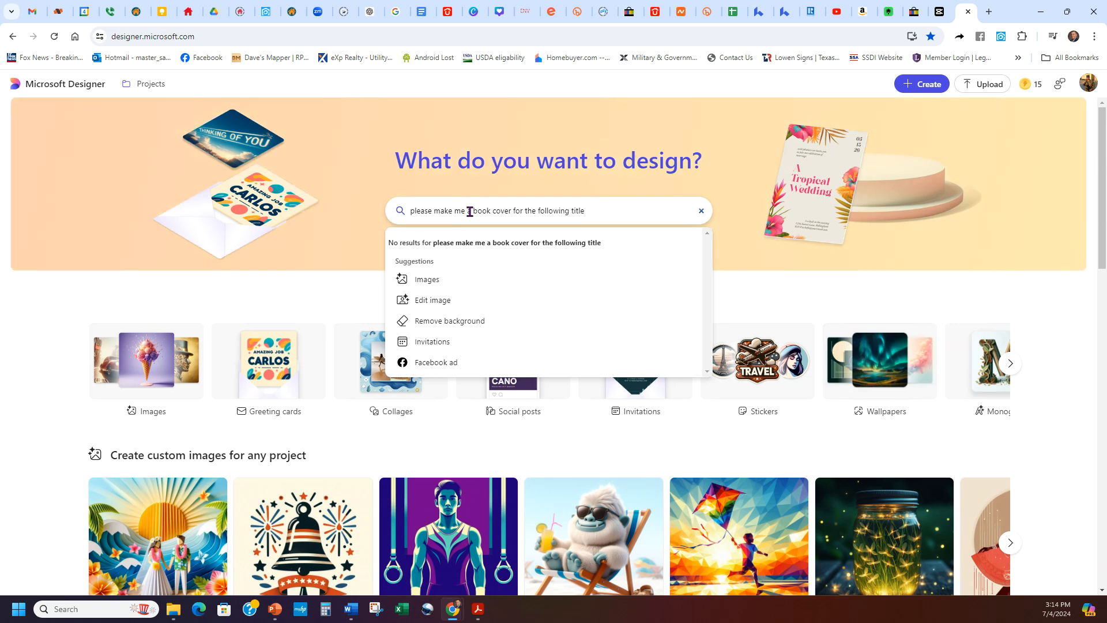
text(Unlocking the Door to Your New Home: No Money Down Techniques)
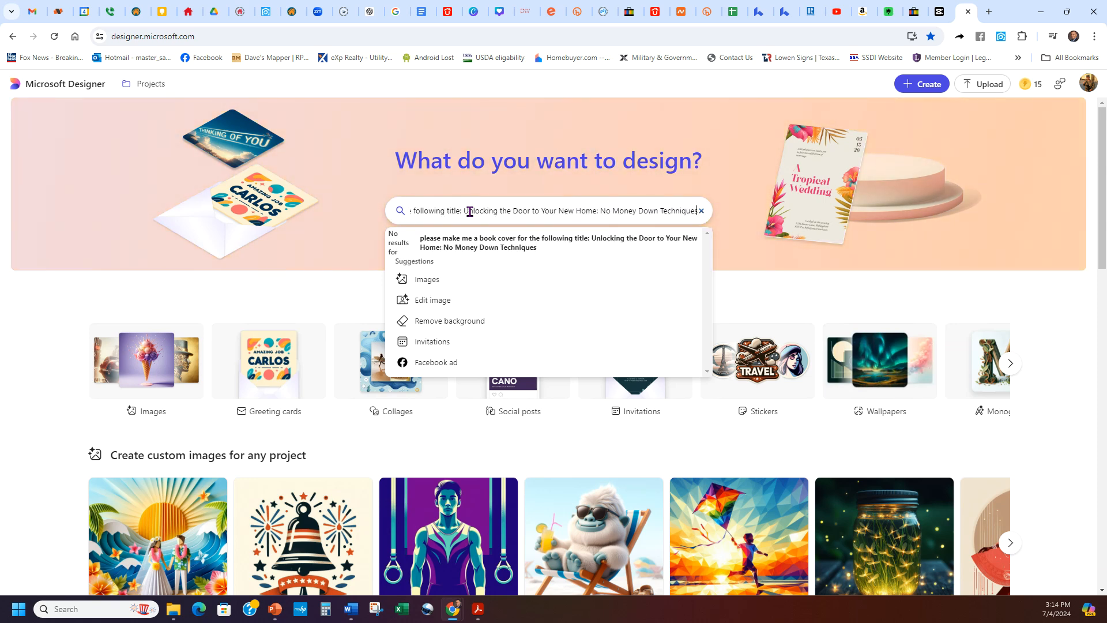
click(481, 248)
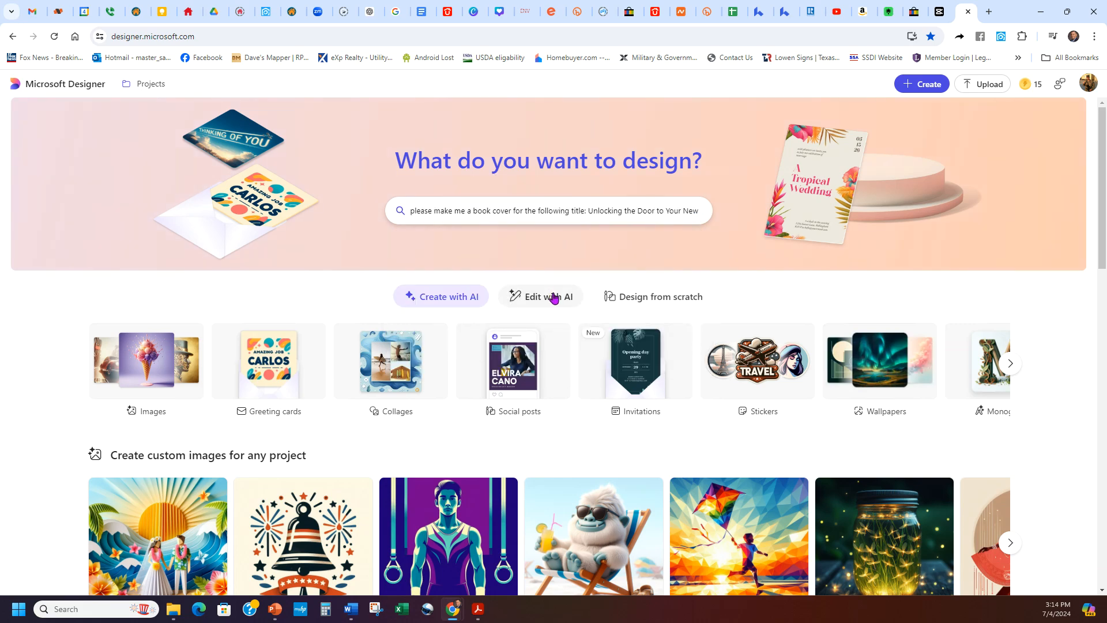
Step: Look through the AI creation types and sample designs on the Designer home page for a book cover option
click(426, 299)
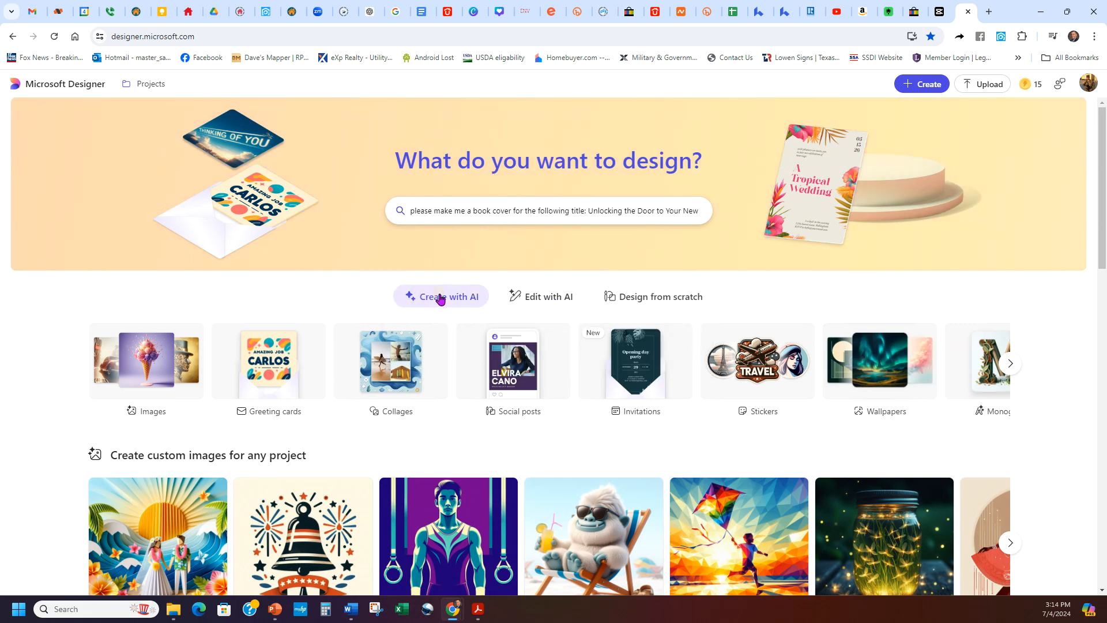
scroll(501, 319, down, 5)
scroll(501, 319, up, 5)
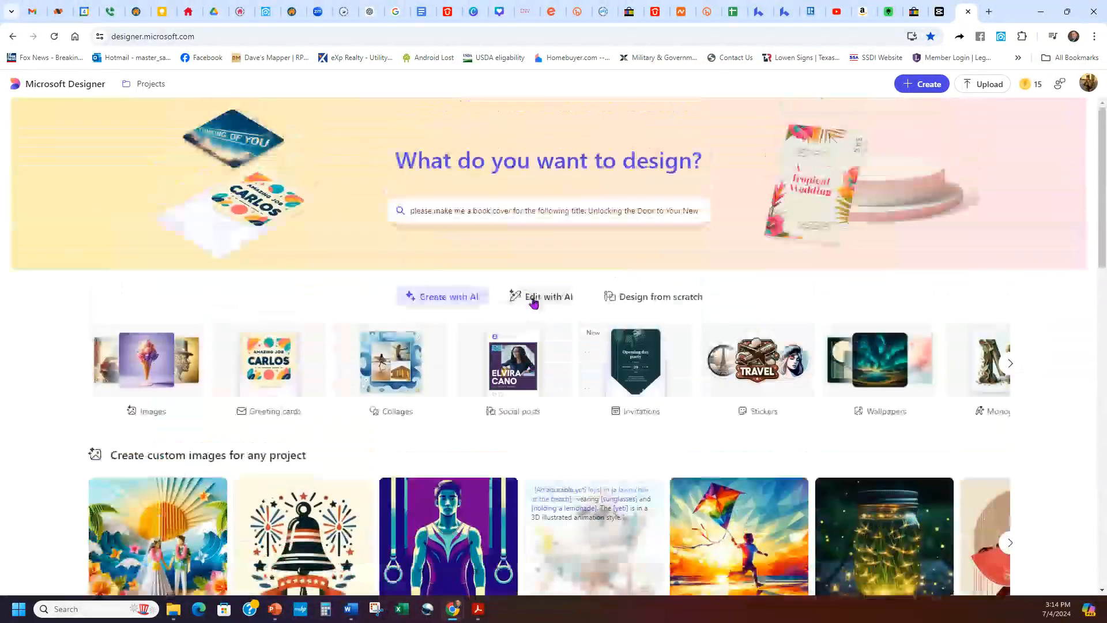
scroll(246, 460, down, 13)
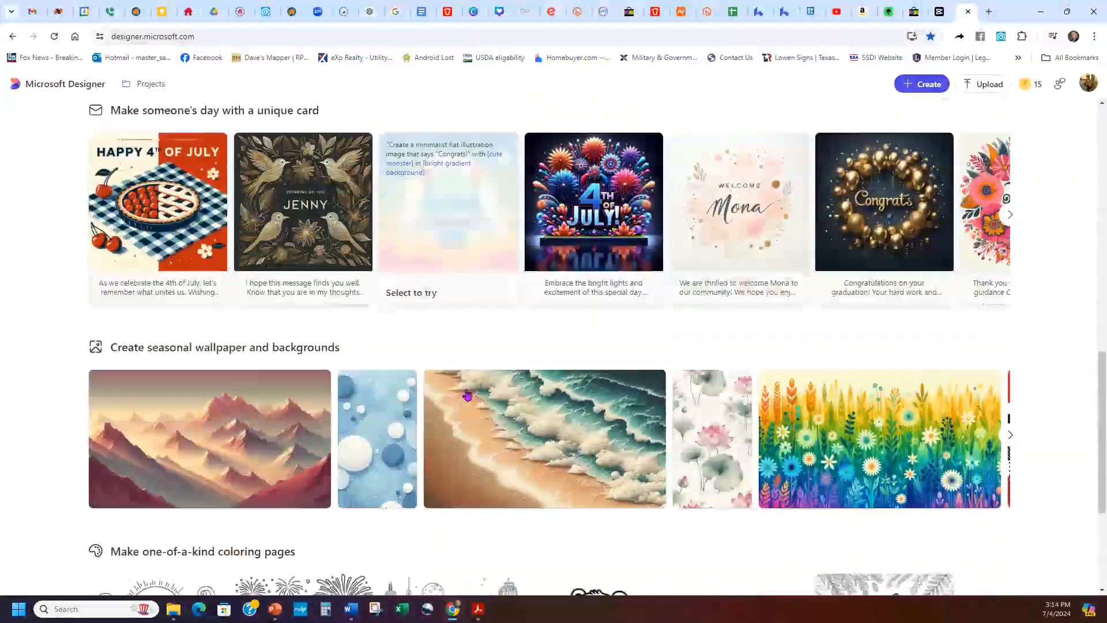
scroll(474, 395, up, 4)
scroll(952, 136, up, 5)
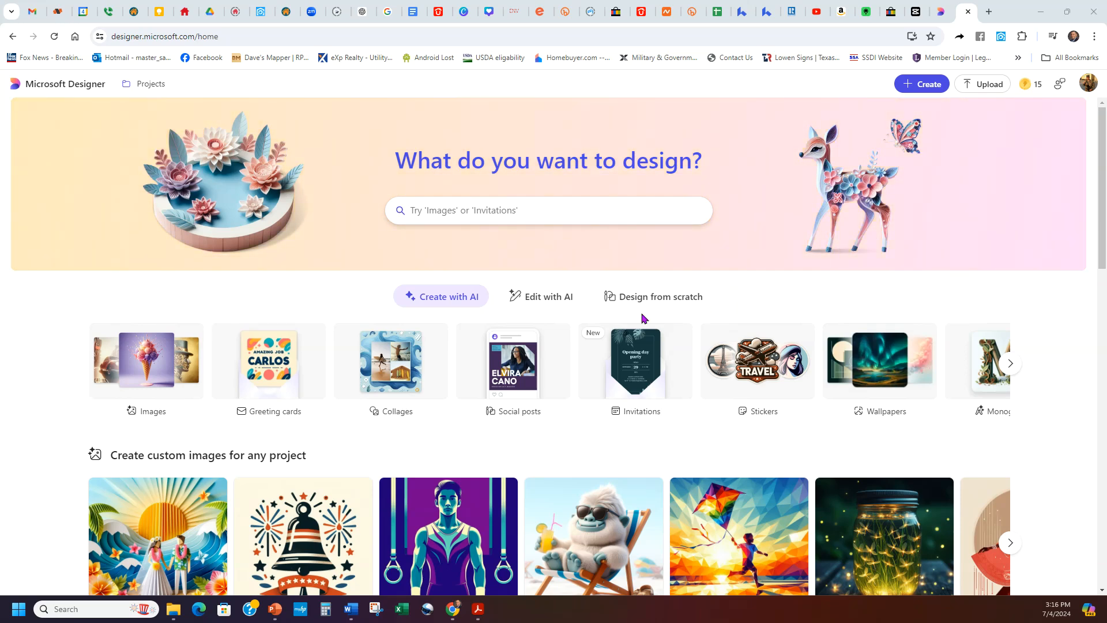
Step: In the Images creator, generate images from "please make me a book cover for the following title: Unlocking the Door to Your New Home: No Money Down Techniques"
click(485, 209)
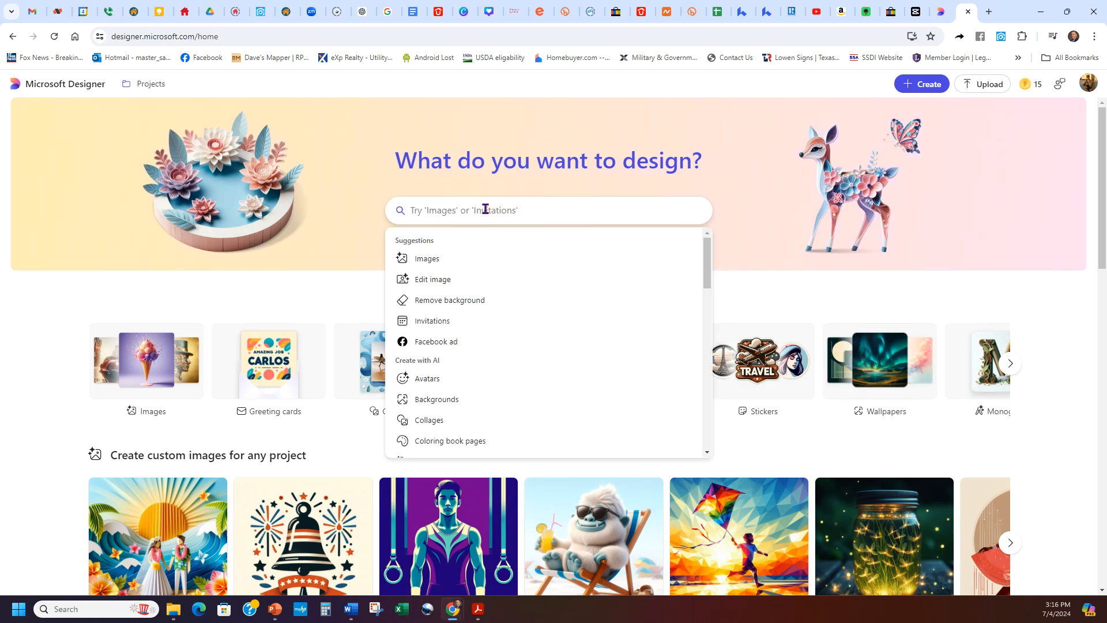
click(448, 264)
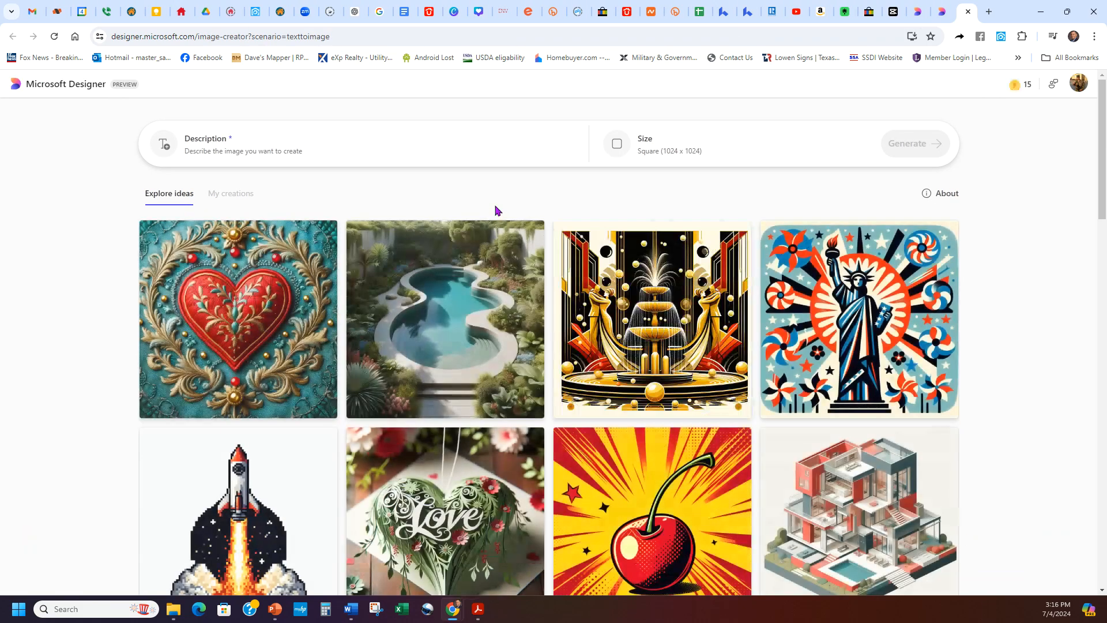
click(335, 146)
click(323, 194)
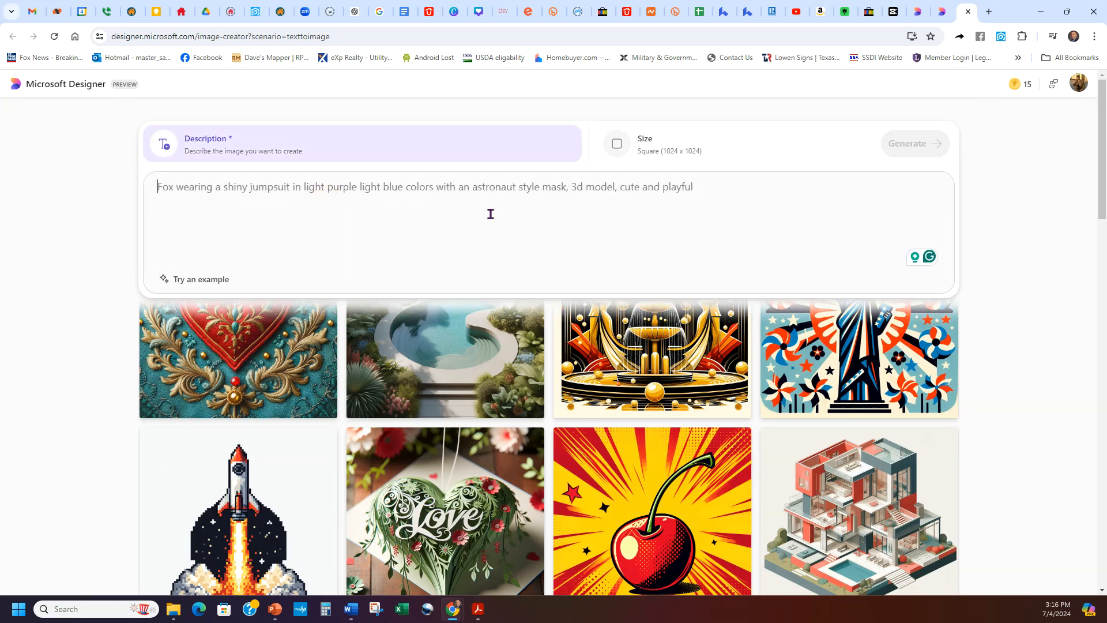
text(please make me a book cover)
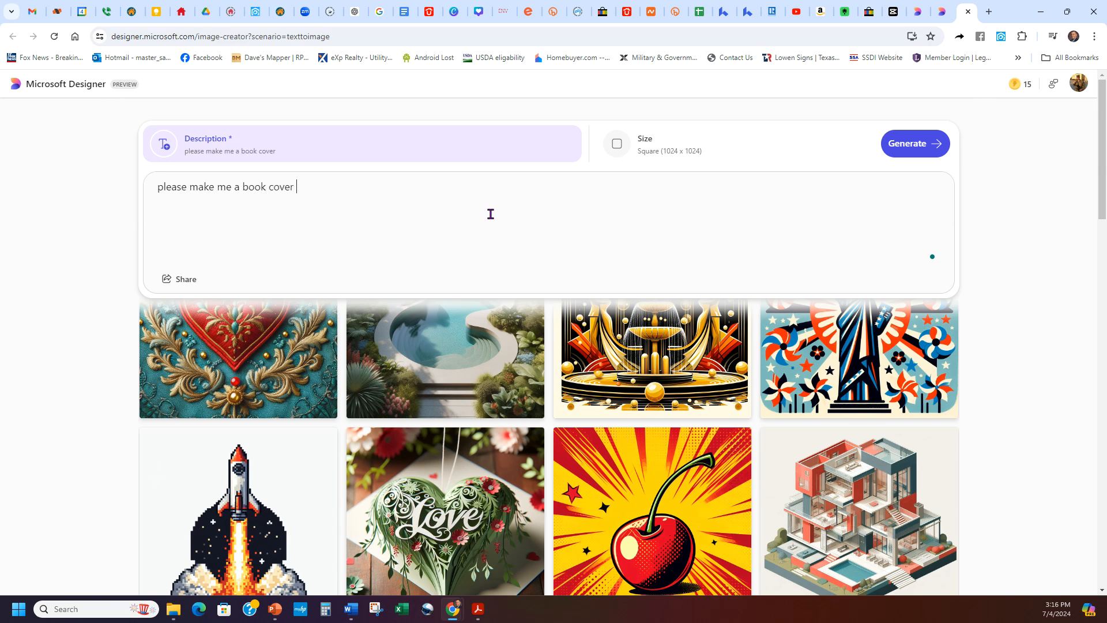
text( for the following title)
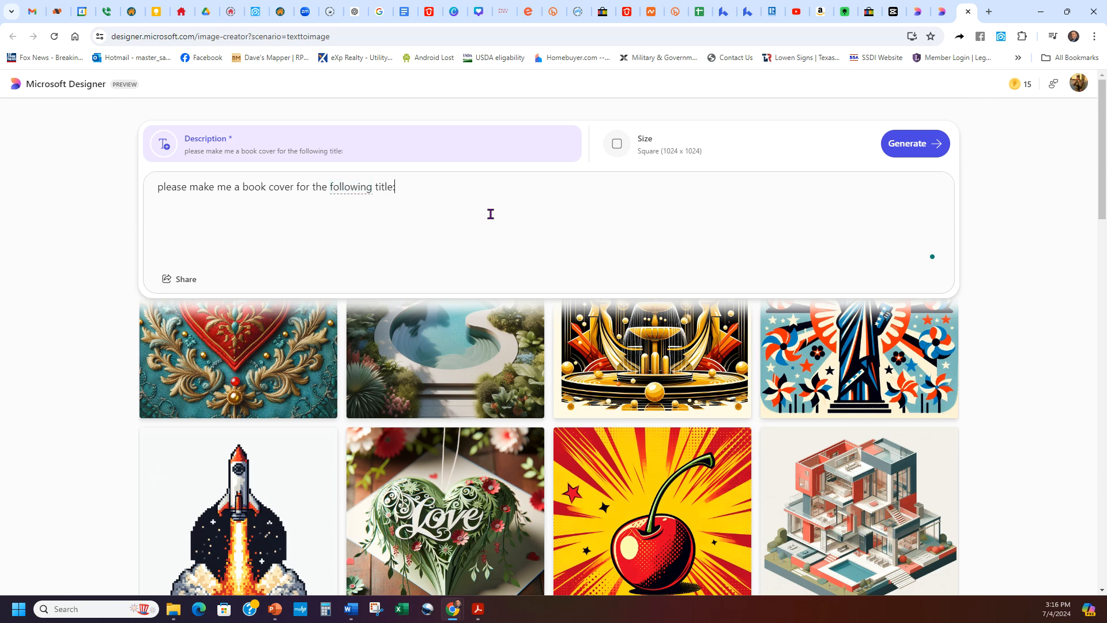
text(:)
text(Unlocking the Door to Your New Home: No Money Down Techniques)
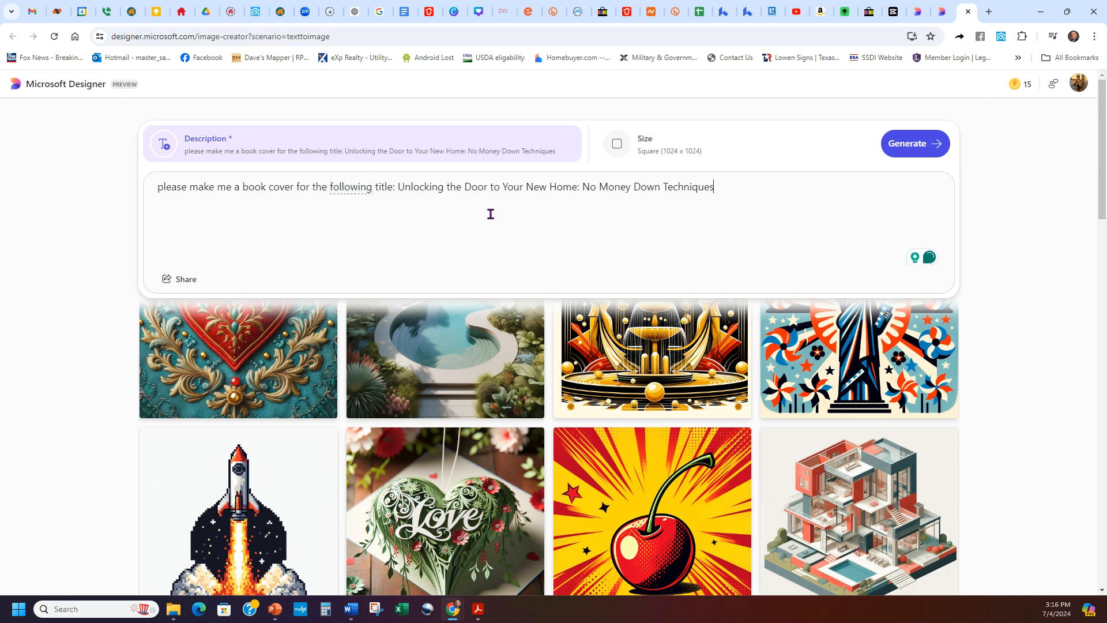
click(918, 143)
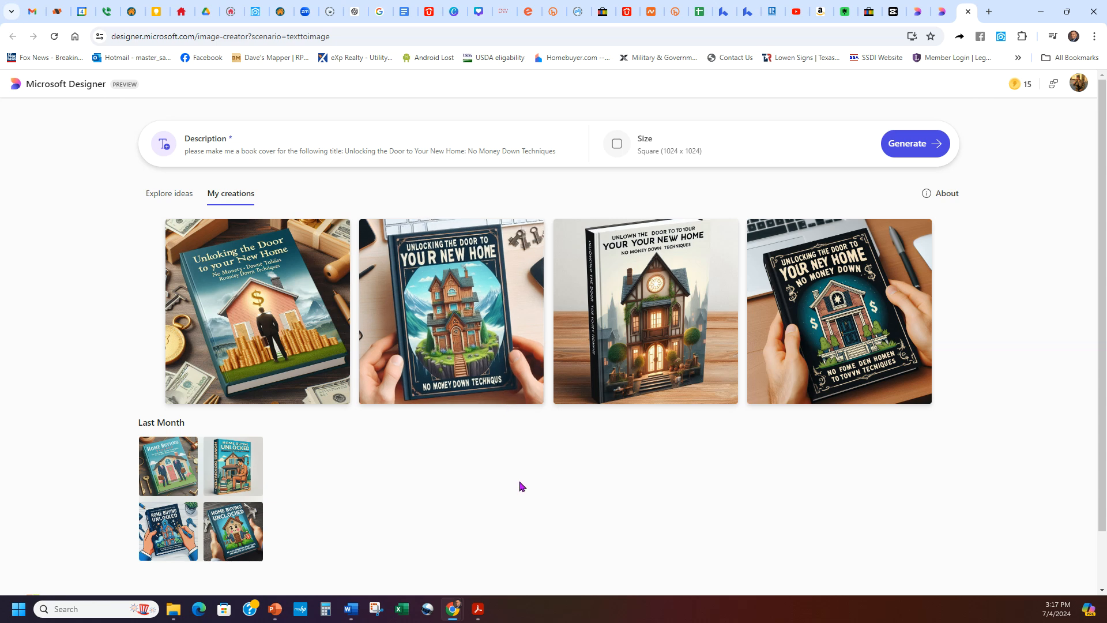
Step: Preview the generated cover with the man facing a dollar-sign house and the one with the tall house on a floating island
scroll(507, 467, down, 1)
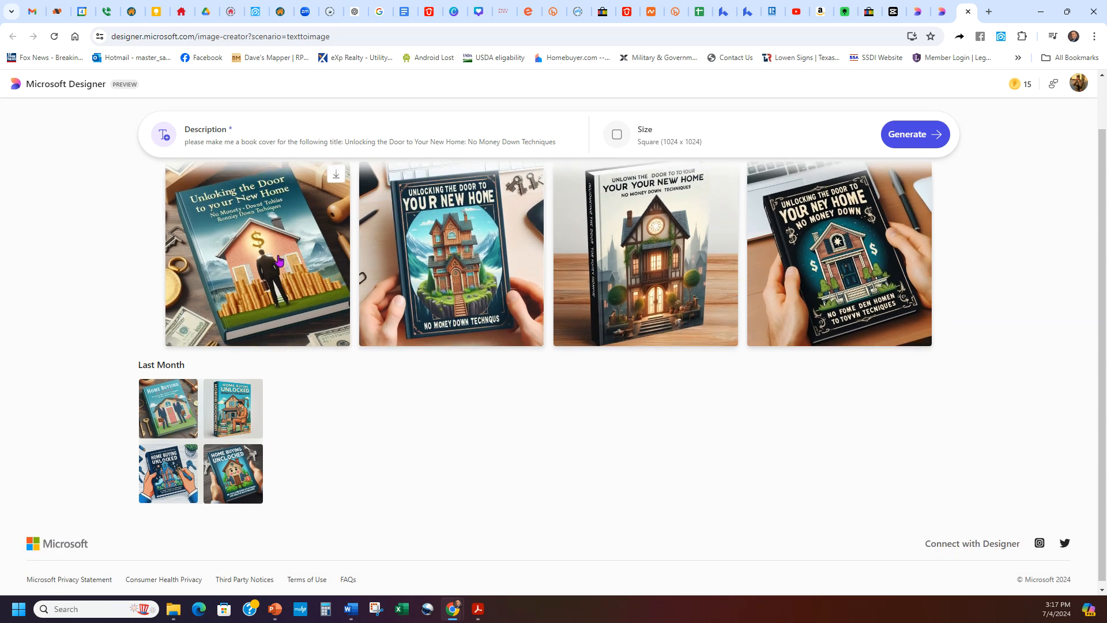
click(256, 262)
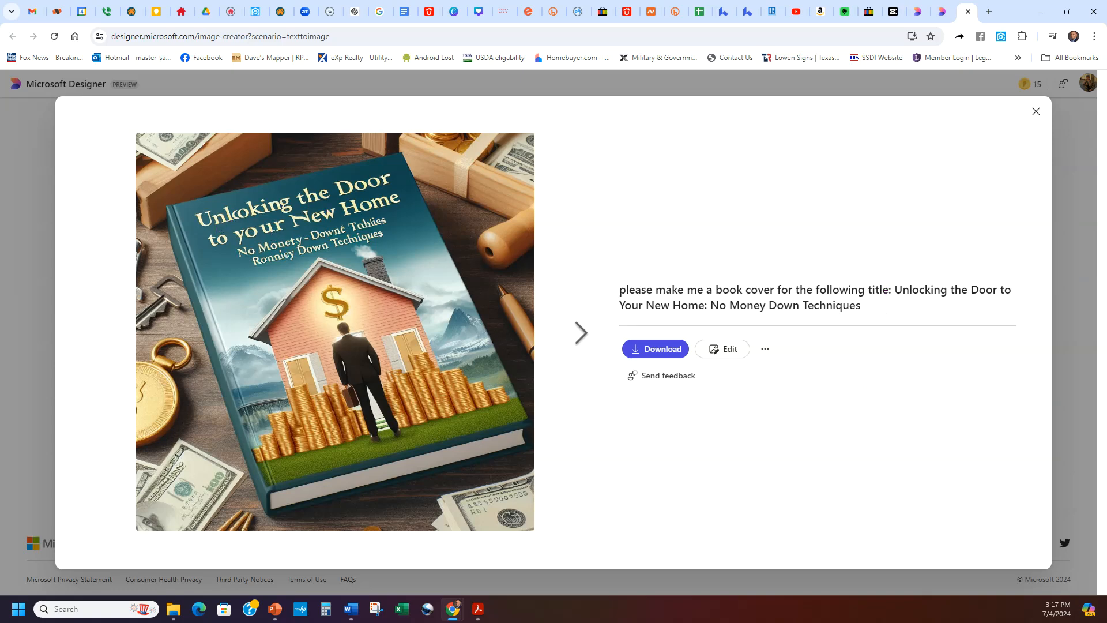
click(1036, 111)
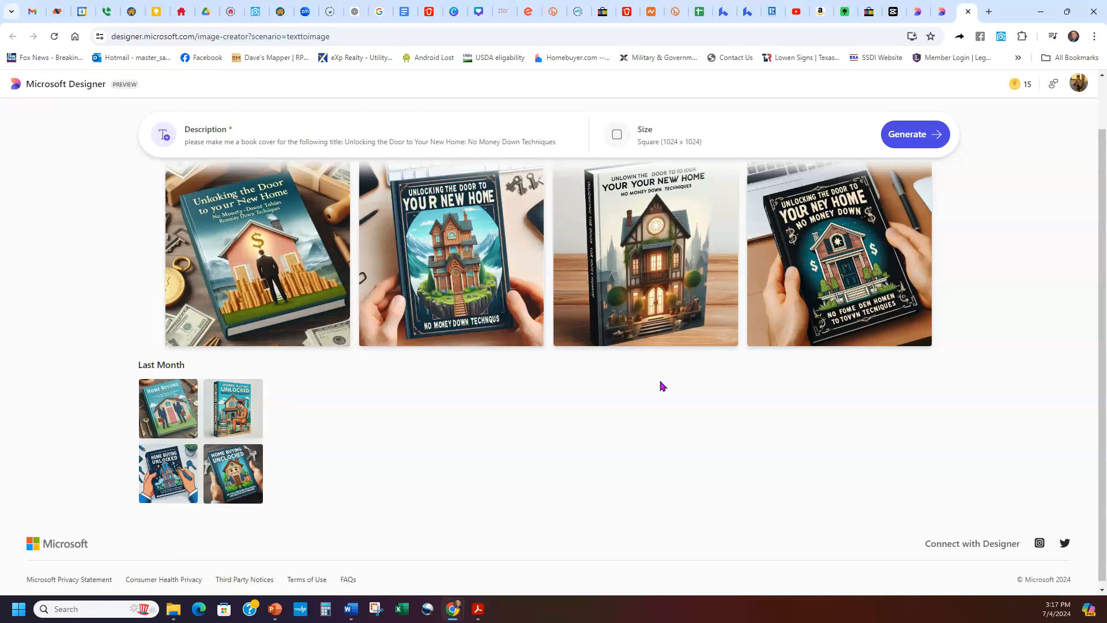
mouse_move(845, 271)
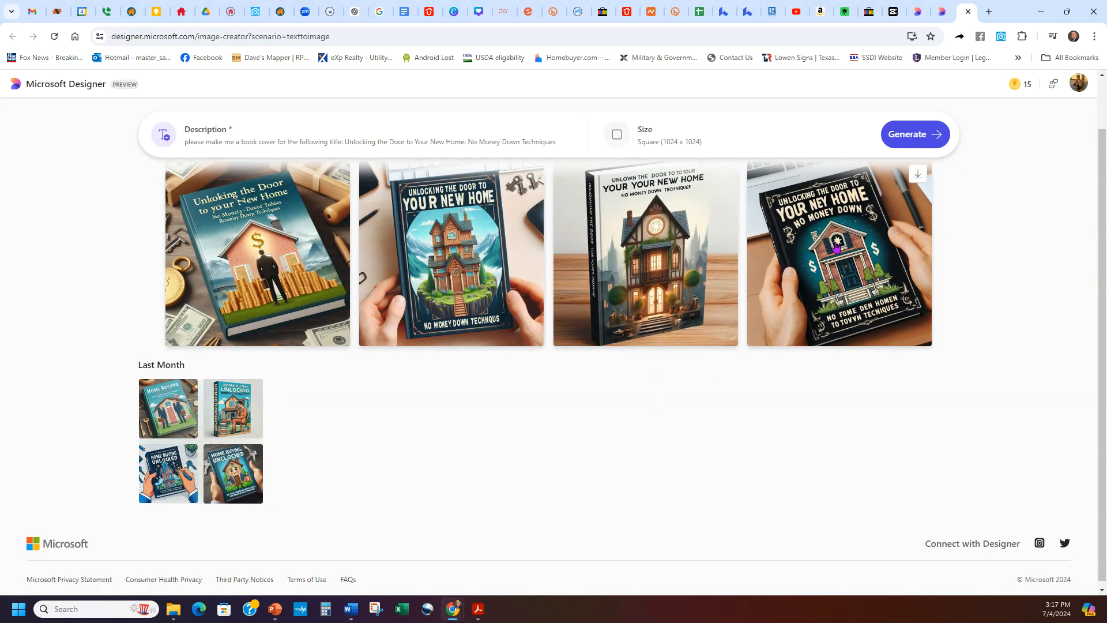
mouse_move(485, 250)
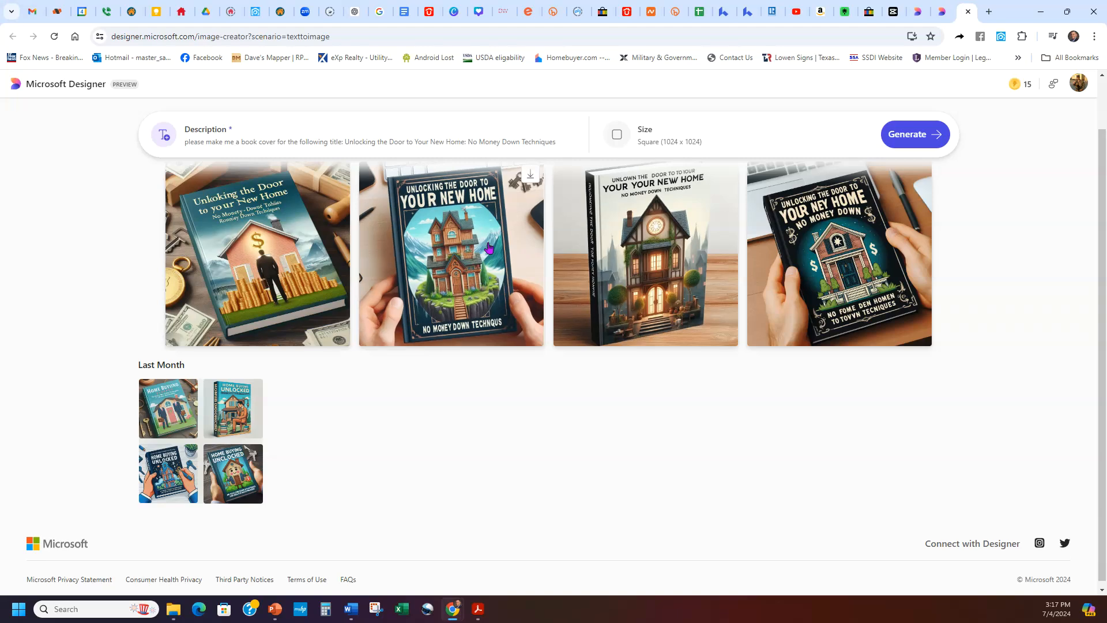
click(458, 270)
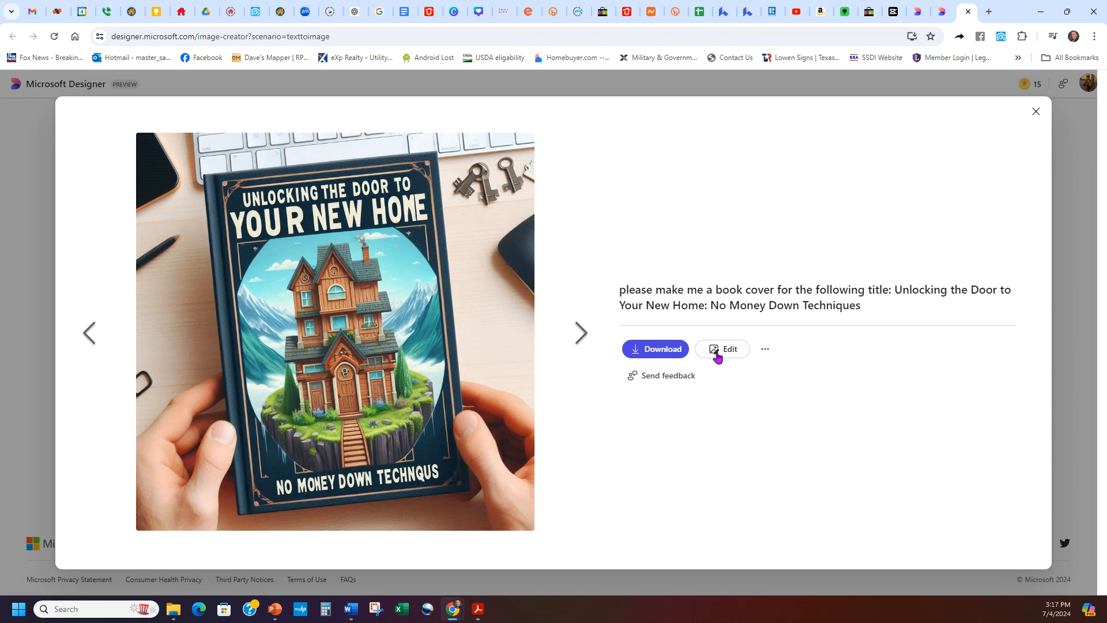
click(1036, 111)
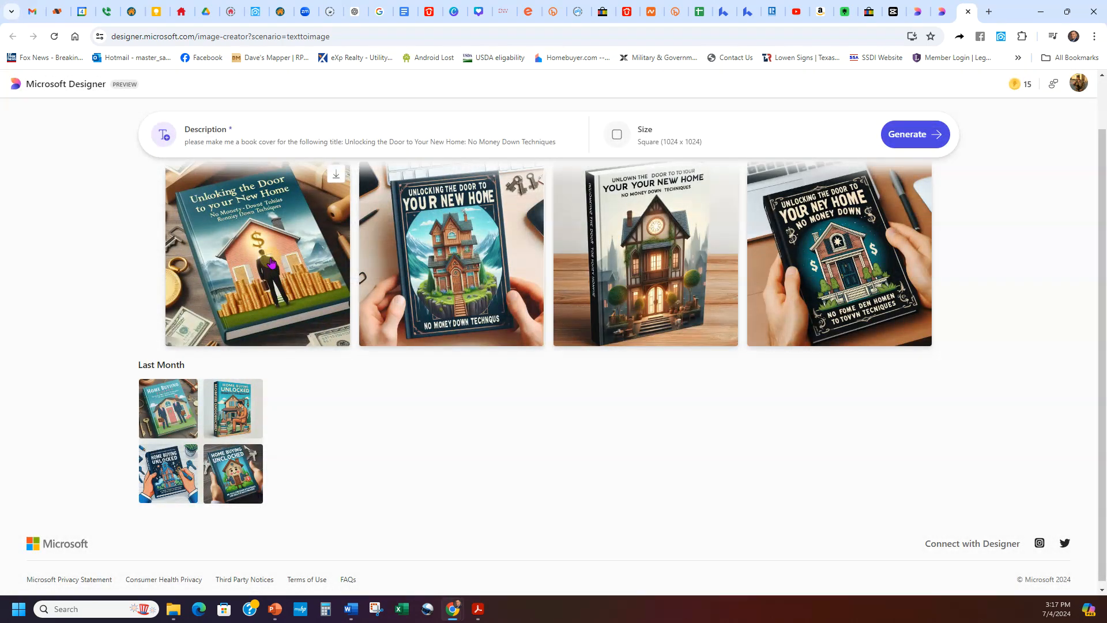
Step: Open the cover with the man and dollar-sign house for editing, try suggested design ideas, and return to the generated images
click(258, 257)
click(725, 349)
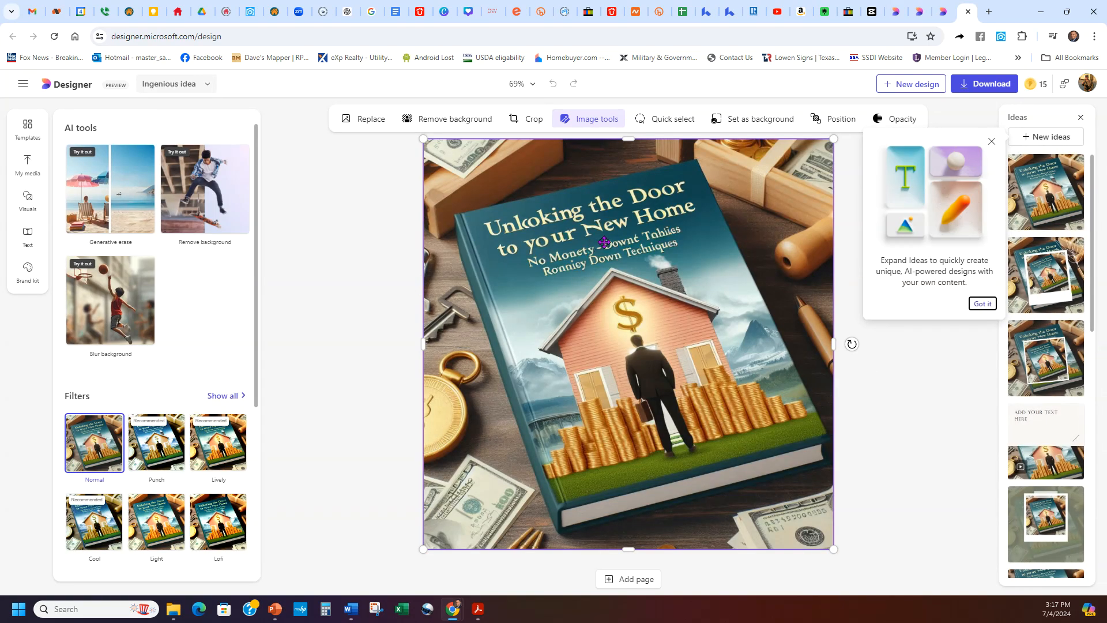
click(982, 303)
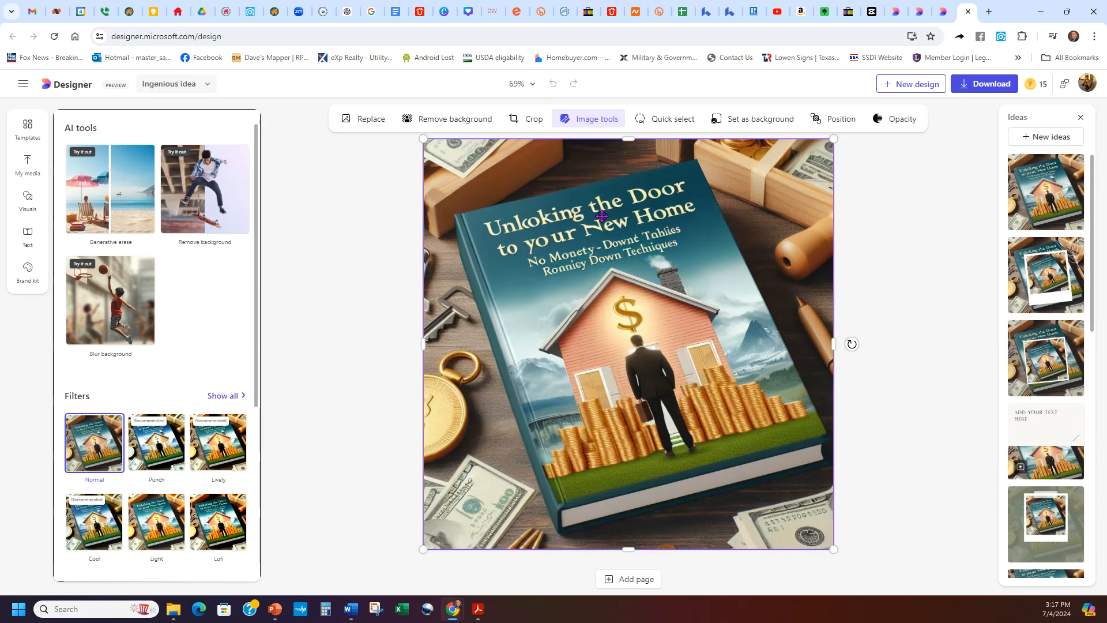
click(1030, 273)
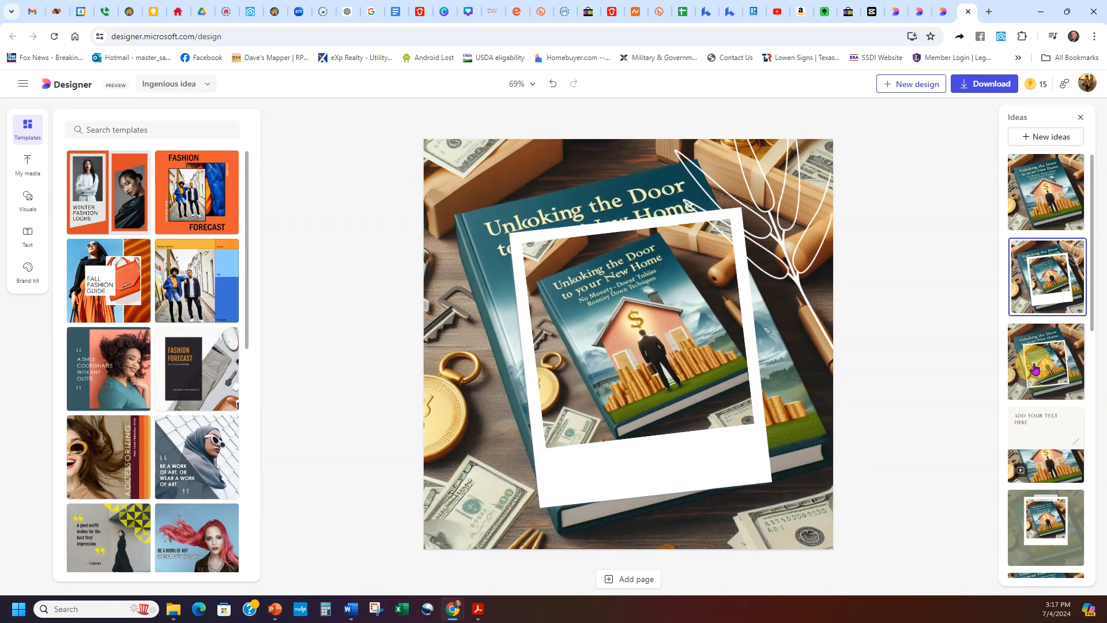
click(1034, 366)
click(944, 8)
click(967, 12)
click(968, 11)
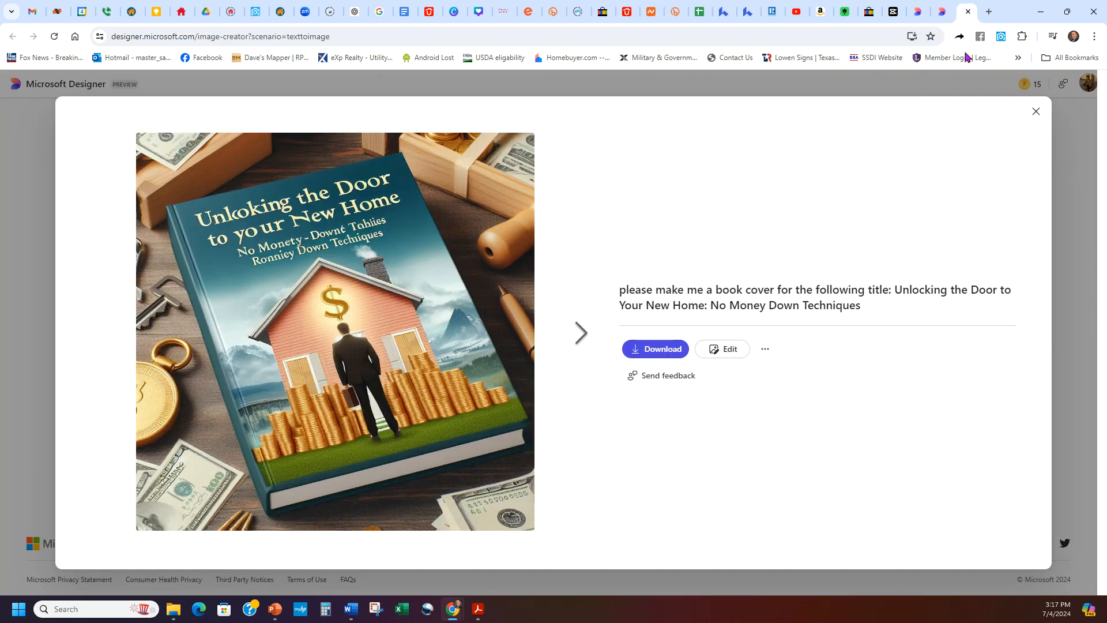
click(942, 13)
click(962, 13)
click(1036, 112)
Step: Preview the generated black cover with the brick house and the white cover with the lit Tudor-style house
click(814, 252)
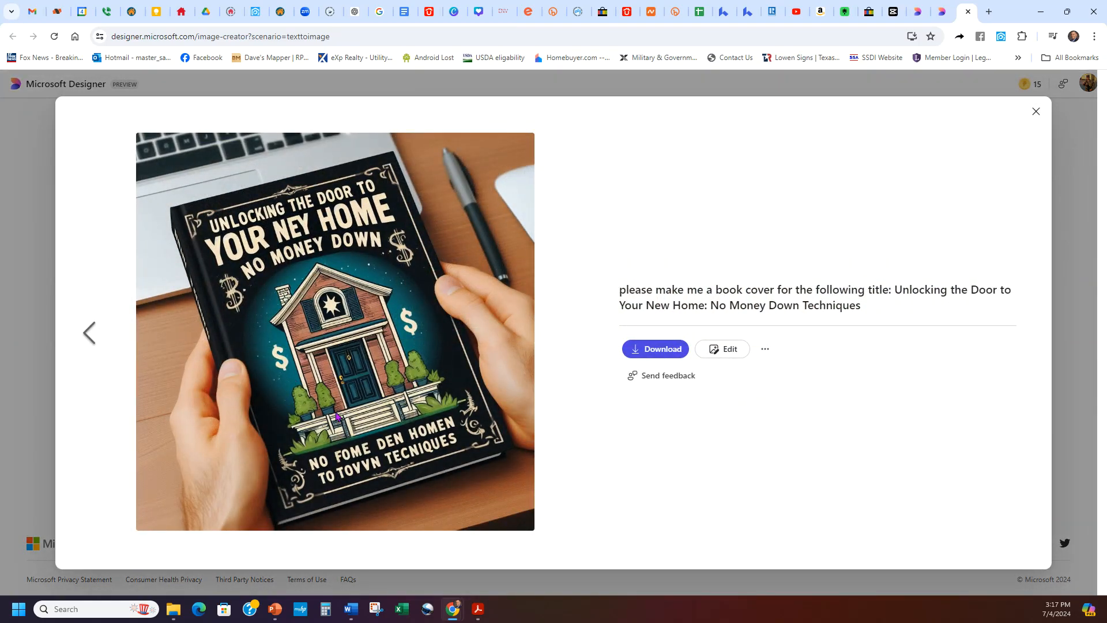
click(1036, 111)
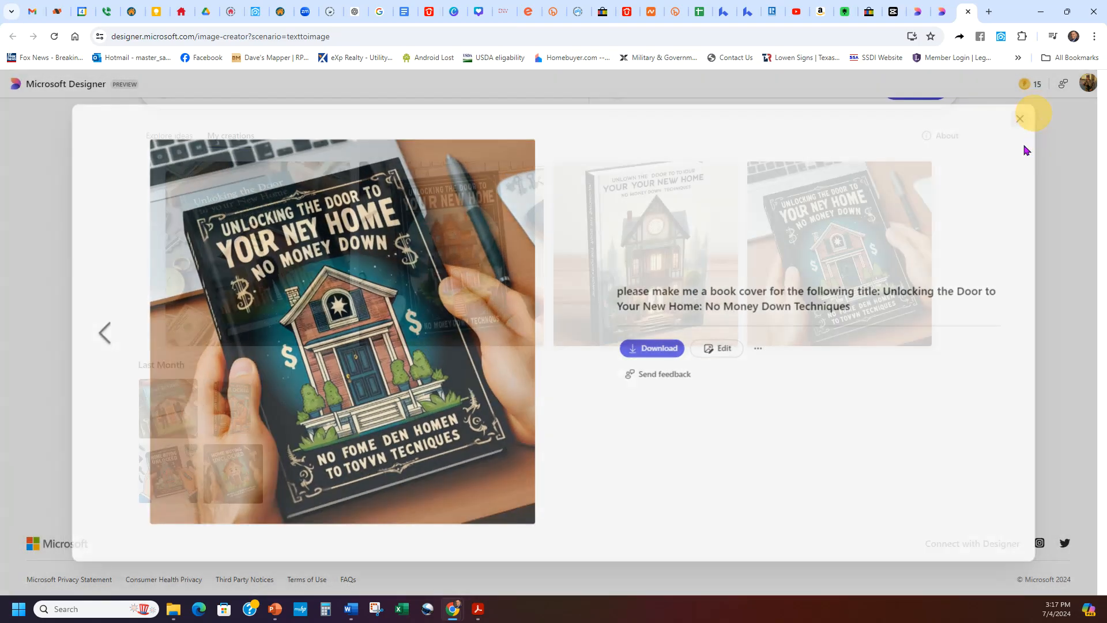
click(664, 257)
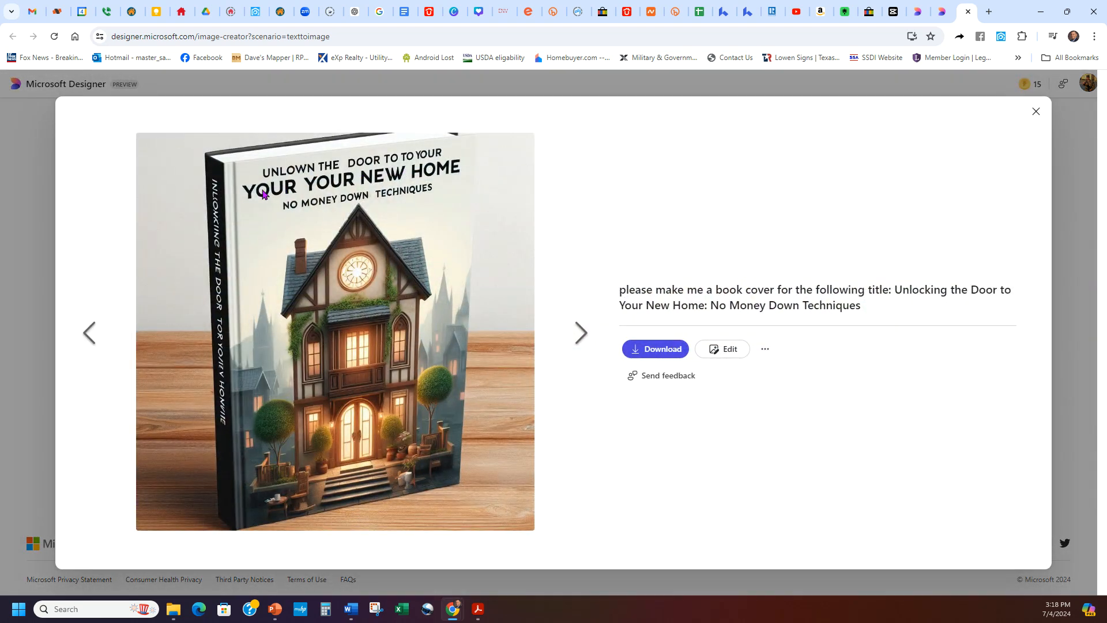
click(1035, 112)
Step: Download the cover image with the tall wooden house on a floating island, and close its preview
click(434, 254)
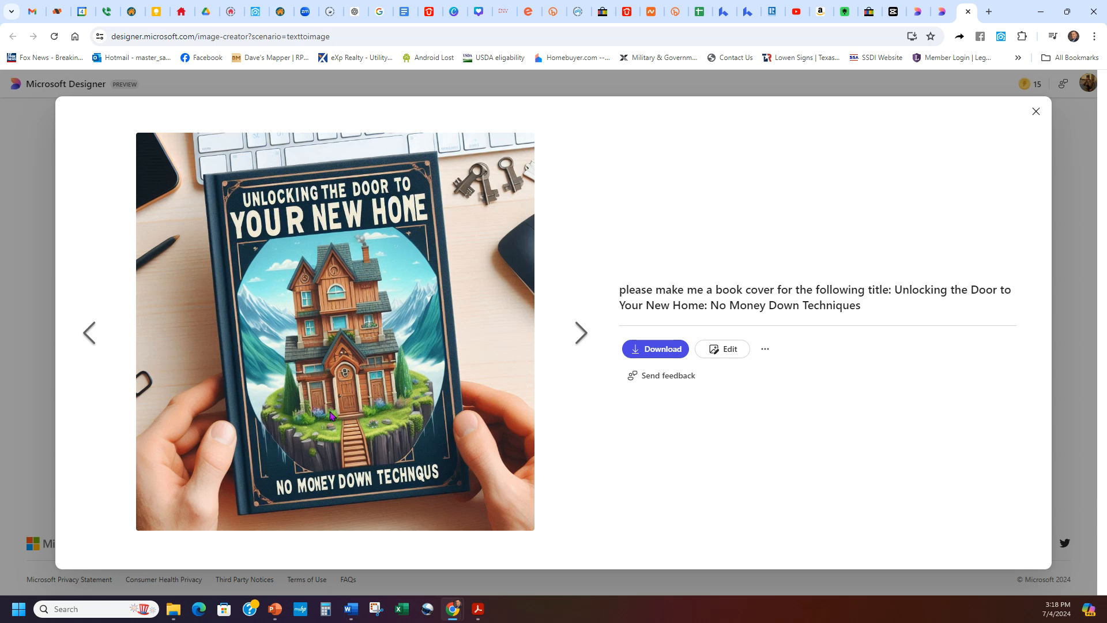
click(660, 349)
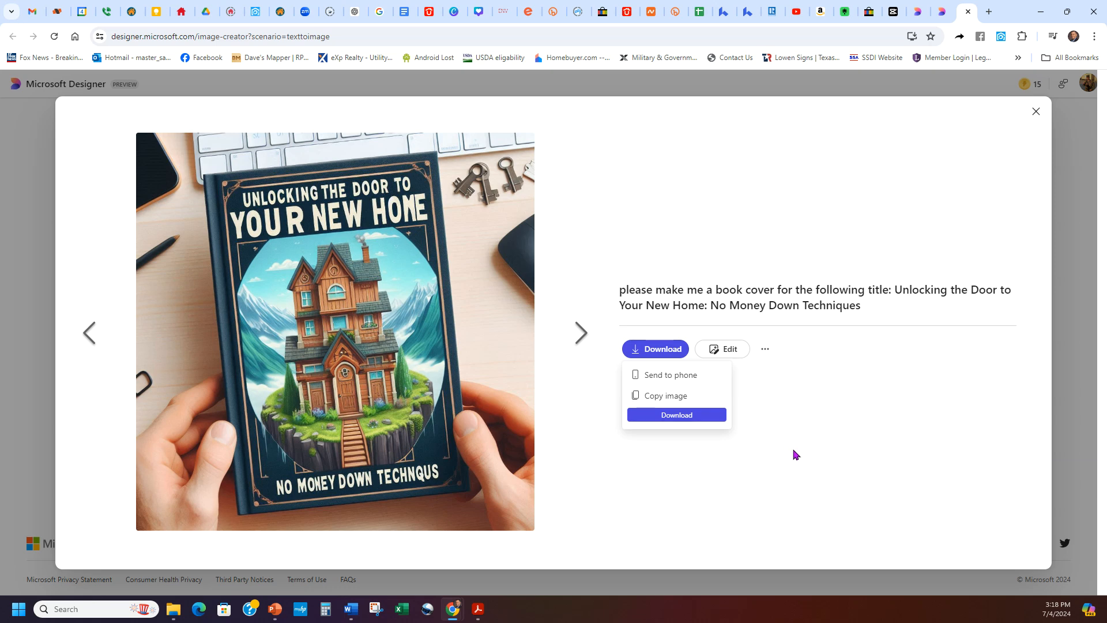
click(673, 415)
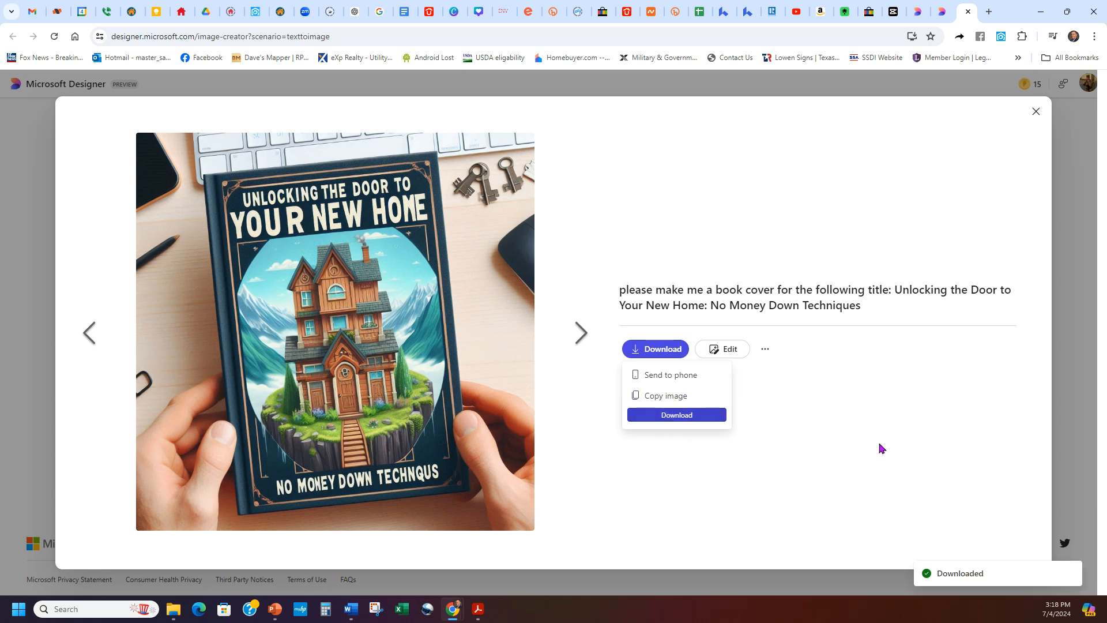
click(413, 237)
click(786, 455)
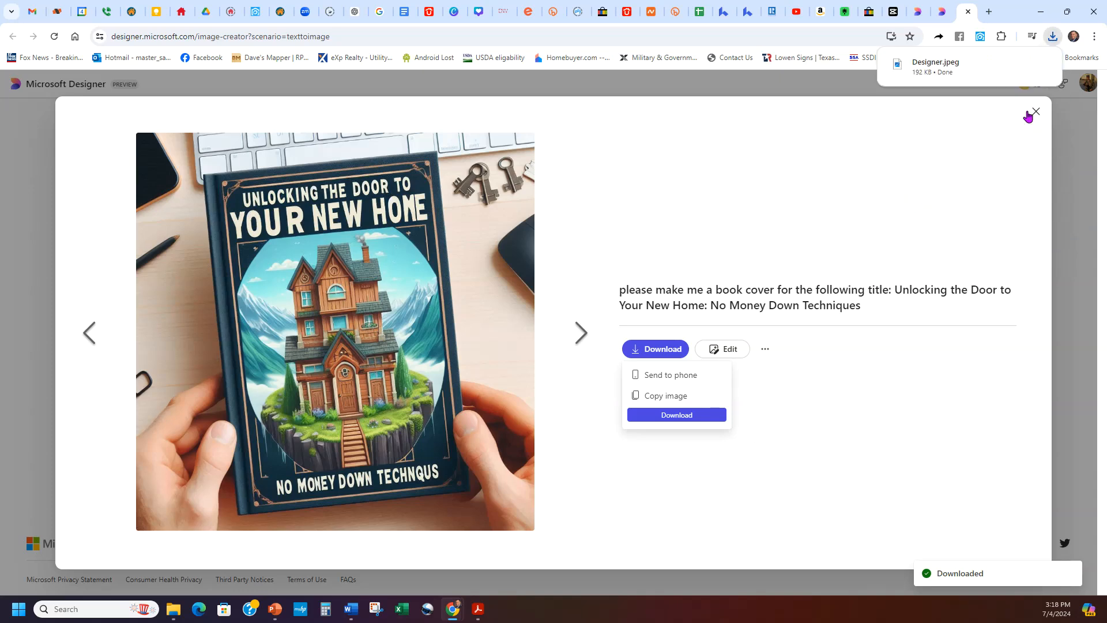
click(1034, 112)
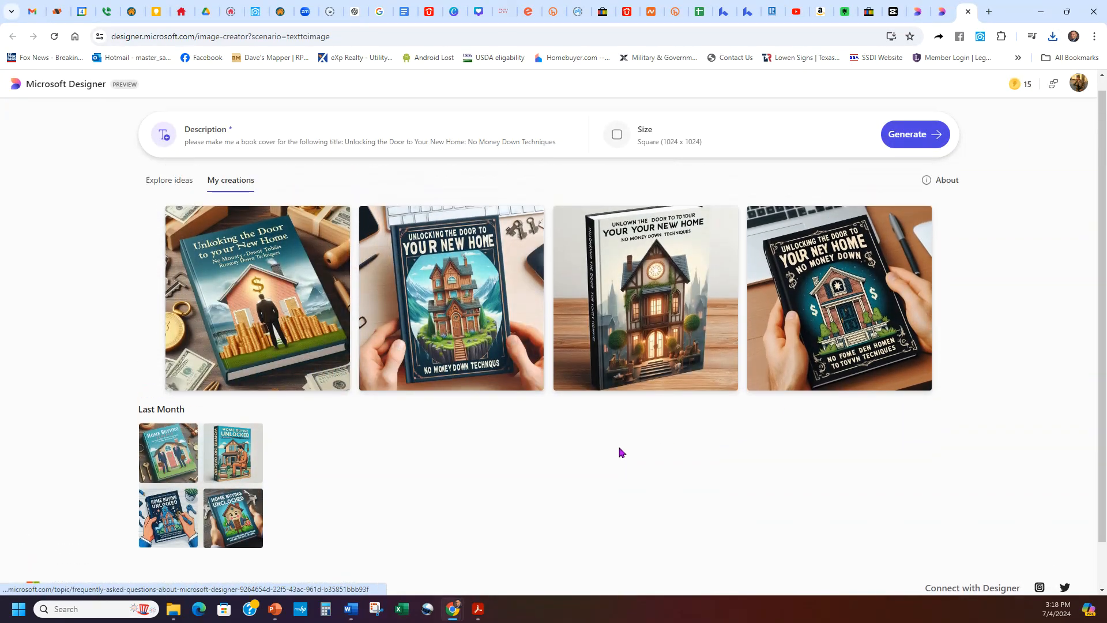
scroll(610, 435, up, 1)
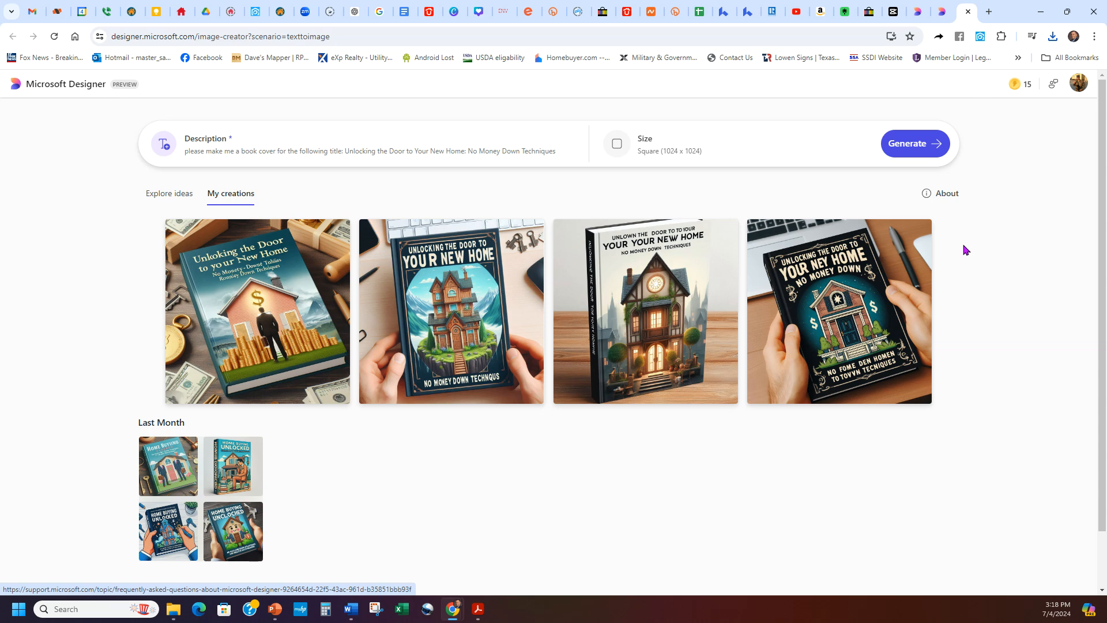
Step: Search Google for "amamzon kdp" in a new browser tab and open the Amazon Kindle Direct Publishing site
click(990, 13)
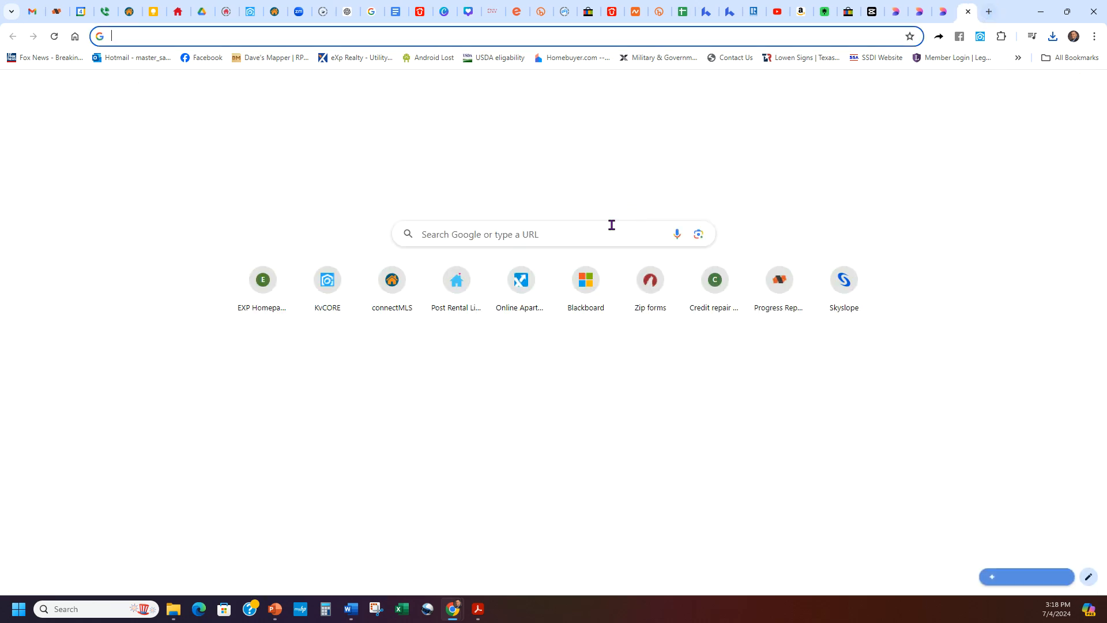
click(606, 229)
text(a)
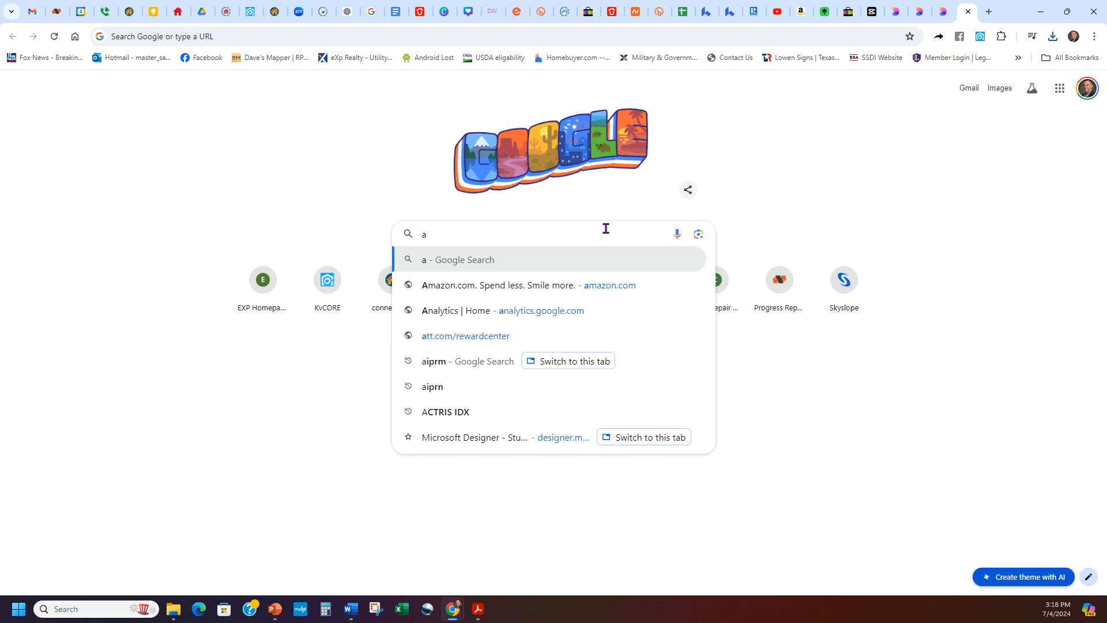
text(mamzon kdp)
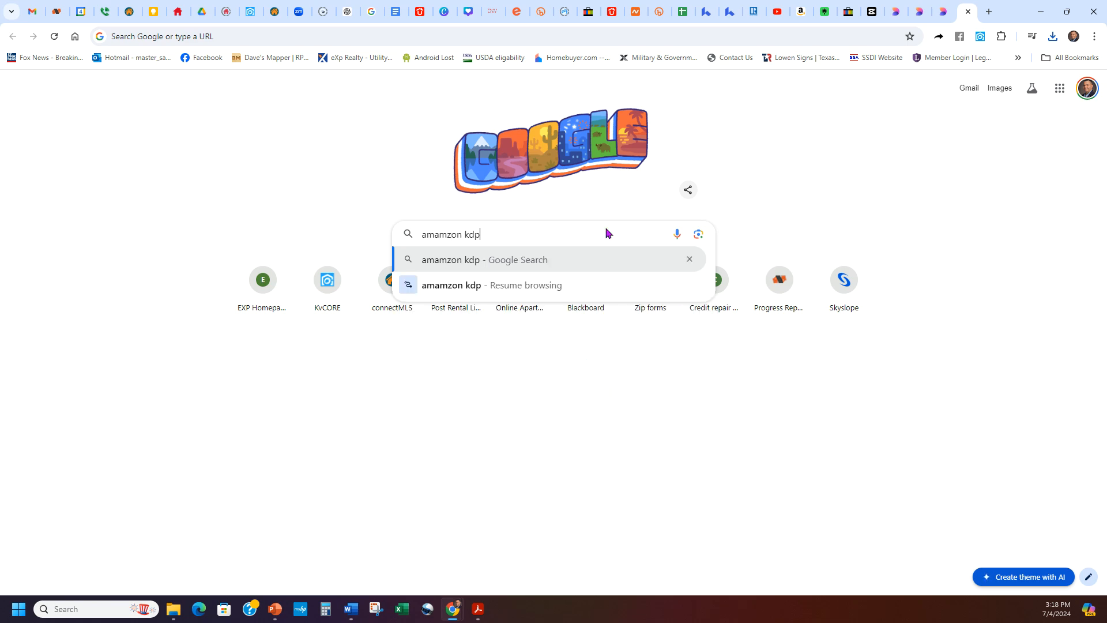
key(Return)
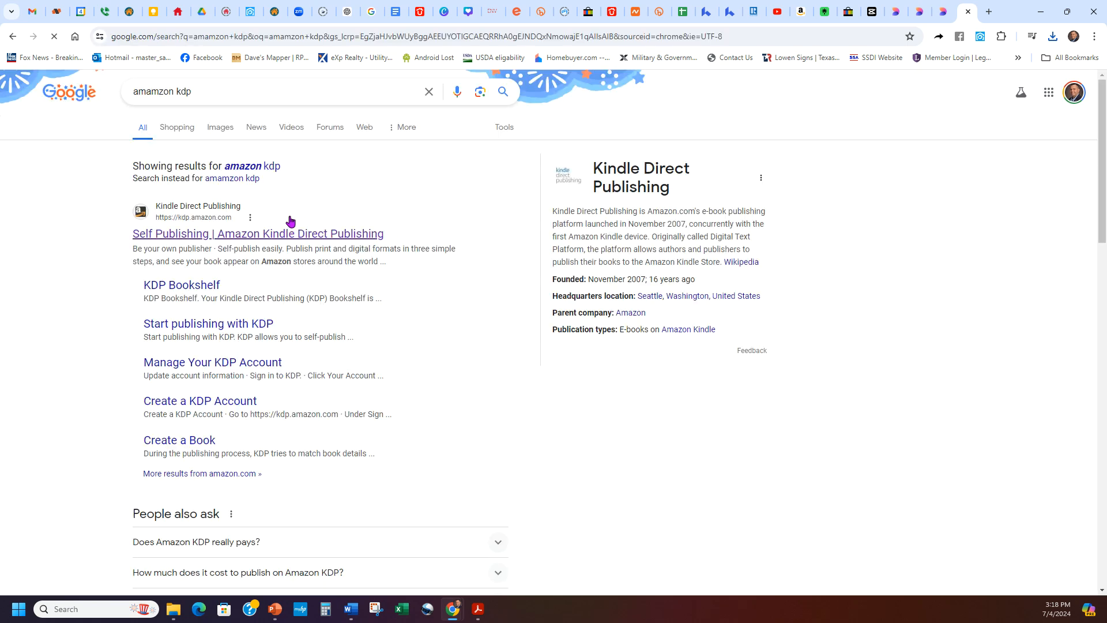
click(261, 233)
click(268, 235)
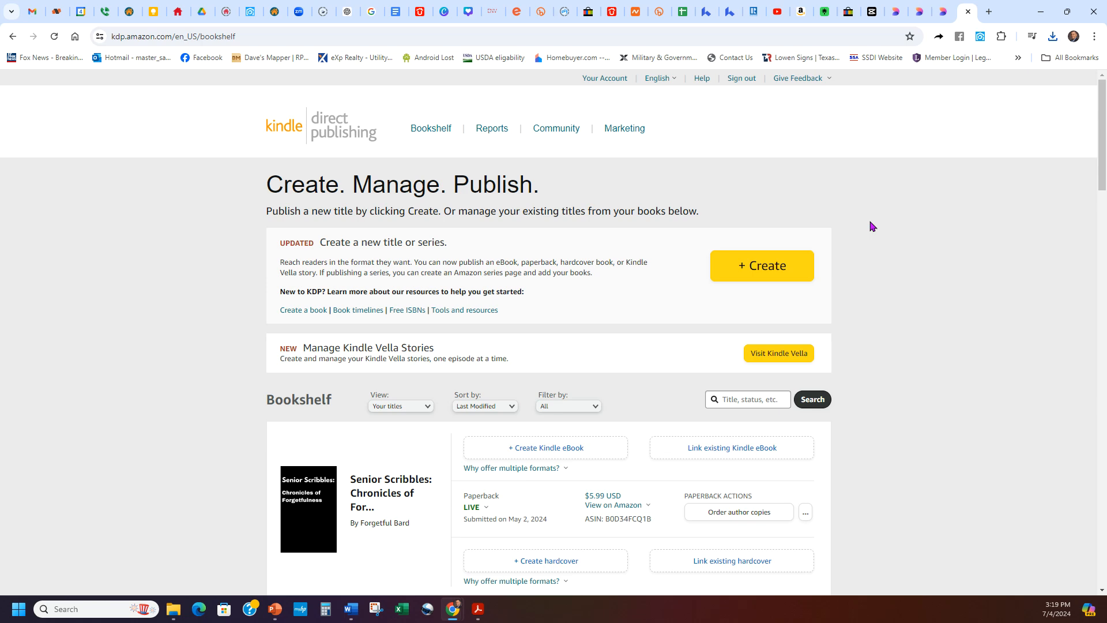
Step: Look through the existing titles on the KDP bookshelf
scroll(874, 256, down, 10)
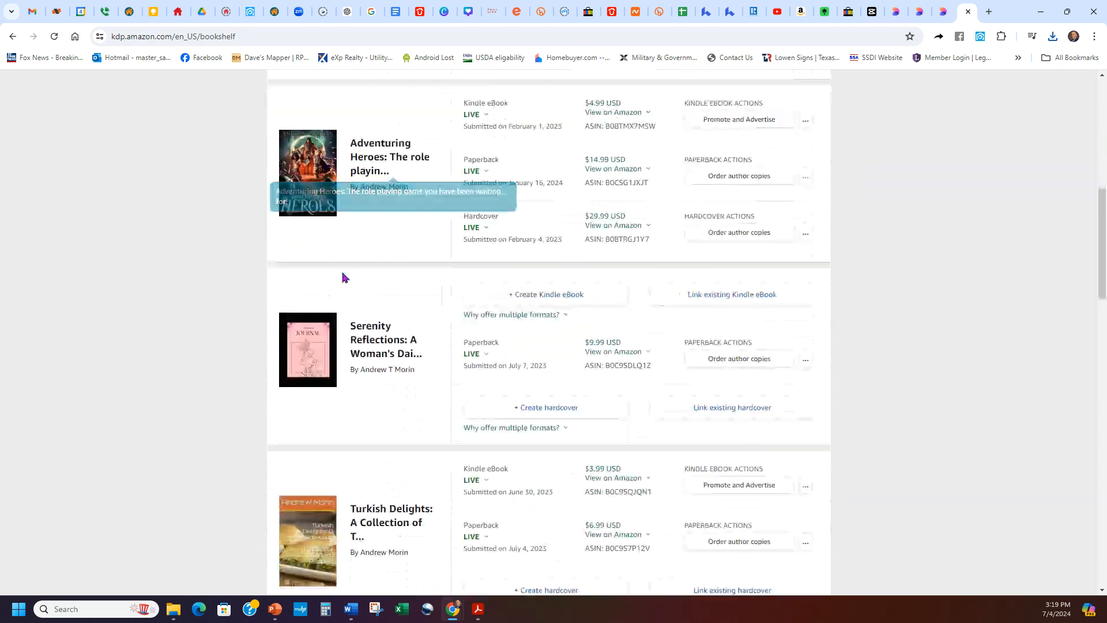
Step: Start creating a new paperback title from the bookshelf
scroll(418, 354, up, 5)
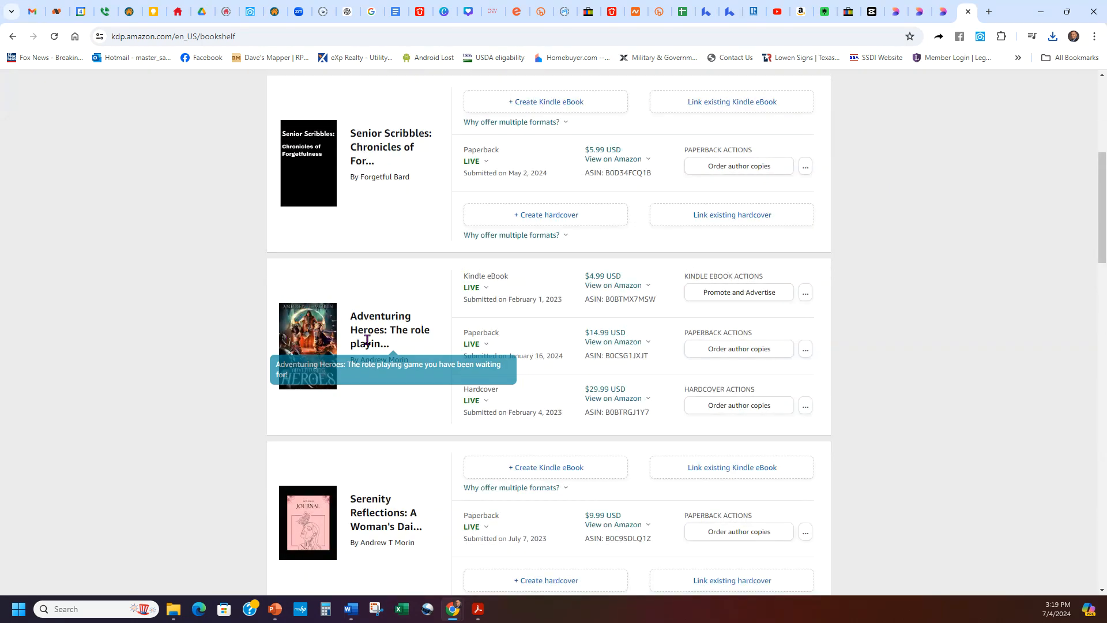
scroll(200, 319, down, 7)
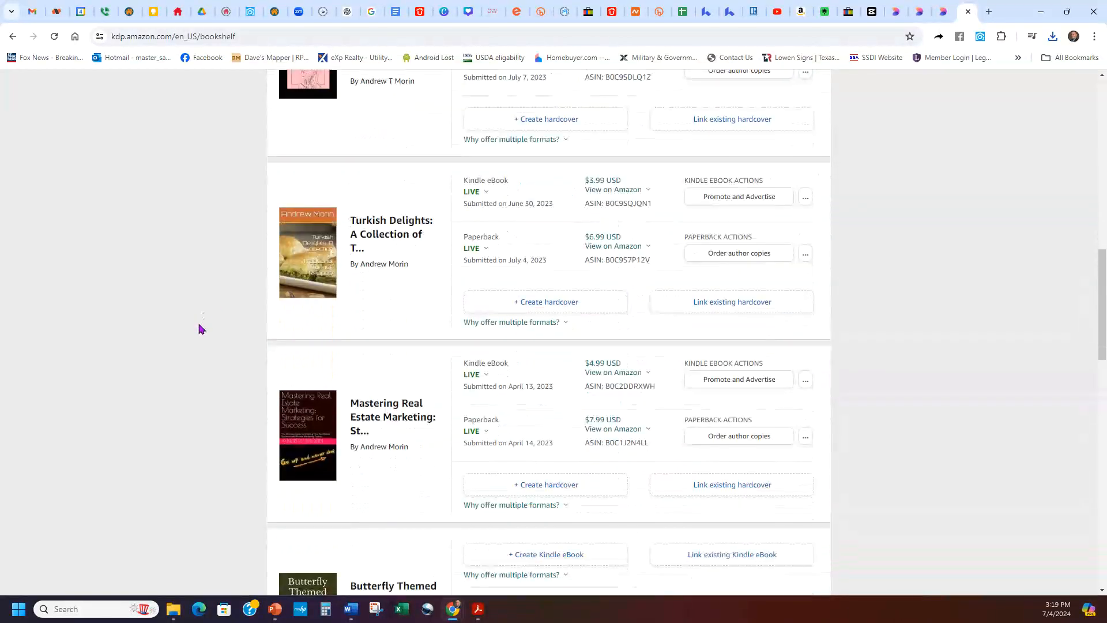
scroll(200, 323, up, 4)
scroll(200, 329, up, 9)
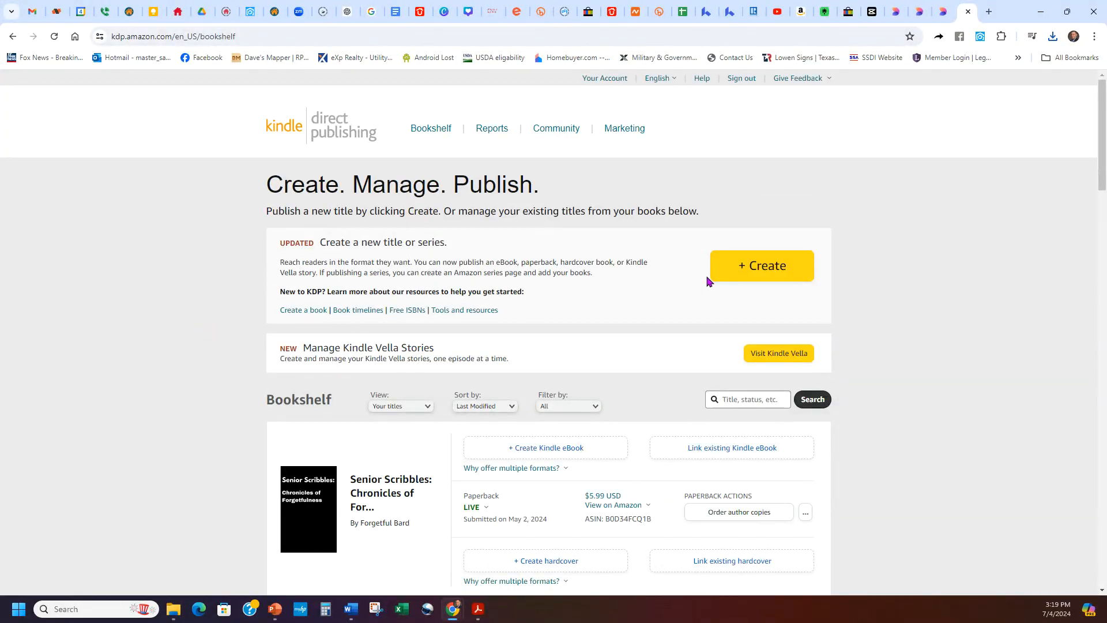
click(772, 277)
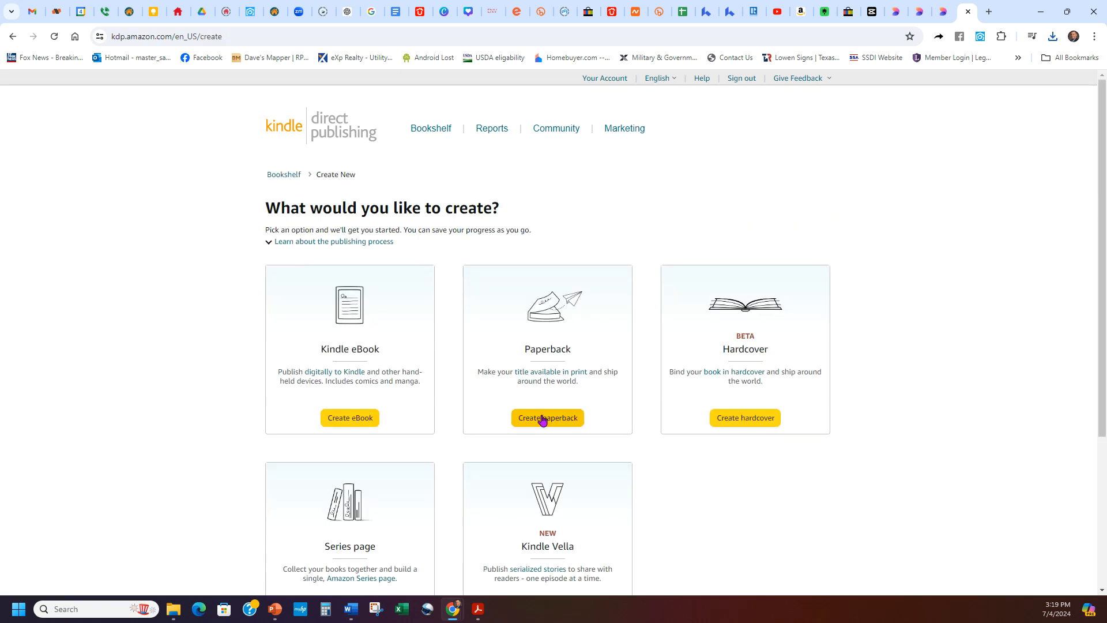
click(542, 422)
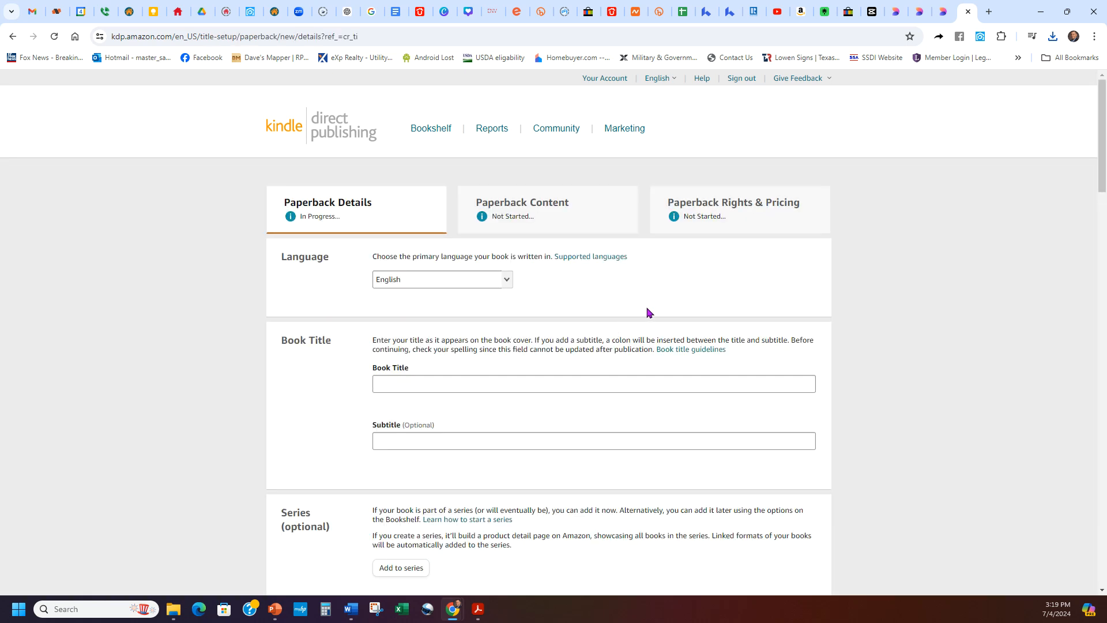
Step: Enter "Unlocking the Door to Your New Home: No Money Down Techniques" as the book title
scroll(589, 300, down, 2)
click(531, 265)
text(Unlocking the Door to Your New Home: No Money Down Techniques)
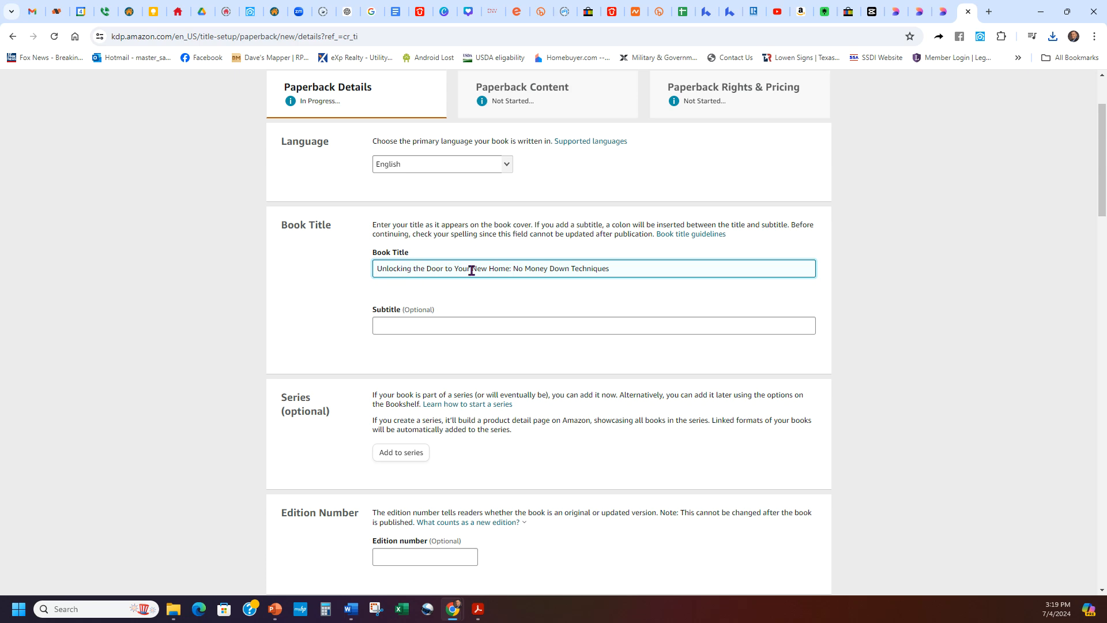
click(590, 295)
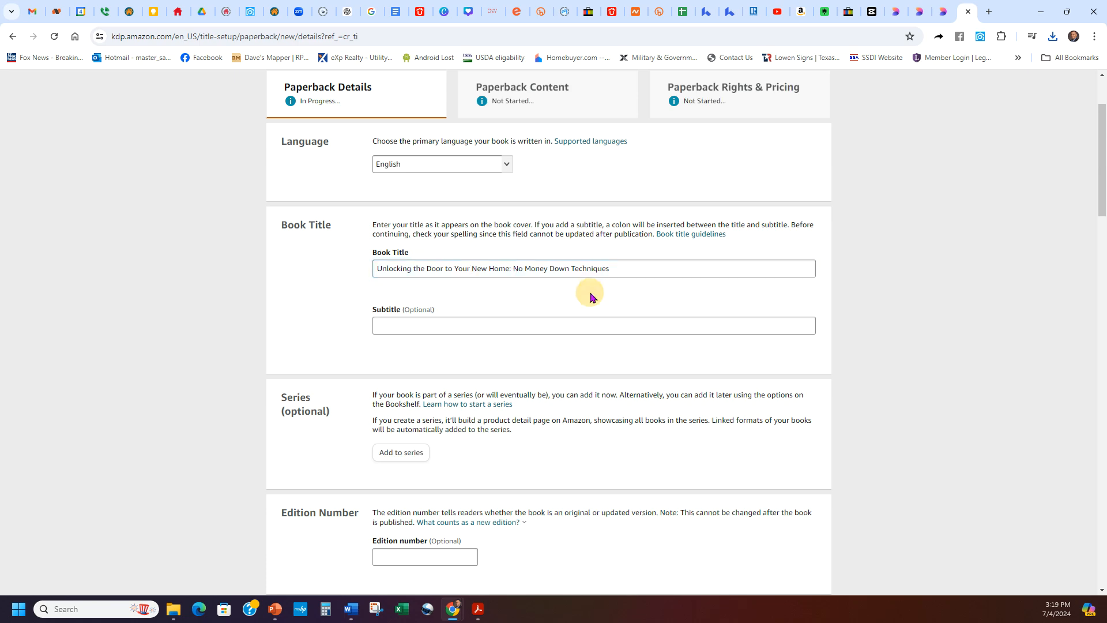
Step: Fill in the primary author's first, middle and last name from the saved autofill entry
scroll(324, 336, down, 4)
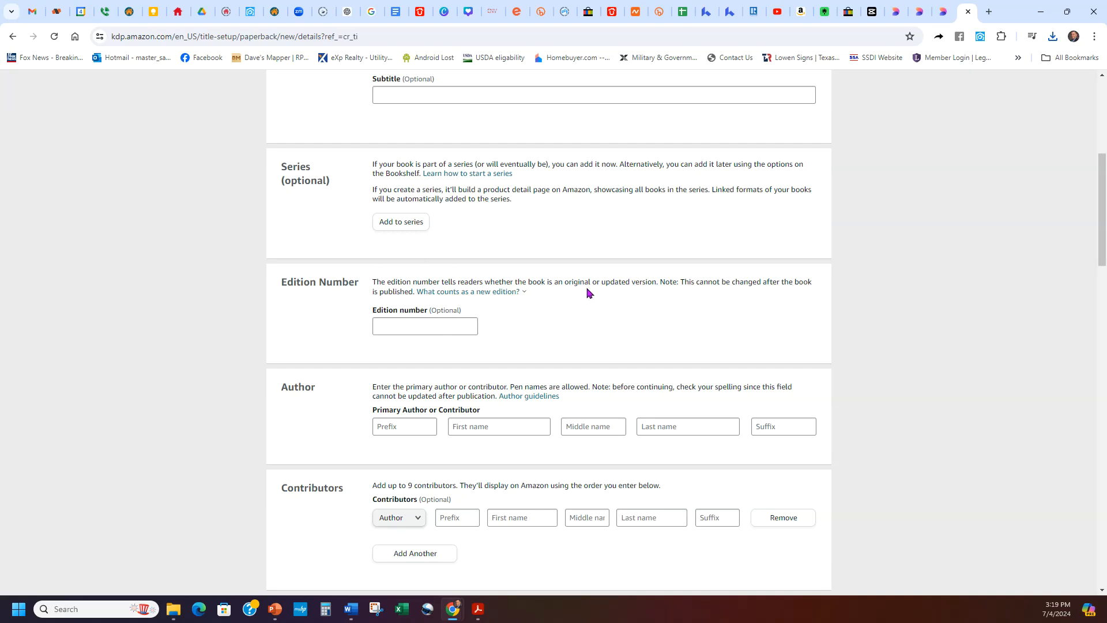
scroll(598, 275, down, 2)
click(508, 311)
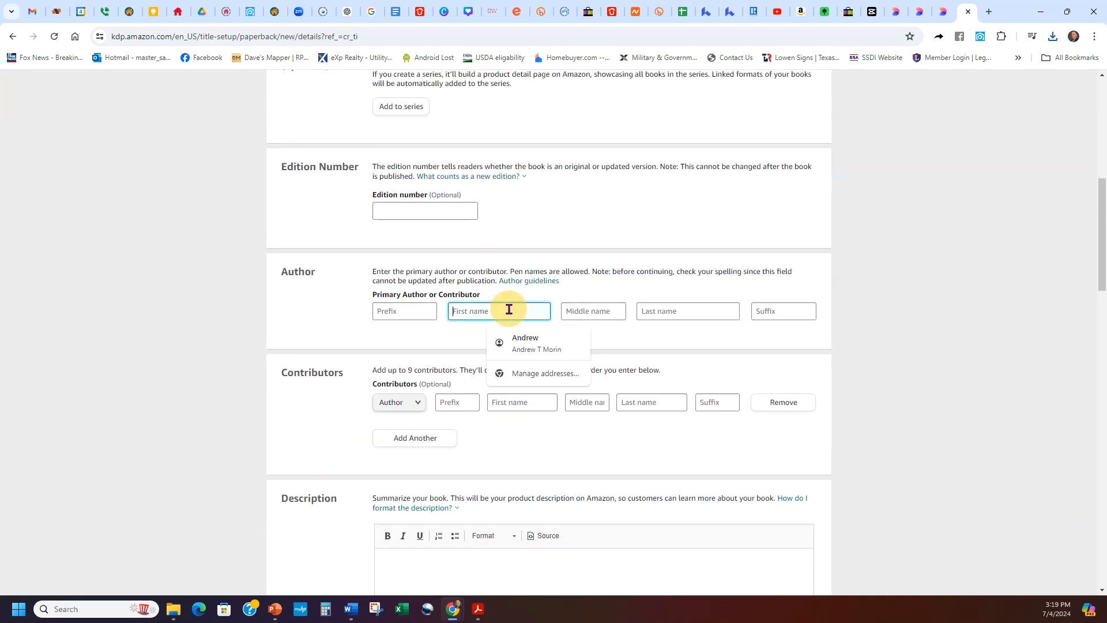
click(530, 344)
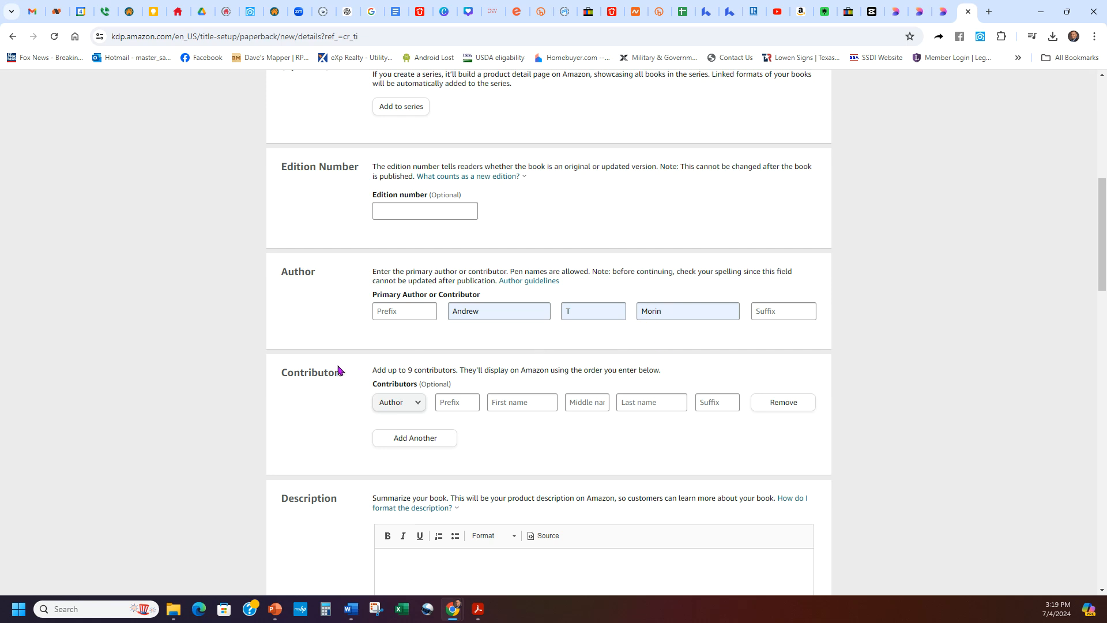
Step: Switch to the ChatGPT conversation and copy the generated book description from its title heading through the Call to Action paragraph
scroll(327, 362, down, 3)
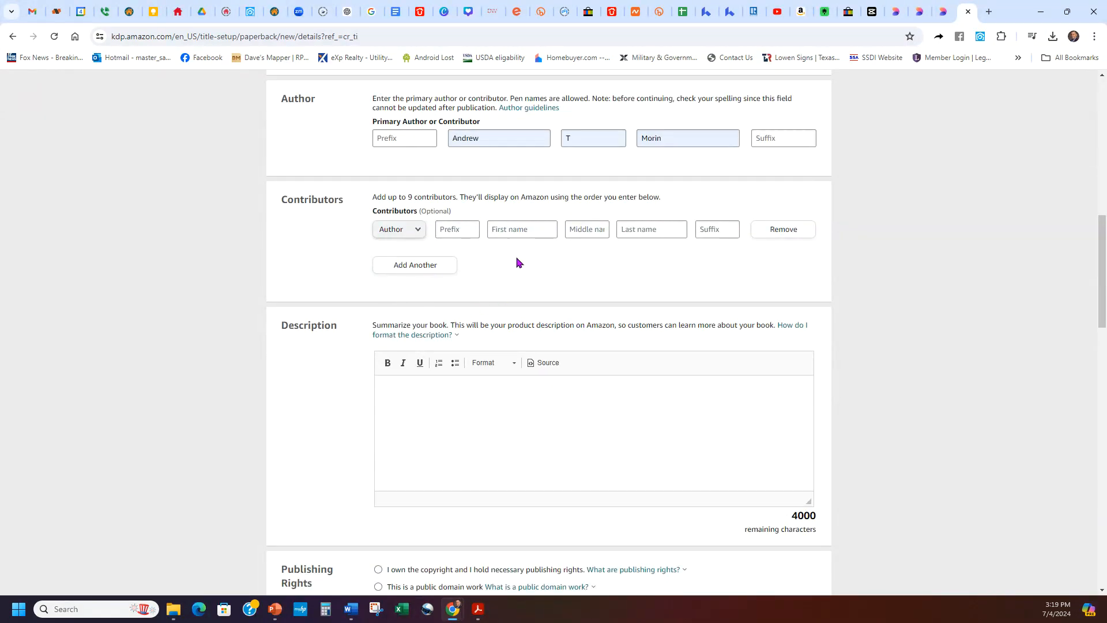
scroll(714, 361, down, 1)
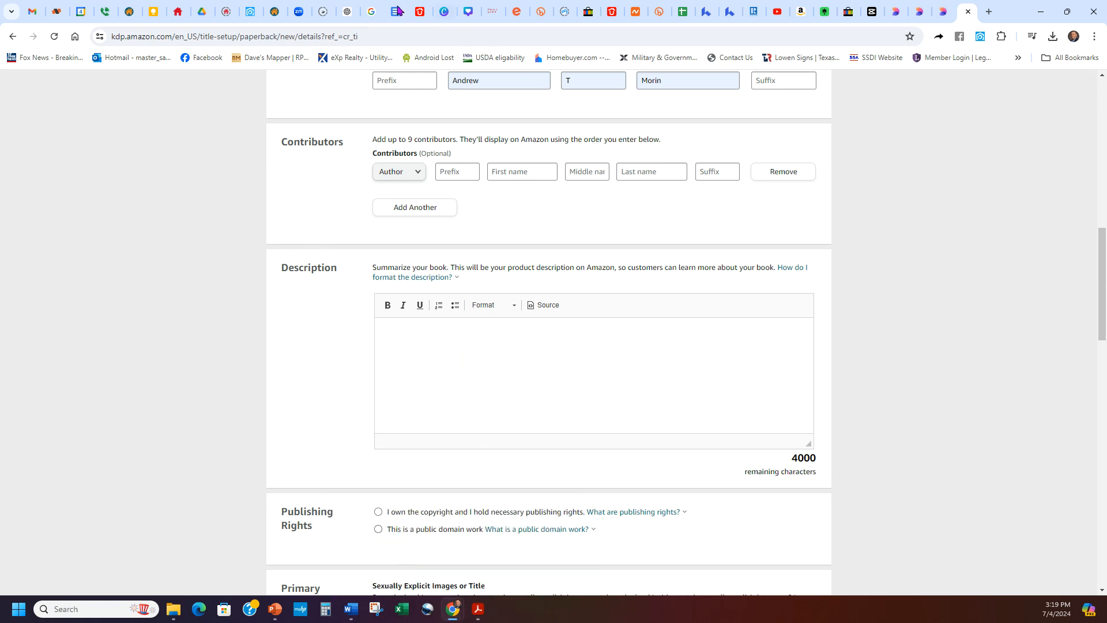
click(348, 11)
scroll(652, 330, up, 2)
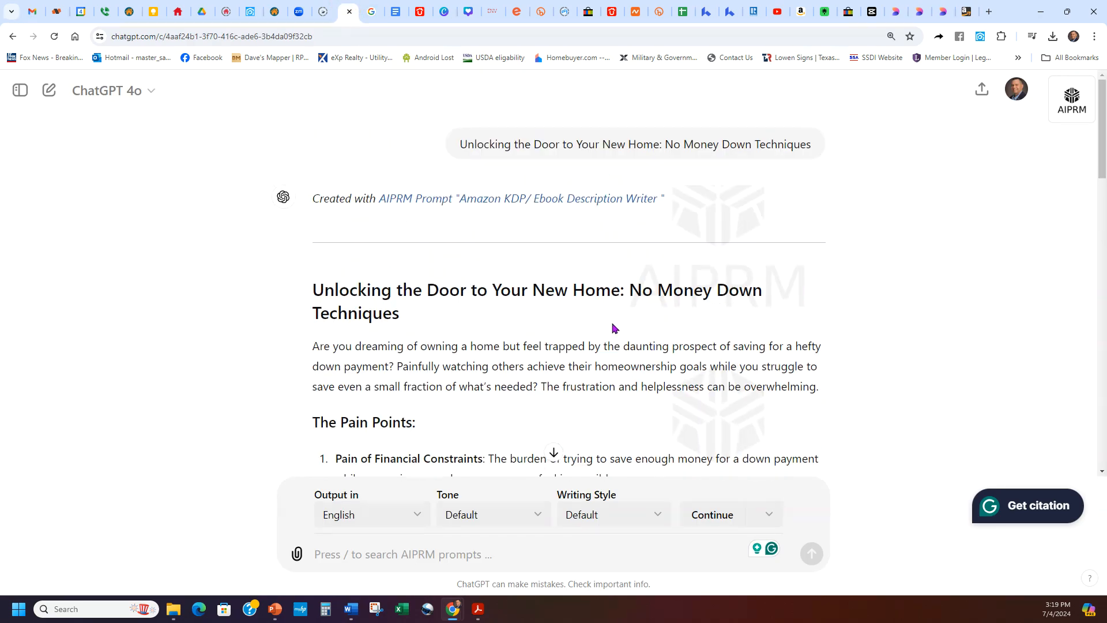
scroll(614, 324, down, 3)
scroll(583, 168, down, 10)
drag(317, 116, 782, 231)
scroll(586, 240, down, 8)
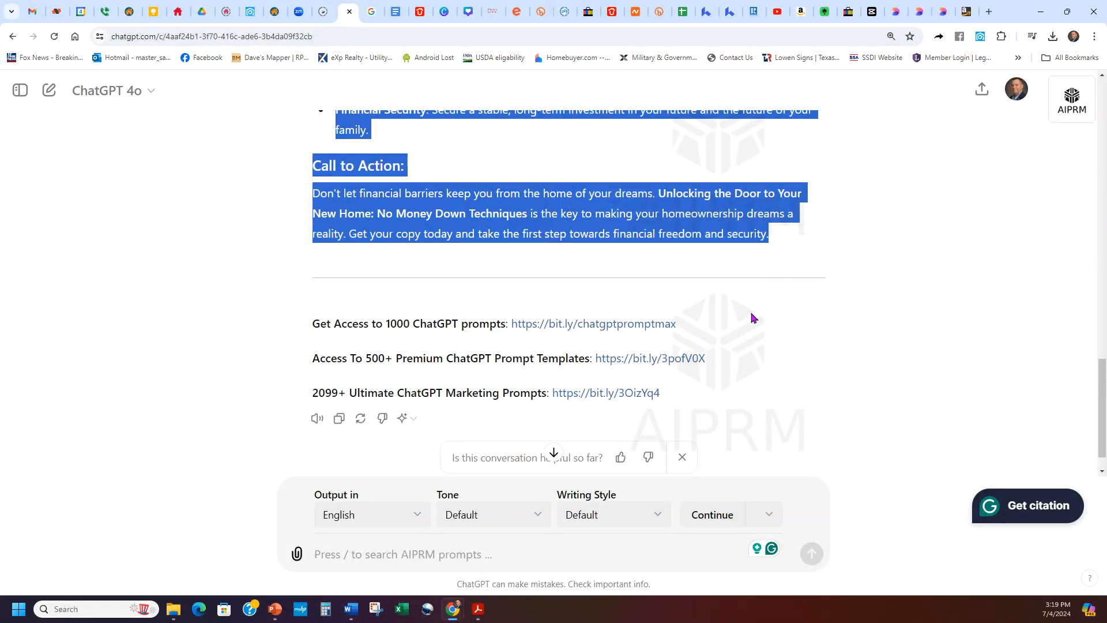
Step: Return to the KDP paperback details and paste the copied text into the book's description
click(967, 11)
click(544, 363)
key(ctrl+v)
scroll(558, 358, up, 15)
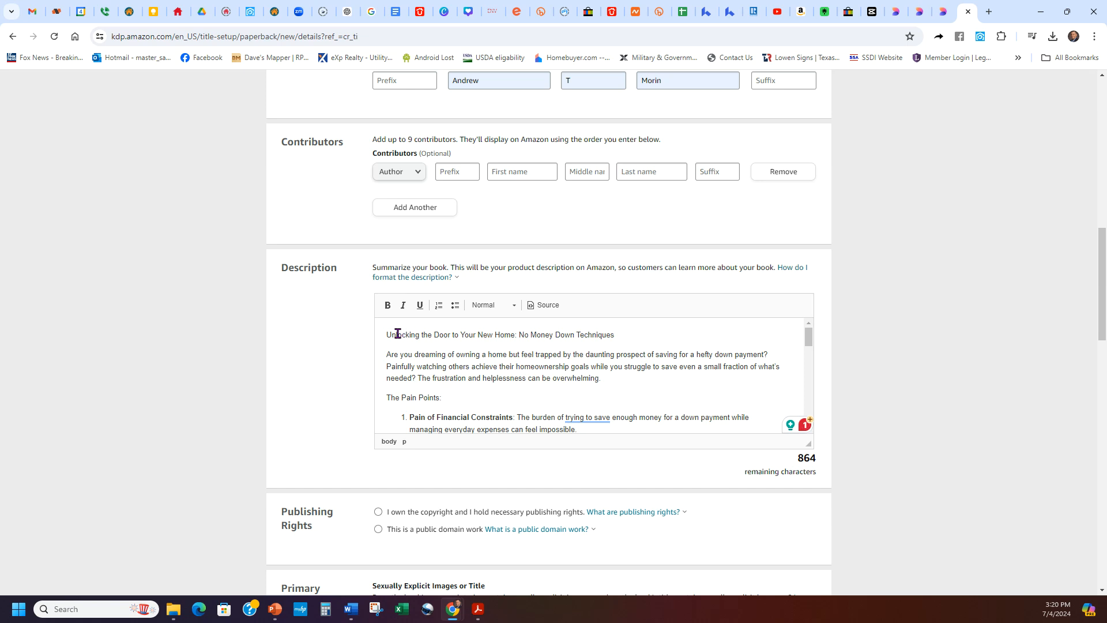
drag(664, 331, 388, 332)
click(501, 396)
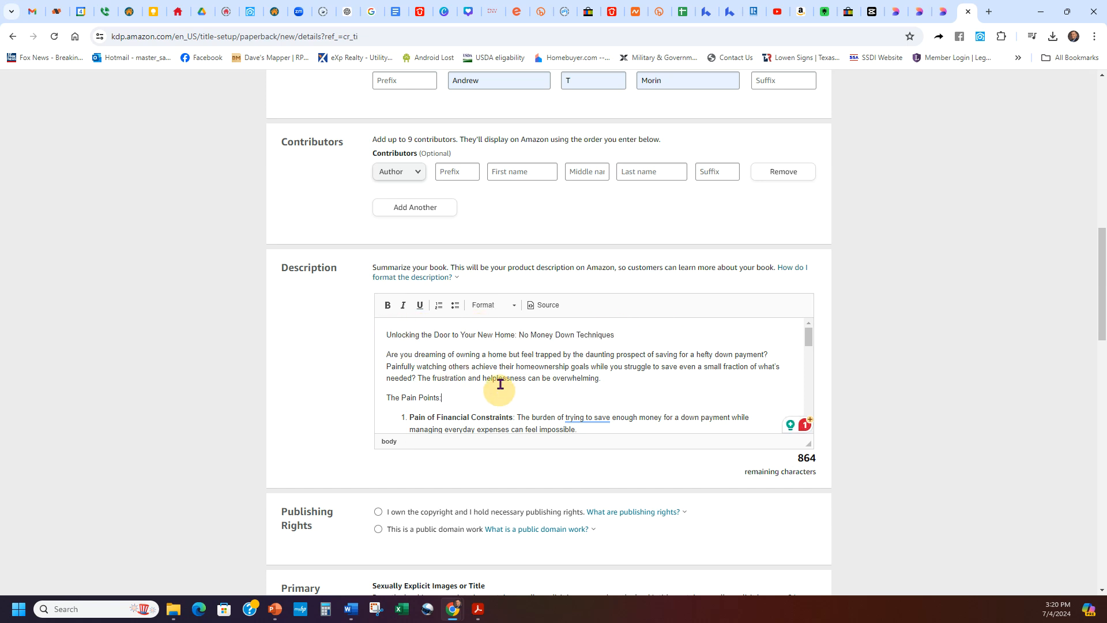
Step: Review the pasted description from the opening title through the Call to Action, dismissing the Grammarly upgrade offer
scroll(708, 351, down, 1)
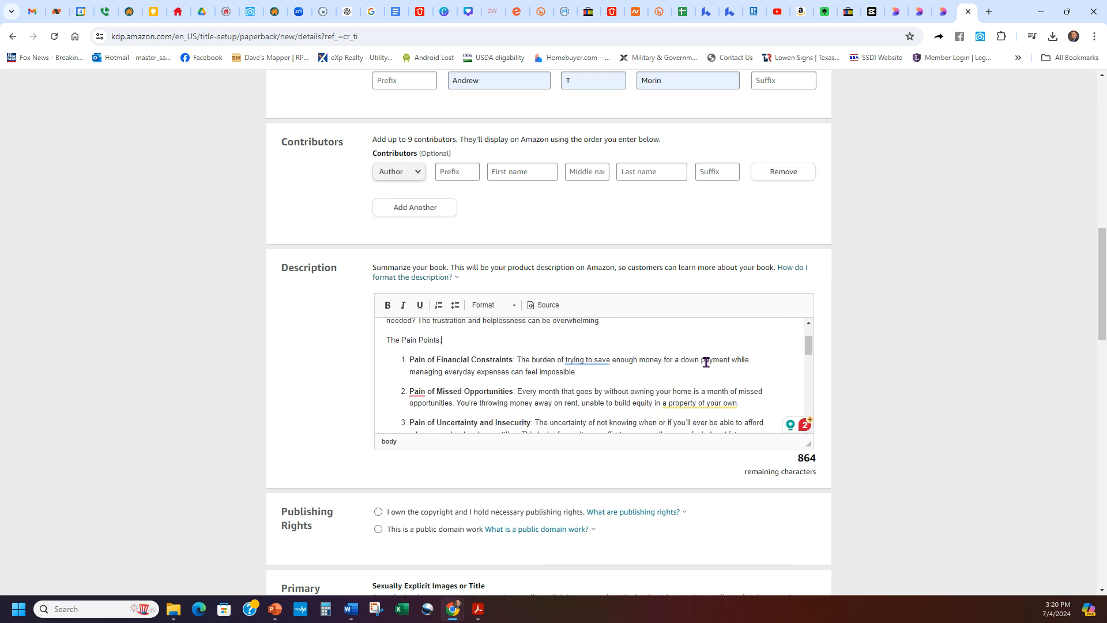
scroll(620, 381, down, 2)
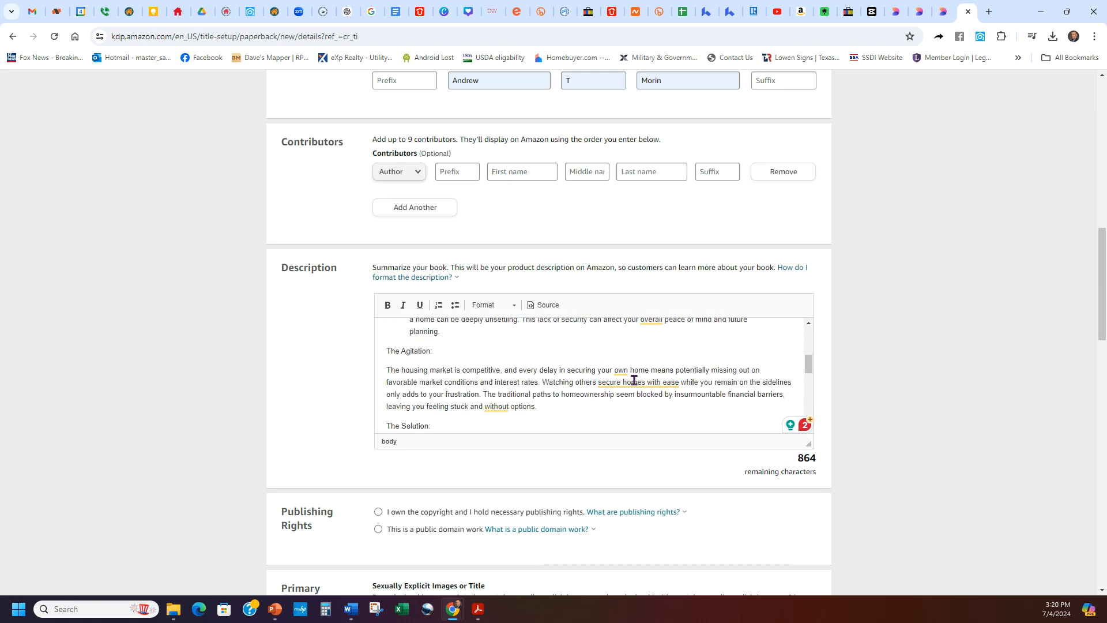
mouse_move(630, 384)
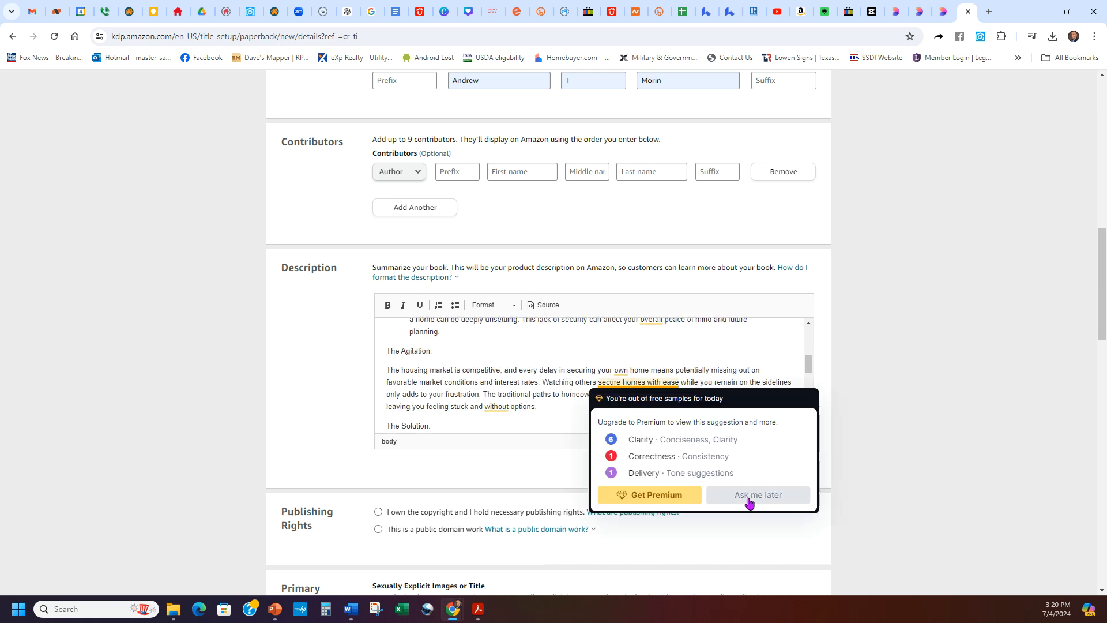
click(753, 495)
scroll(547, 369, down, 5)
scroll(548, 365, down, 7)
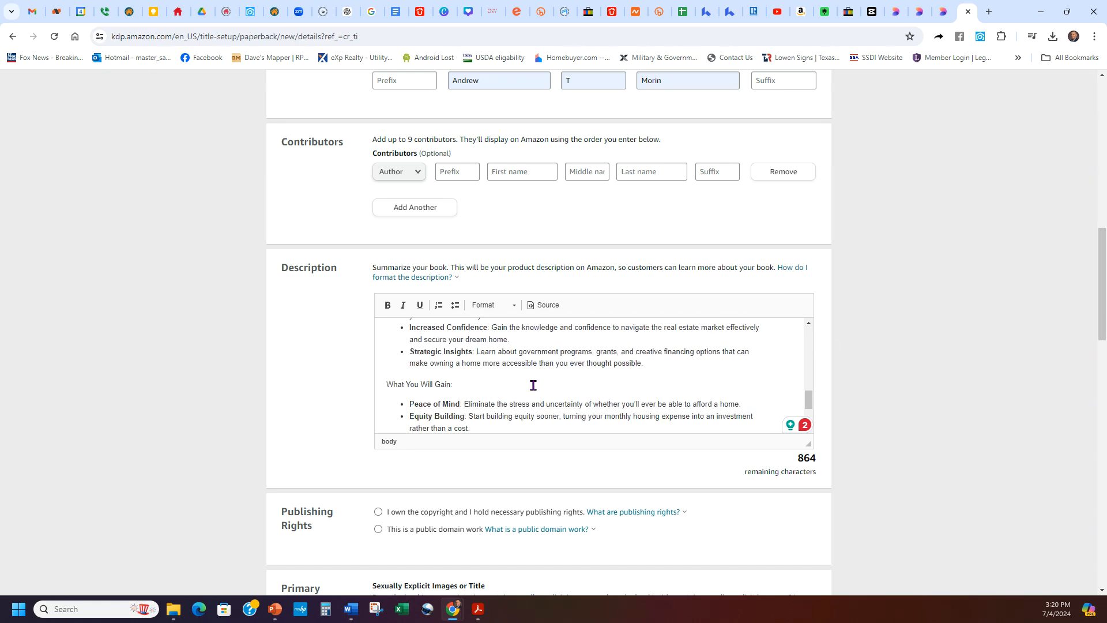
scroll(721, 427, up, 2)
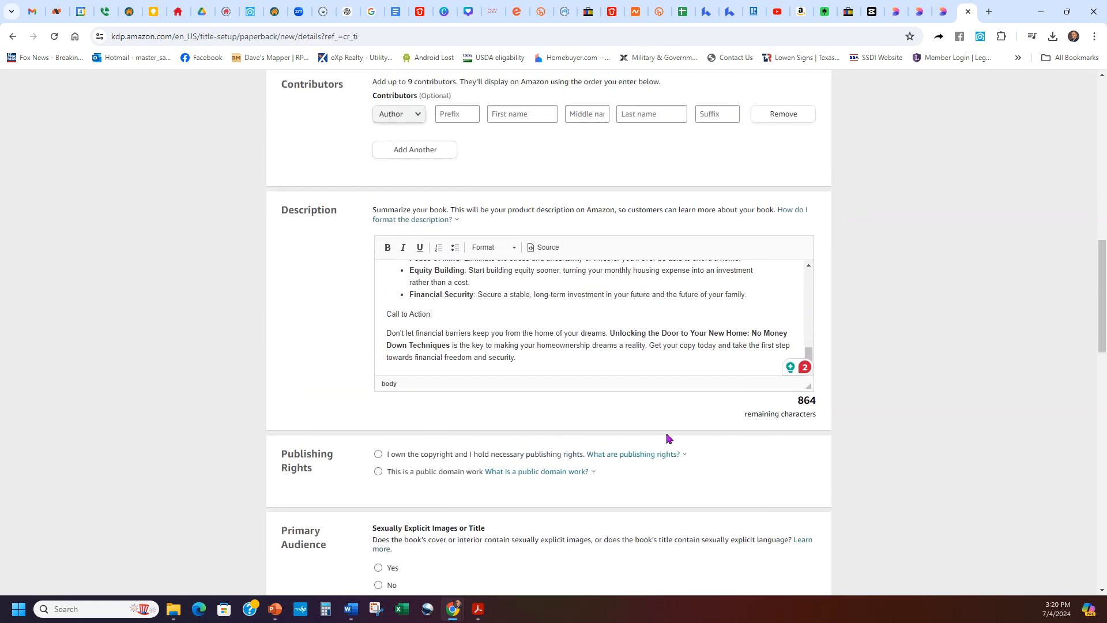
scroll(577, 461, up, 5)
scroll(594, 443, up, 5)
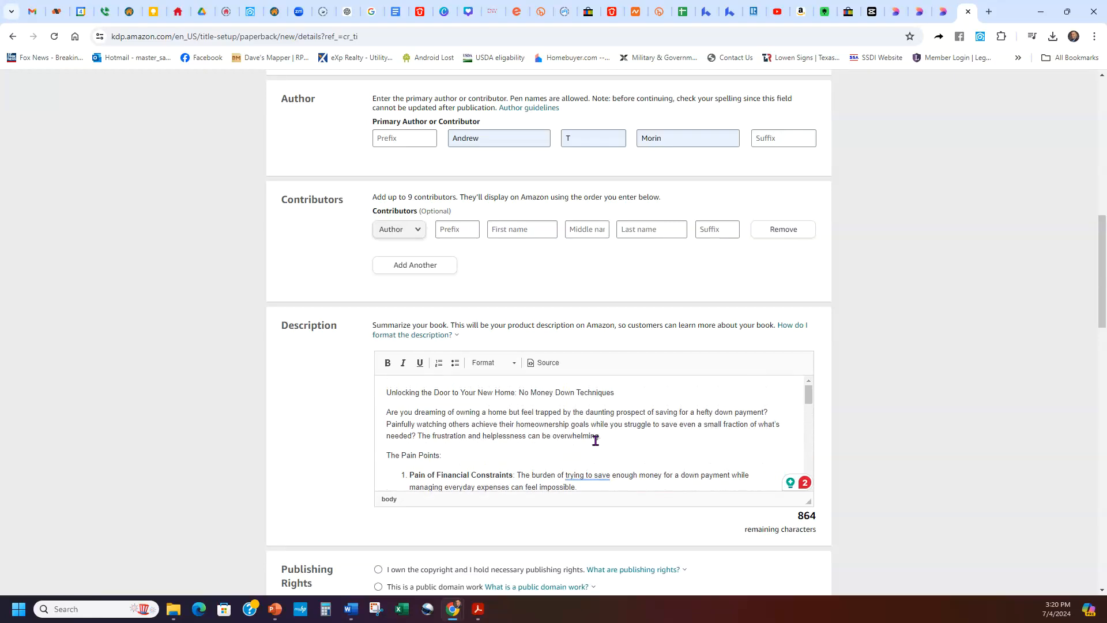
scroll(858, 381, down, 3)
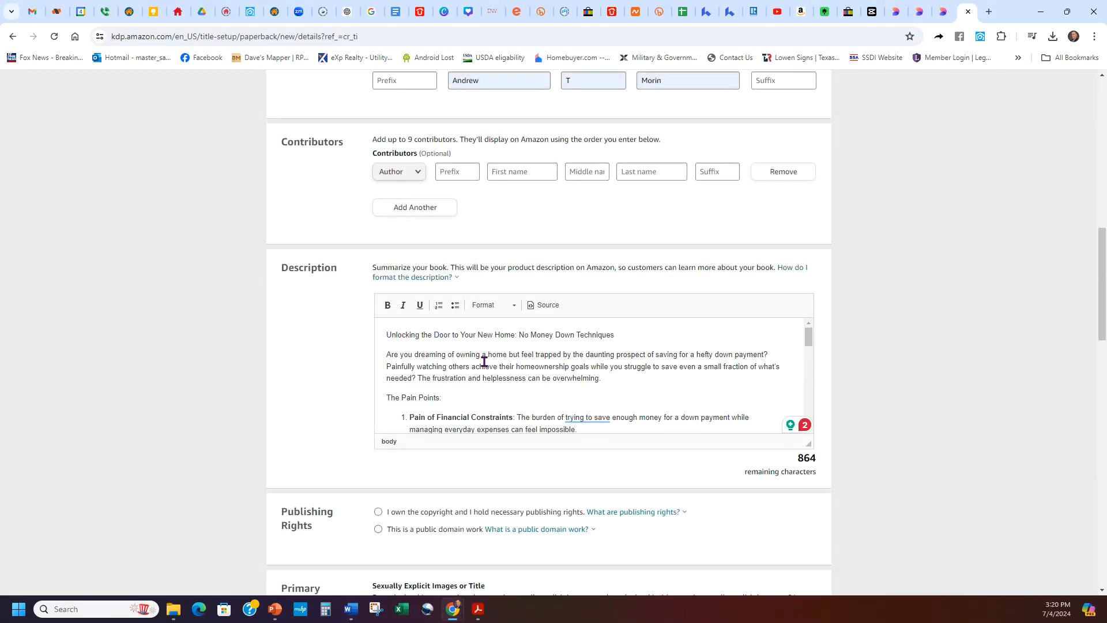
scroll(444, 364, down, 2)
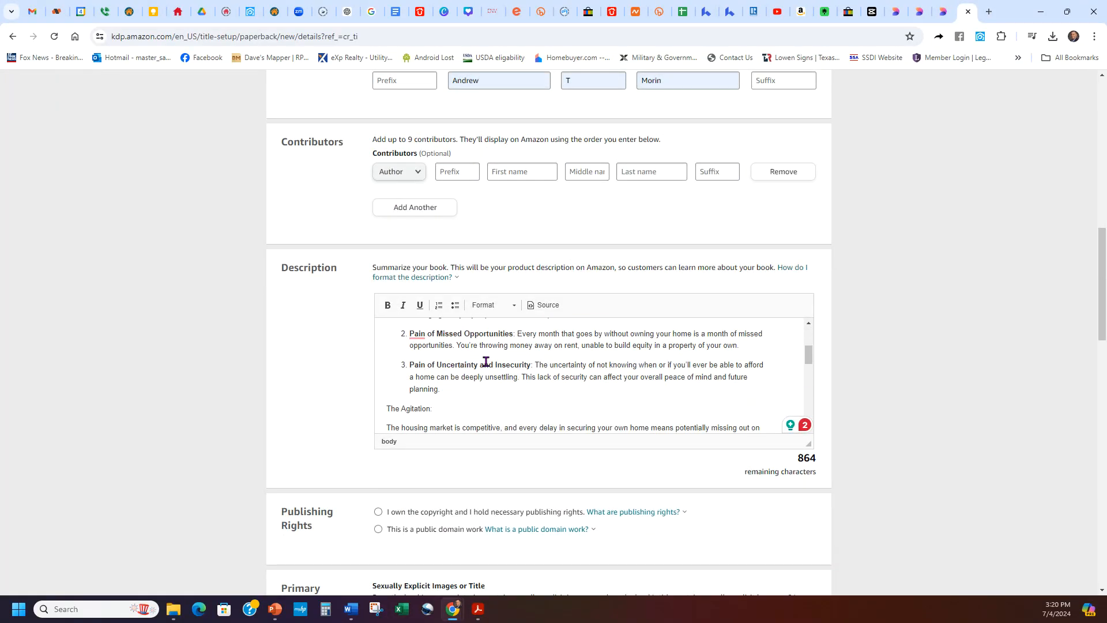
scroll(490, 367, up, 1)
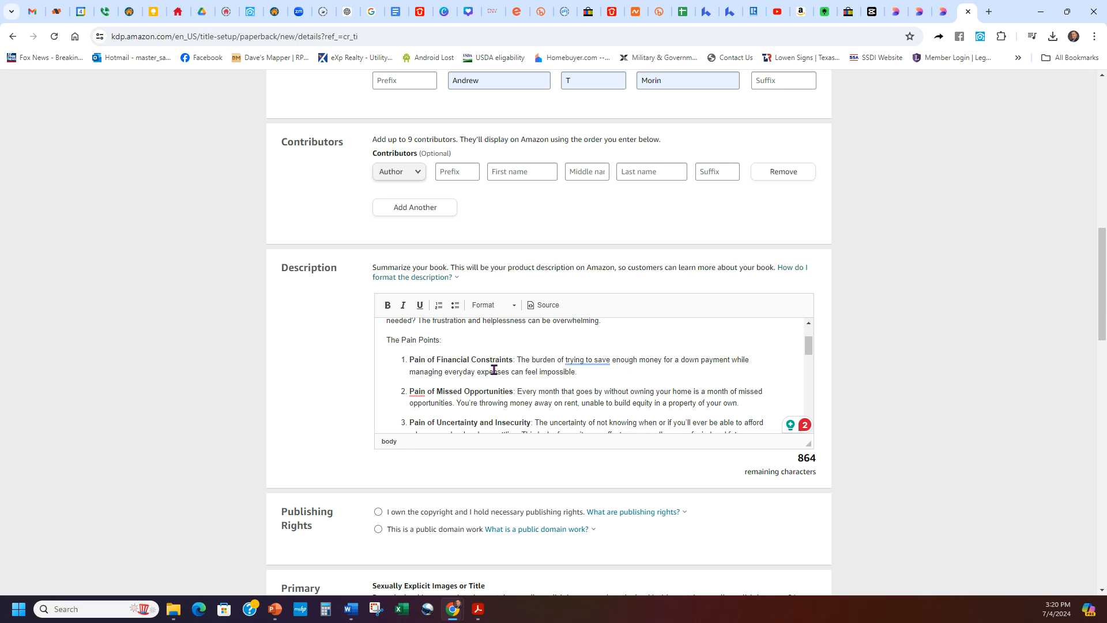
scroll(427, 349, down, 5)
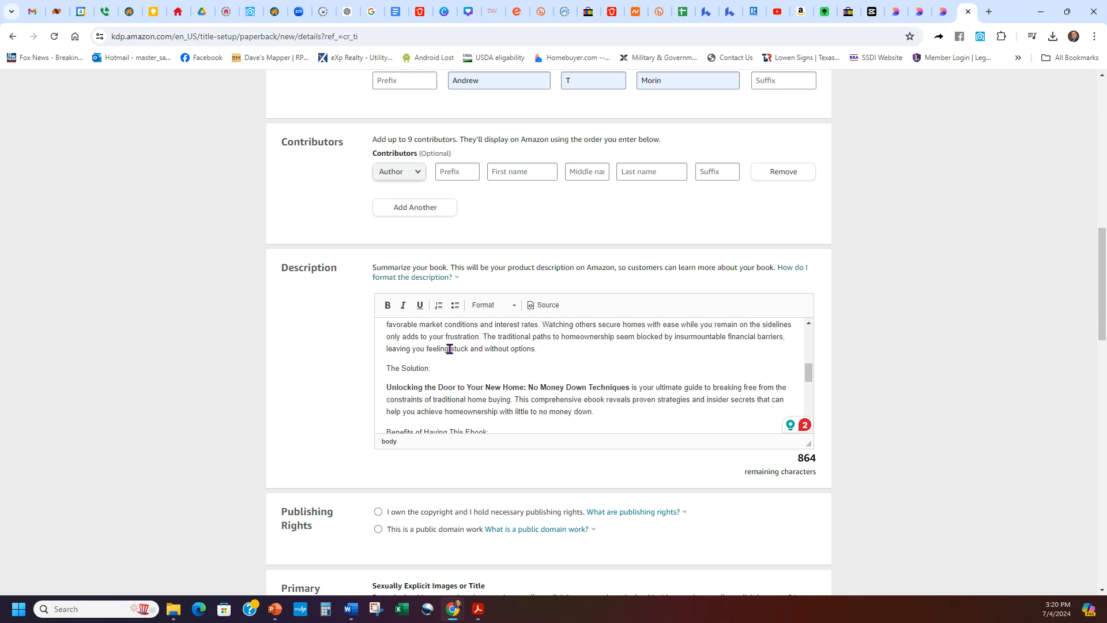
scroll(483, 368, up, 6)
scroll(475, 386, down, 2)
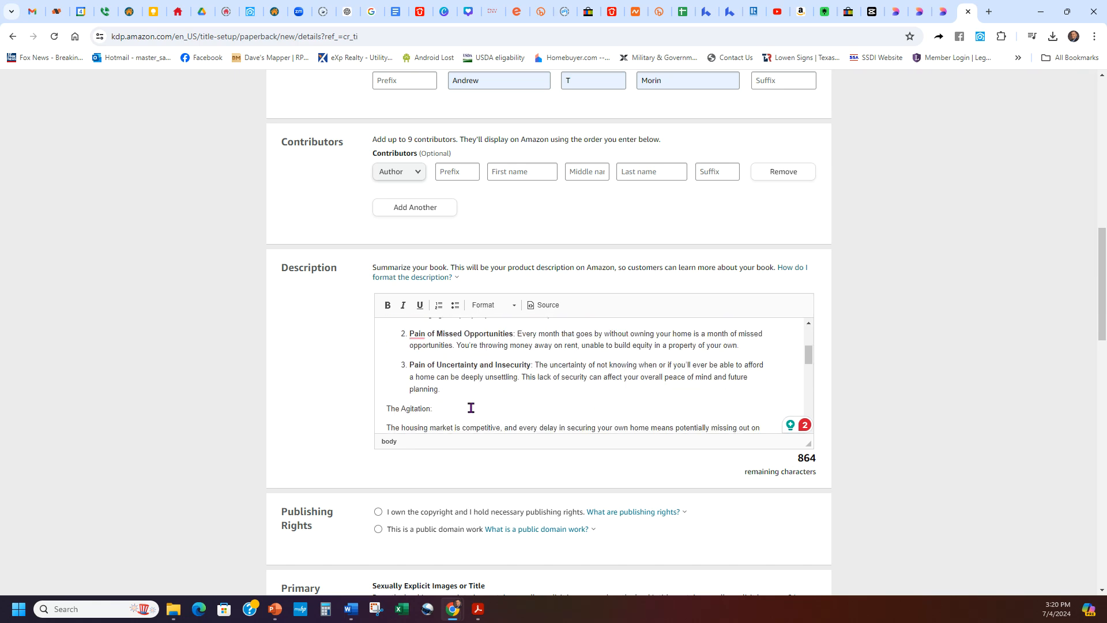
scroll(407, 391, down, 3)
scroll(507, 376, up, 5)
Step: Declare ownership of the copyright and publishing rights, and answer No to sexually explicit images or title
scroll(334, 396, down, 4)
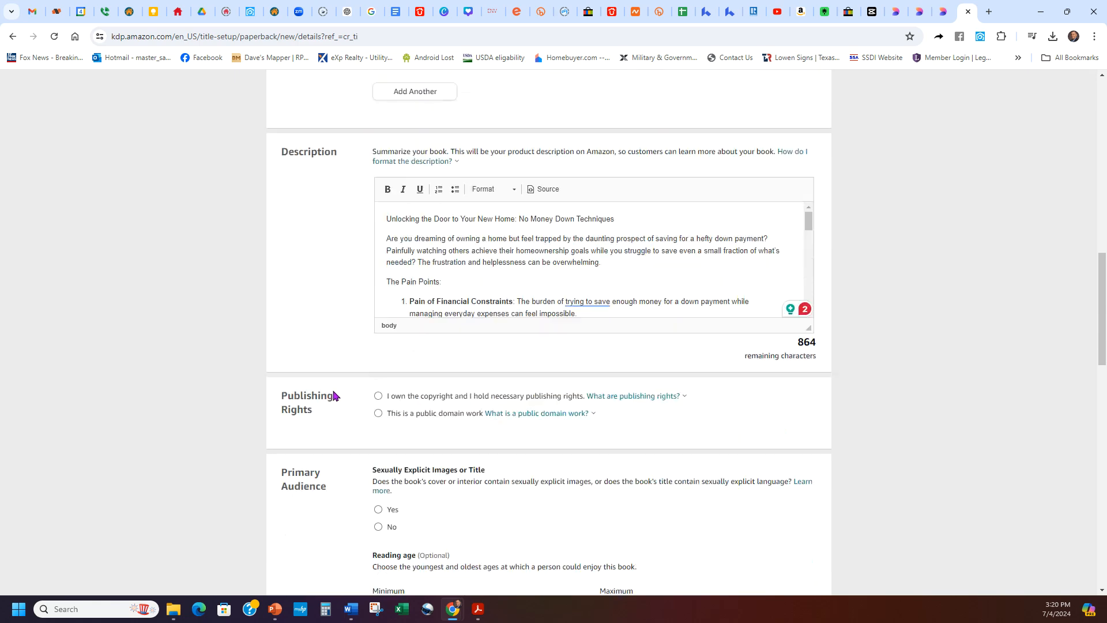
click(378, 281)
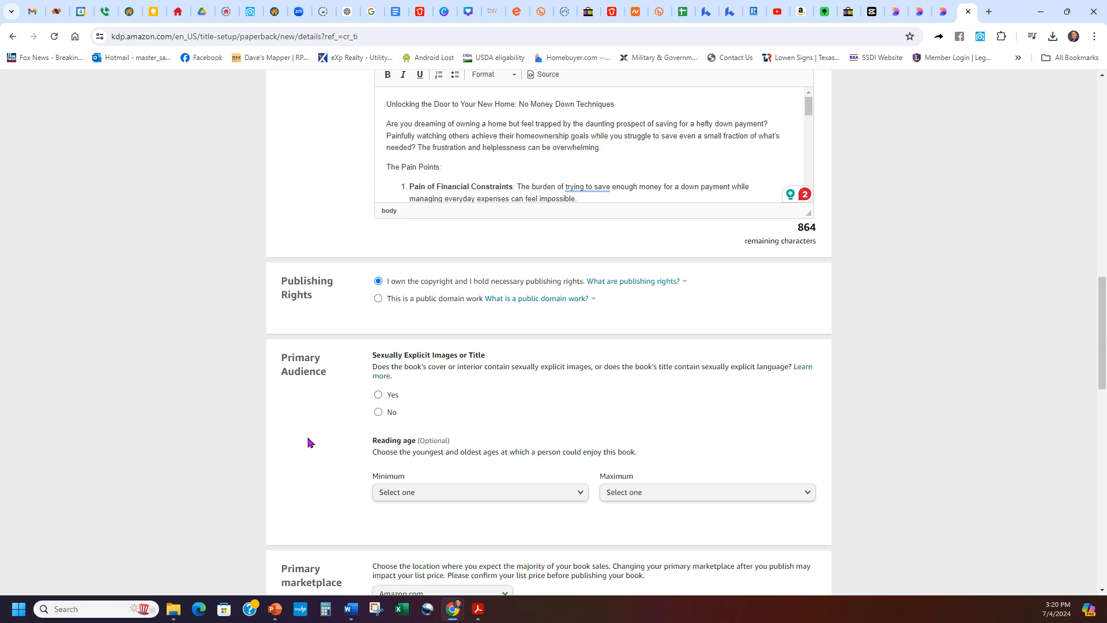
click(377, 413)
scroll(324, 442, down, 3)
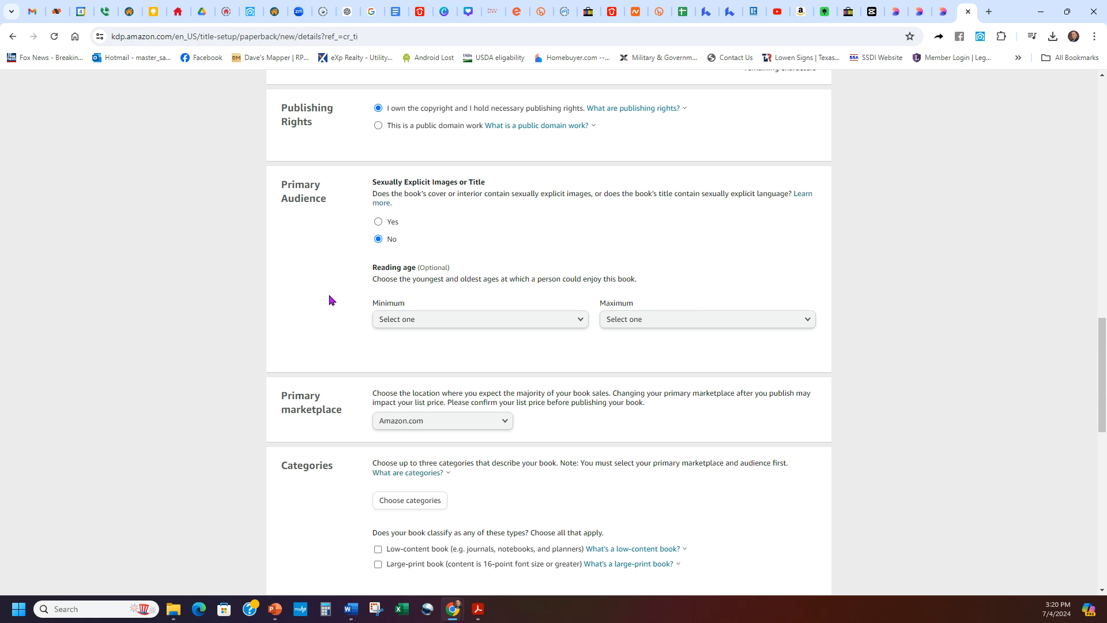
Step: Assign the book to the category Business & Money › Real Estate › Buying & Selling Homes and save the categories
scroll(329, 299, down, 3)
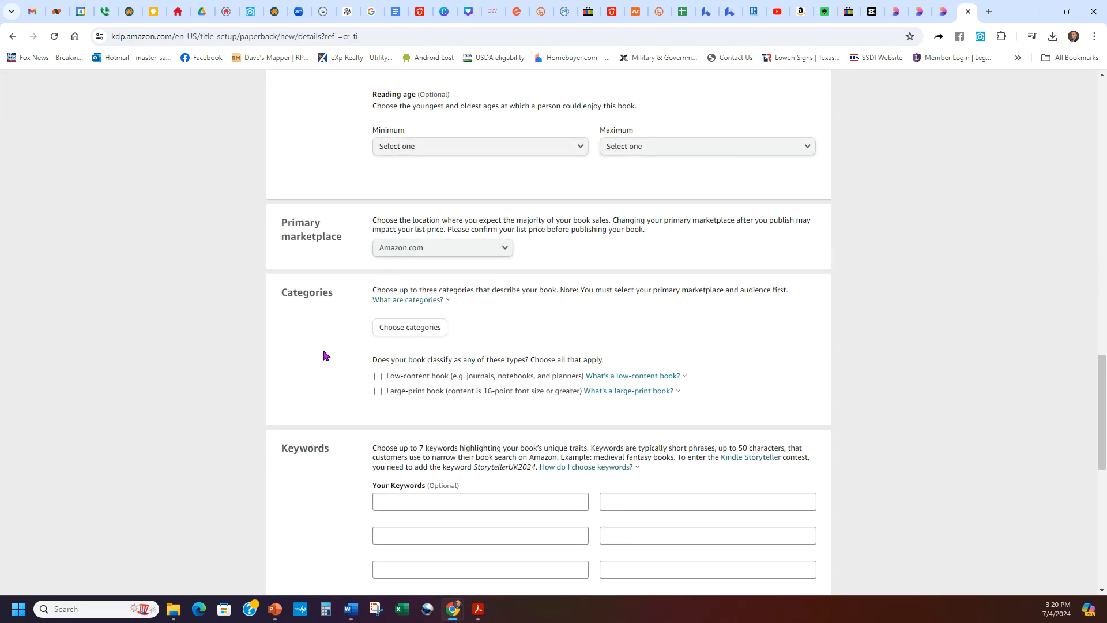
scroll(324, 356, down, 1)
click(411, 269)
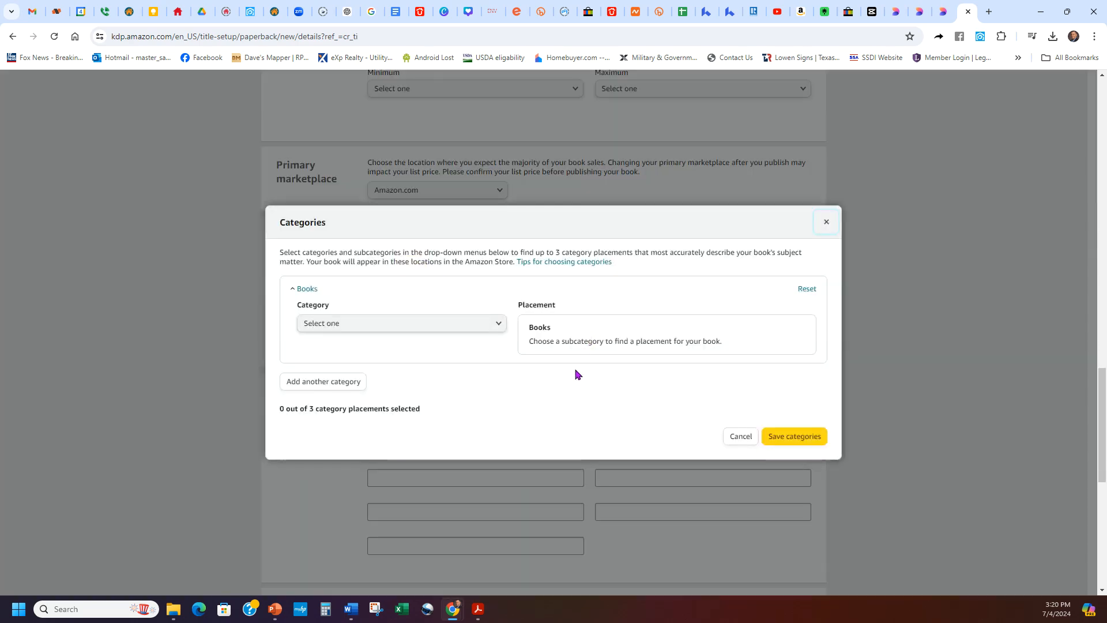
click(457, 323)
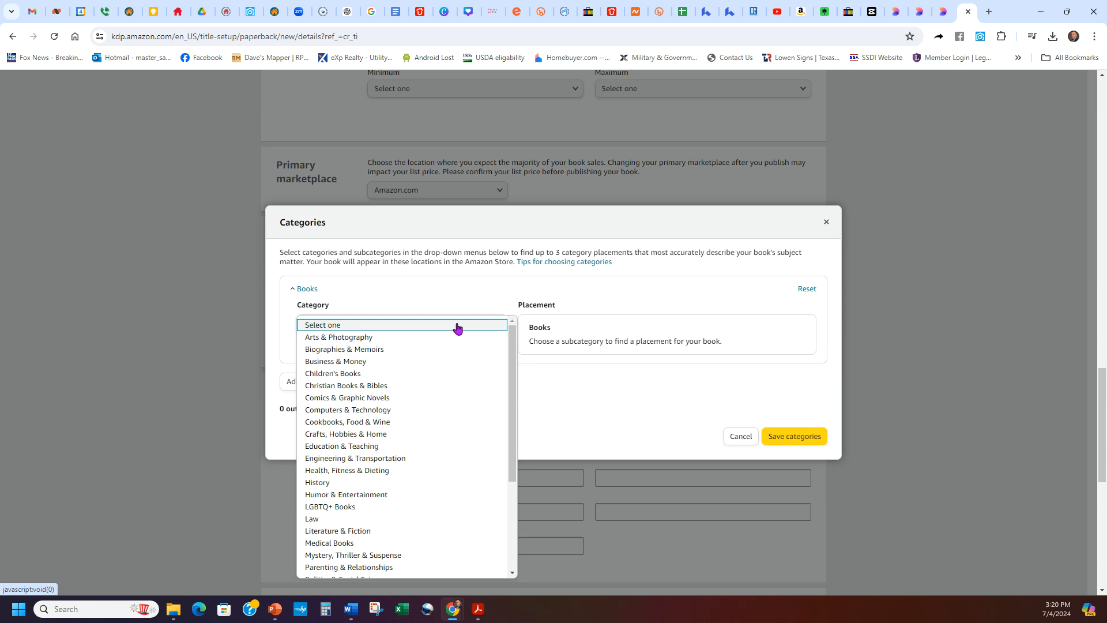
click(368, 361)
click(474, 357)
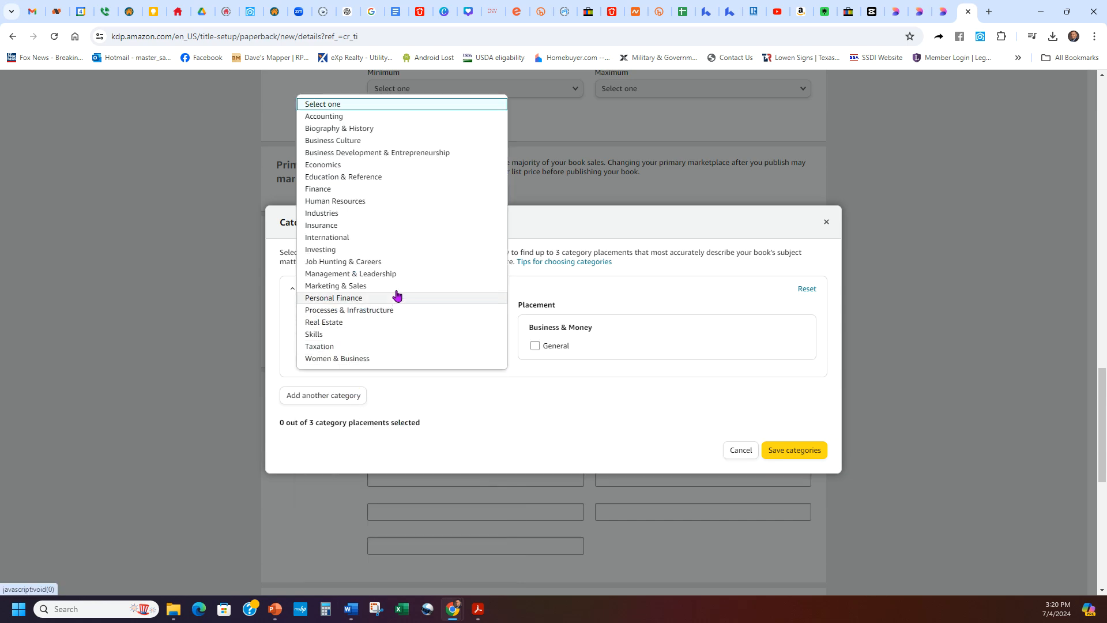
click(354, 323)
click(594, 347)
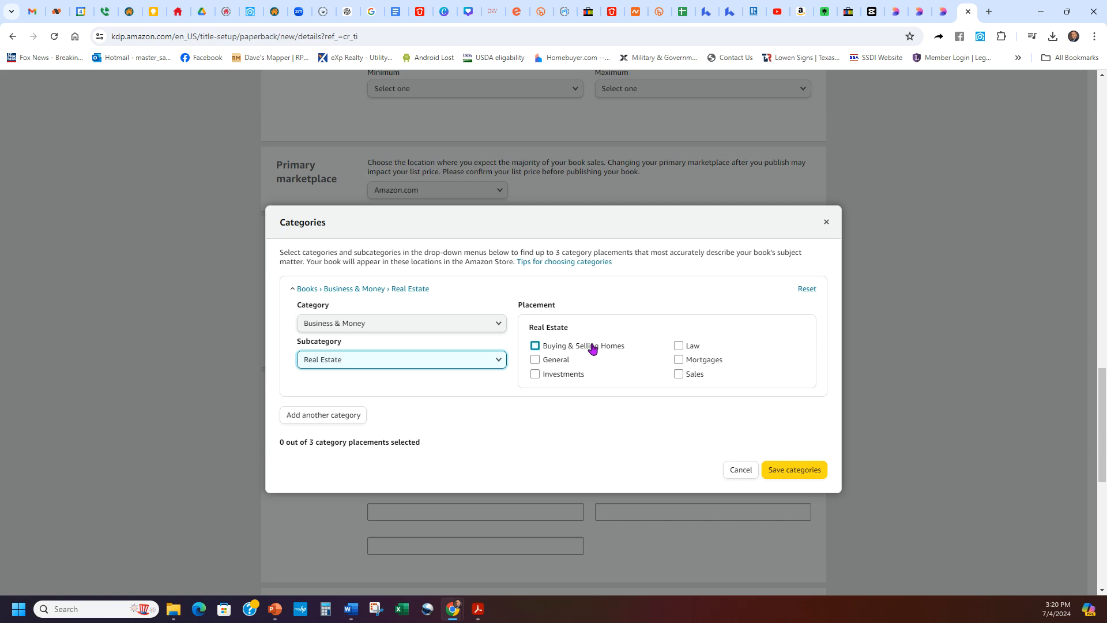
click(795, 487)
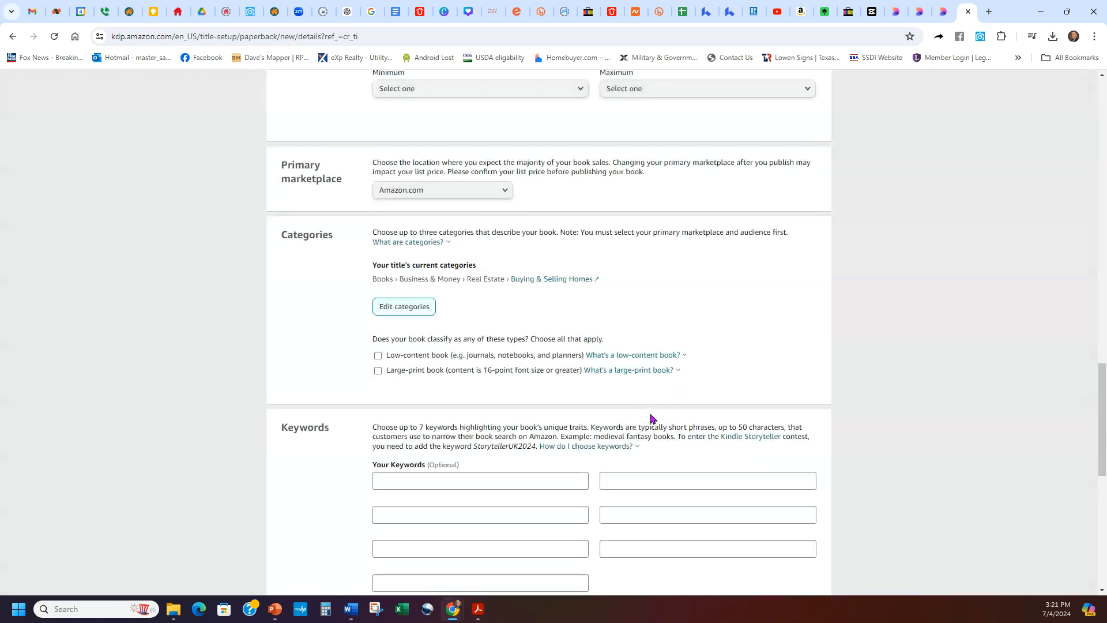
Step: Copy the sentence "Choose up to 7 keywords highlighting your book's unique traits." from the Keywords section
scroll(554, 331, down, 3)
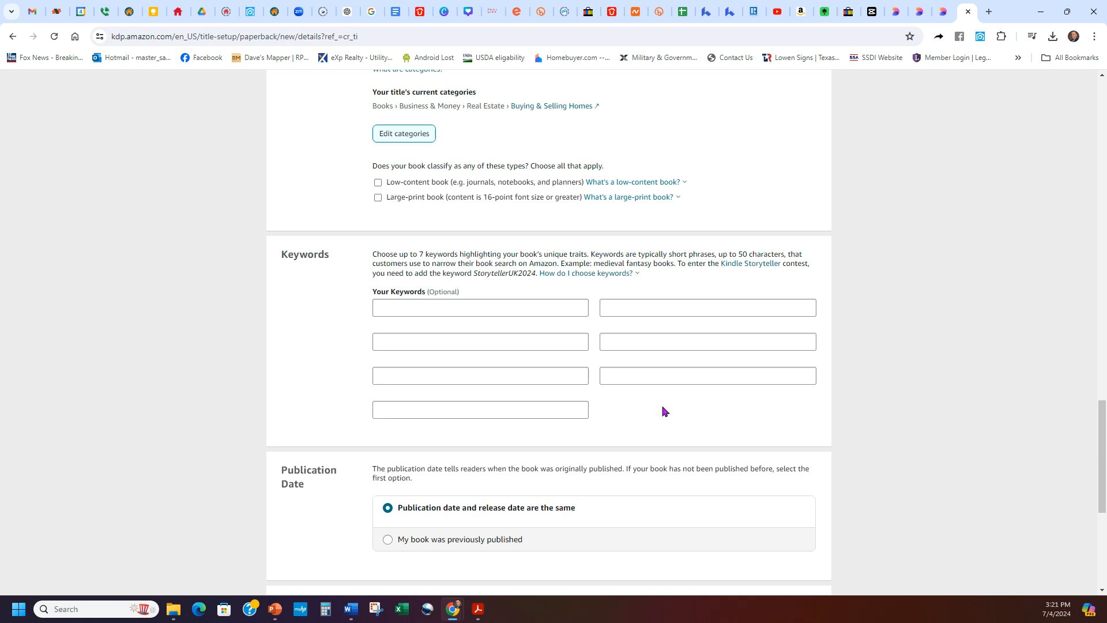
scroll(663, 411, down, 1)
scroll(652, 410, up, 1)
drag(590, 255, 373, 254)
key(ctrl+c)
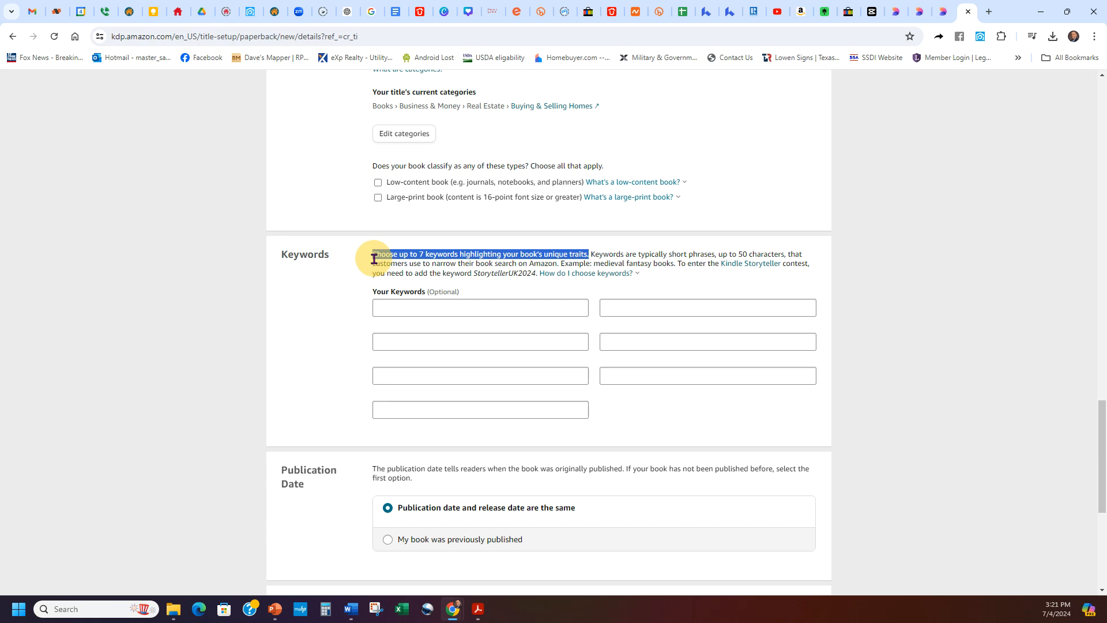
Step: Switch to ChatGPT and open the No Down Payment conversation from today's chat history, hiding the history list again
click(349, 11)
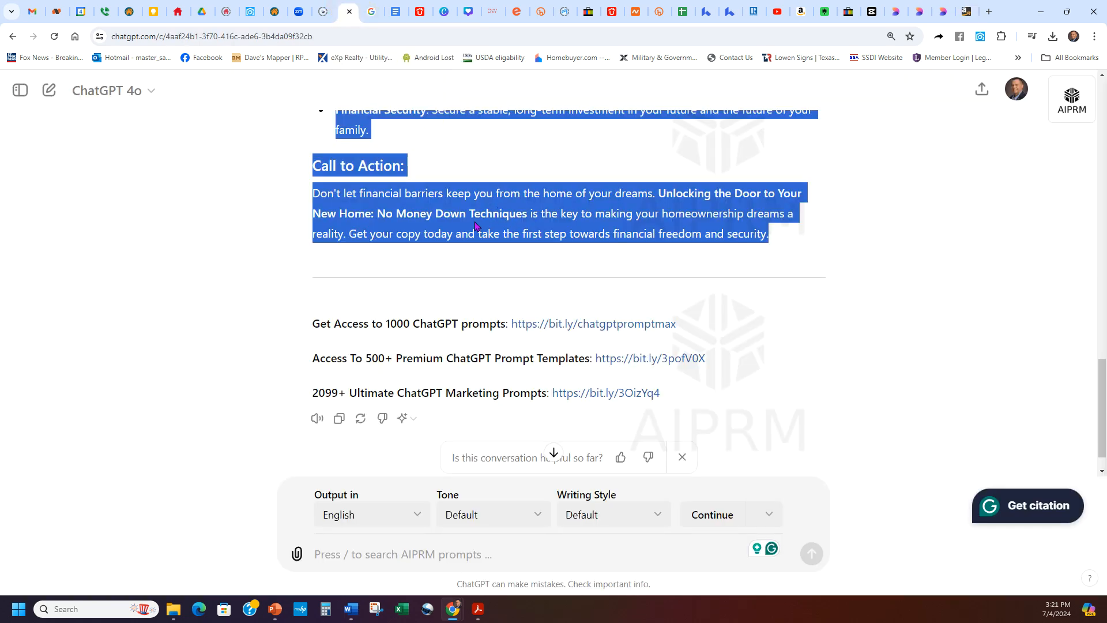
click(20, 90)
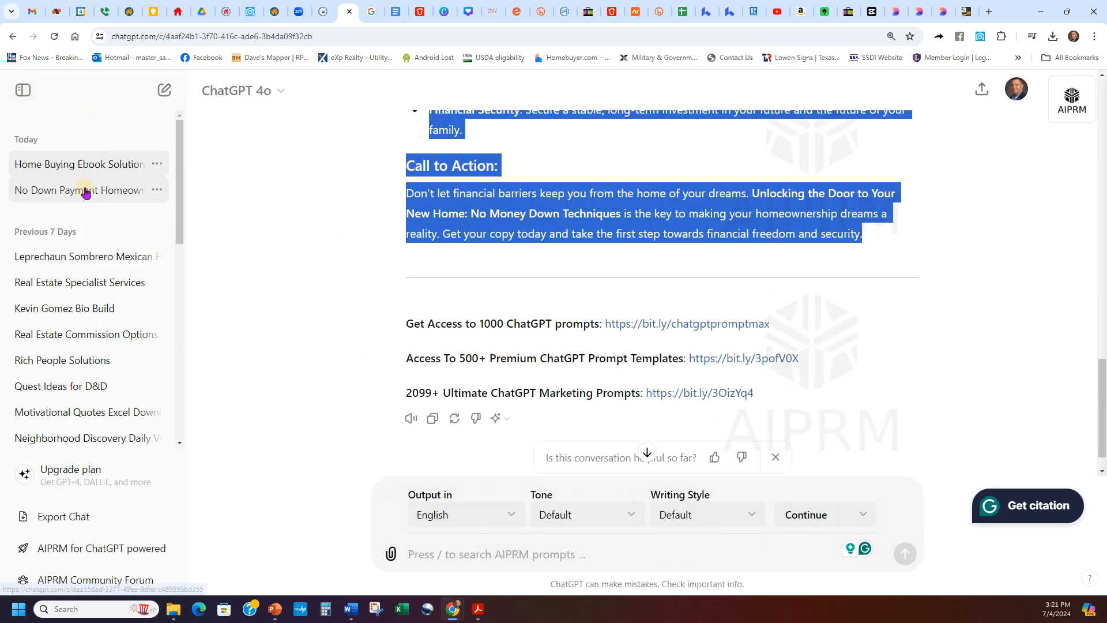
click(116, 190)
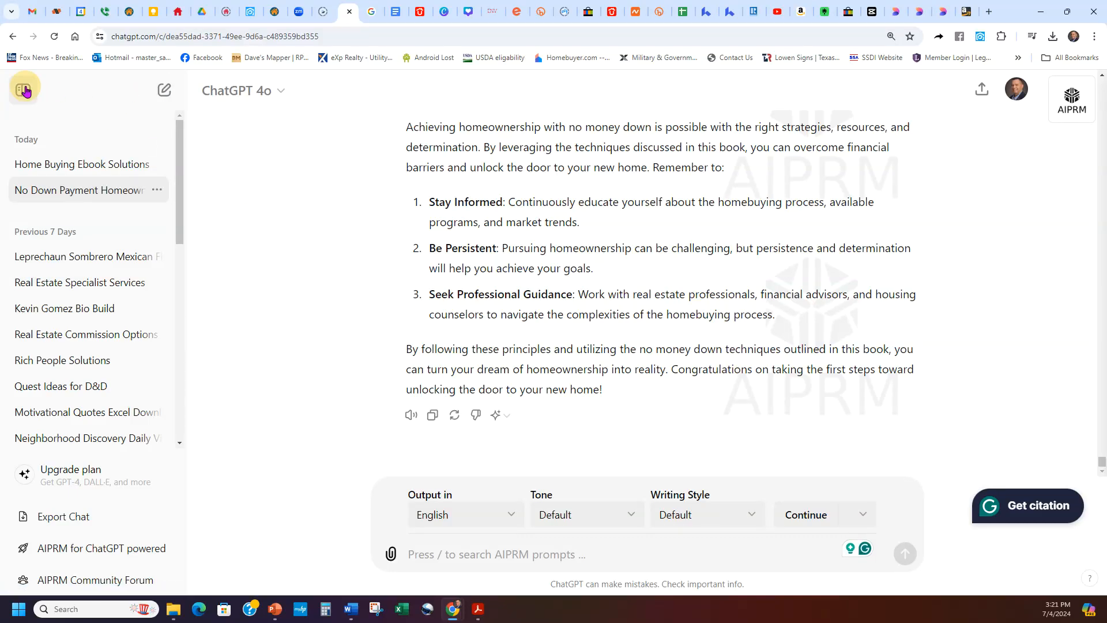
click(23, 90)
Step: Draft the prompt "please create me 7 keywords highlighting your book's unique traits." using the copied sentence without "Choose up to"
click(484, 555)
text(please create me)
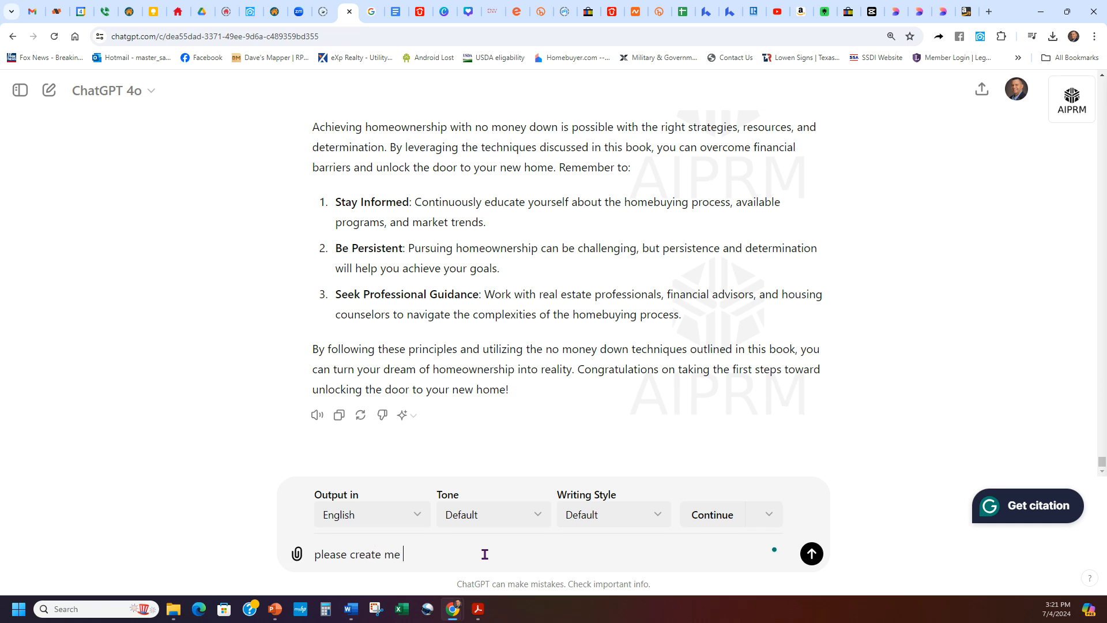
key(ctrl+v)
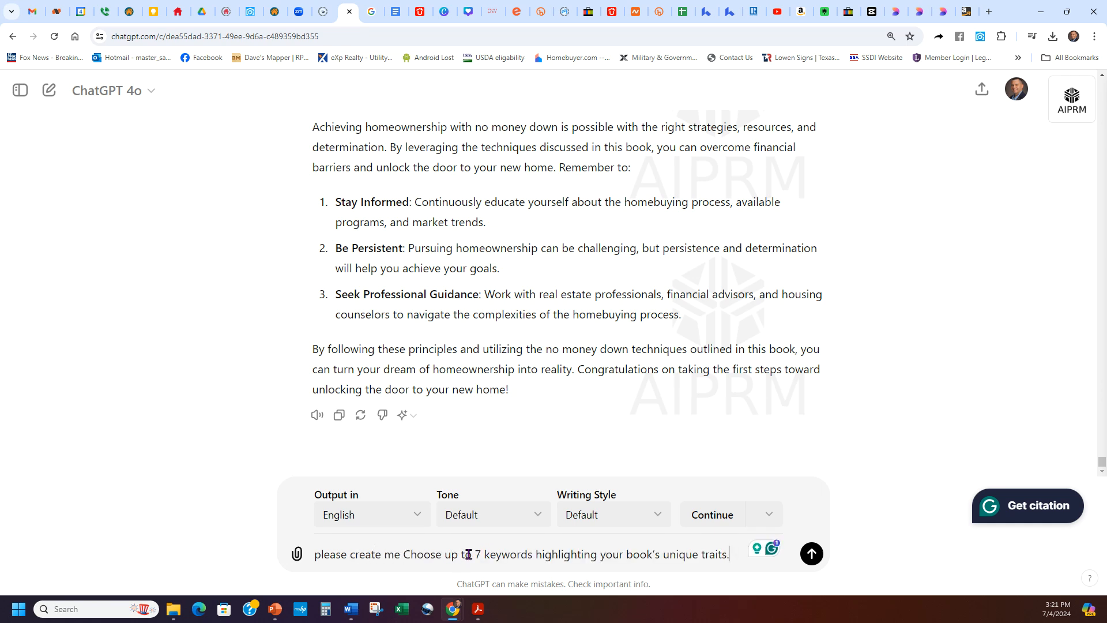
drag(468, 554, 403, 557)
key(BackSpace)
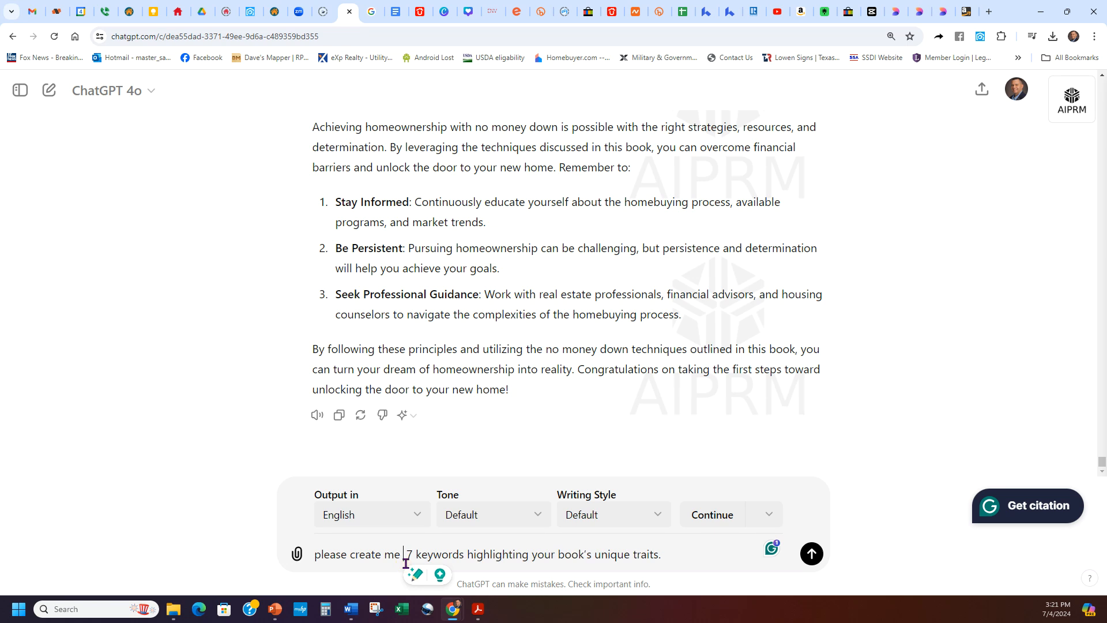
key(Delete)
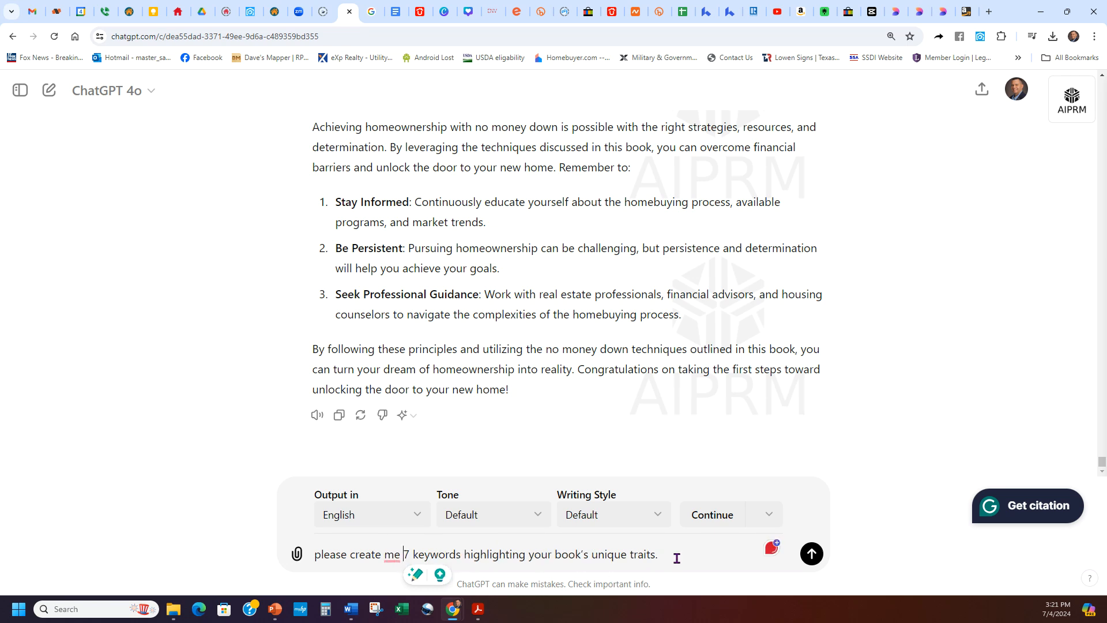
Step: Reword the prompt to "please create 7 keywords that highlight this book's unique traits." and send it
click(461, 554)
text(that)
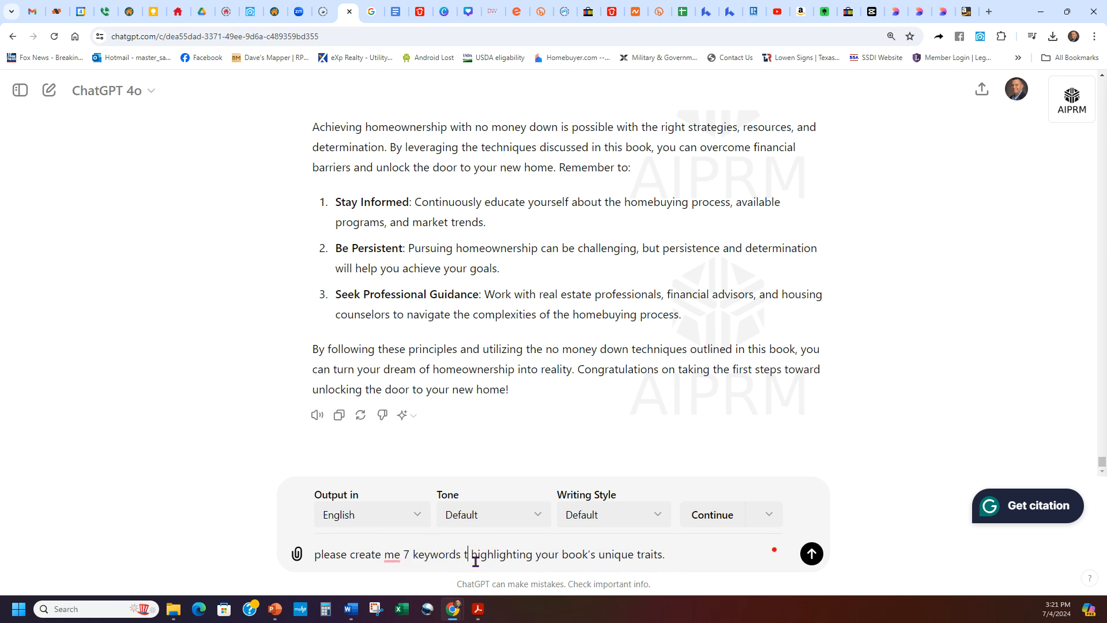
click(385, 554)
click(404, 484)
click(496, 555)
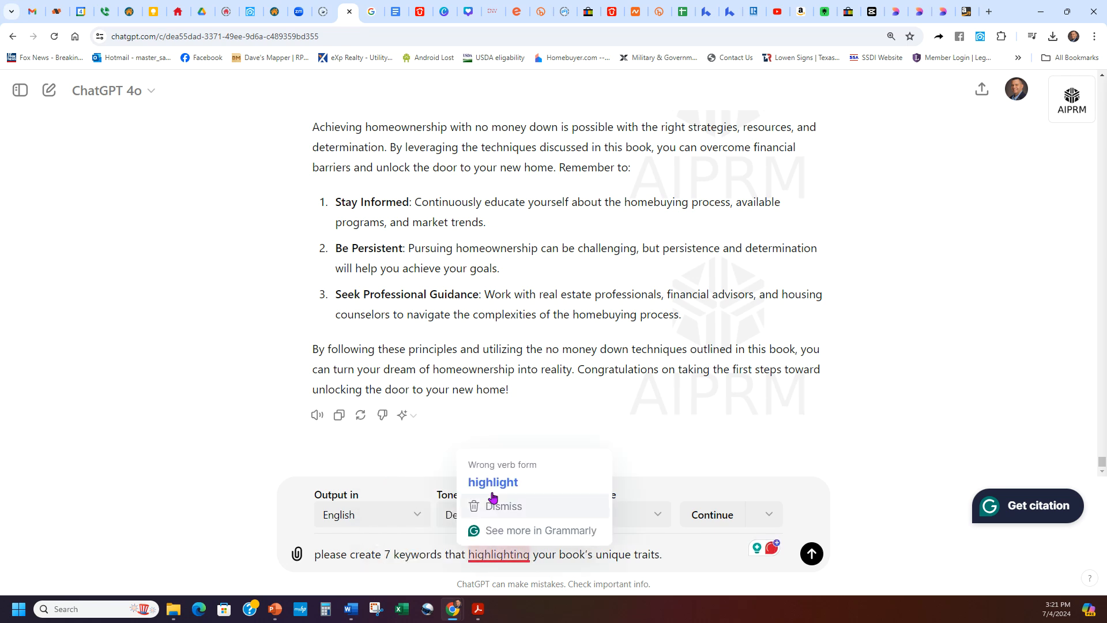
click(489, 483)
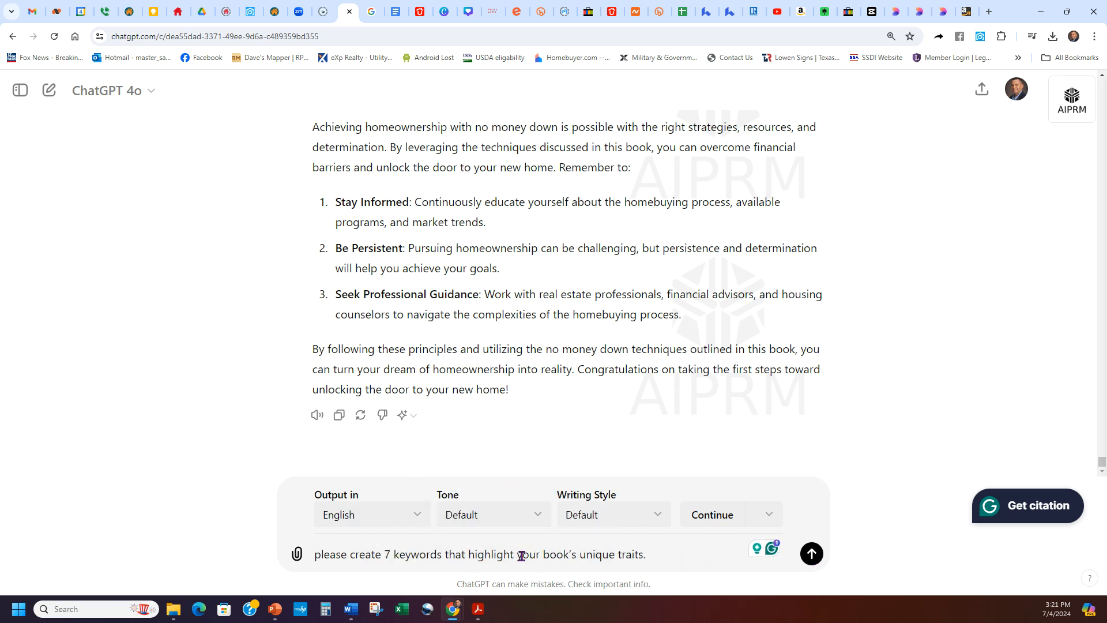
text(this)
key(Delete)
key(Delete)
key(Delete)
key(Delete)
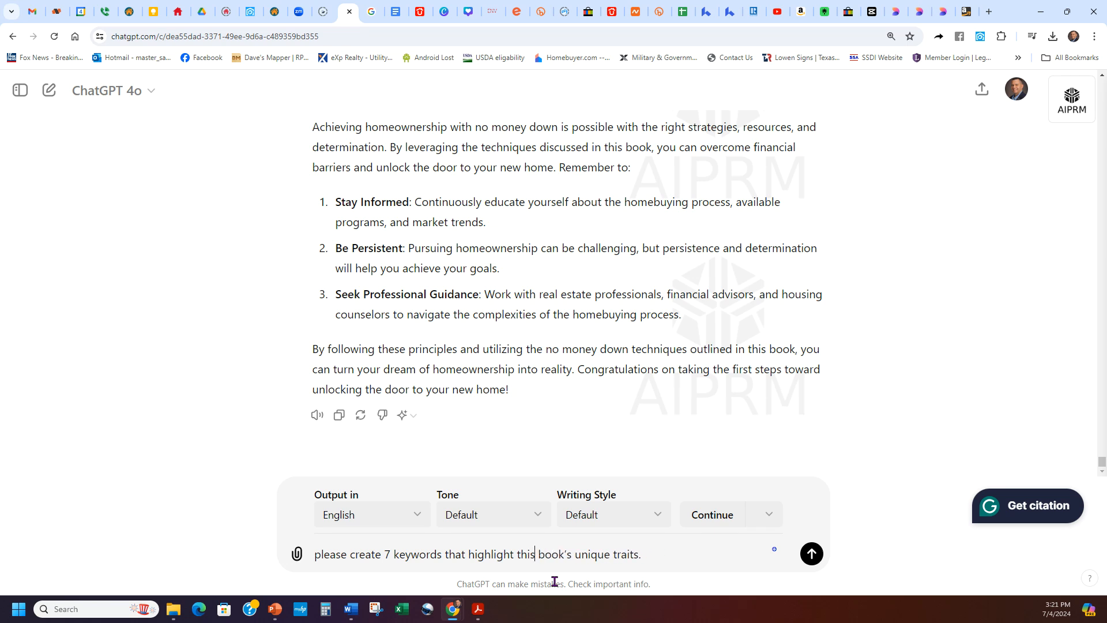
click(811, 554)
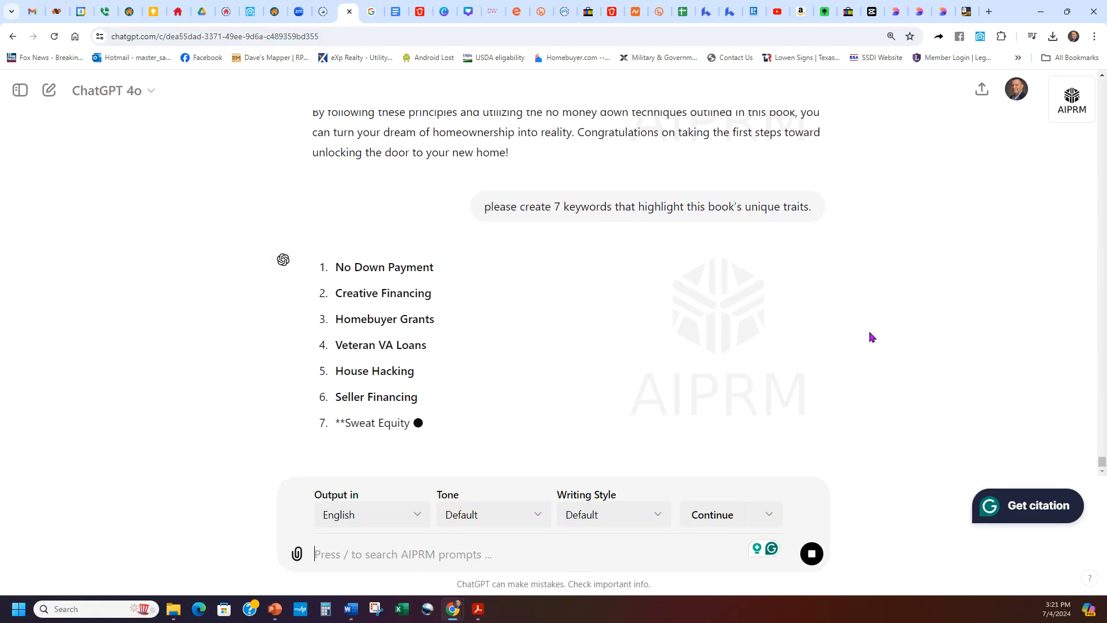
Step: Copy "No Down Payment" into the first KDP keyword, placing the KDP page directly beside the ChatGPT page in the browser
drag(437, 228, 335, 228)
key(ctrl+c)
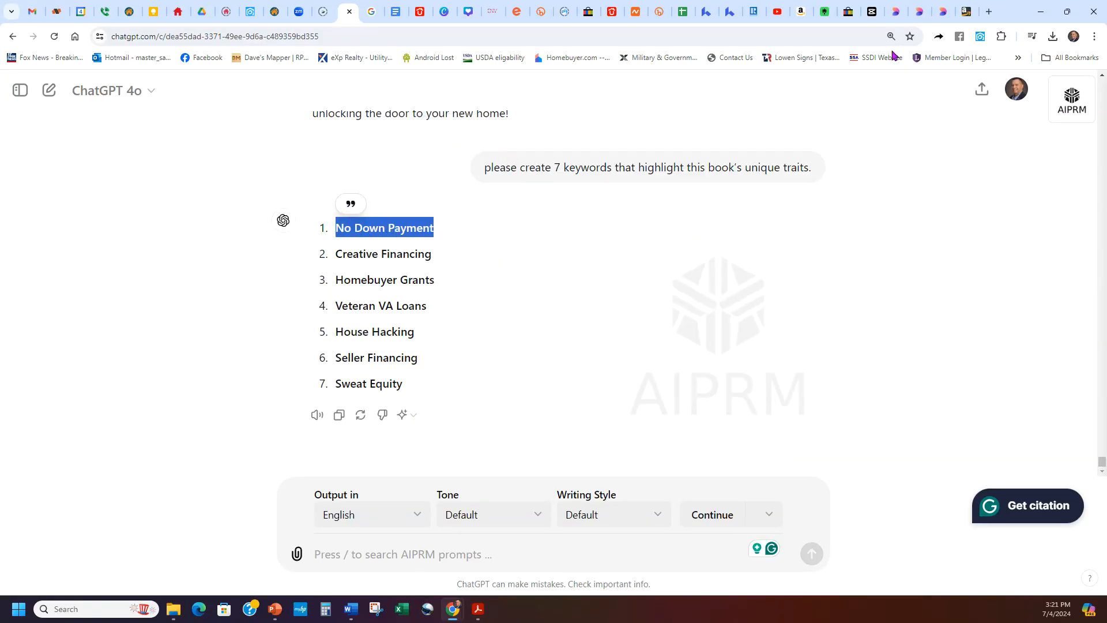
drag(956, 8, 374, 4)
click(529, 311)
key(ctrl+v)
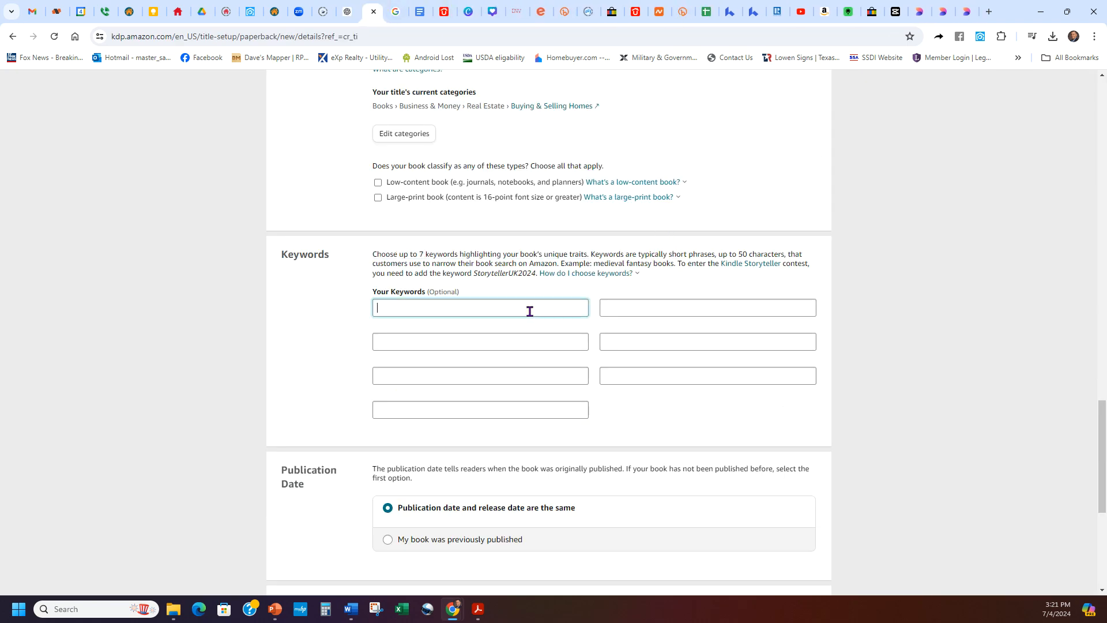
Step: Copy "Creative Financing" from the ChatGPT list into the second KDP keyword
click(348, 11)
drag(434, 254, 334, 255)
key(ctrl+c)
click(372, 11)
click(627, 307)
key(ctrl+v)
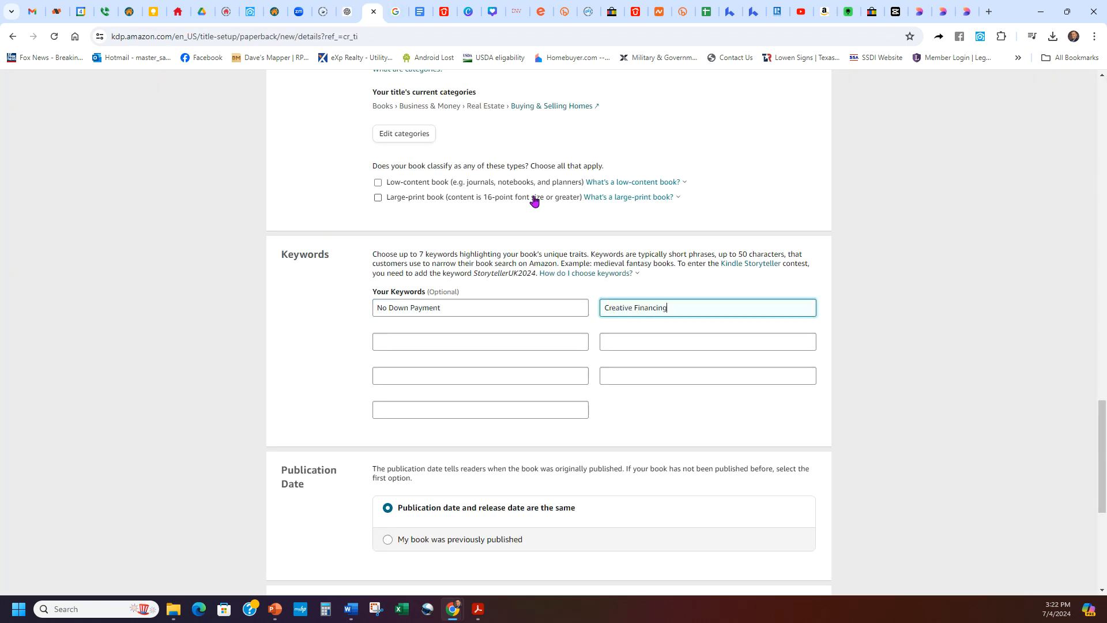
Step: Copy "Homebuyer Grants" from the ChatGPT list into the third KDP keyword
click(347, 10)
click(434, 282)
drag(336, 280, 435, 283)
key(ctrl+c)
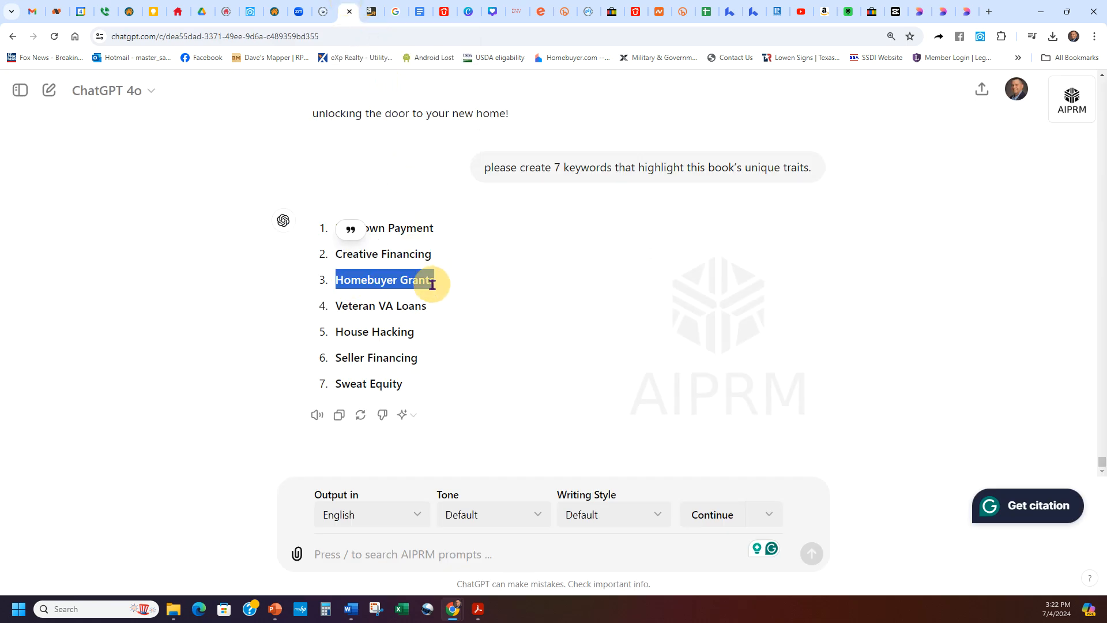
click(370, 11)
click(465, 340)
key(ctrl+v)
Step: Transfer "Veteran VA Loans" from the ChatGPT list into the fourth KDP keyword
click(348, 11)
drag(336, 305, 428, 312)
triple_click(425, 306)
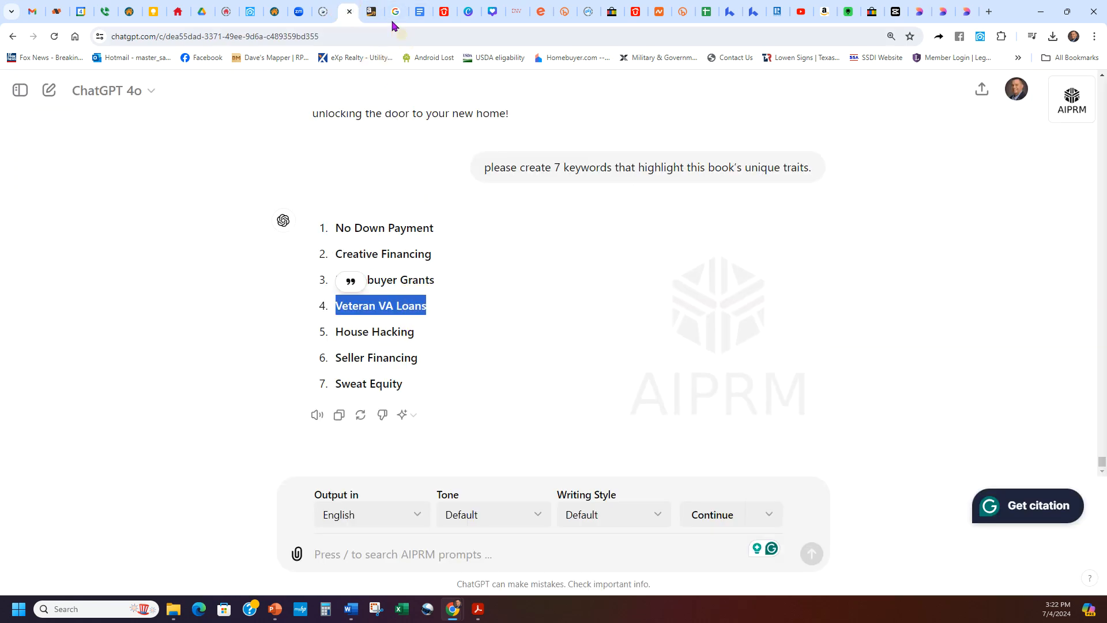
click(375, 11)
click(645, 340)
text(Veteran VA Loans)
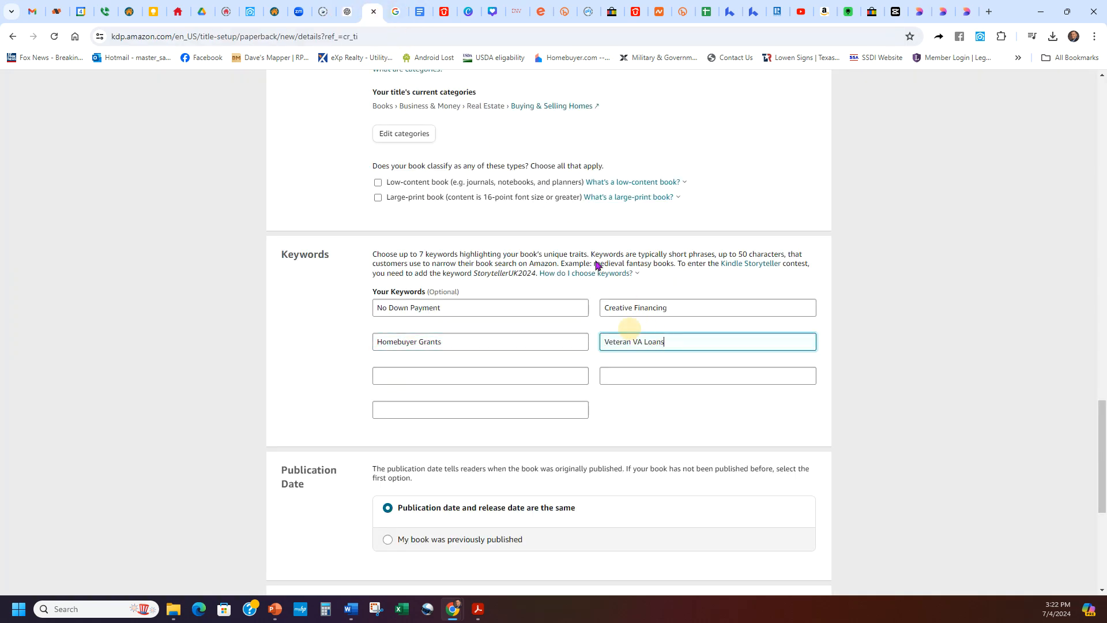
Step: Copy "House Hacking" from the ChatGPT list into the fifth KDP keyword
click(348, 10)
drag(412, 328, 330, 332)
key(ctrl+c)
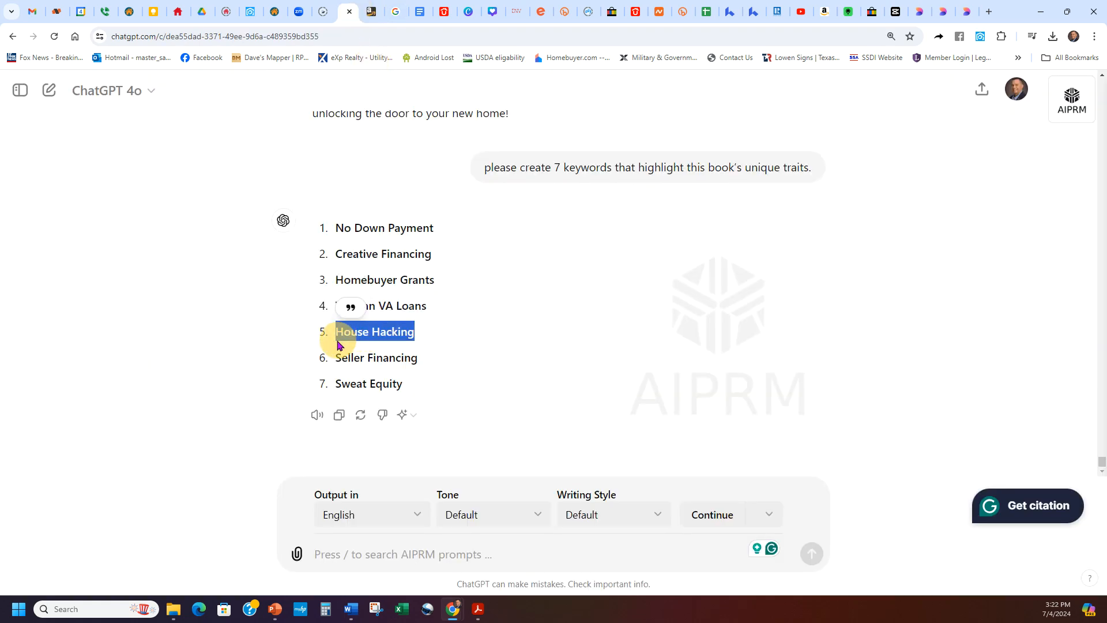
click(372, 7)
click(468, 372)
key(ctrl+v)
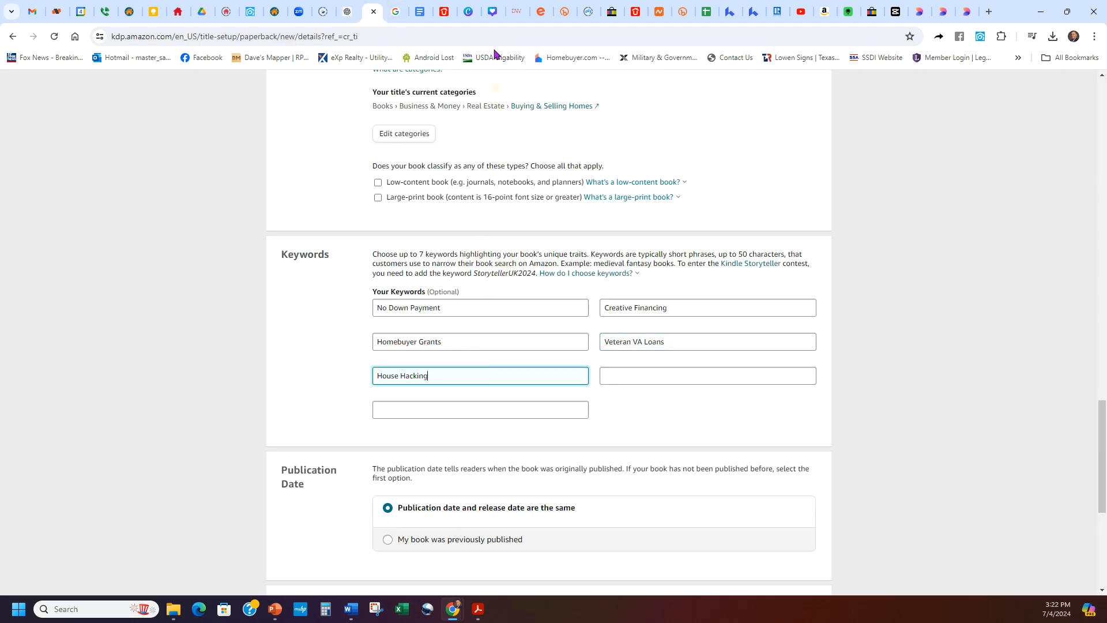
Step: Copy "Seller Financing" from the ChatGPT list into the sixth KDP keyword
click(338, 9)
drag(427, 371, 335, 363)
key(ctrl+c)
click(373, 10)
click(630, 373)
key(ctrl+v)
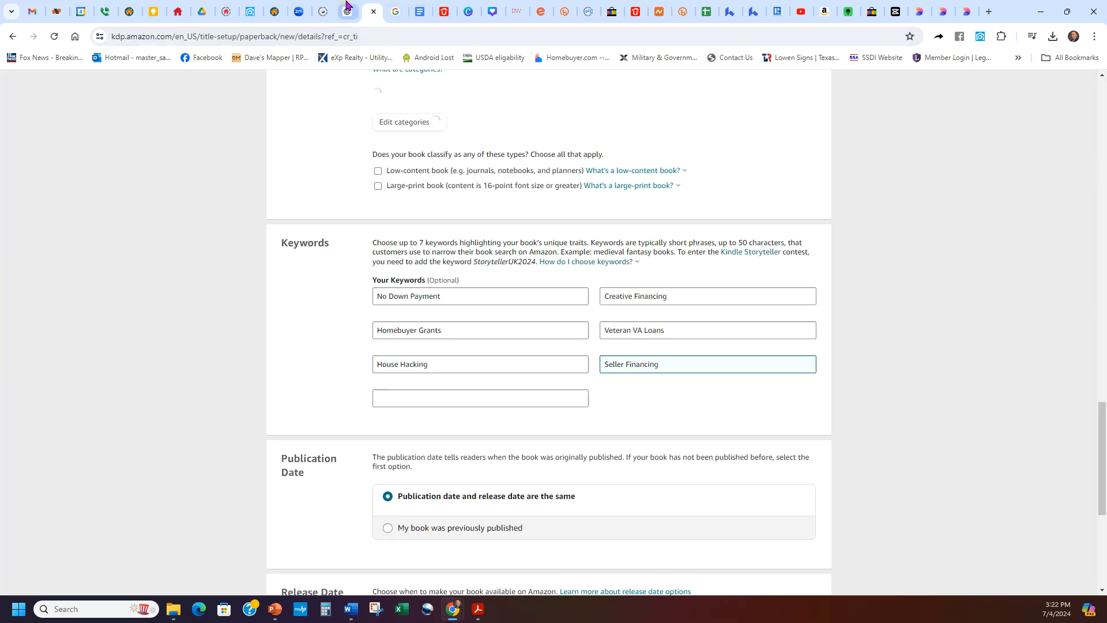
Step: Copy "Sweat Equity" from the ChatGPT list into the seventh KDP keyword
click(349, 9)
drag(404, 385, 327, 391)
key(ctrl+c)
click(374, 11)
click(489, 410)
key(ctrl+v)
click(664, 410)
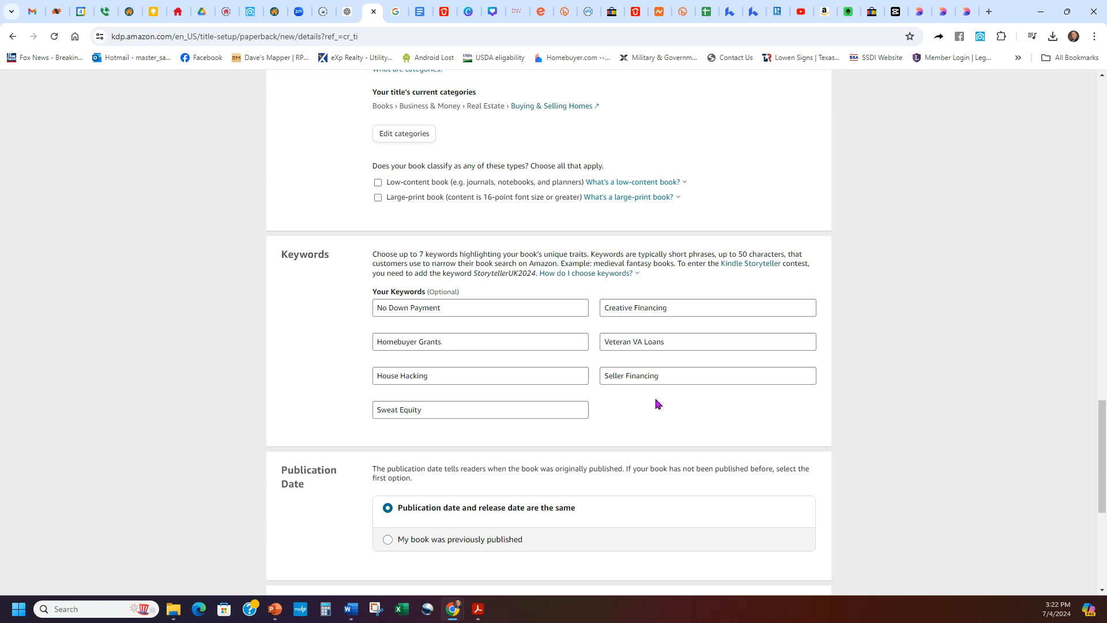
Step: Save the paperback details to continue to the content stage, and assign the book a free KDP ISBN
scroll(689, 296, down, 3)
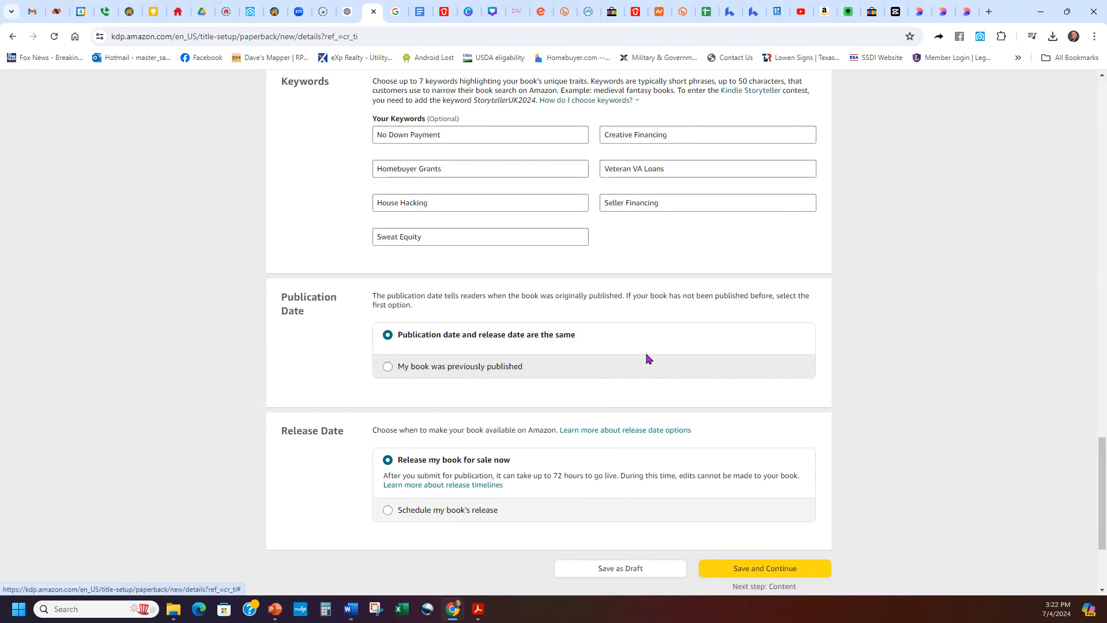
scroll(647, 363, down, 2)
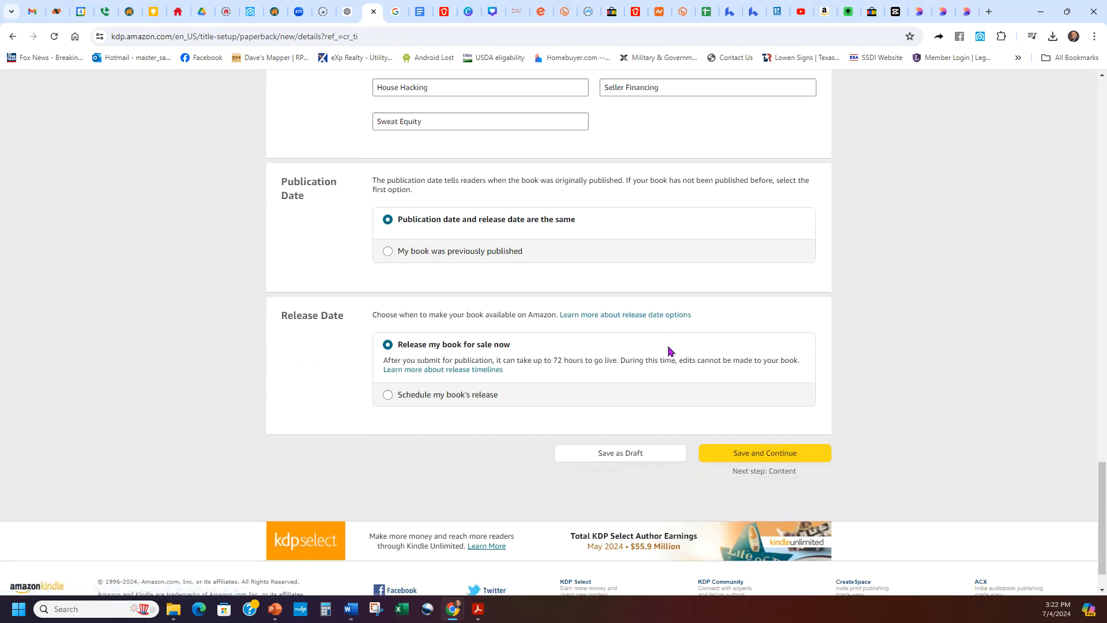
click(766, 455)
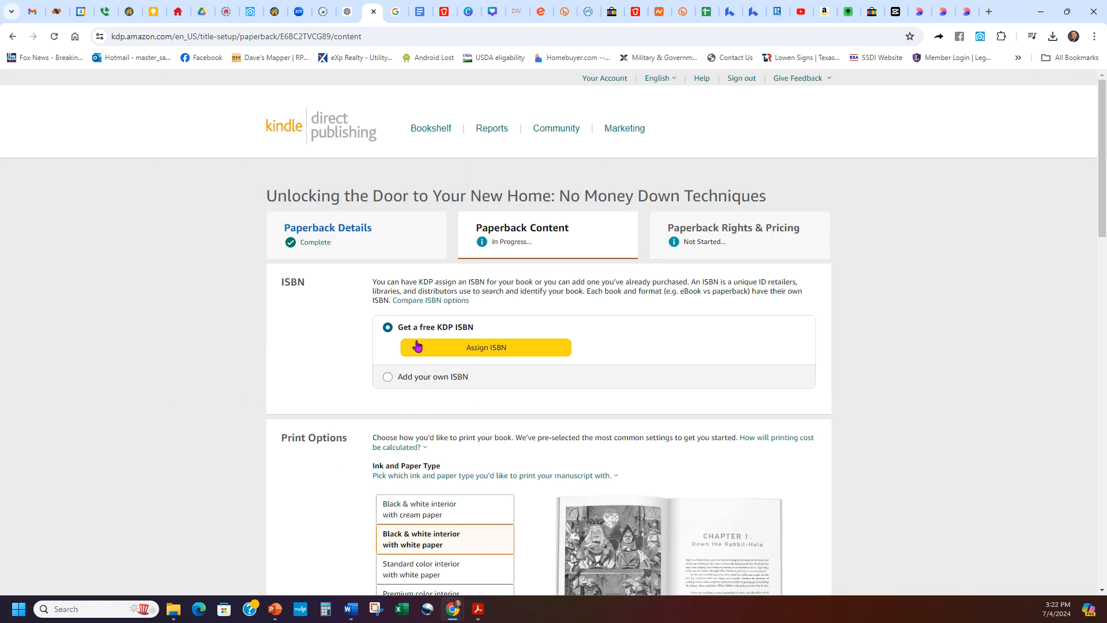
click(478, 346)
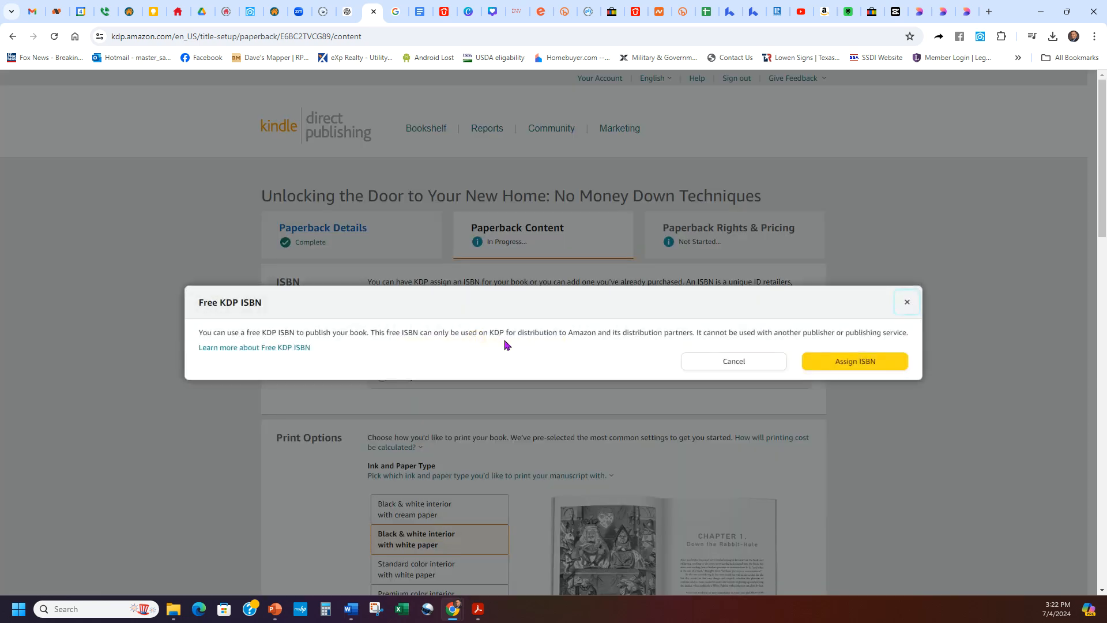
click(846, 360)
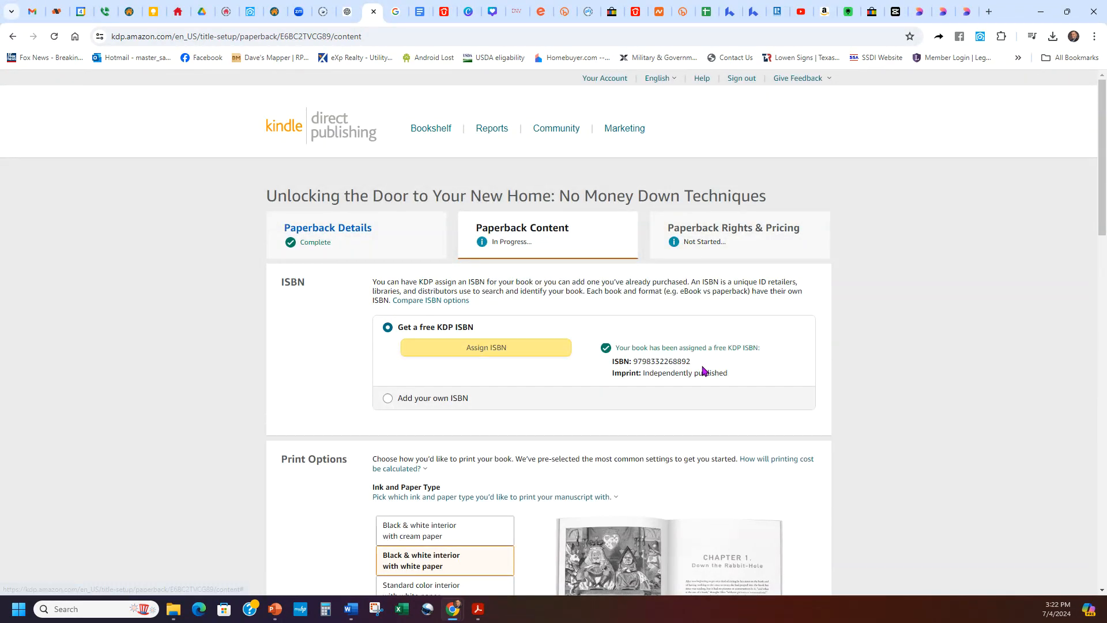
Step: Change the paperback's trim size in the print options to 8.5 x 11 in
scroll(333, 421, down, 6)
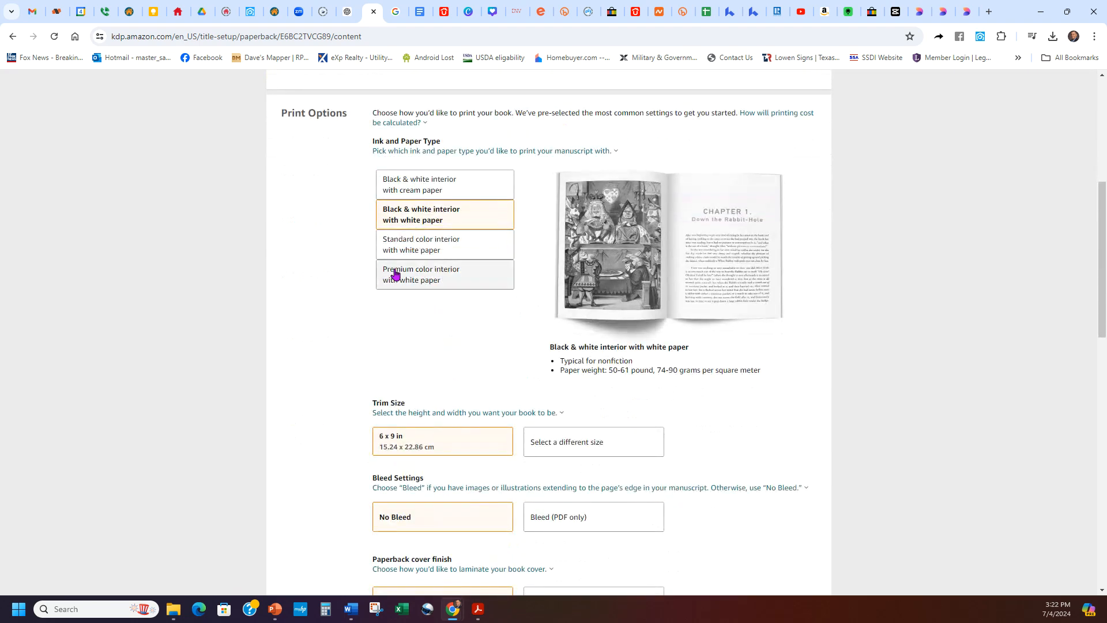
scroll(546, 351, down, 3)
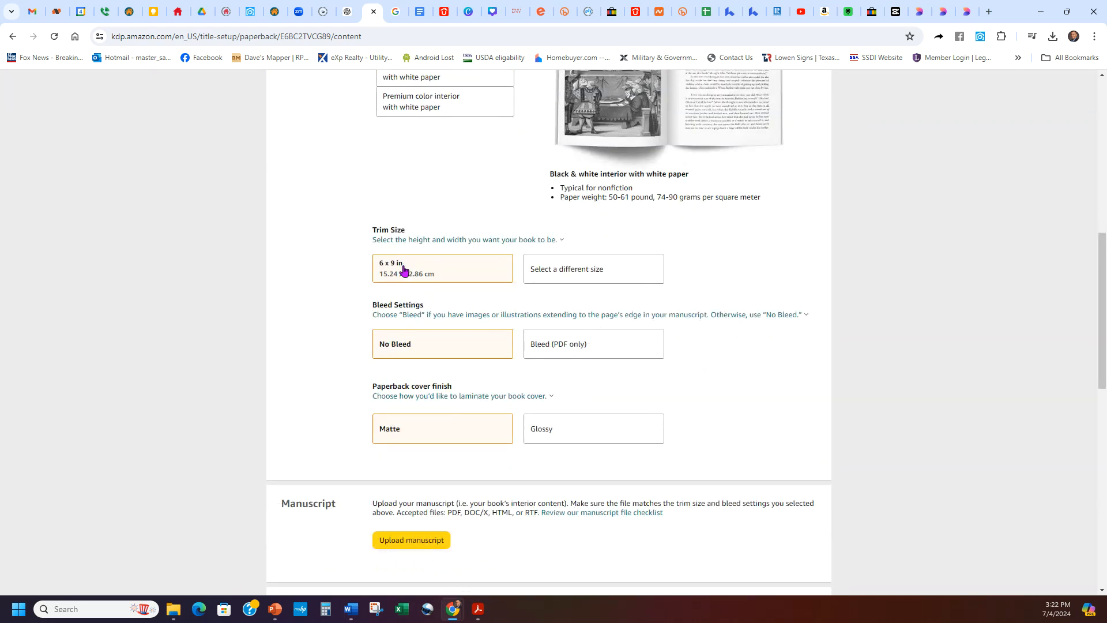
click(610, 270)
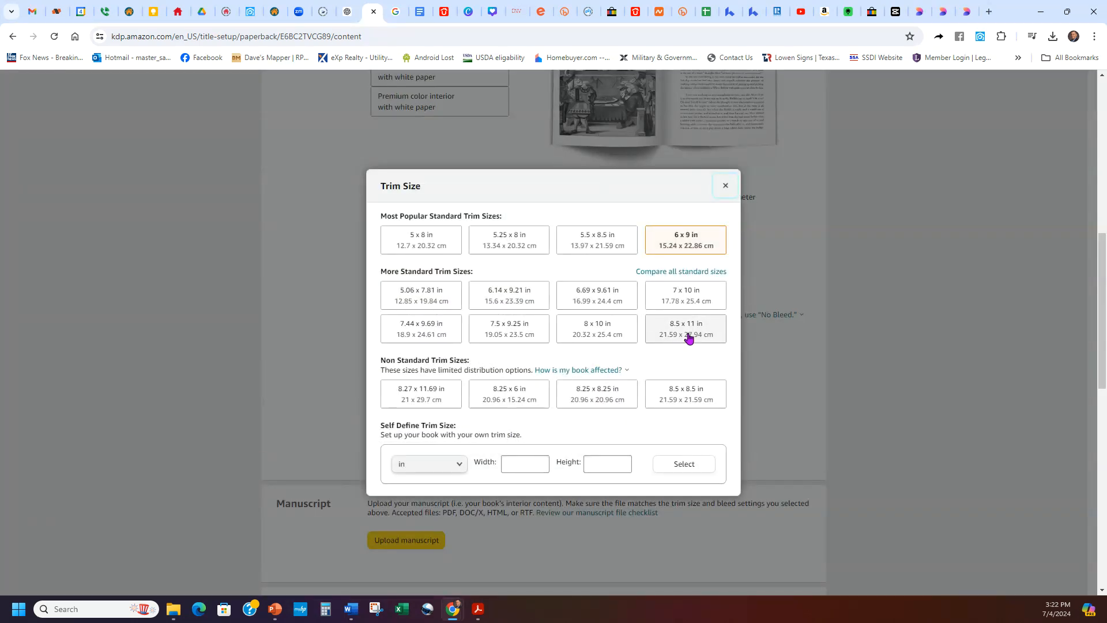
click(688, 341)
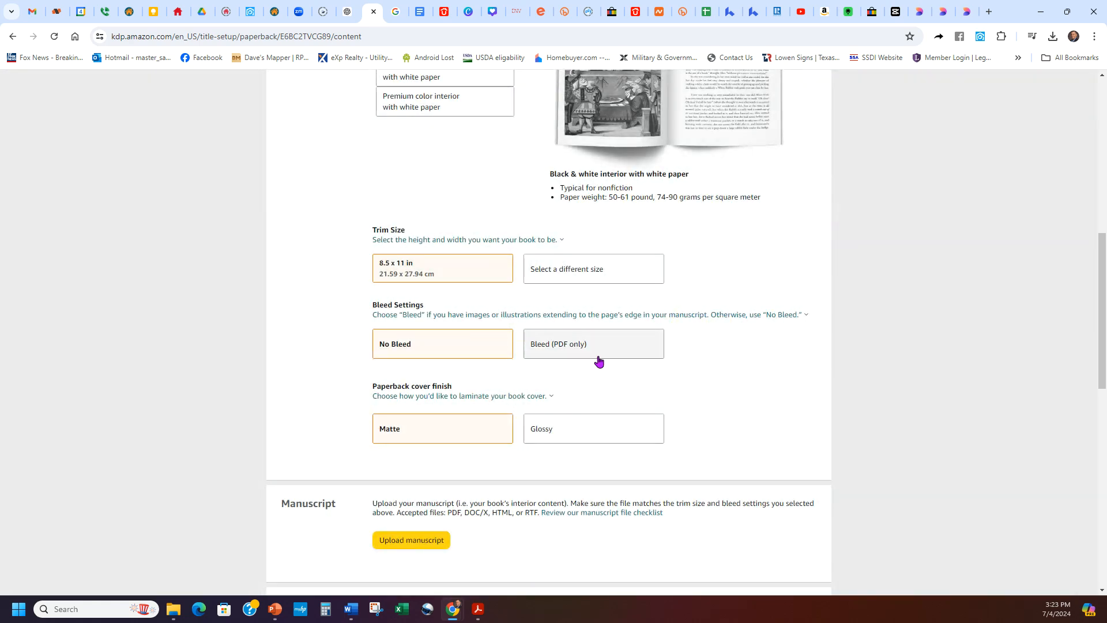
Step: Switch to the Document3 manuscript in Word and update its entire table of contents
scroll(344, 456, down, 1)
scroll(344, 456, down, 3)
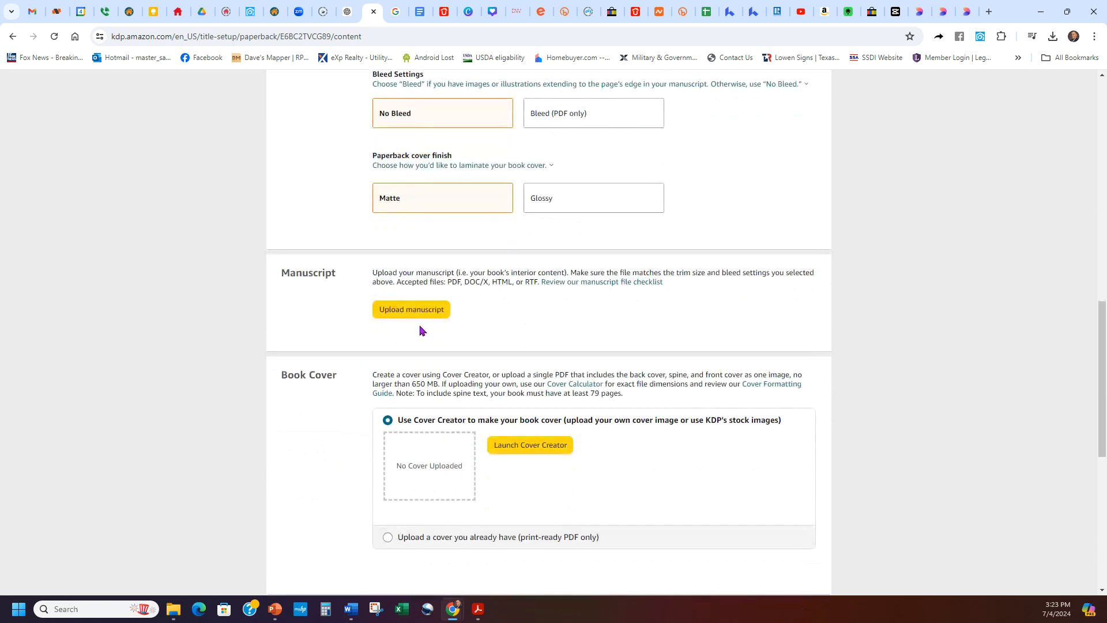
mouse_move(348, 613)
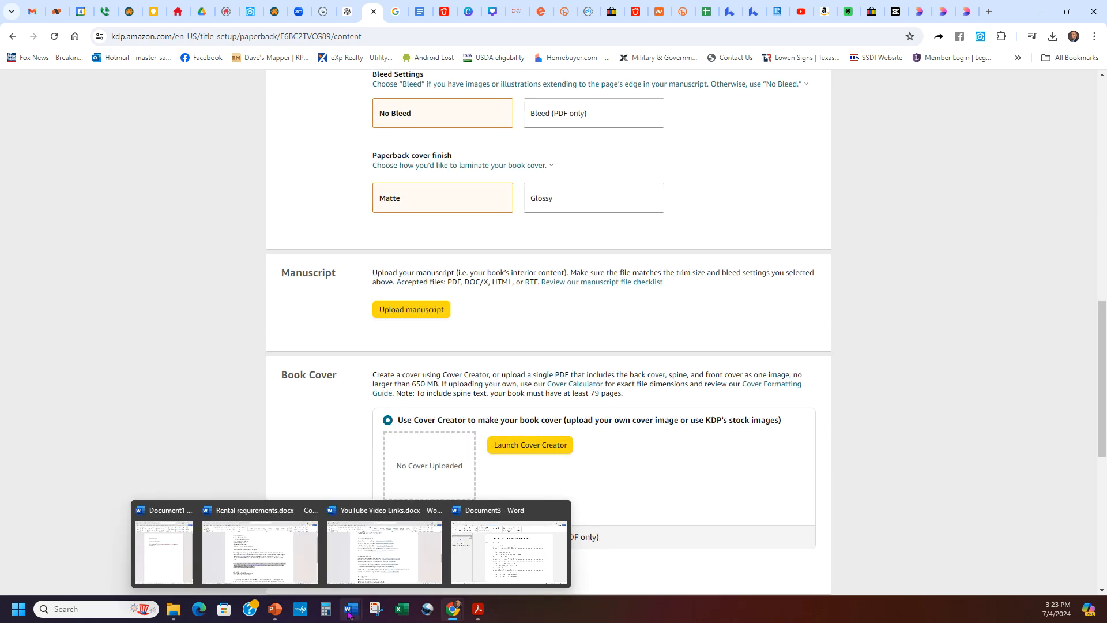
click(508, 547)
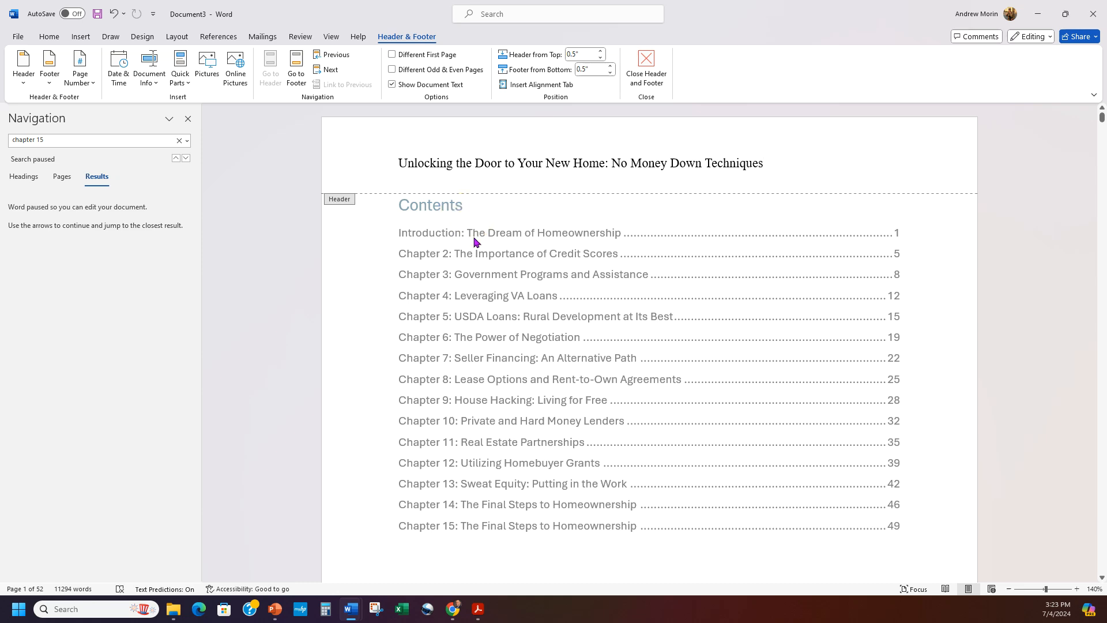
double_click(433, 206)
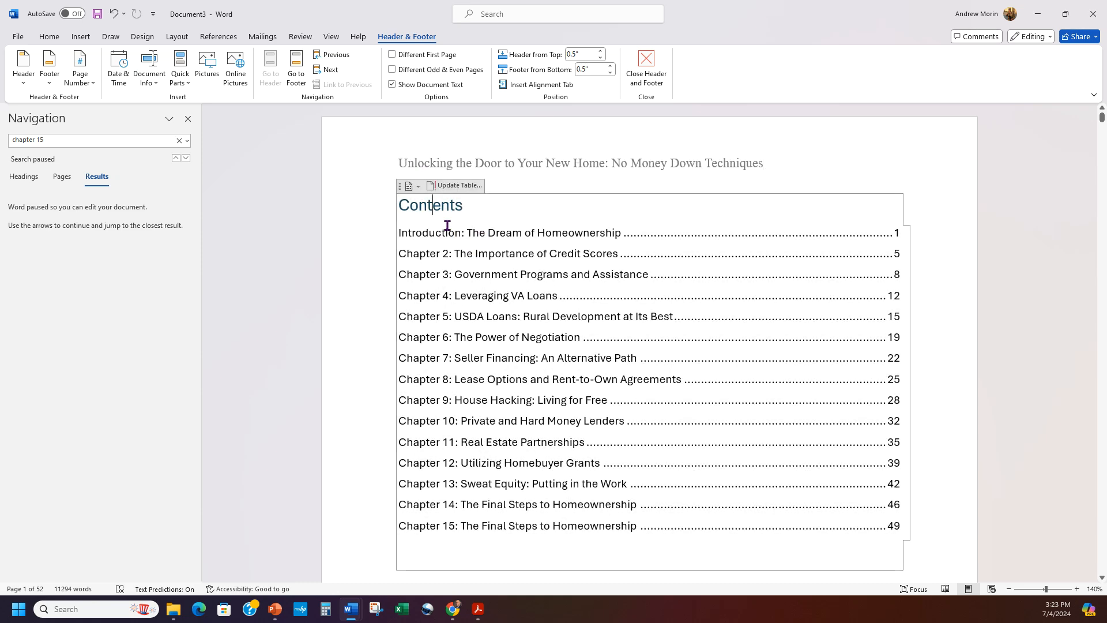
click(459, 186)
click(535, 300)
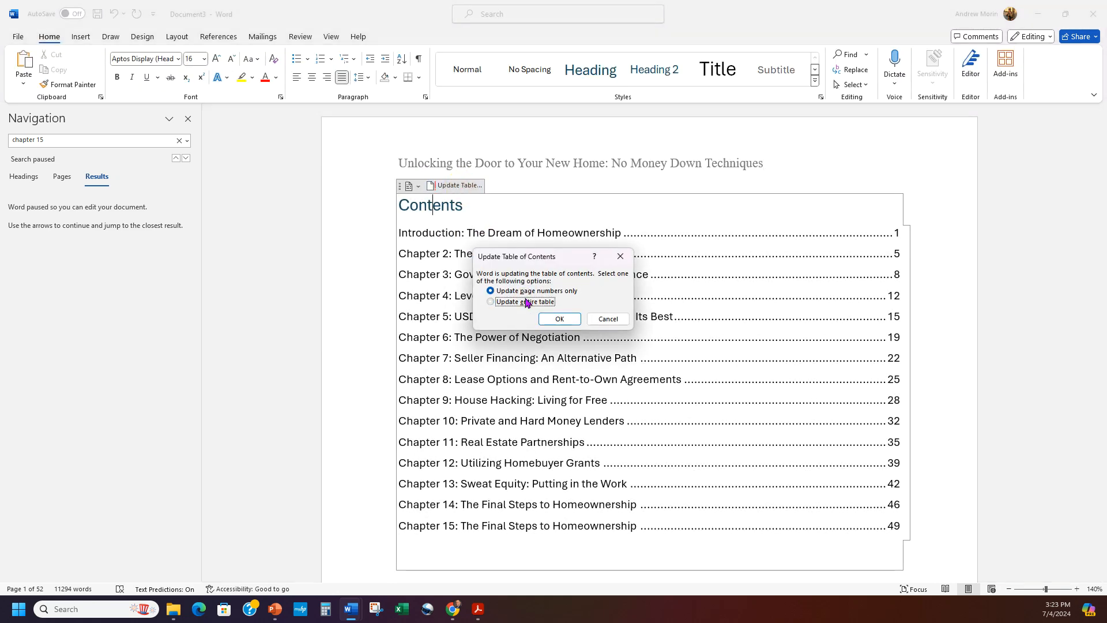
click(549, 316)
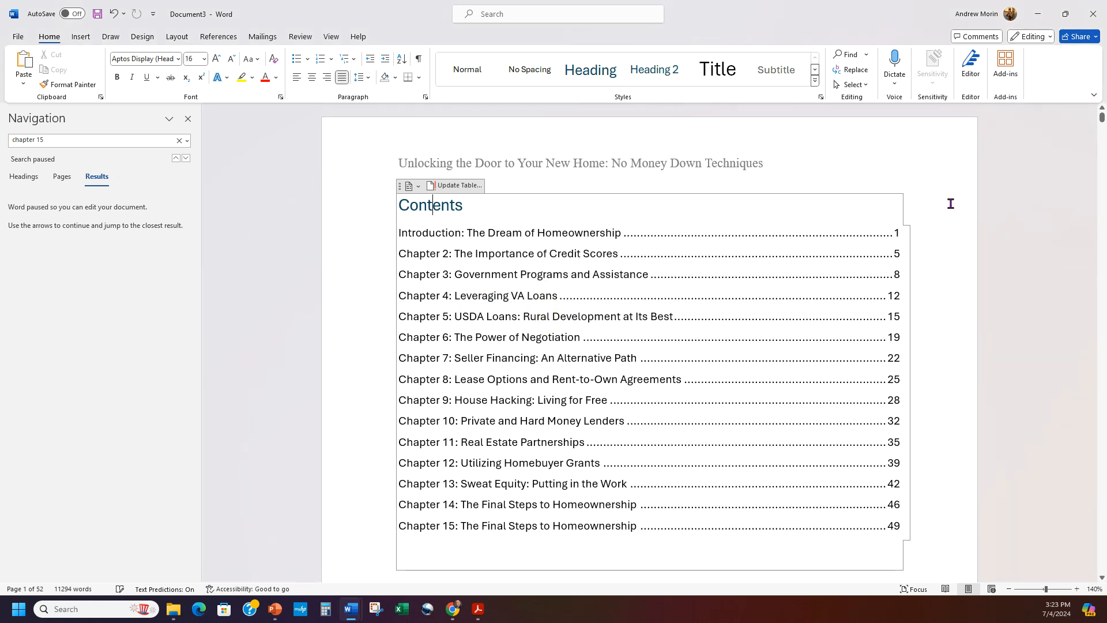
key(End)
scroll(462, 375, down, 5)
click(433, 457)
scroll(612, 375, up, 5)
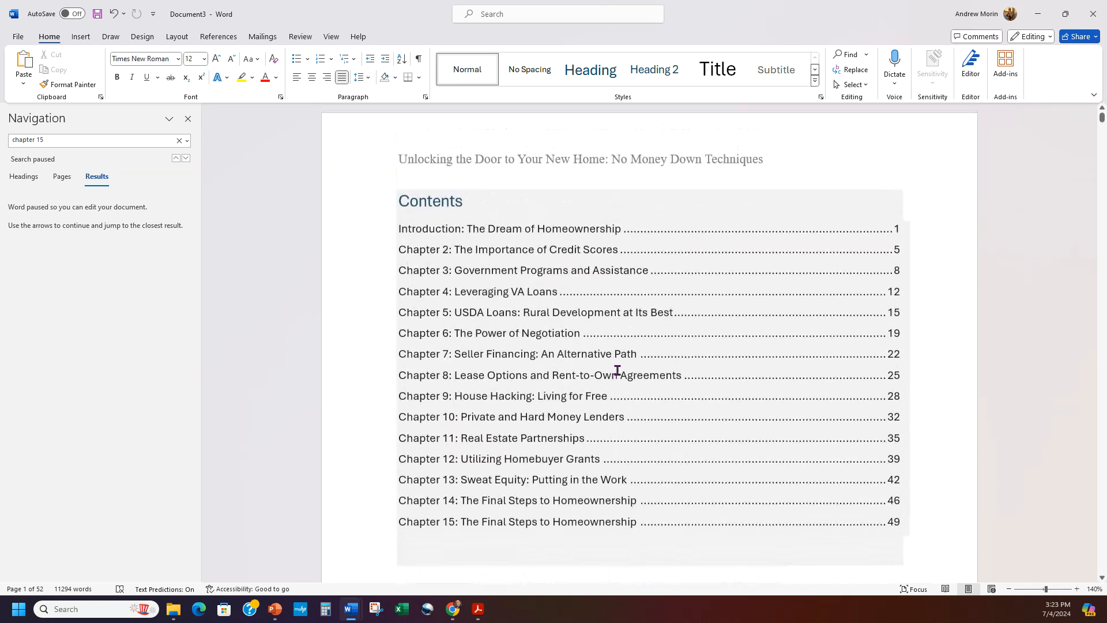
click(648, 188)
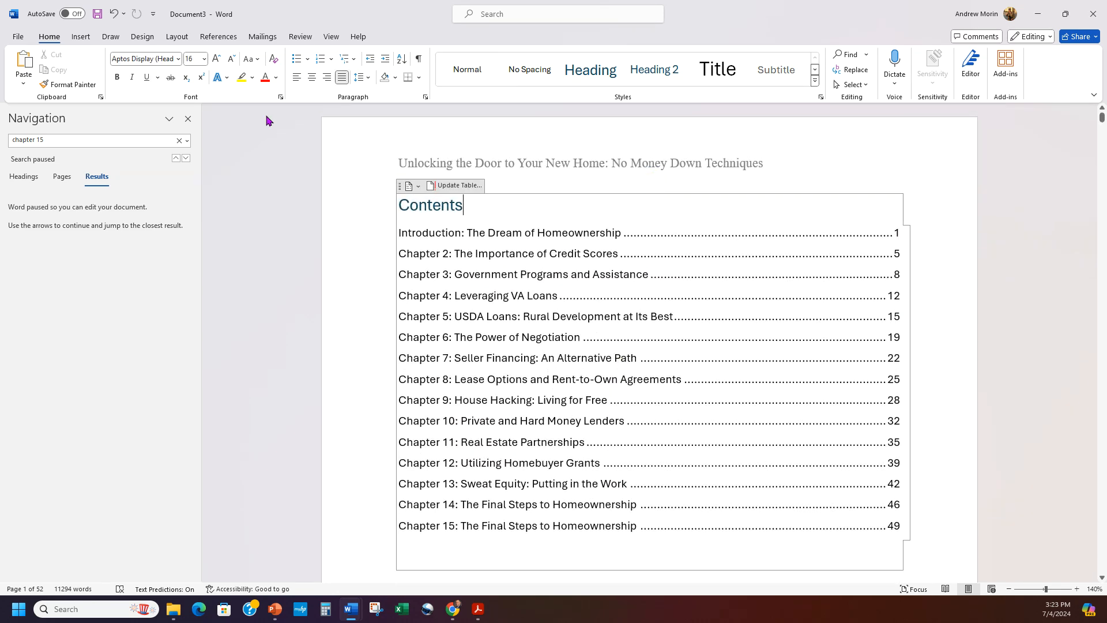
Step: Save the manuscript as a Word document named "book yt" in the Downloads folder and close it
click(15, 38)
click(58, 216)
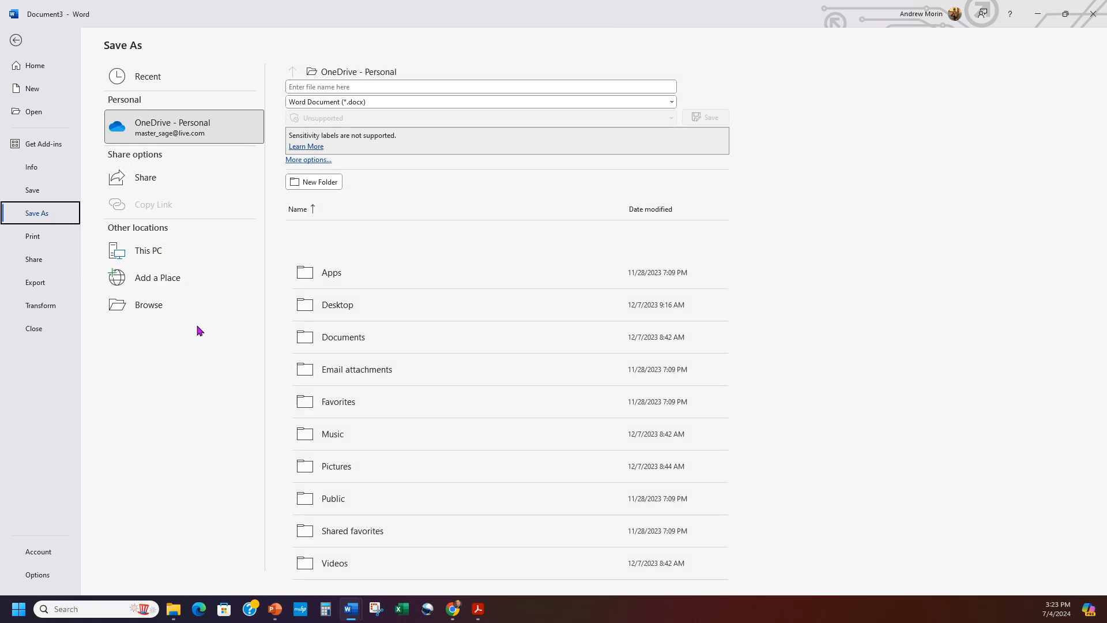
click(139, 304)
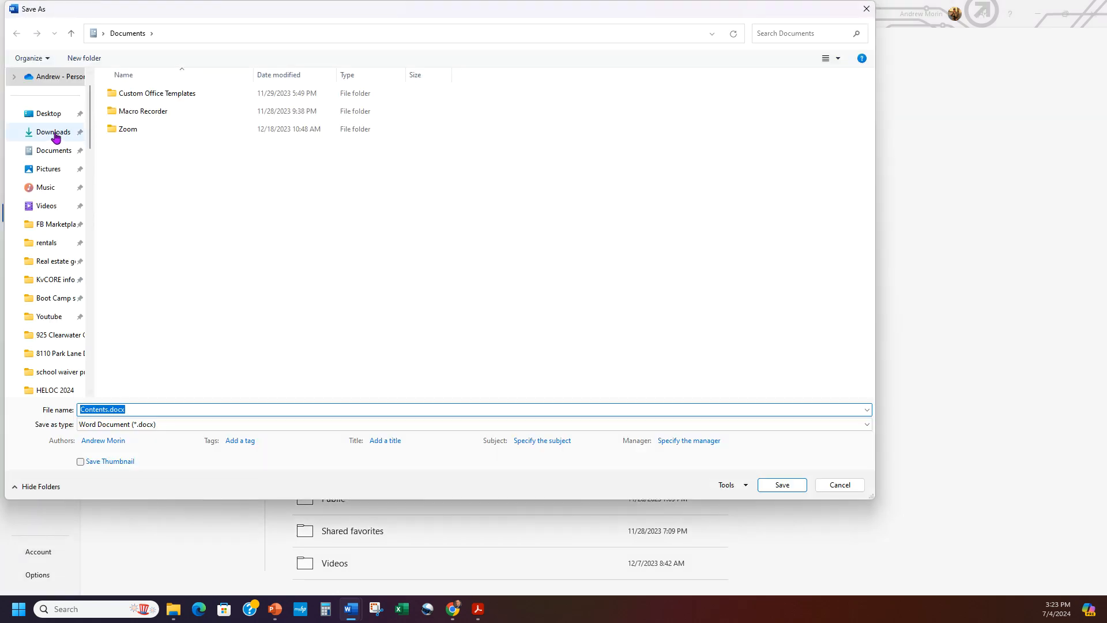
click(23, 133)
click(235, 408)
text(book yt)
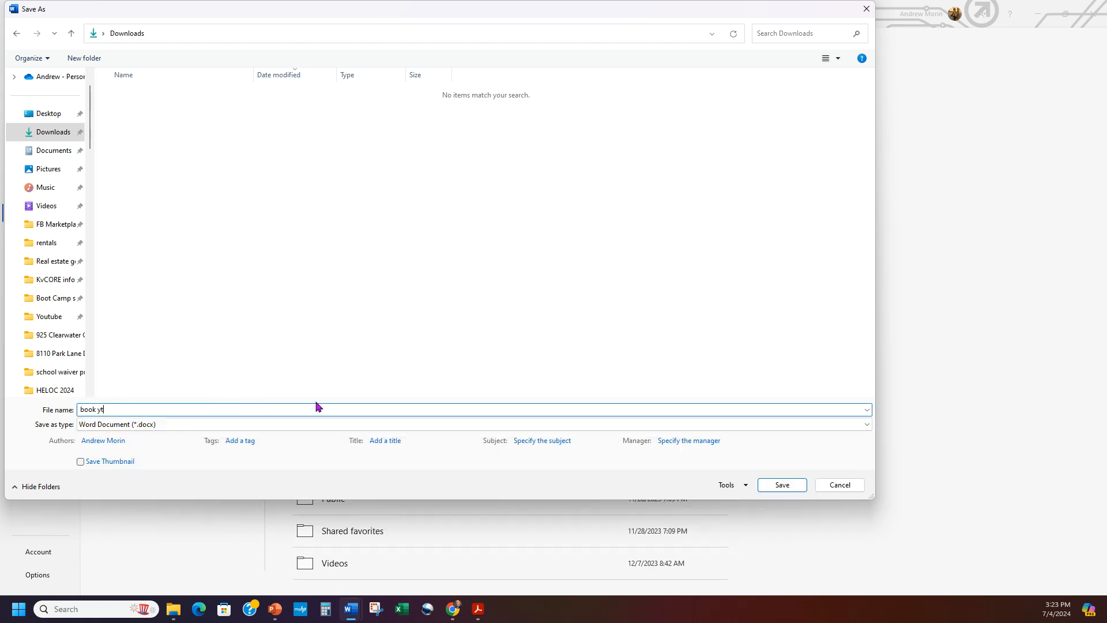
click(794, 487)
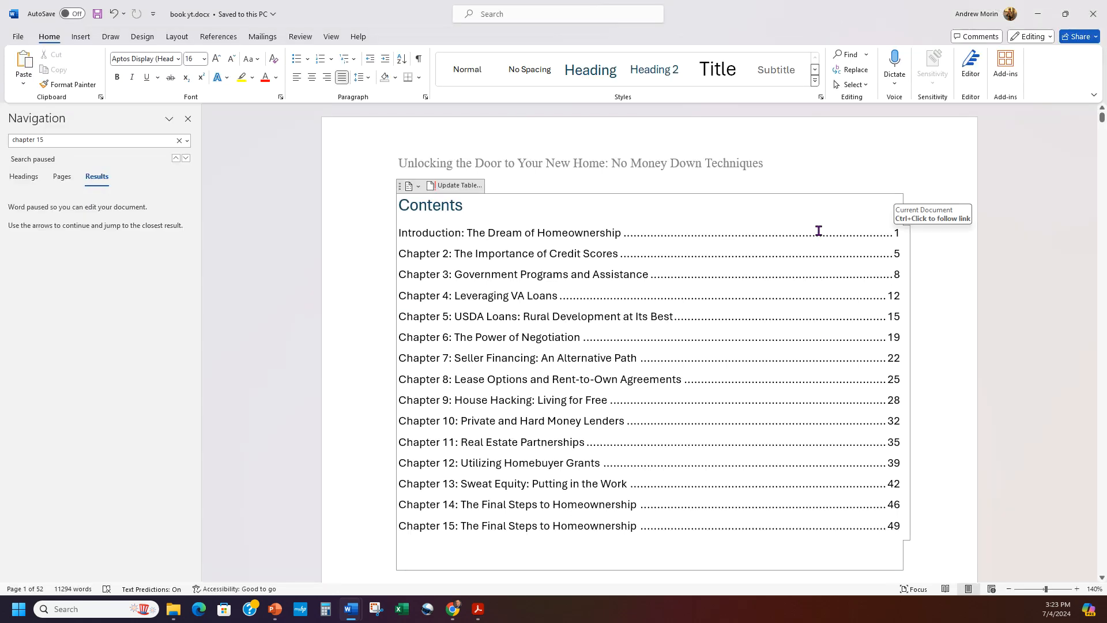
click(1093, 13)
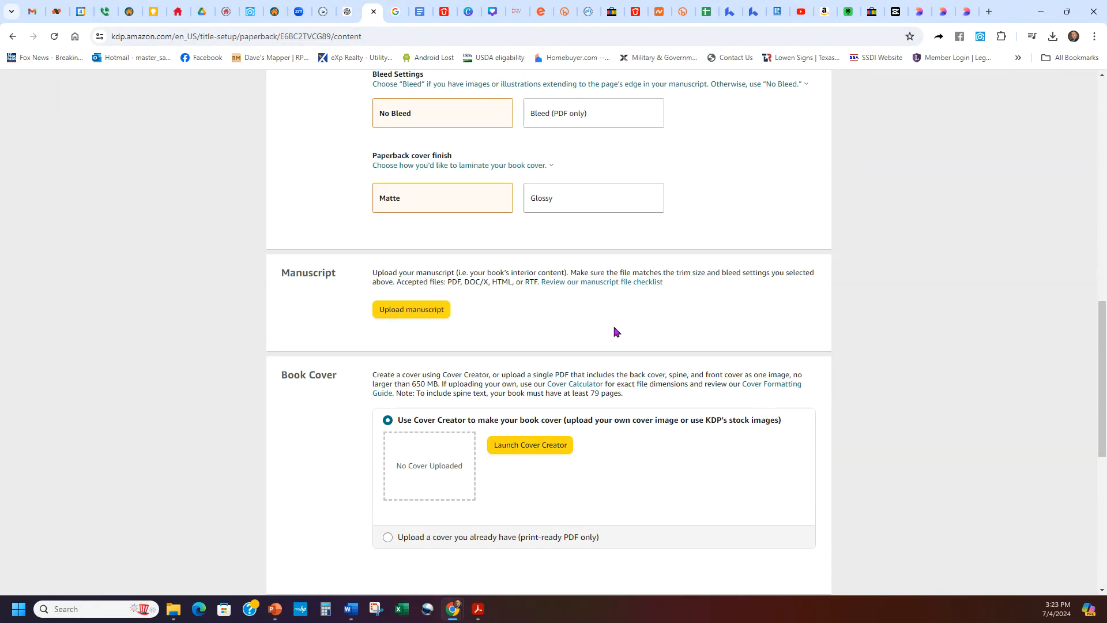
Step: Upload book yt.docx from the Downloads folder as the paperback's manuscript on KDP
click(407, 312)
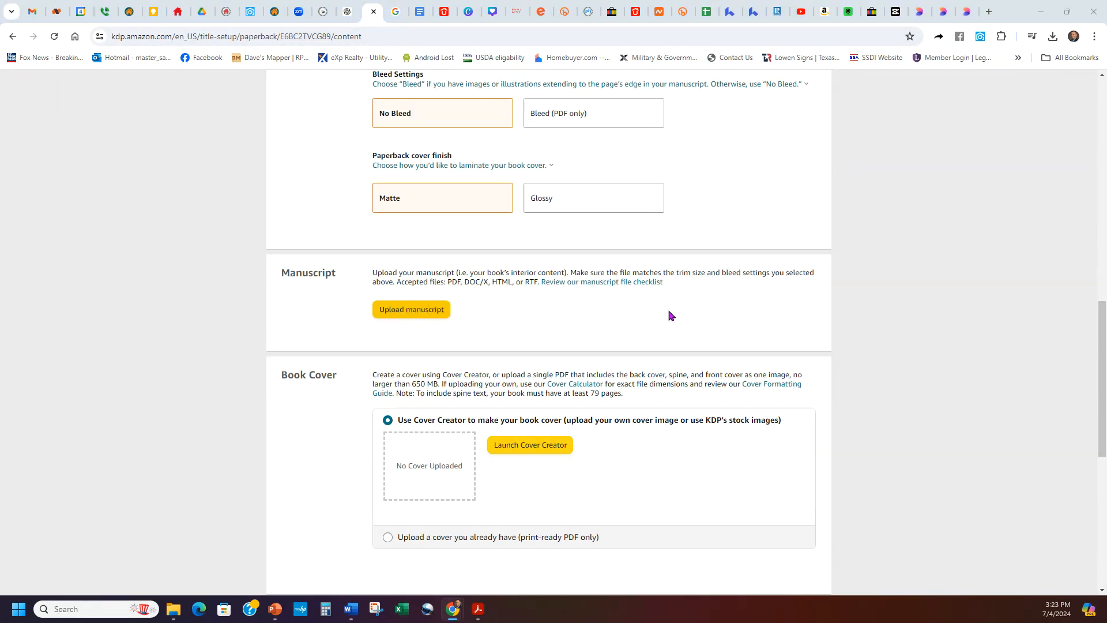
click(417, 239)
click(566, 220)
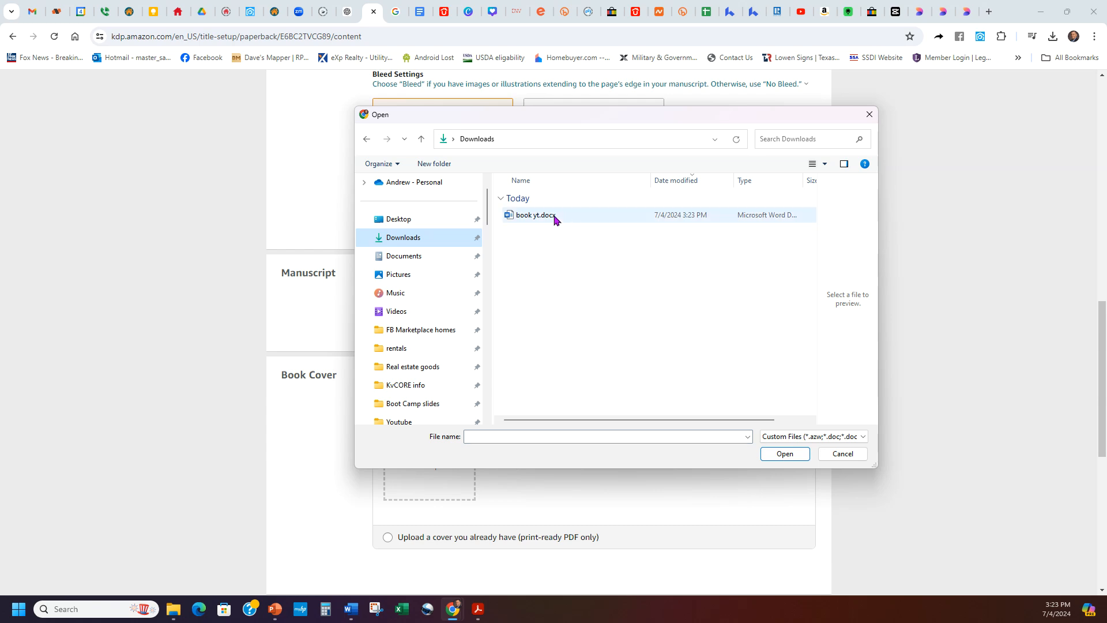
click(773, 458)
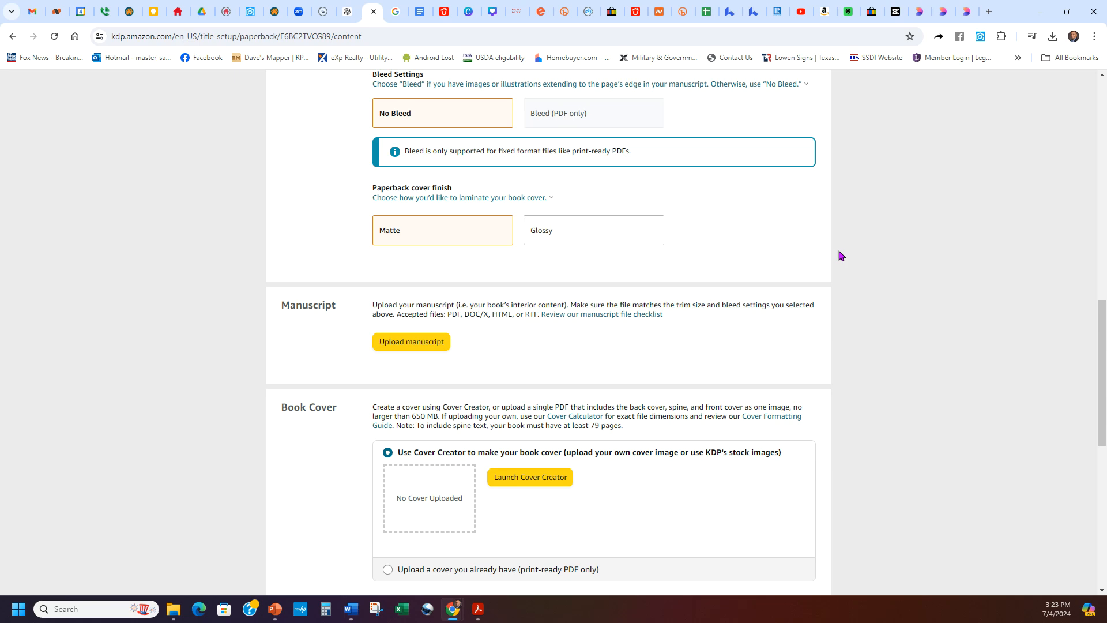
Step: Launch Cover Creator for the book cover and load the cover image from the computer
scroll(577, 341, down, 3)
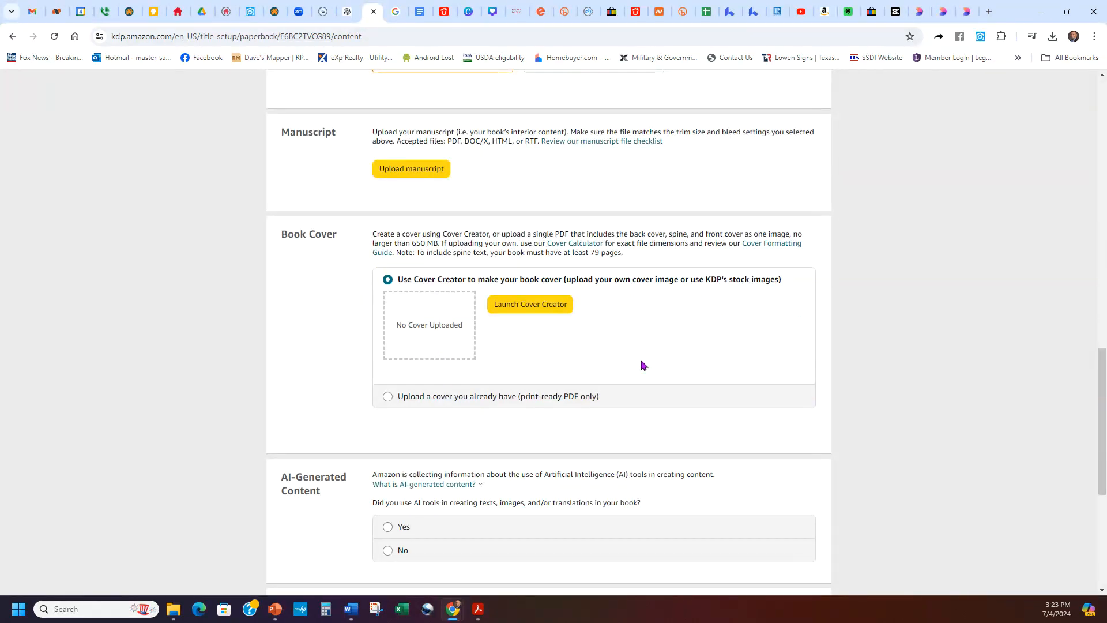
click(531, 305)
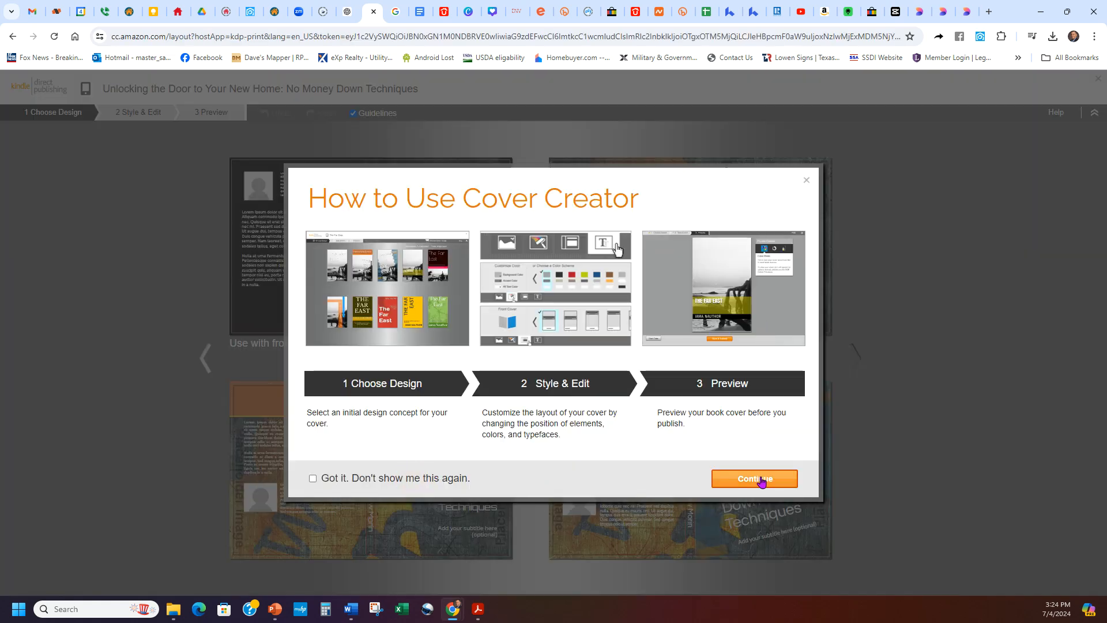
click(754, 478)
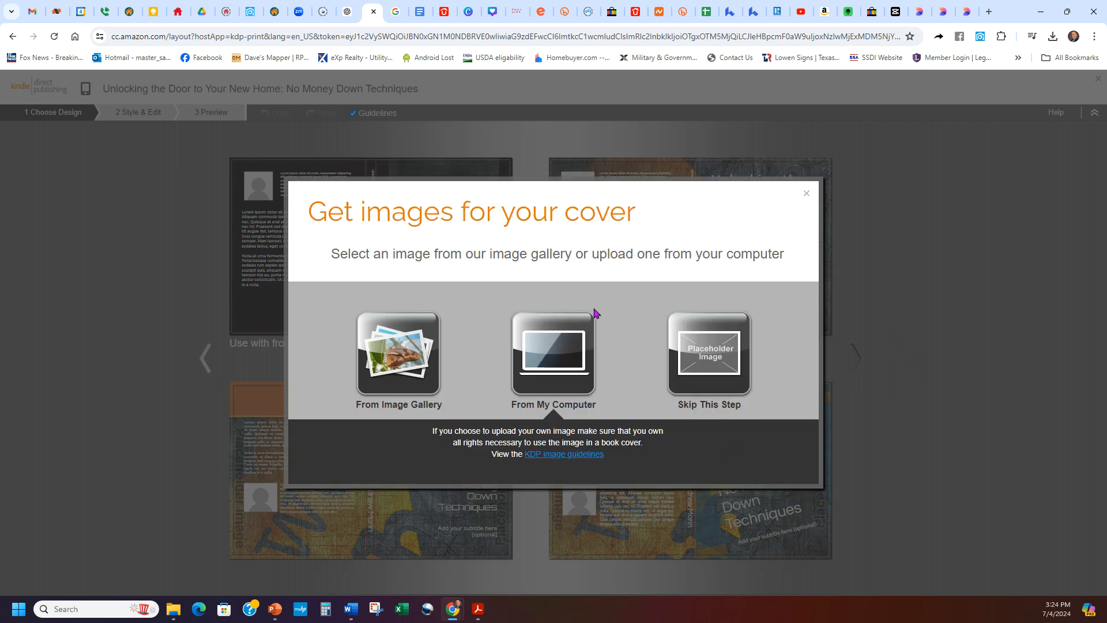
click(557, 353)
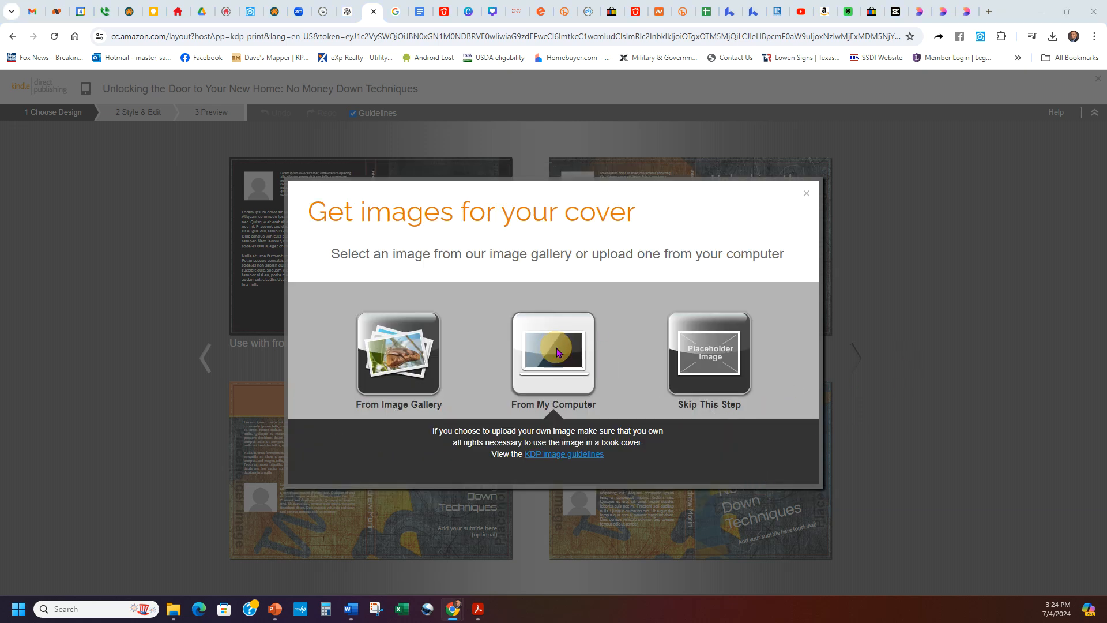
double_click(554, 216)
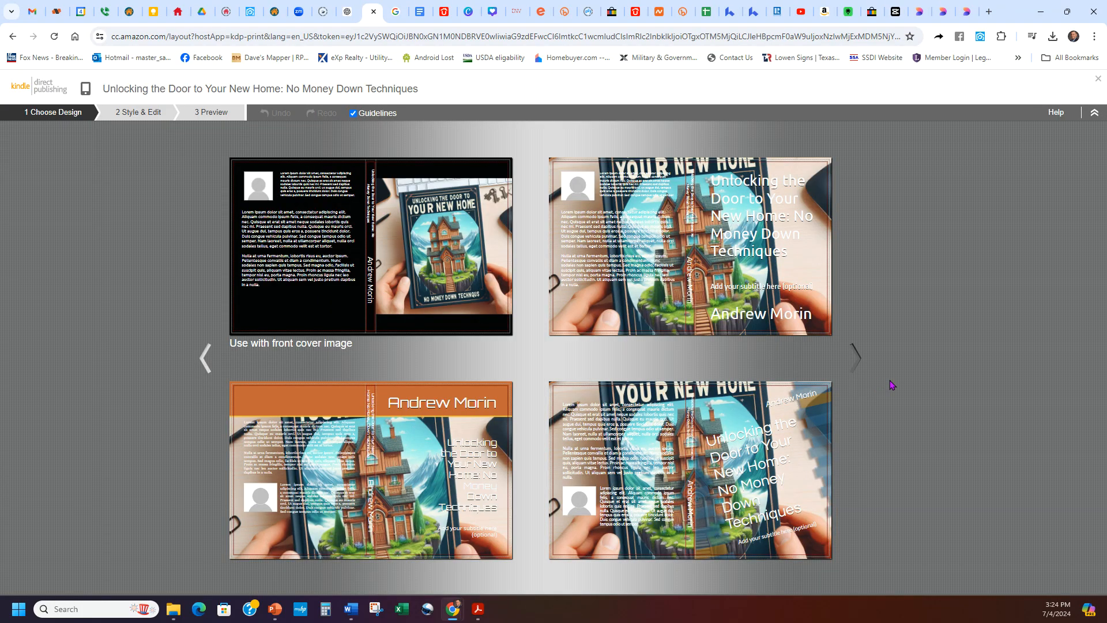
Step: Choose the black "Use with front cover image" design for the cover and dismiss the quick tutorial
mouse_move(471, 281)
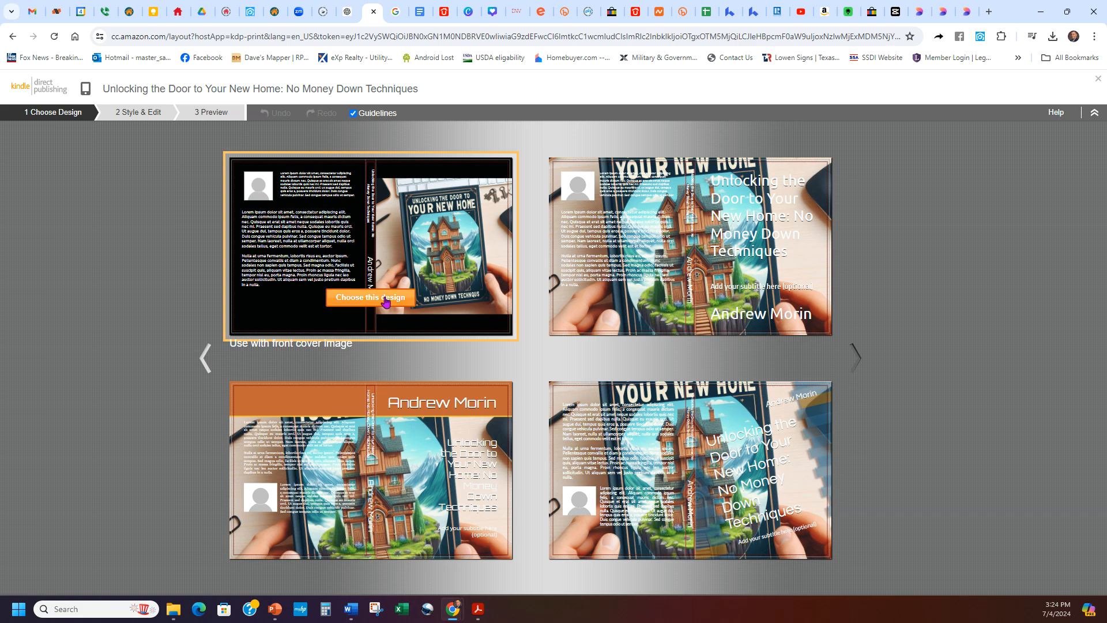
mouse_move(365, 489)
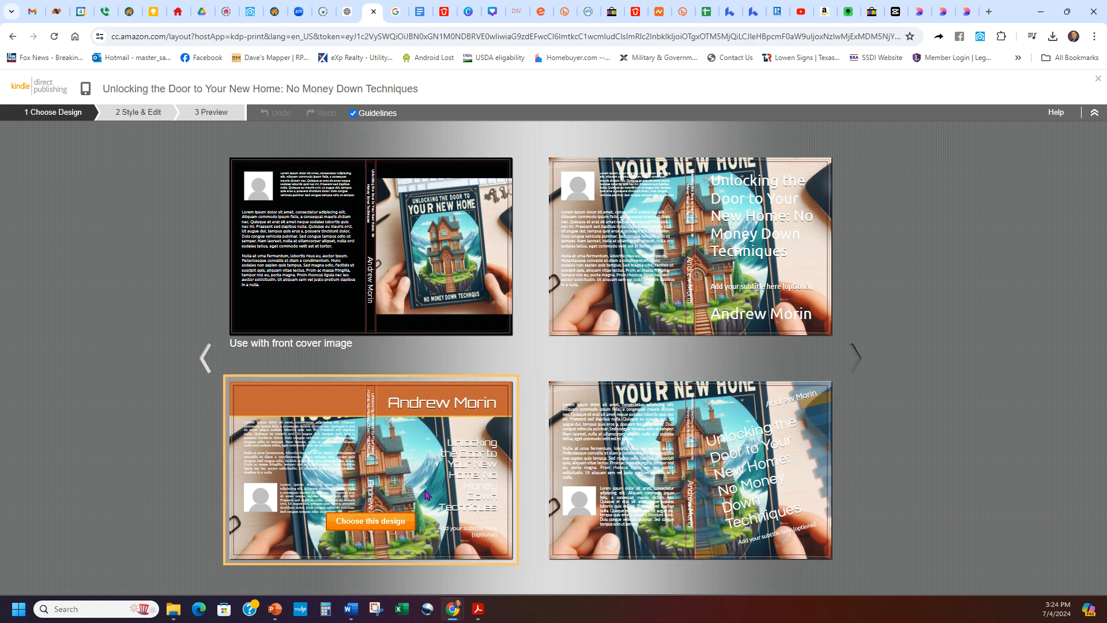
click(360, 297)
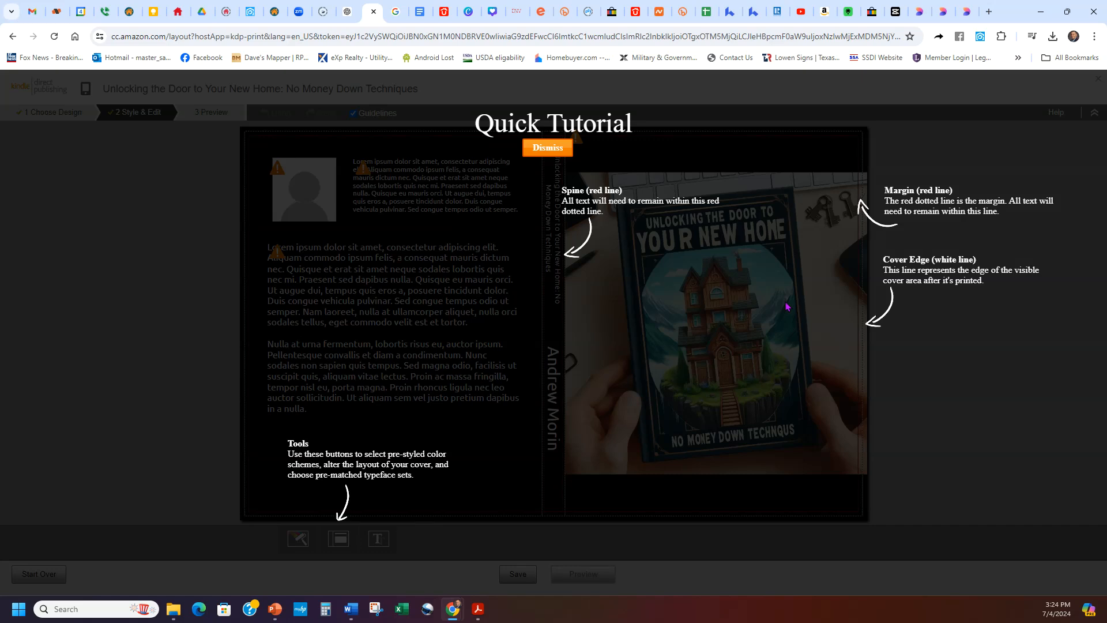
click(527, 150)
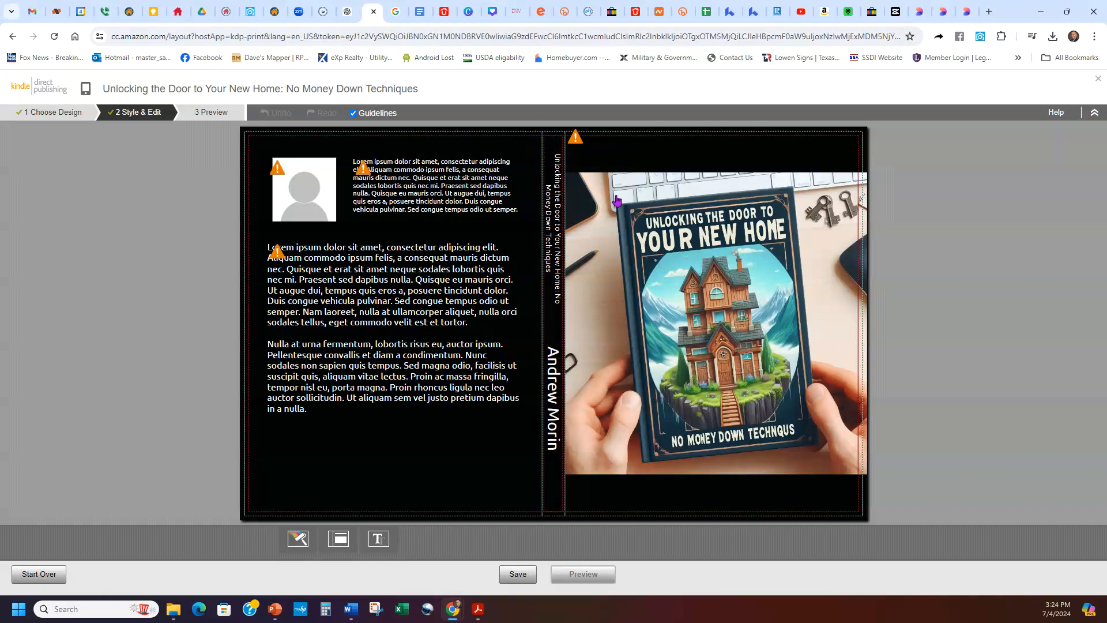
mouse_move(576, 142)
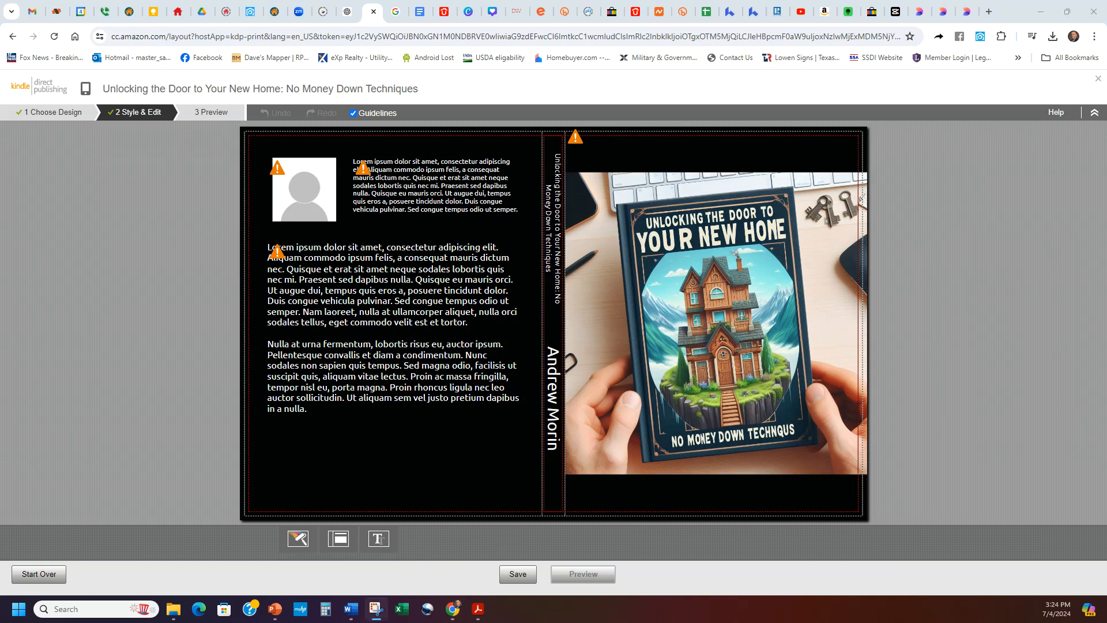
drag(1106, 99, 508, 163)
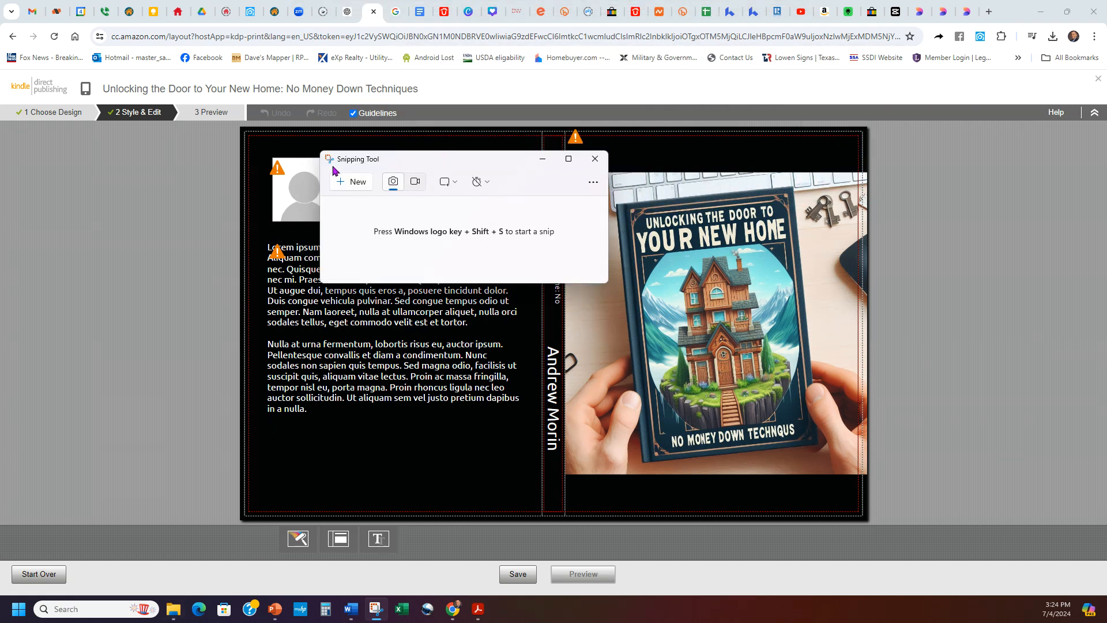
click(595, 158)
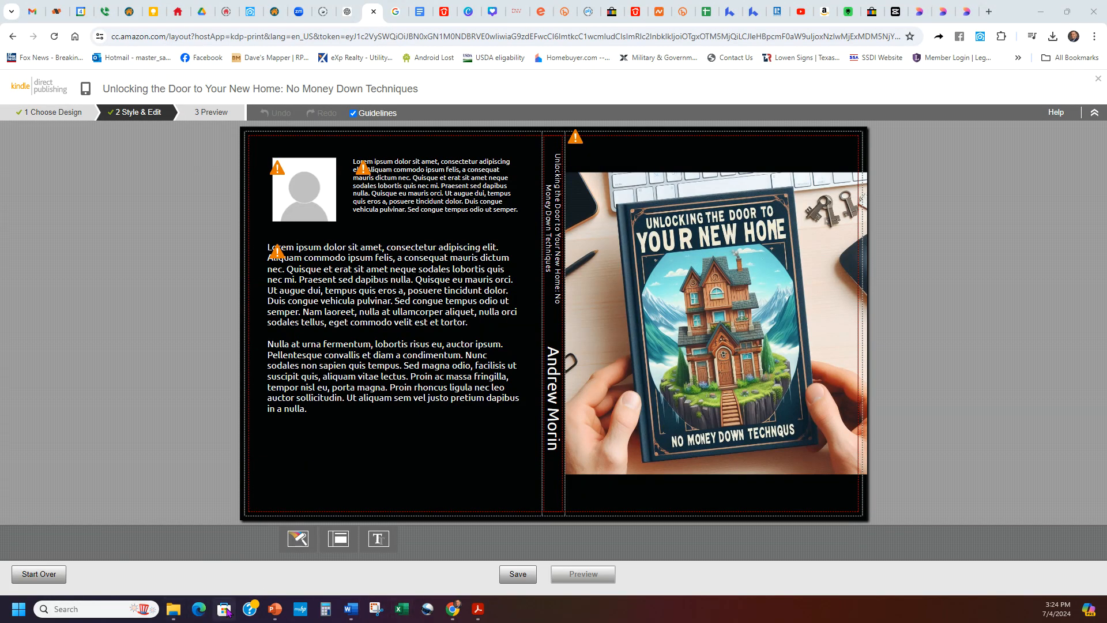
Step: Launch Paint and open the cover image Designer.jpeg
click(99, 607)
text(op)
key(BackSpace)
key(BackSpace)
key(BackSpace)
text(painy)
key(BackSpace)
text(t)
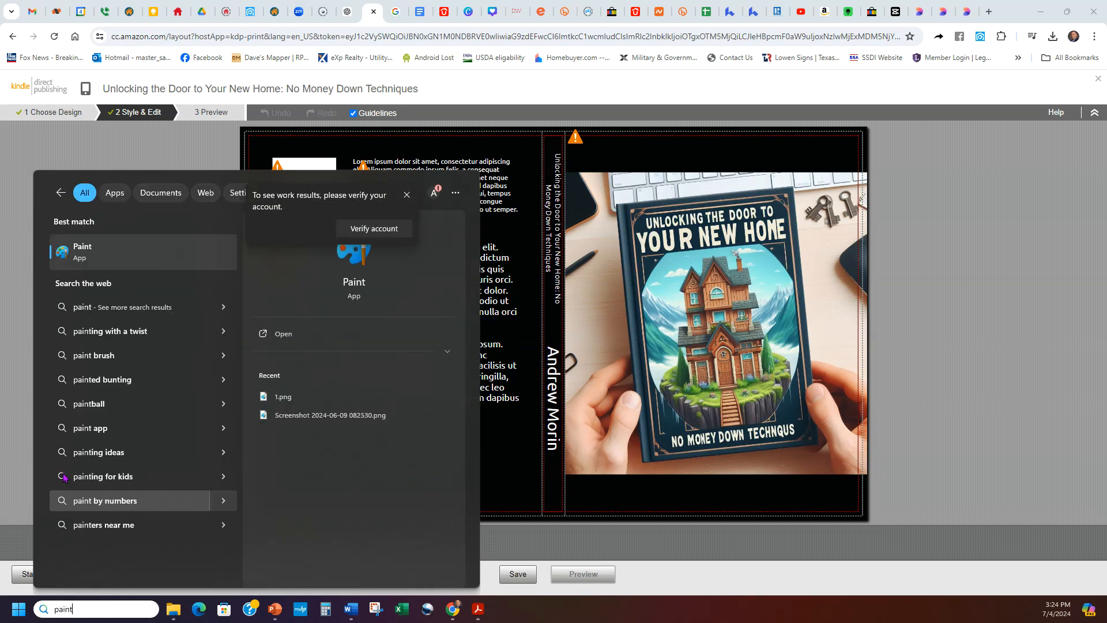
click(70, 261)
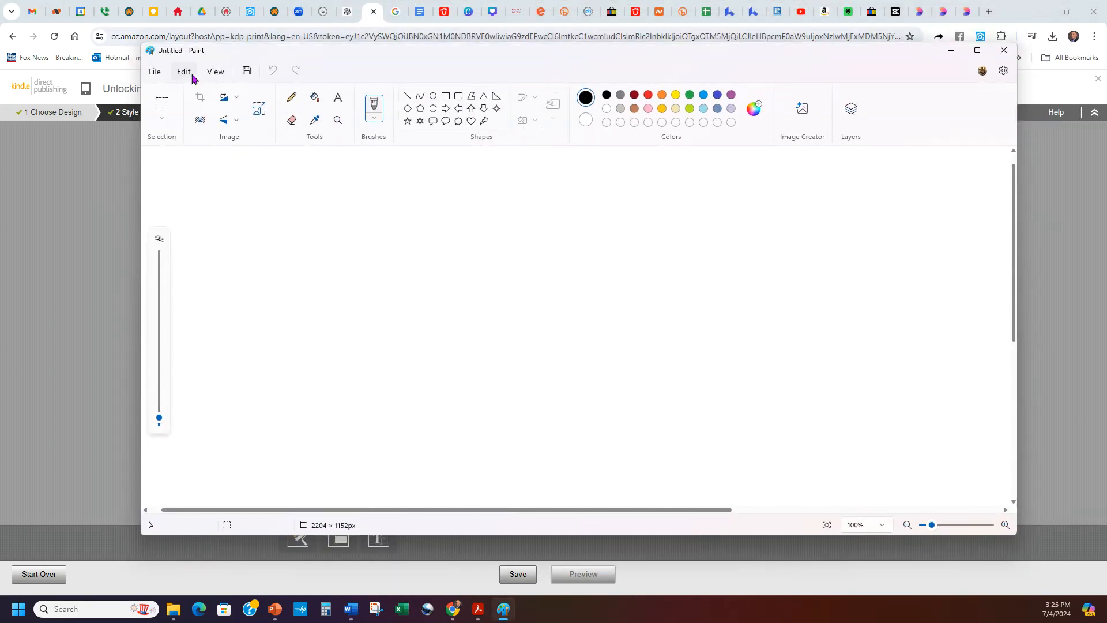
click(149, 74)
click(175, 112)
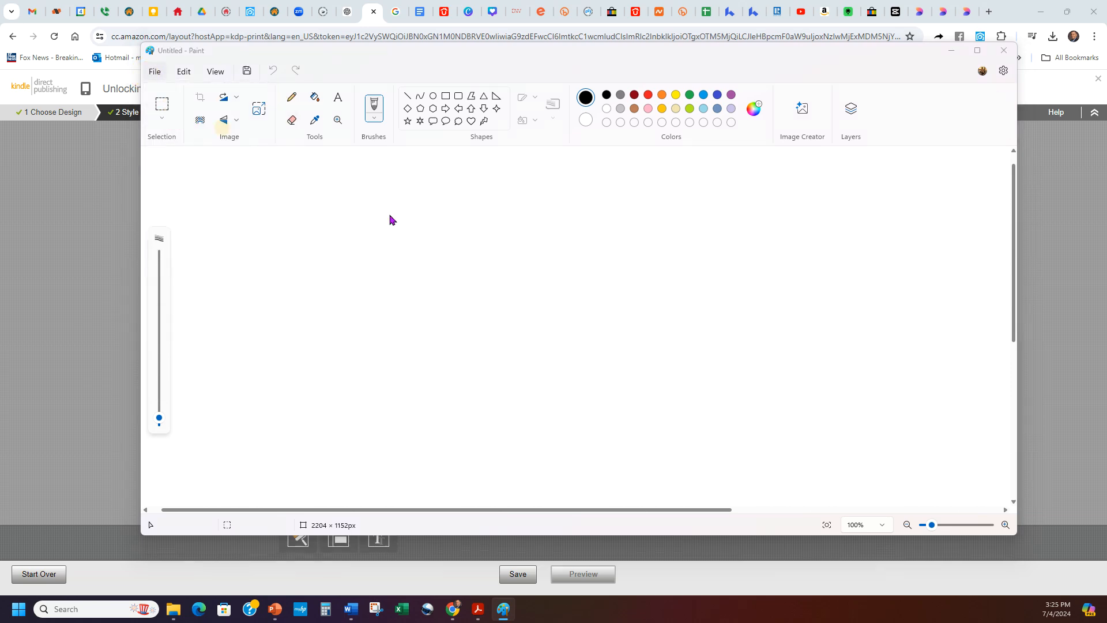
double_click(337, 171)
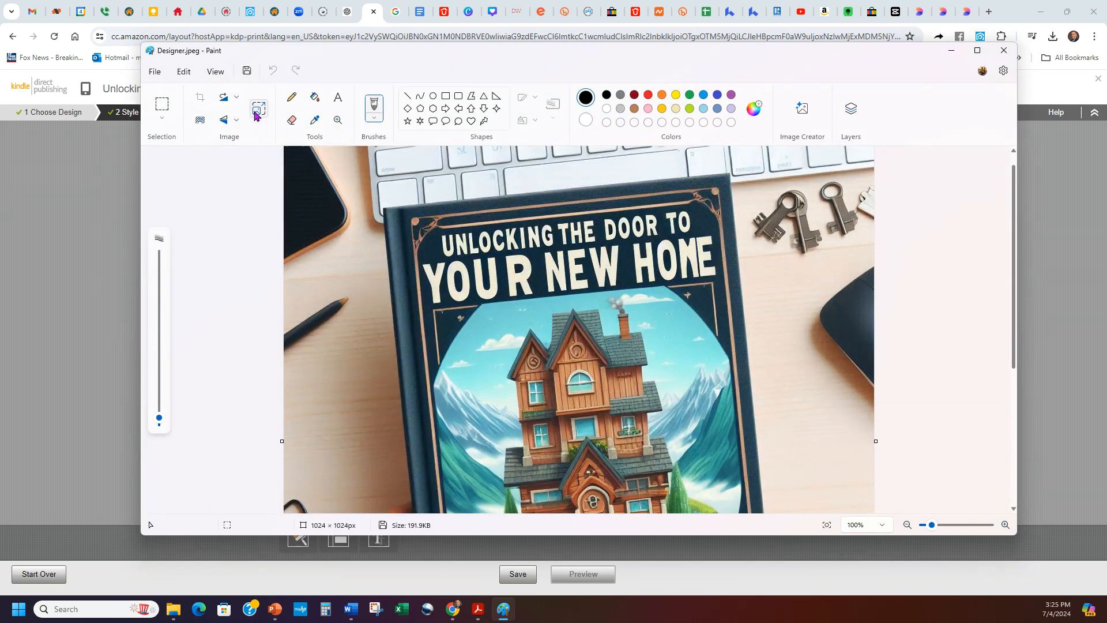
Step: Resize the cover image to 1800 × 1800 pixels, save it, and return to Cover Creator in the browser
click(260, 111)
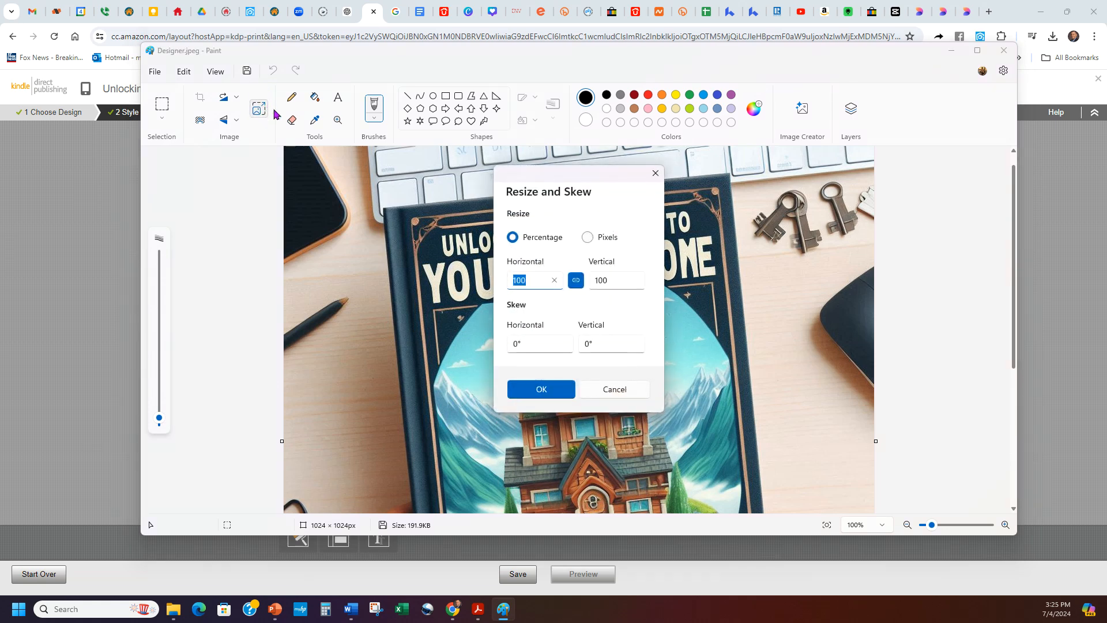
click(587, 237)
double_click(549, 281)
key(BackSpace)
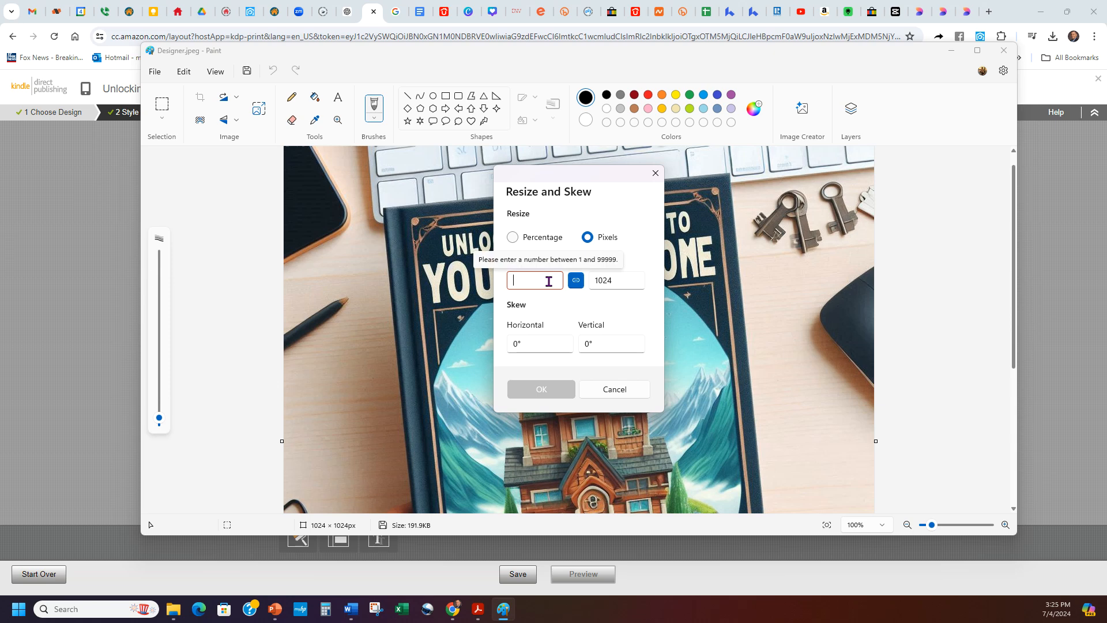
text(1800)
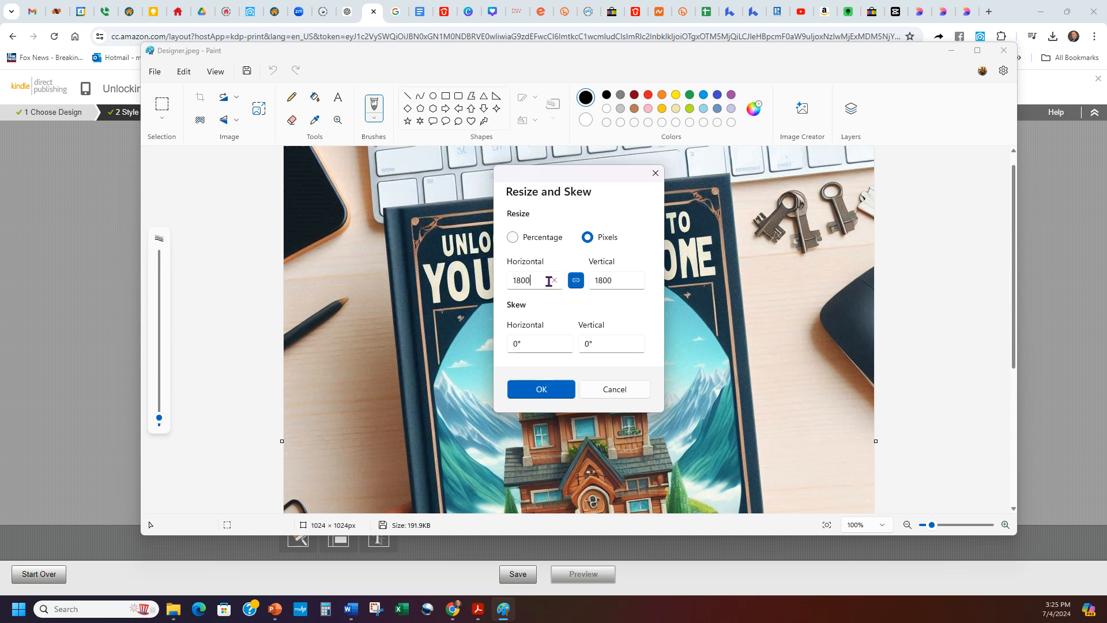
click(537, 389)
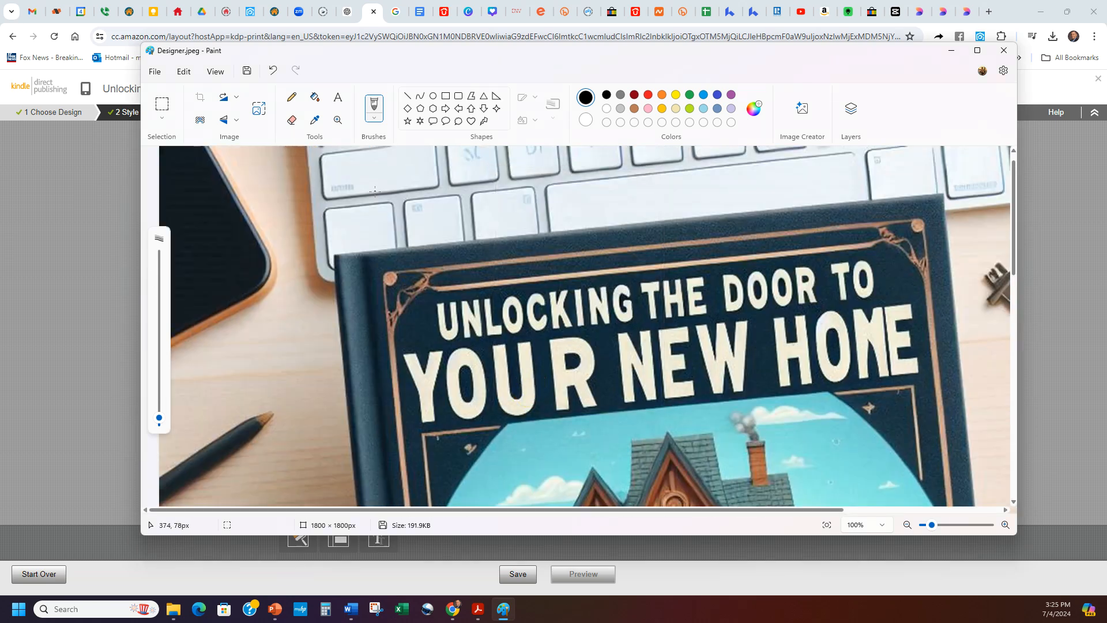
click(246, 71)
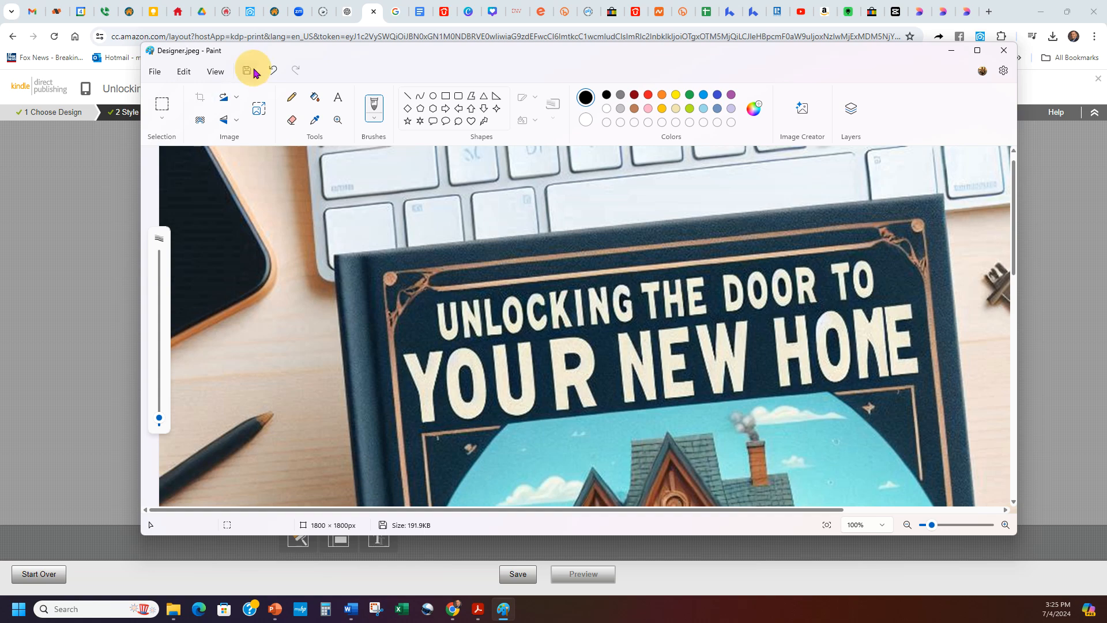
click(952, 50)
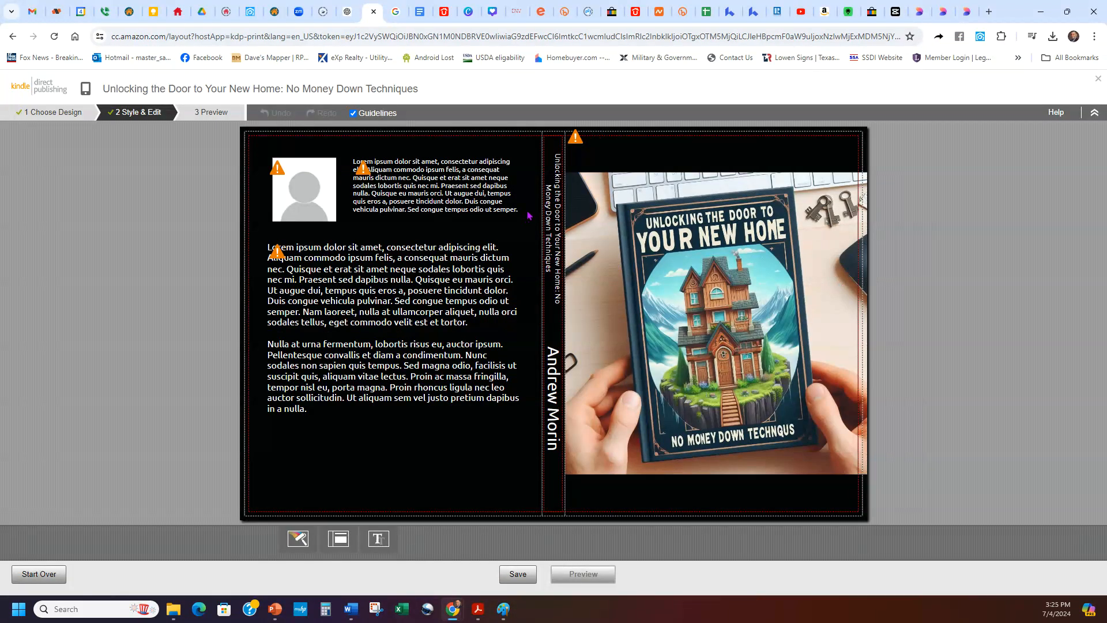
Step: Try scaling the front cover image to 300 percent, and leave Cover Creator for the paperback content page
click(658, 205)
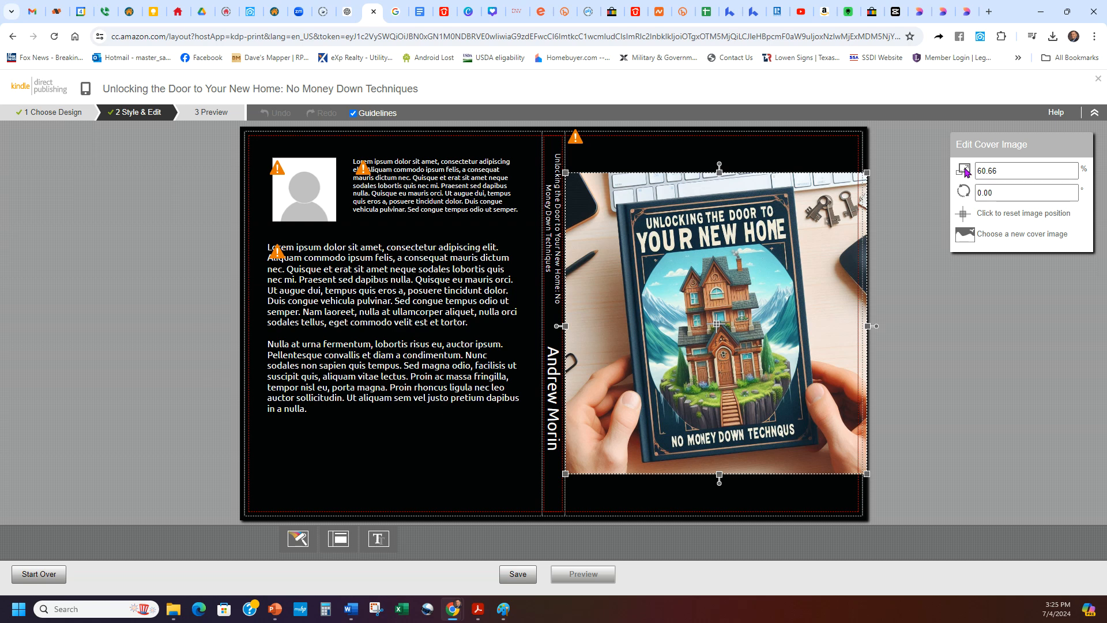
click(929, 279)
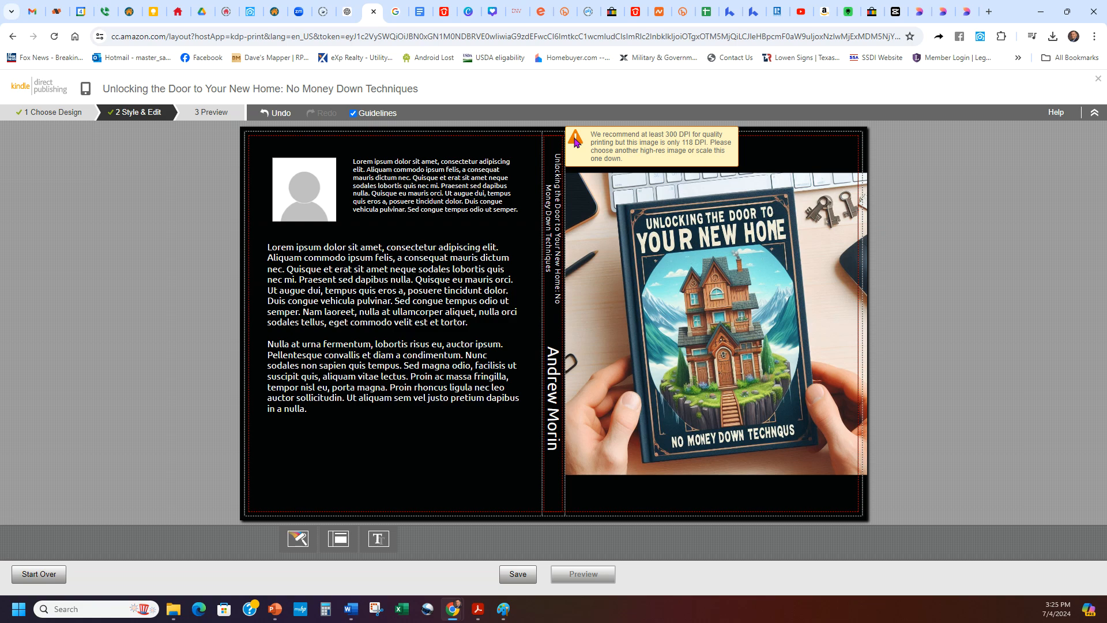
click(836, 268)
double_click(1018, 170)
text(300)
click(956, 322)
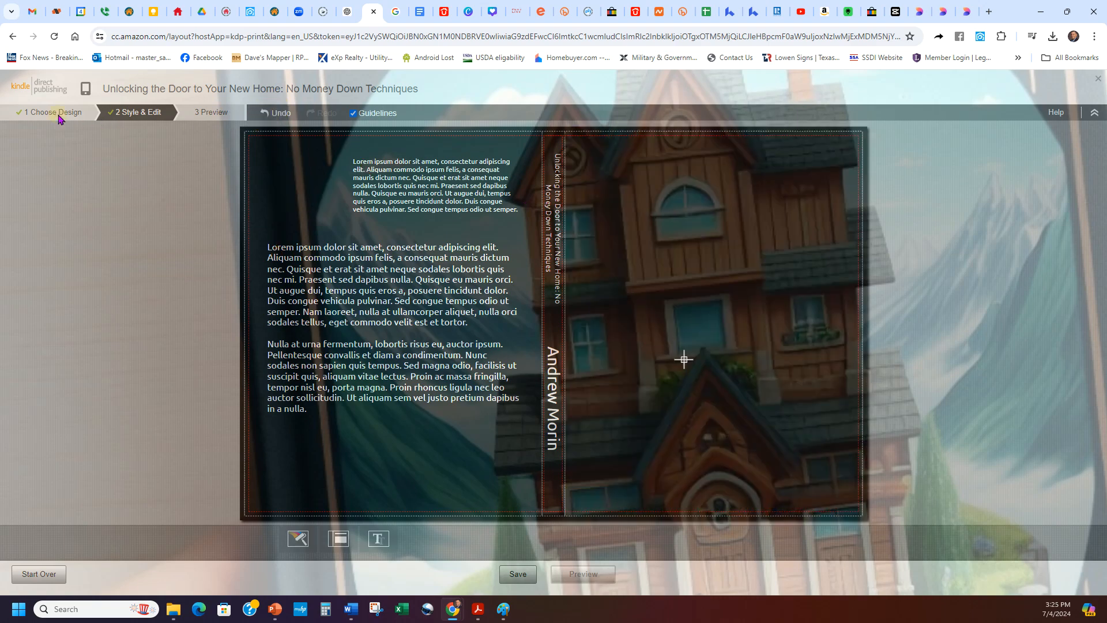
click(12, 36)
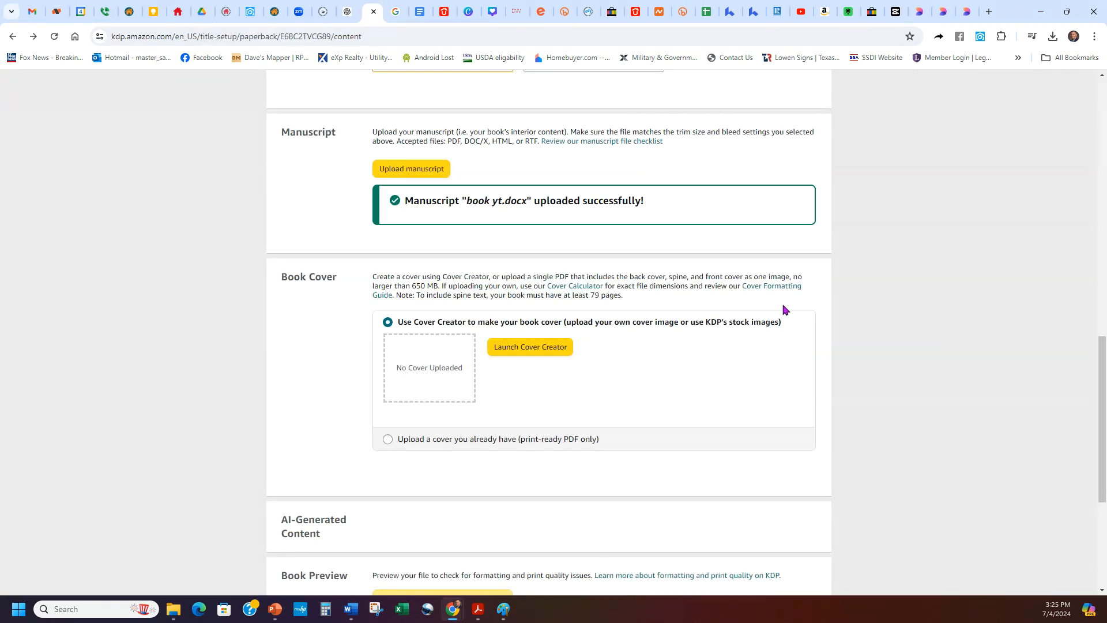
Step: Relaunch Cover Creator with Designer.jpeg from Downloads as the cover image and choose the black "Use with front cover image" design
click(539, 348)
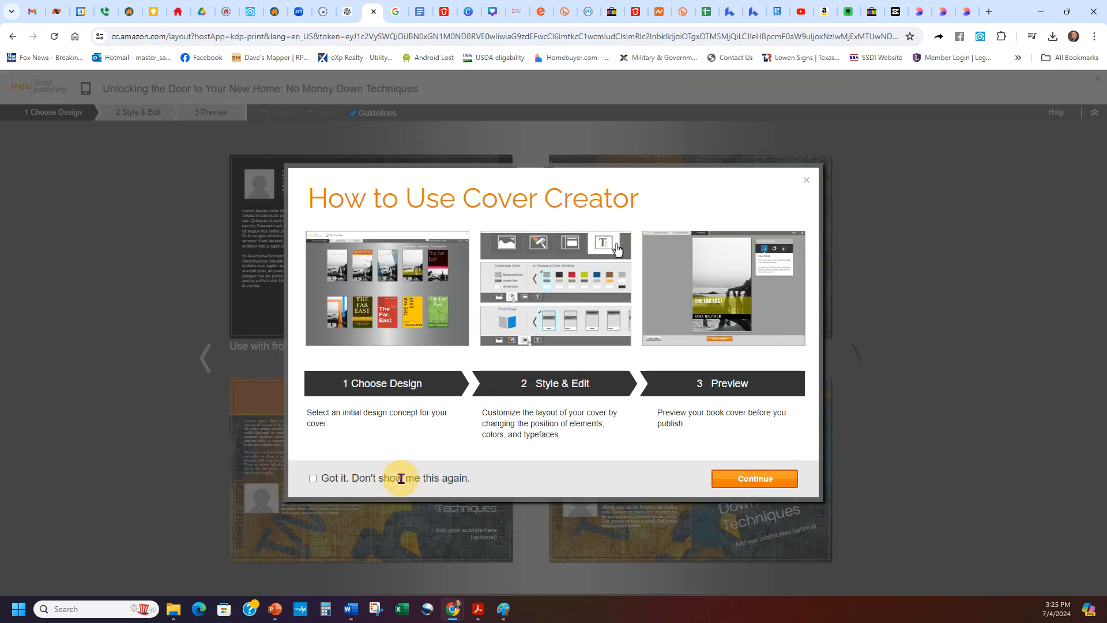
click(312, 479)
click(721, 478)
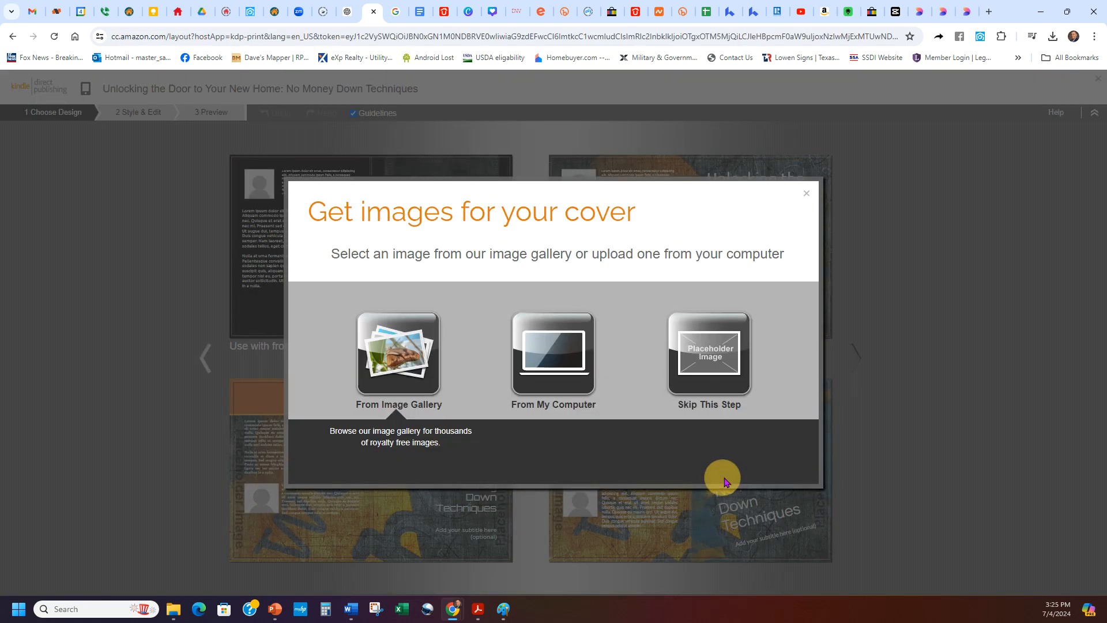
click(549, 364)
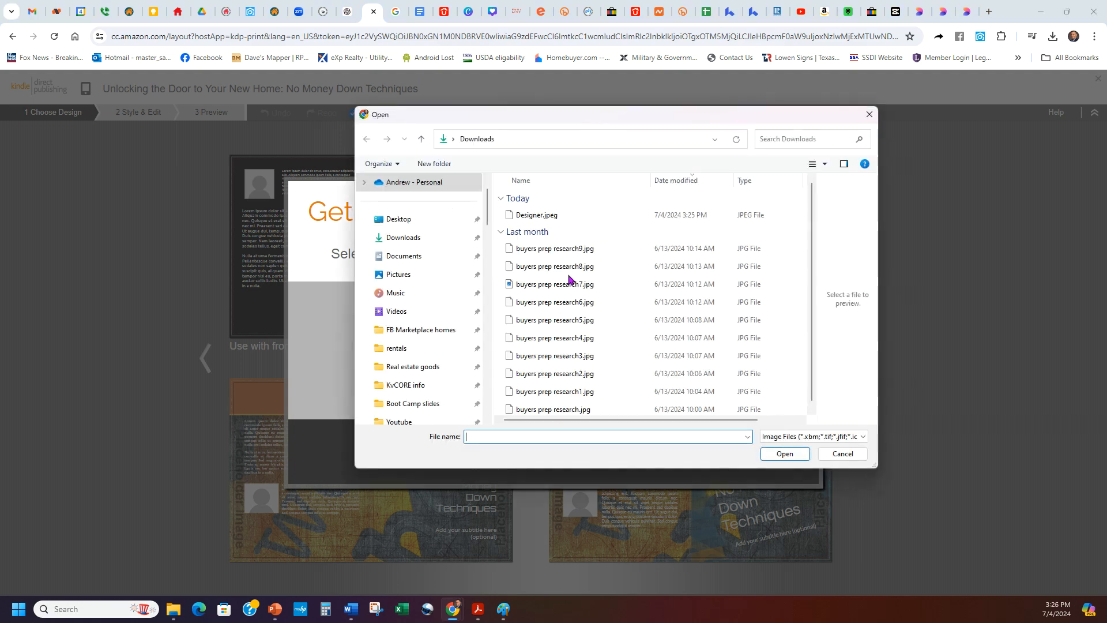
double_click(522, 212)
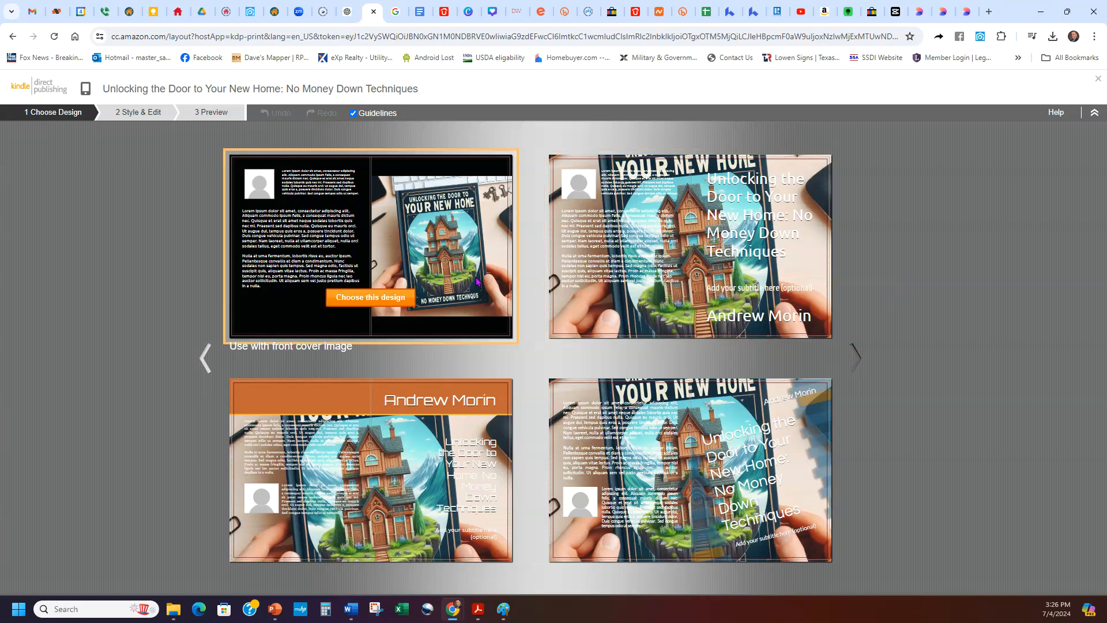
click(354, 301)
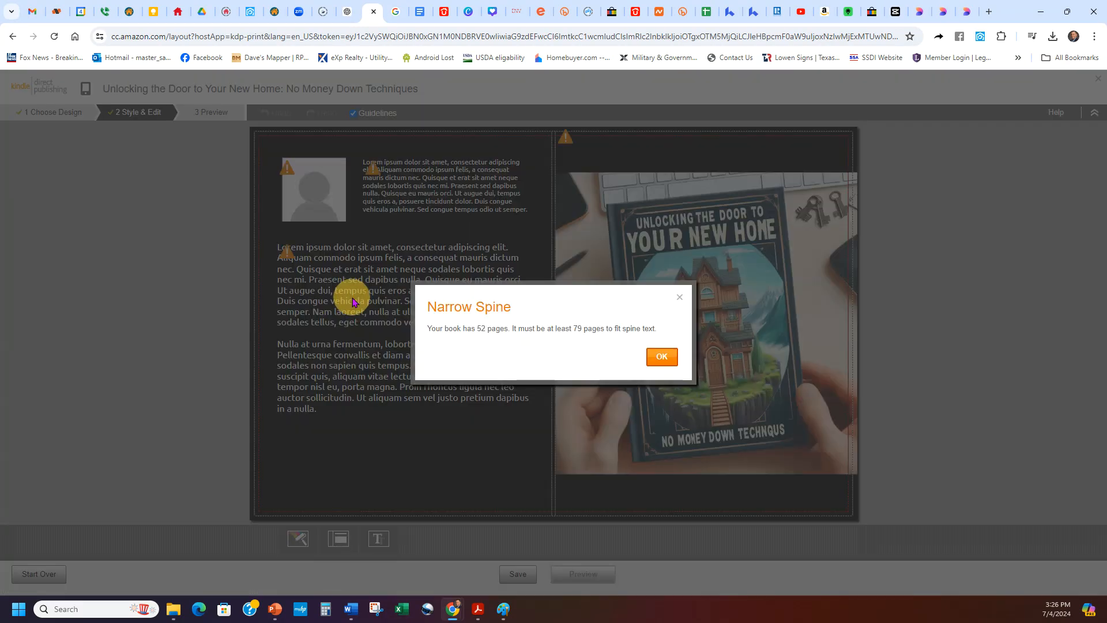
click(662, 353)
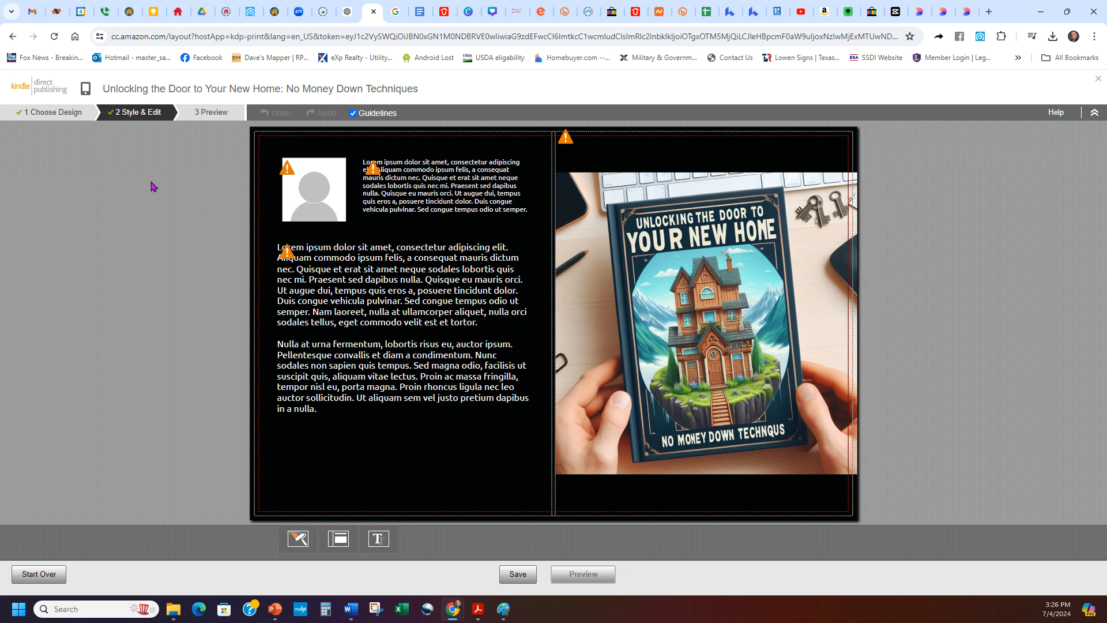
Step: Switch to the full-wrap image design with plain white title text and reload Designer.jpeg from the computer as its cover image
click(52, 112)
mouse_move(721, 241)
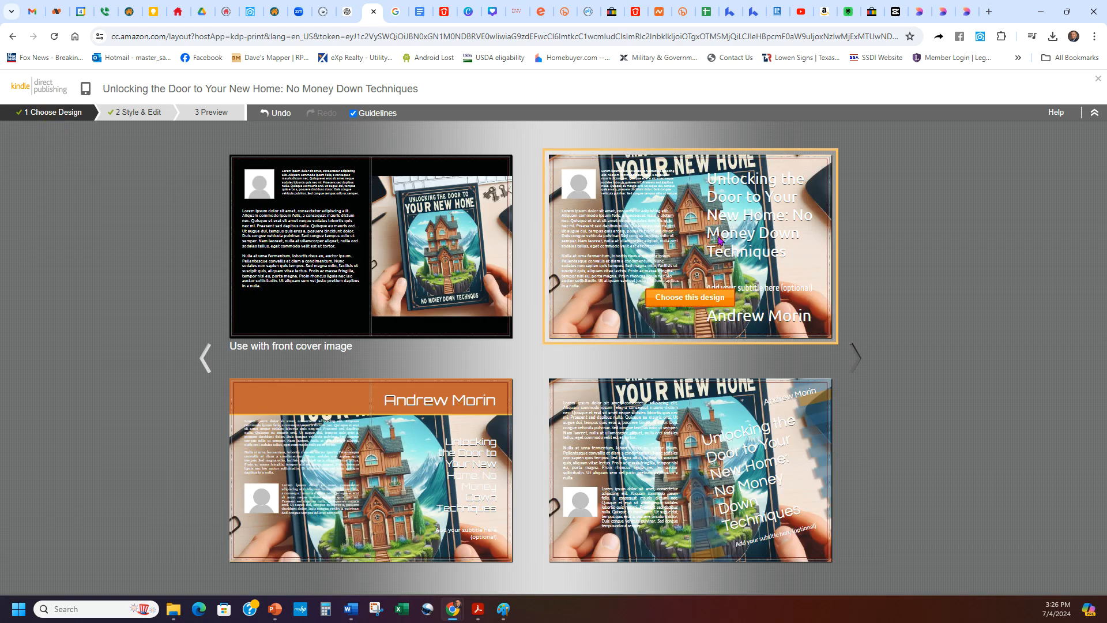
click(691, 299)
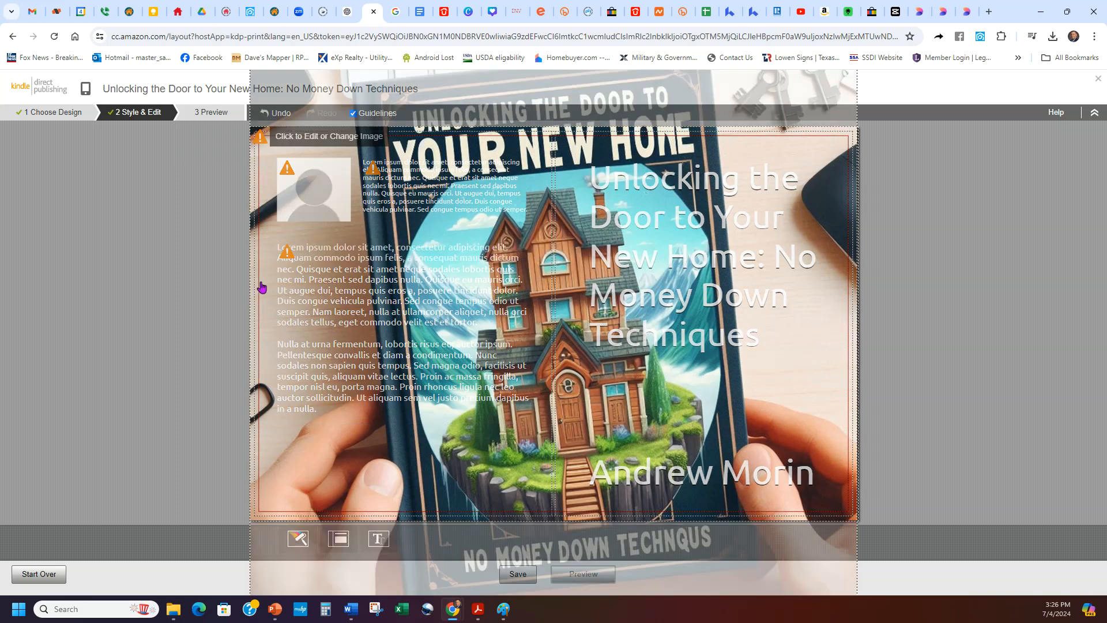
click(258, 138)
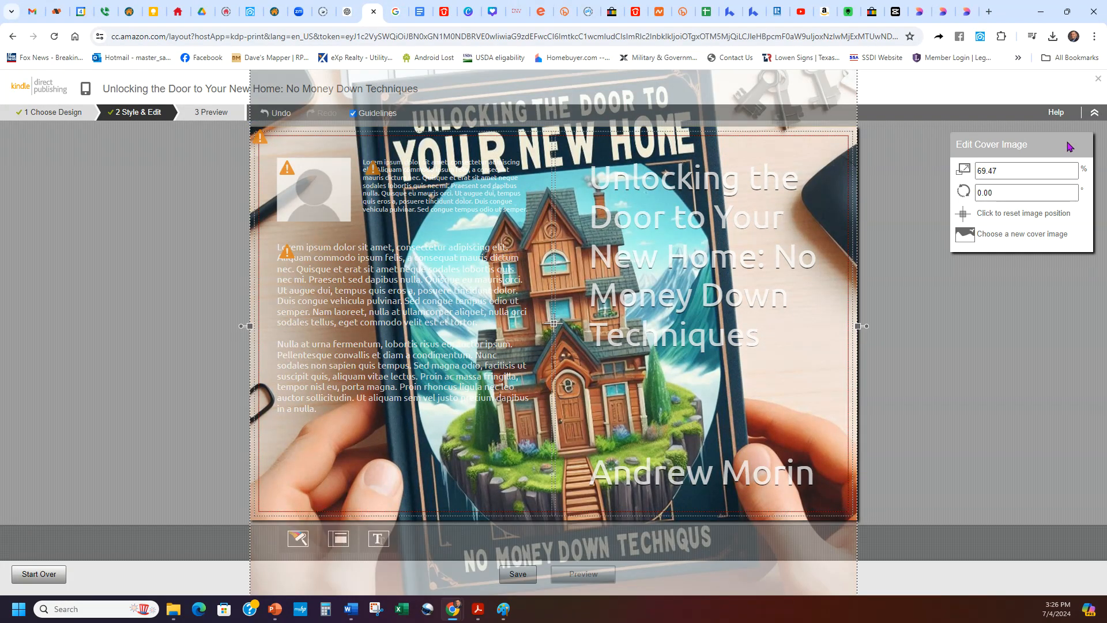
click(995, 239)
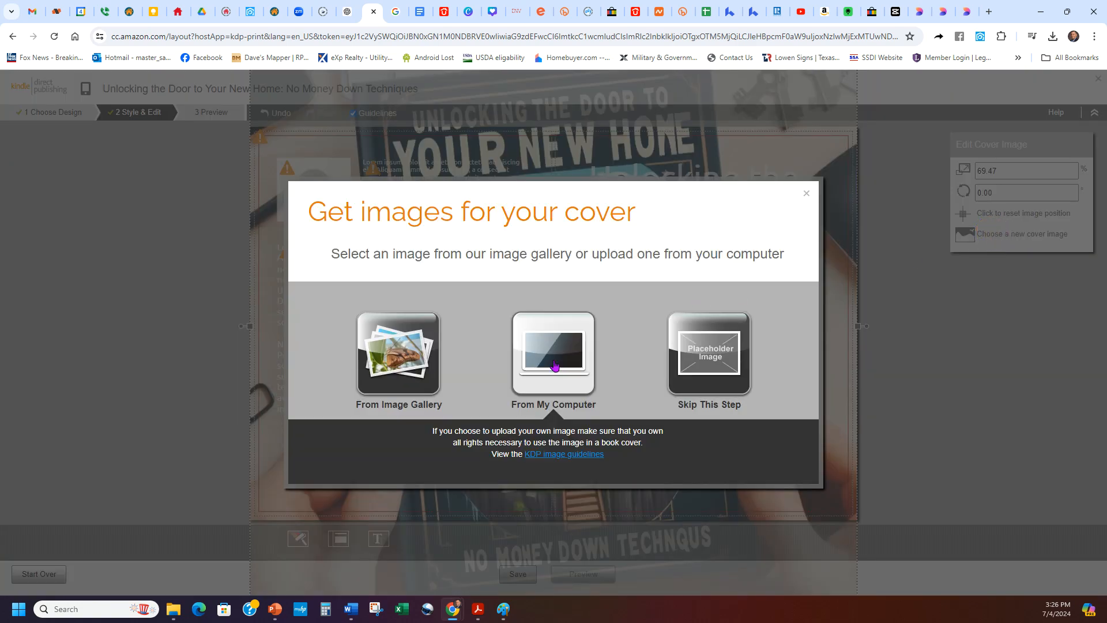
click(553, 365)
double_click(521, 217)
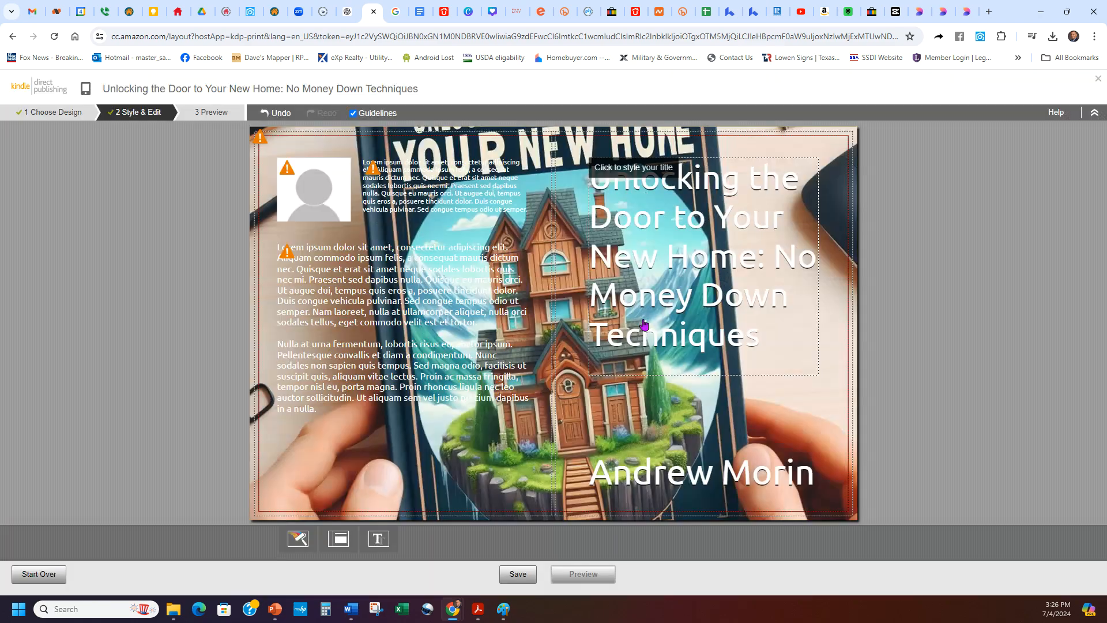
Step: Select the full-wrap cover image and open its scale percentage for editing
mouse_move(265, 141)
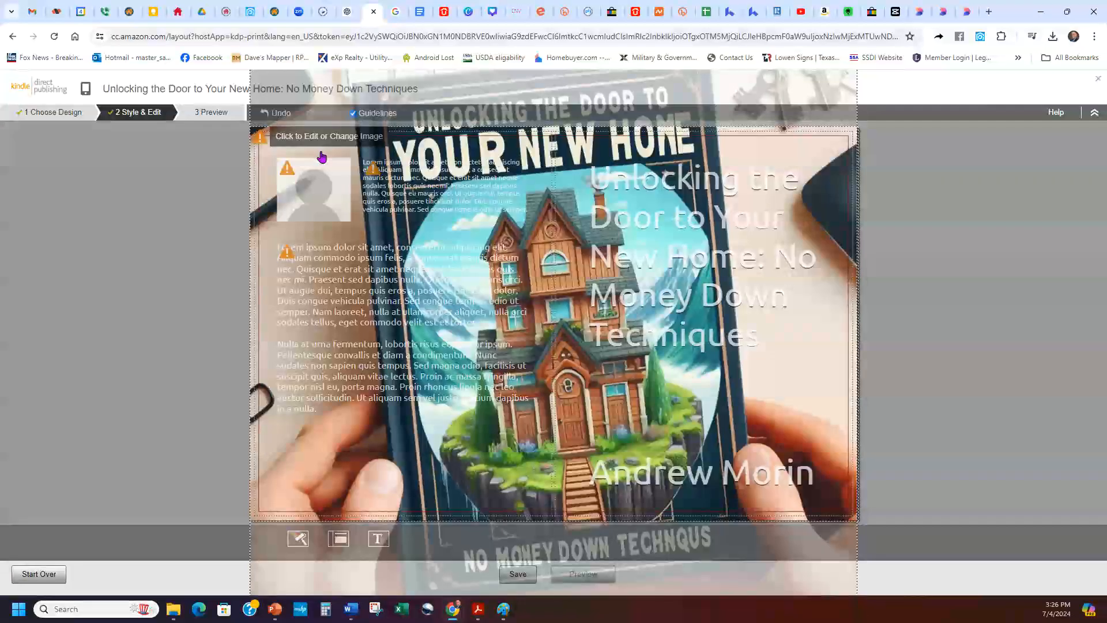
click(262, 142)
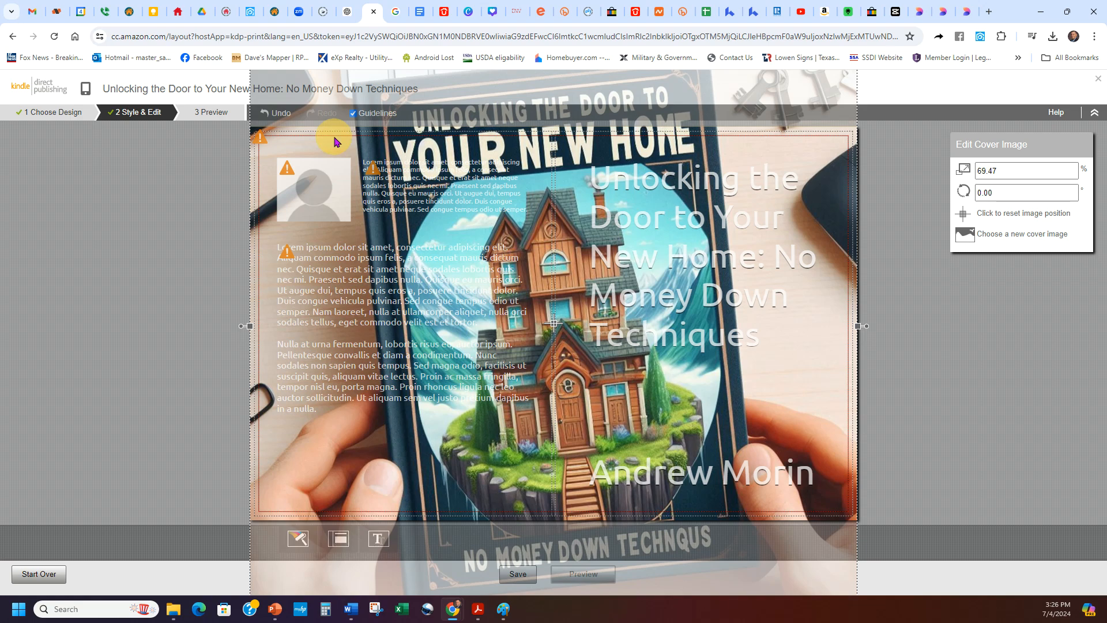
double_click(1003, 171)
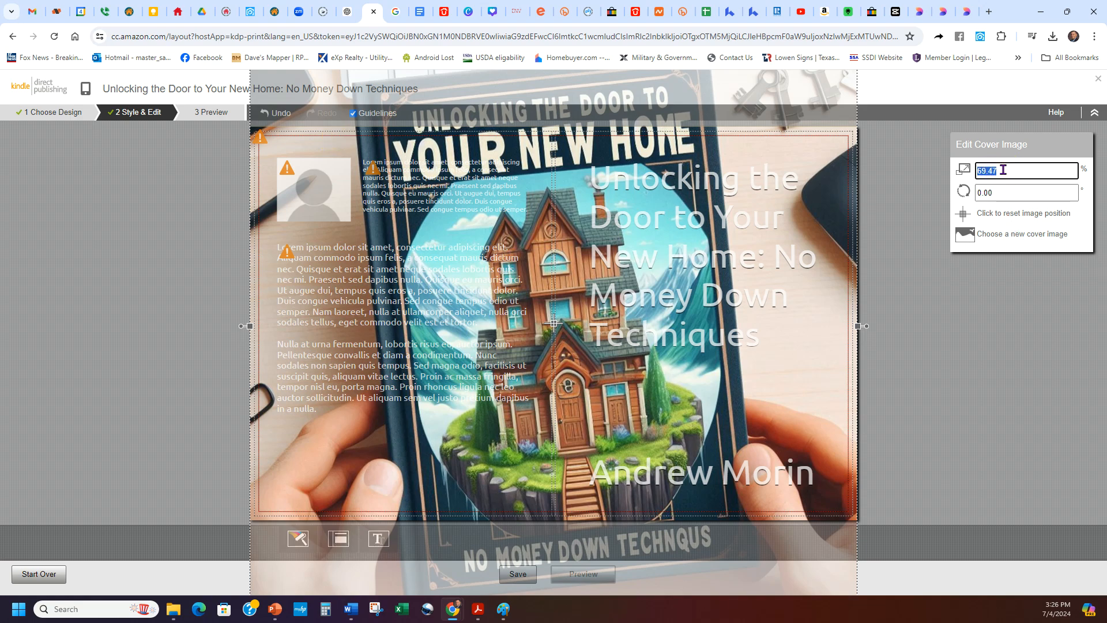
key(Return)
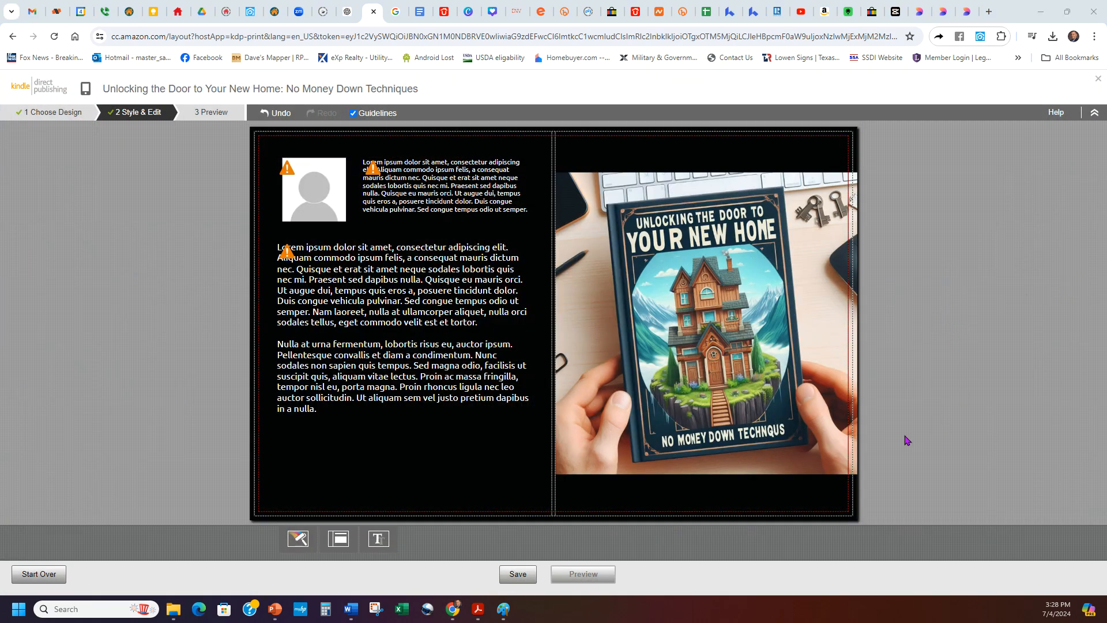
Step: Switch to Paint, check the pixel dimensions of Designer.jpeg in the resize settings, and return to Cover Creator
click(503, 610)
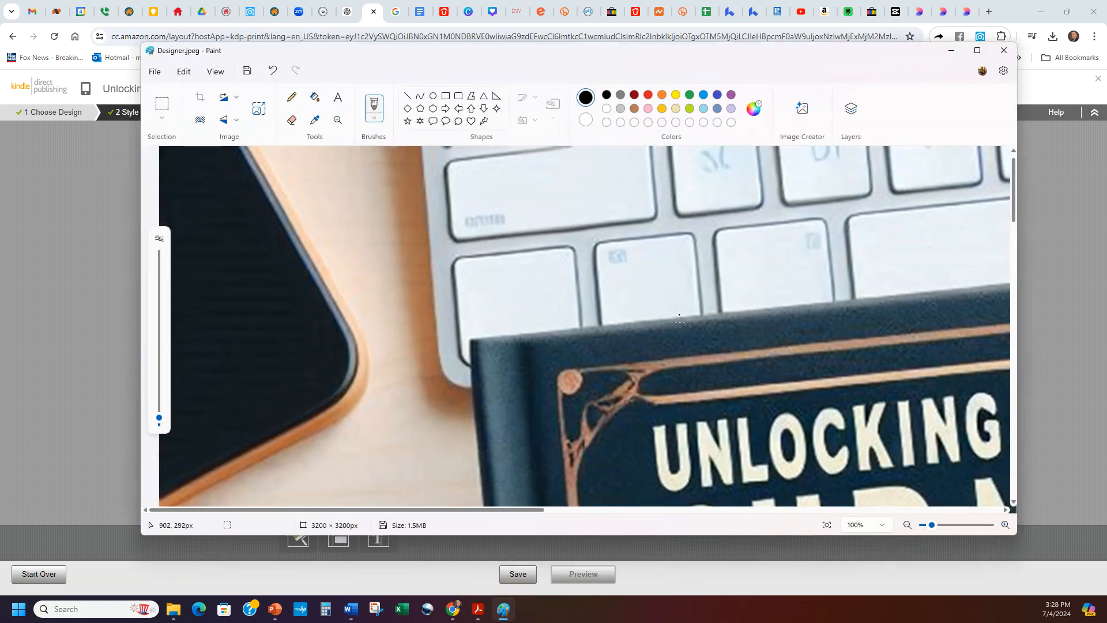
click(259, 109)
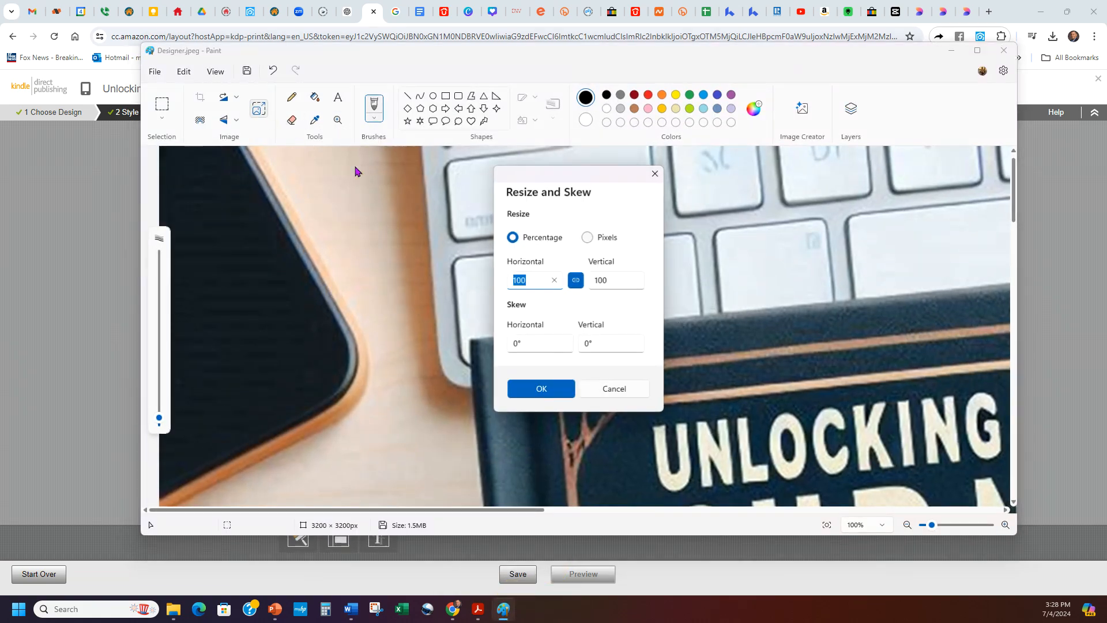
click(587, 238)
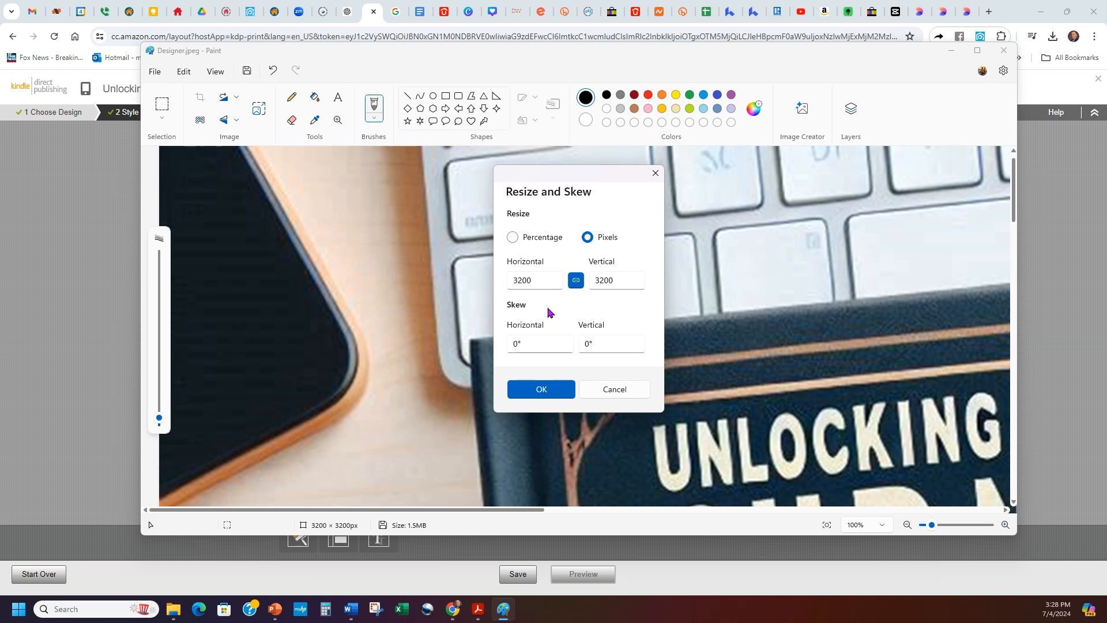
click(614, 389)
click(950, 52)
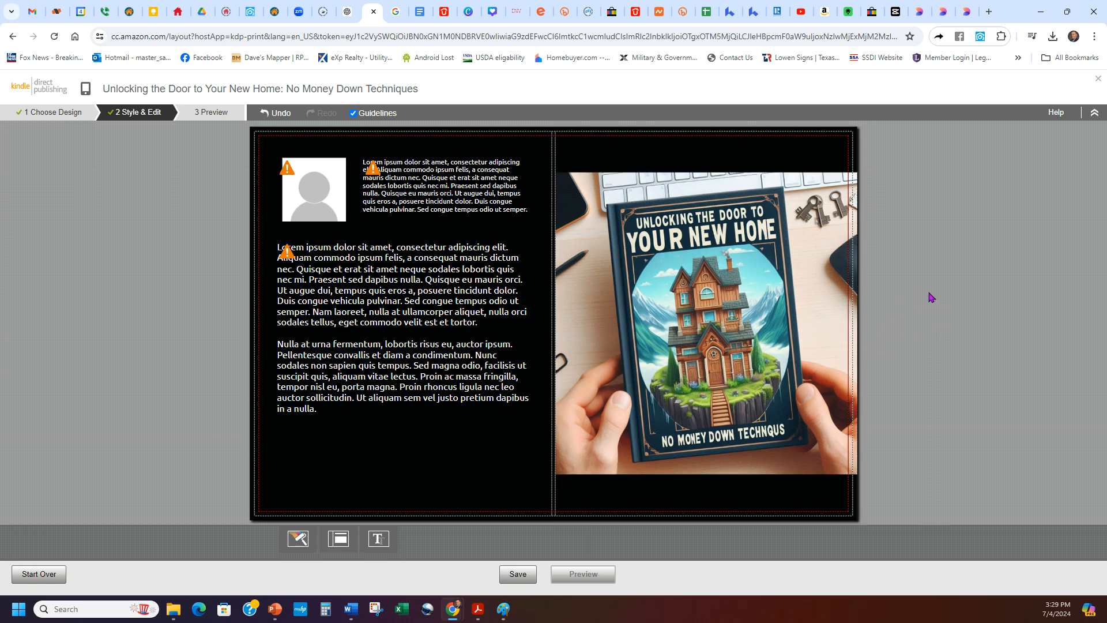
Step: Insert 2nd head shot.jpeg from the Real estate goods folder as the author photo on the back cover
click(286, 174)
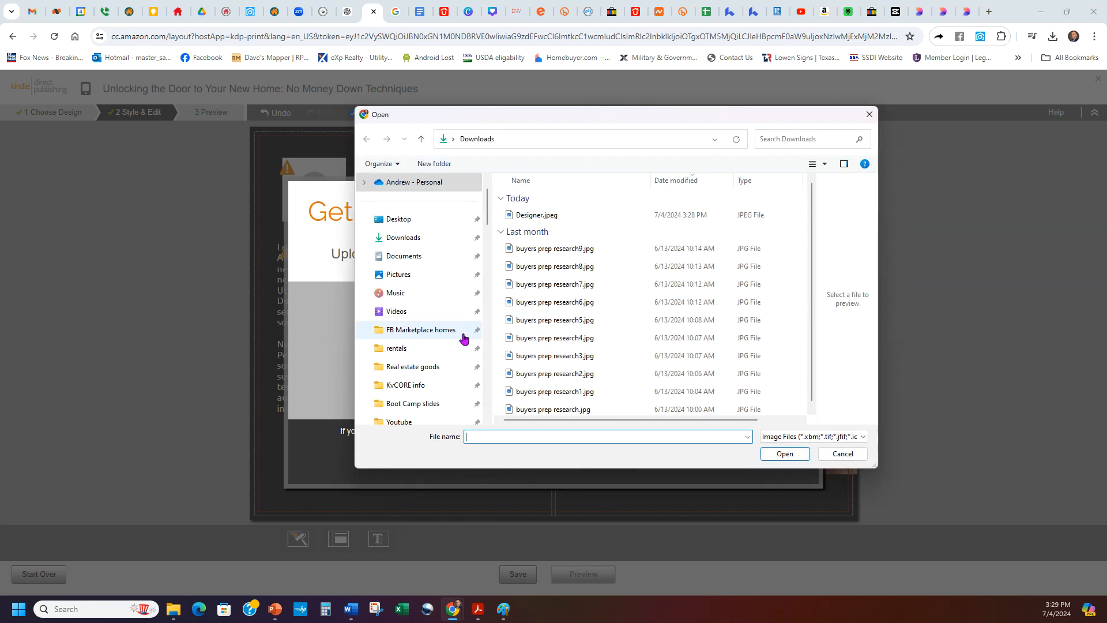
click(423, 368)
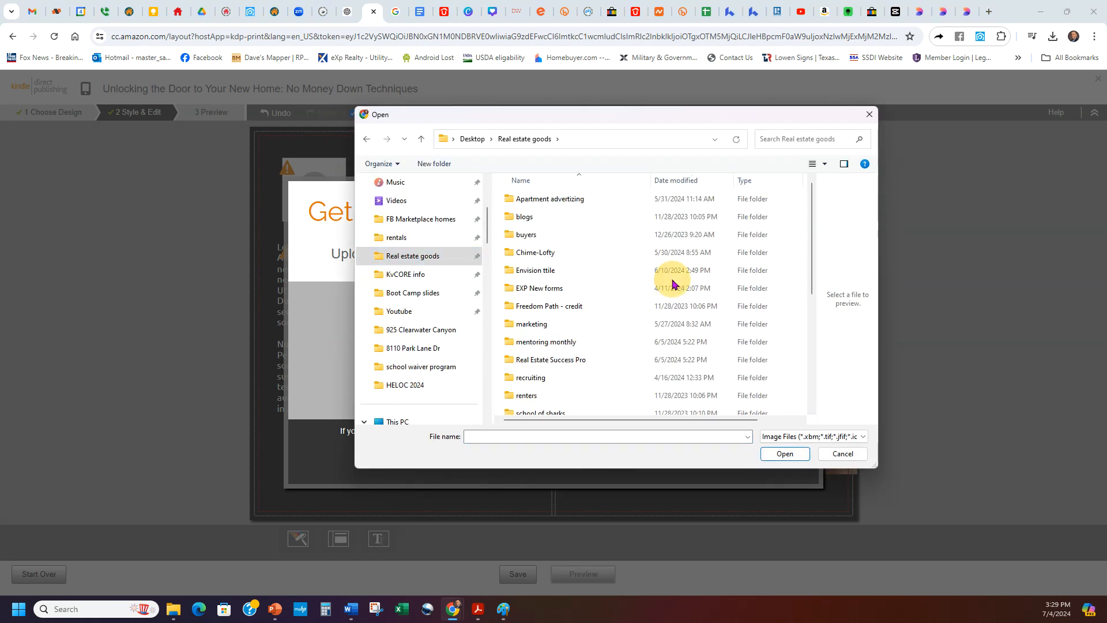
scroll(673, 283, down, 4)
scroll(674, 283, down, 1)
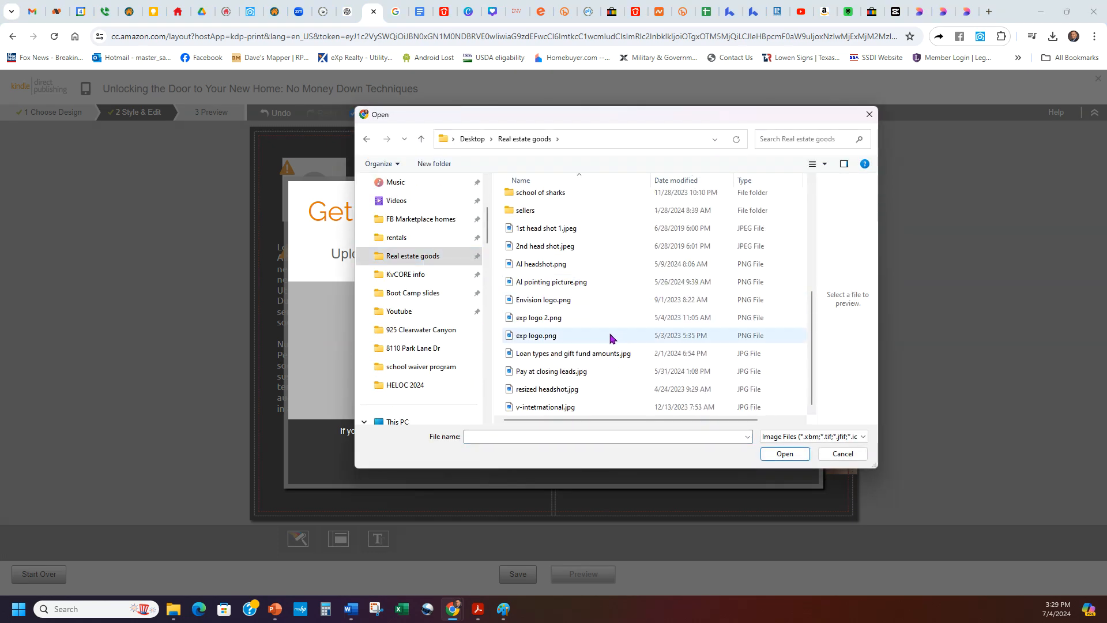
double_click(531, 246)
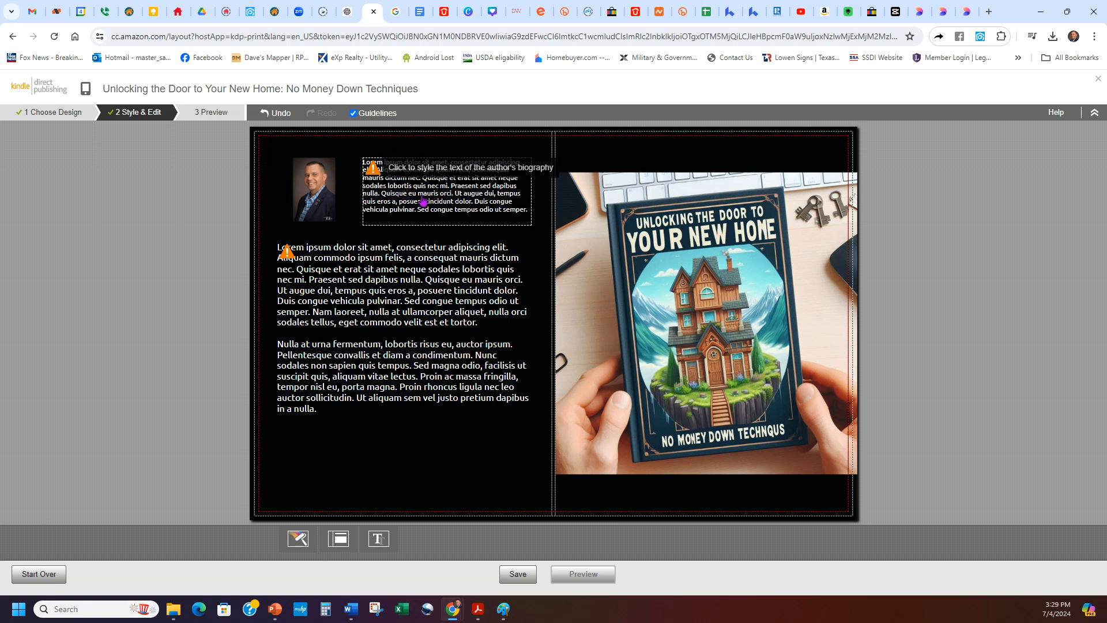
Step: Switch to kvCORE and open the agent profile at its About Me biography
click(250, 11)
click(1085, 111)
click(1070, 89)
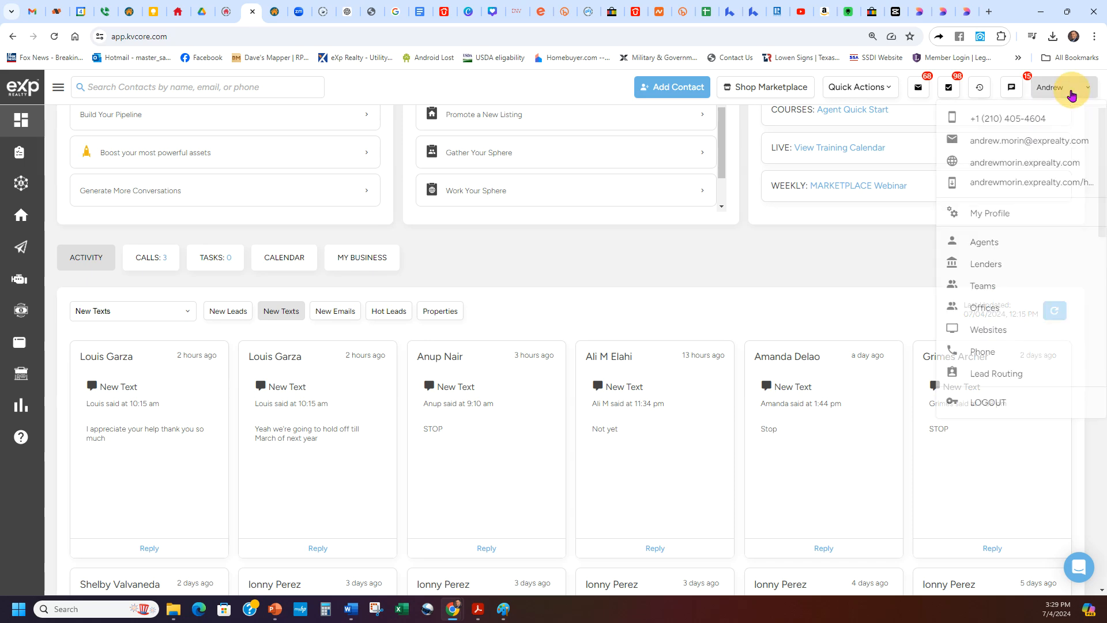
click(987, 214)
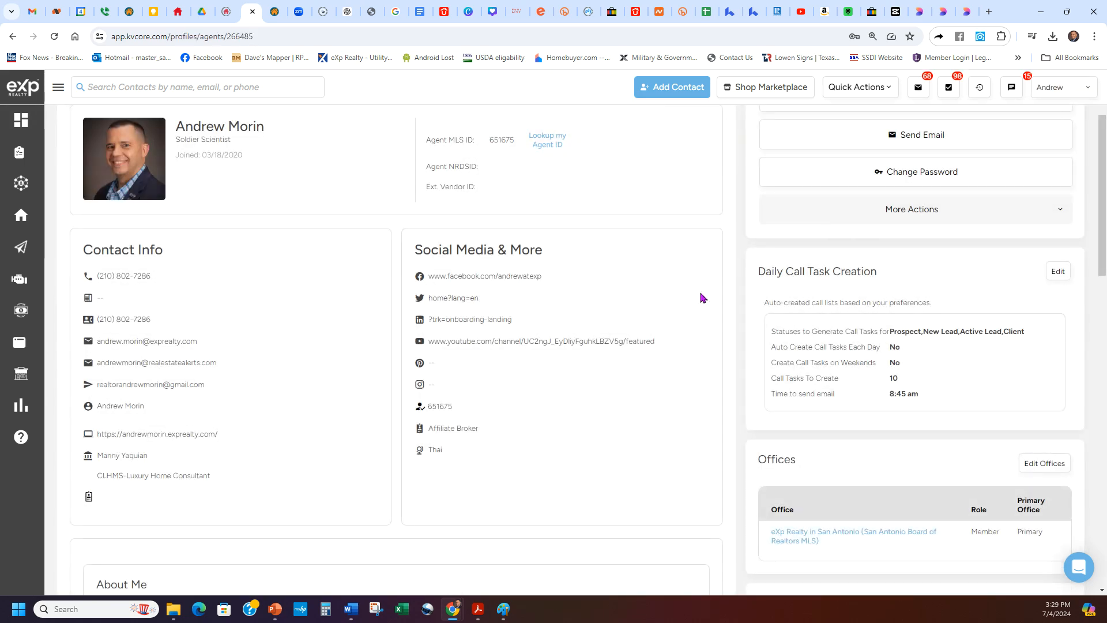
scroll(702, 294, down, 10)
scroll(528, 339, up, 2)
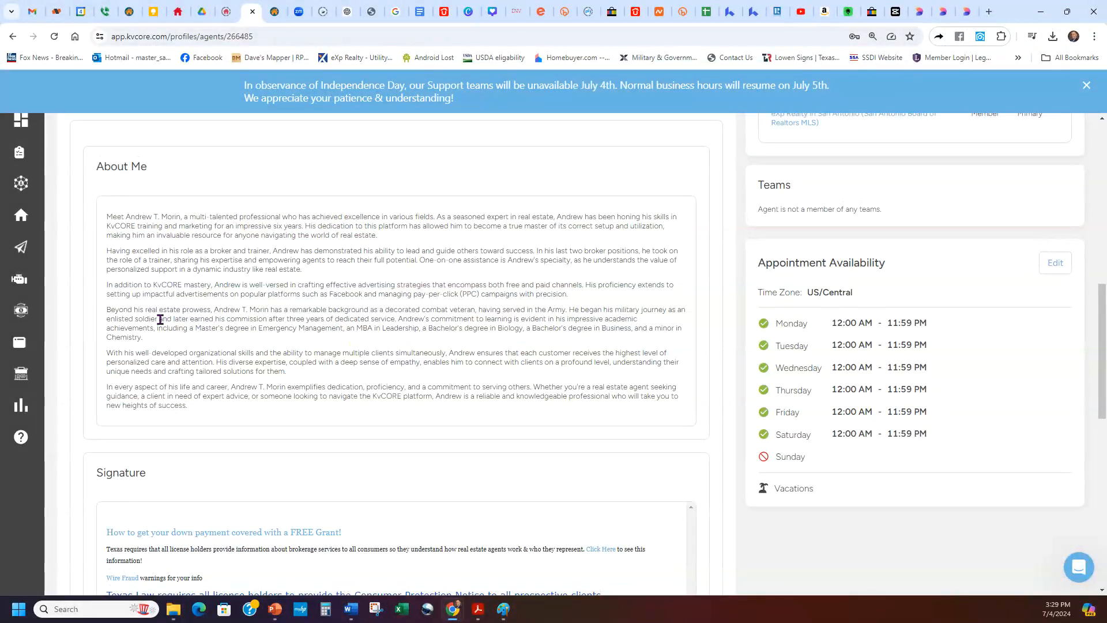
Step: Try the entire About Me text as the author biography on the back cover, and undo the insertion
drag(108, 218, 208, 340)
drag(213, 400, 103, 221)
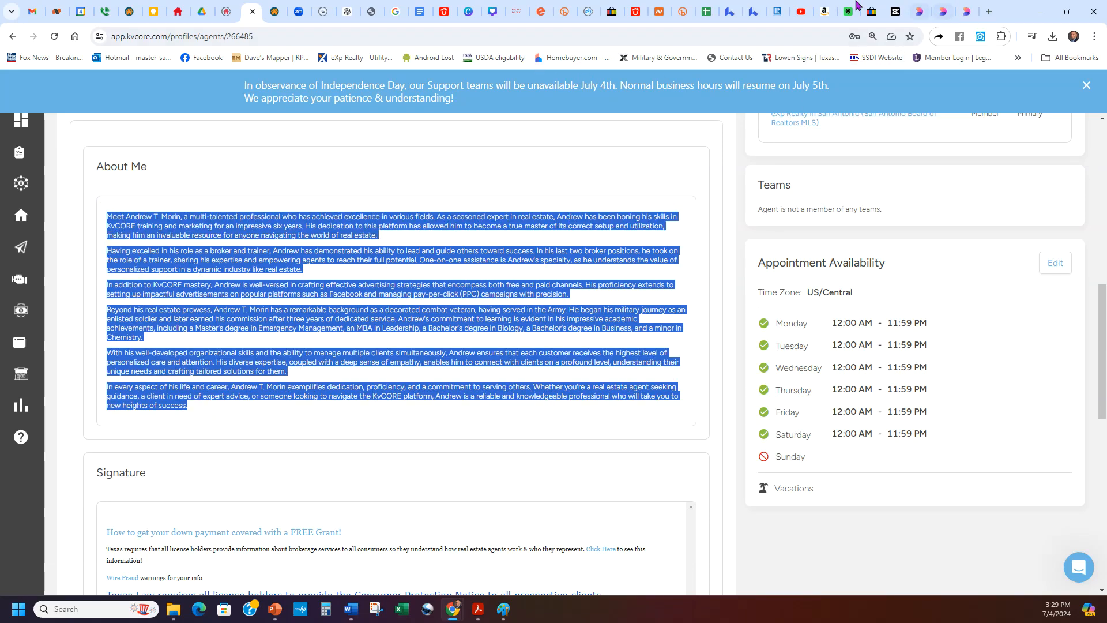
click(372, 12)
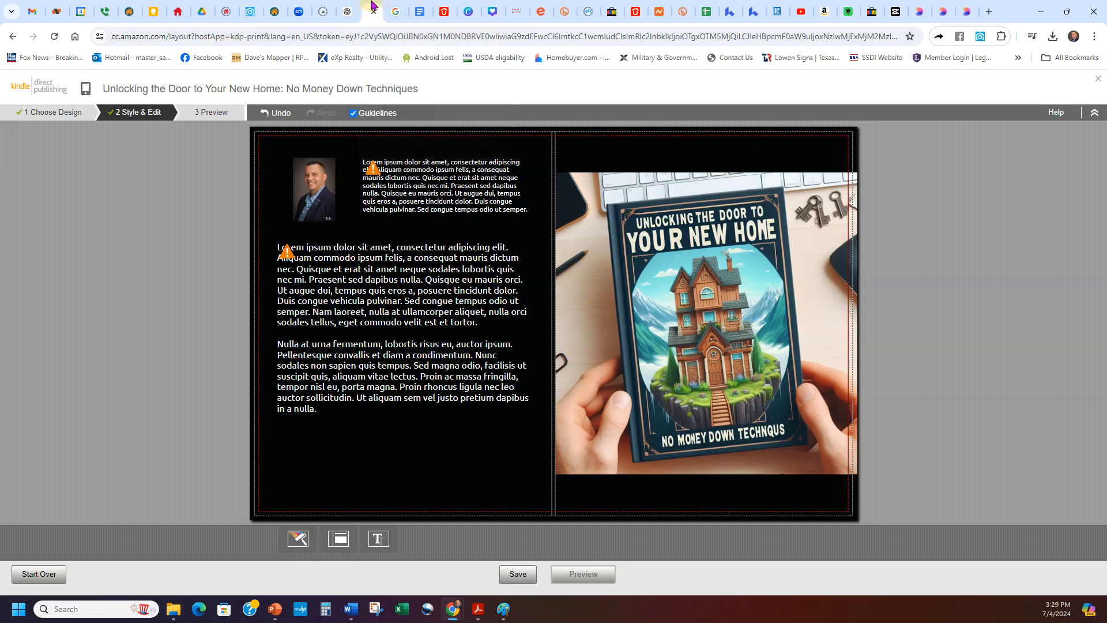
click(420, 210)
key(ctrl+v)
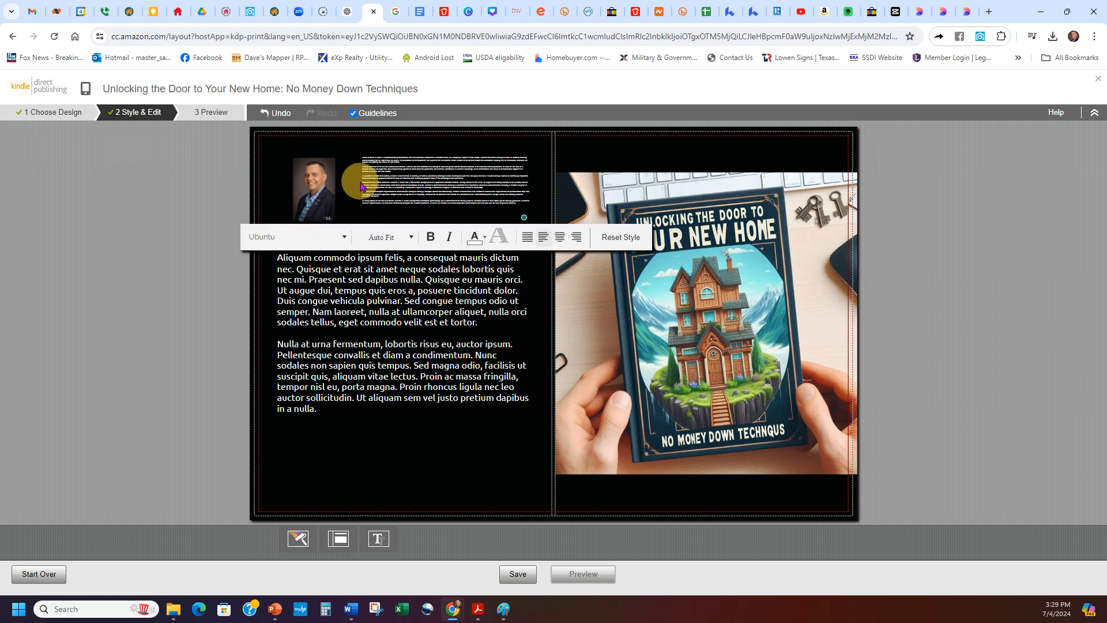
key(ctrl+z)
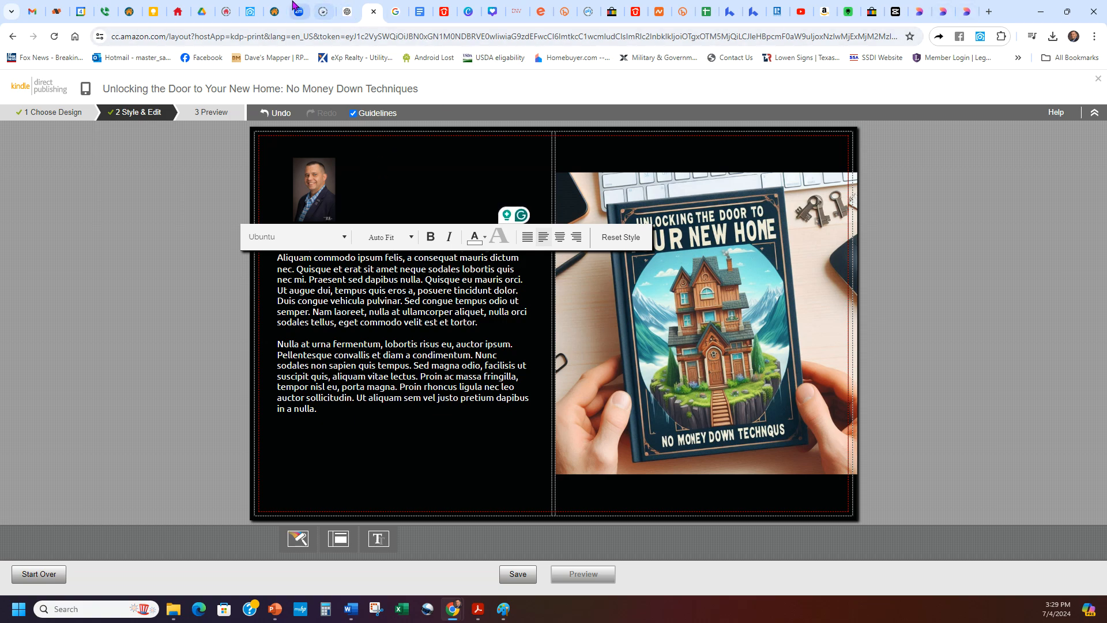
Step: Copy only the first About Me paragraph from the kvCORE profile into the author biography on the back cover
click(250, 11)
click(462, 286)
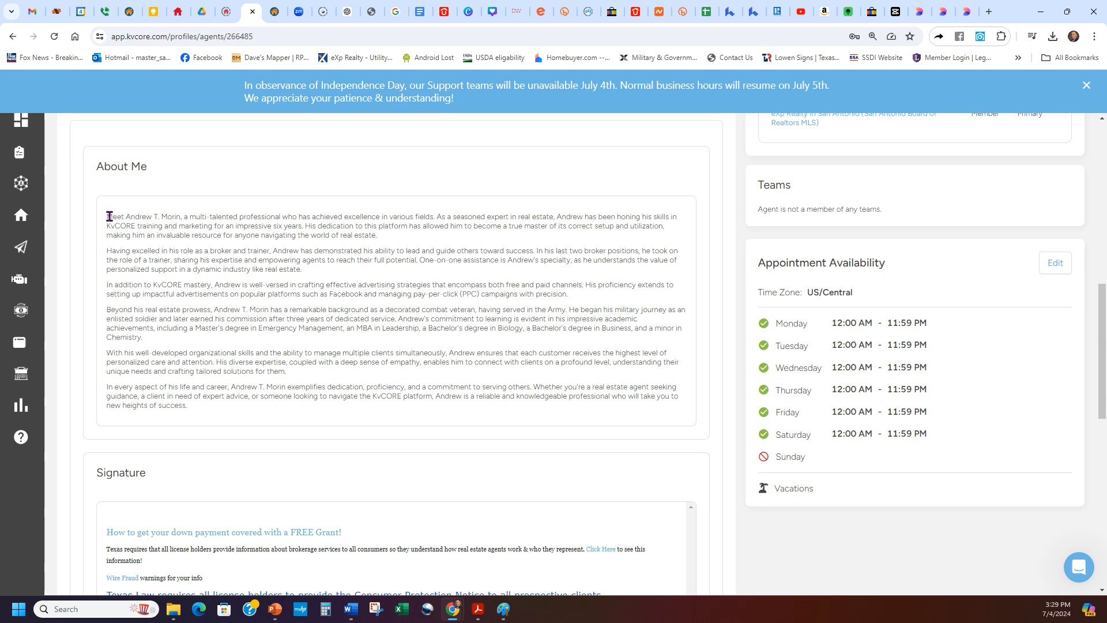
drag(108, 218, 403, 240)
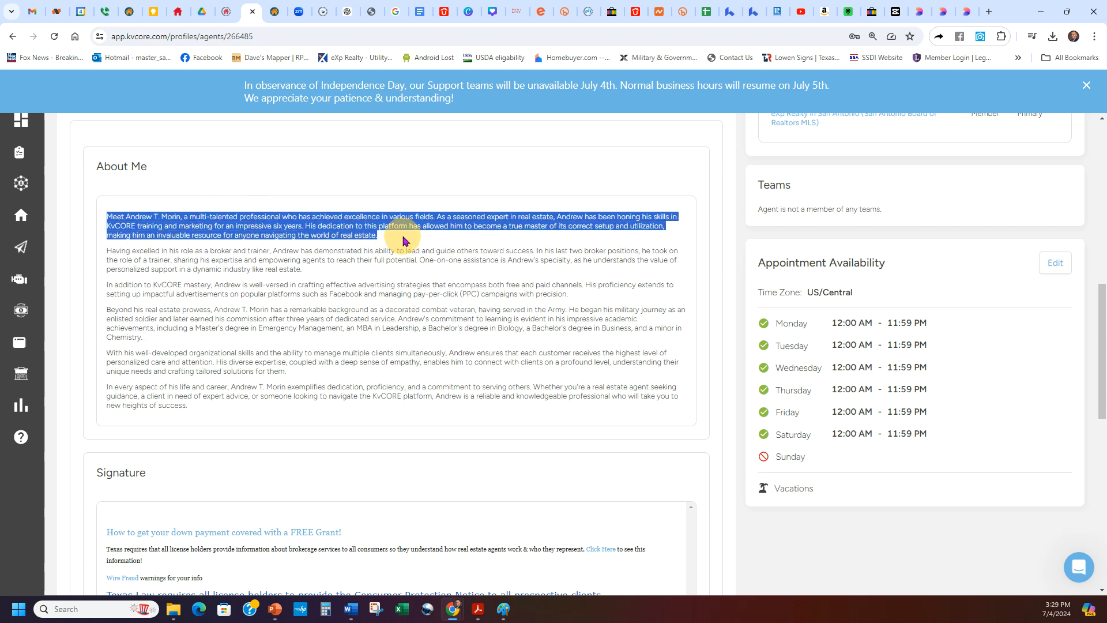
click(372, 12)
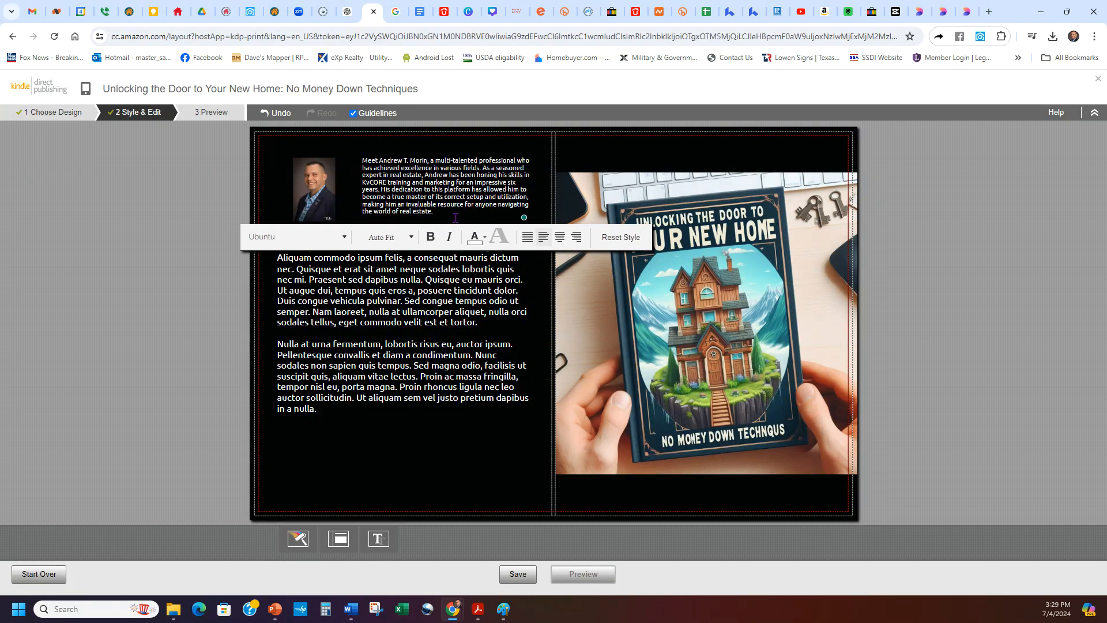
click(438, 293)
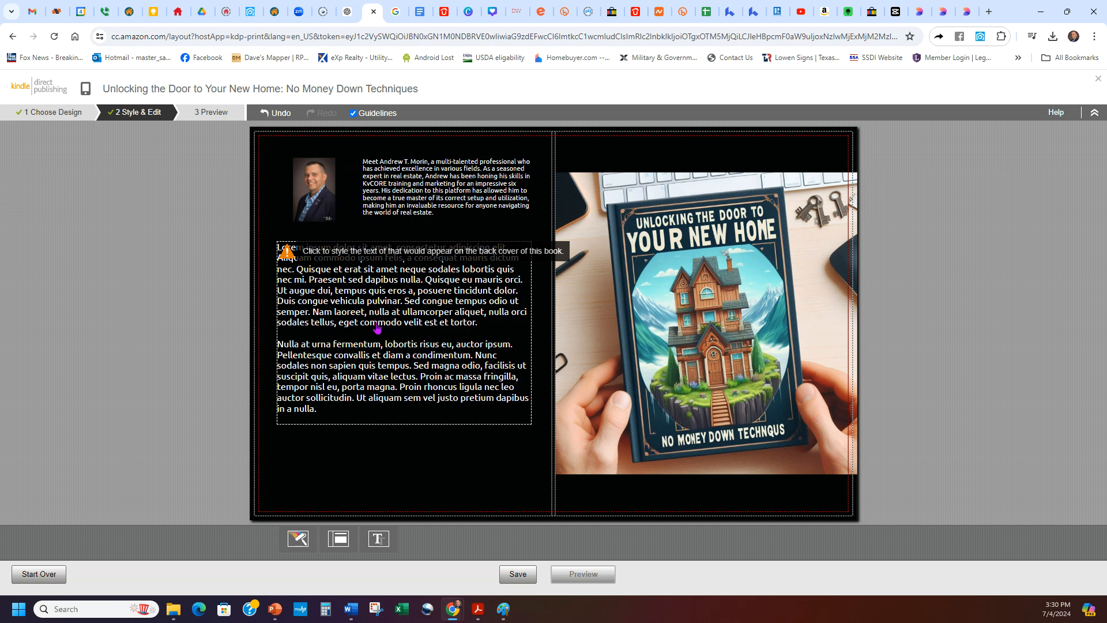
Step: Switch to ChatGPT and copy the "Benefits of Having This Ebook" and "What You Will Gain" sections from the Home Buying Ebook chat
click(351, 16)
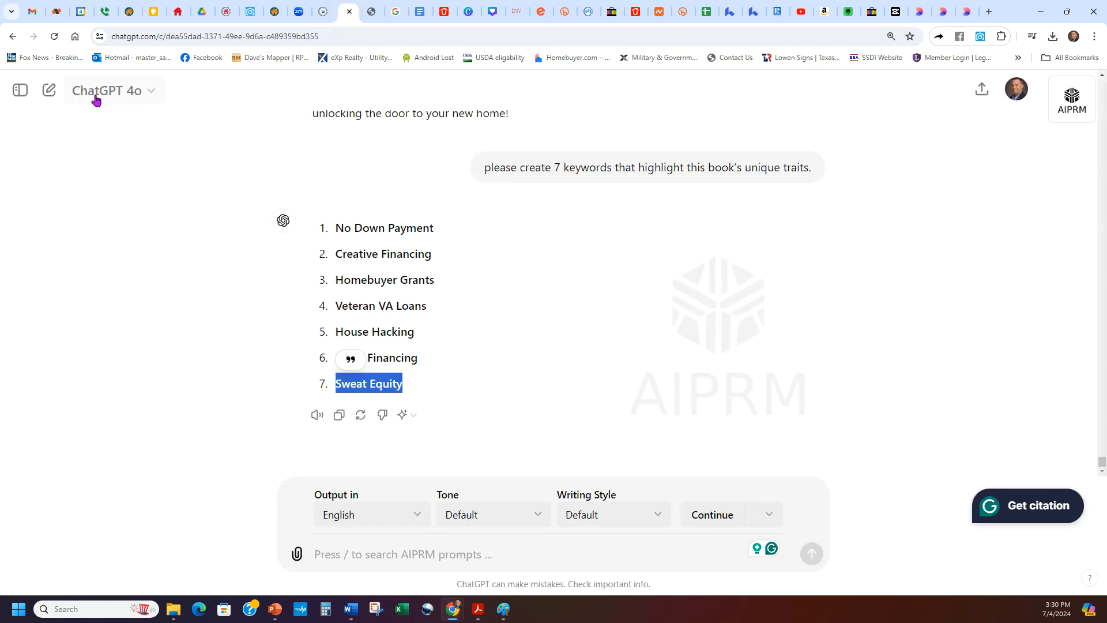
click(22, 91)
click(59, 167)
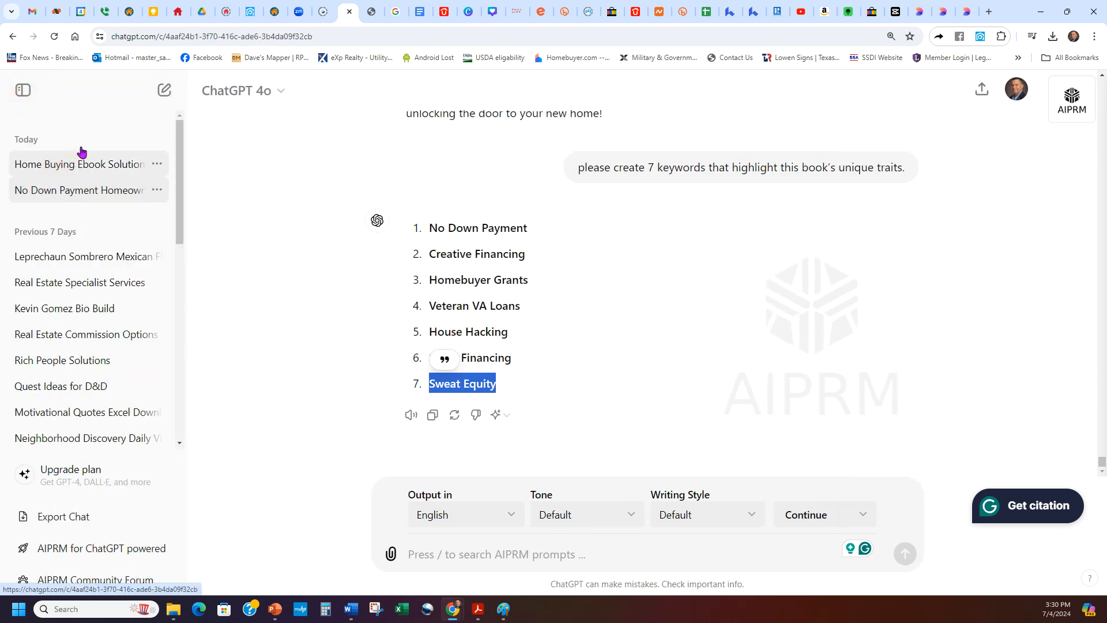
click(23, 90)
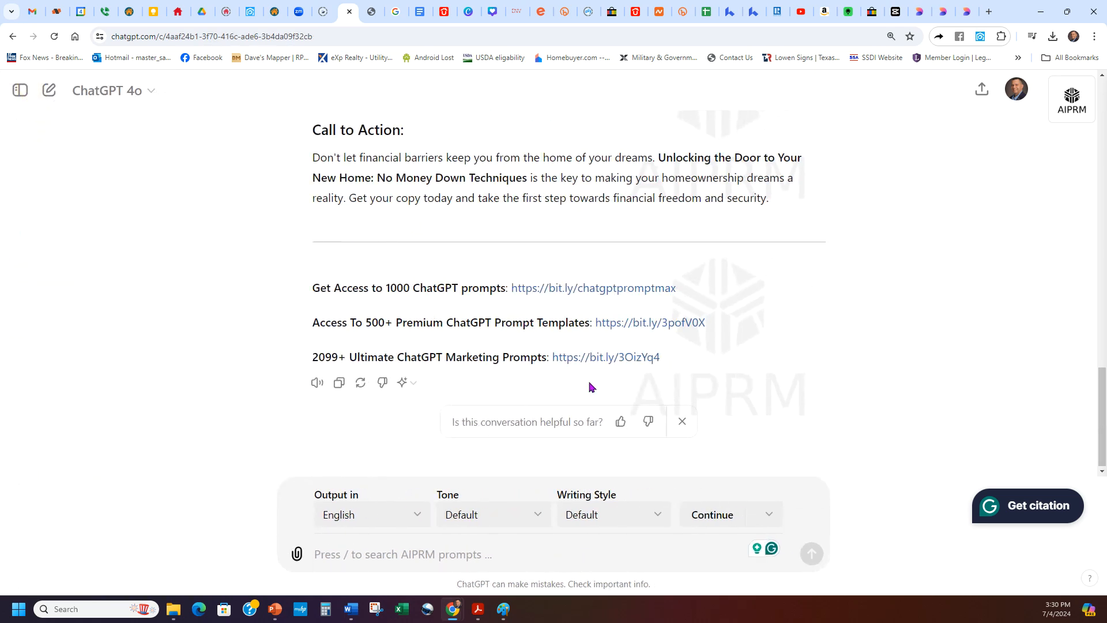
scroll(626, 382, up, 8)
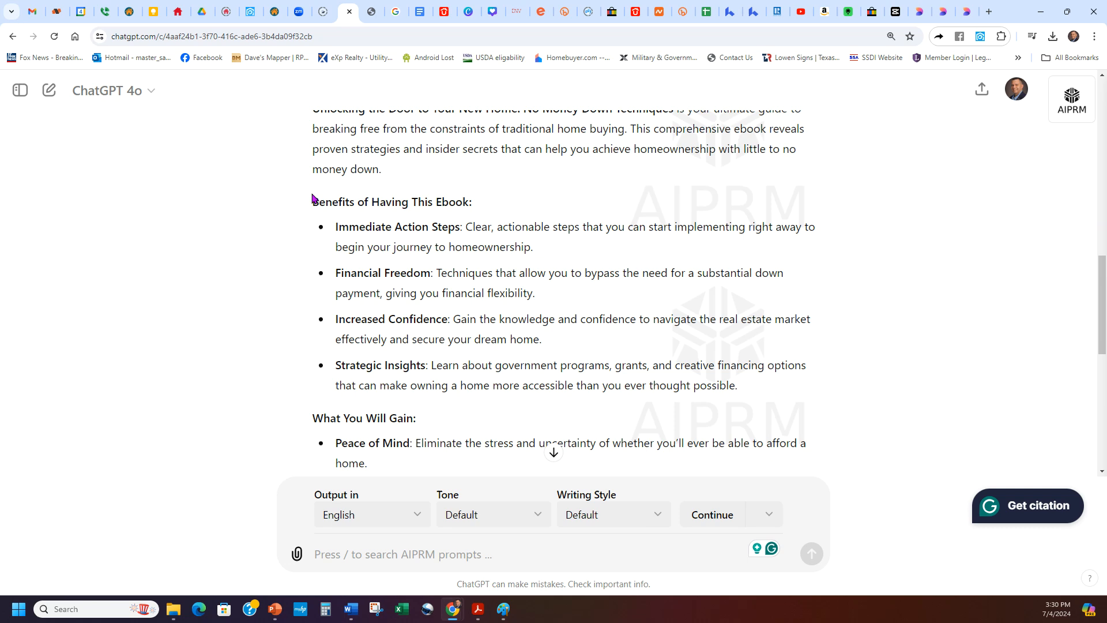
scroll(563, 239, down, 3)
drag(314, 200, 573, 386)
key(ctrl+c)
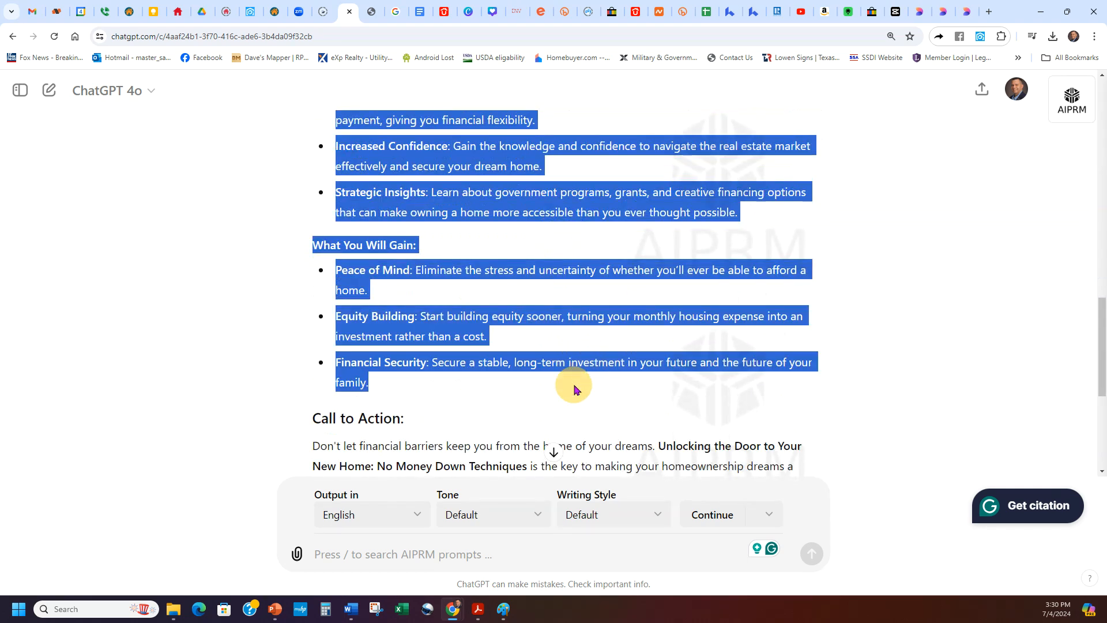
Step: Return to Cover Creator and replace the placeholder description on the back cover with the copied ebook benefits text
click(372, 8)
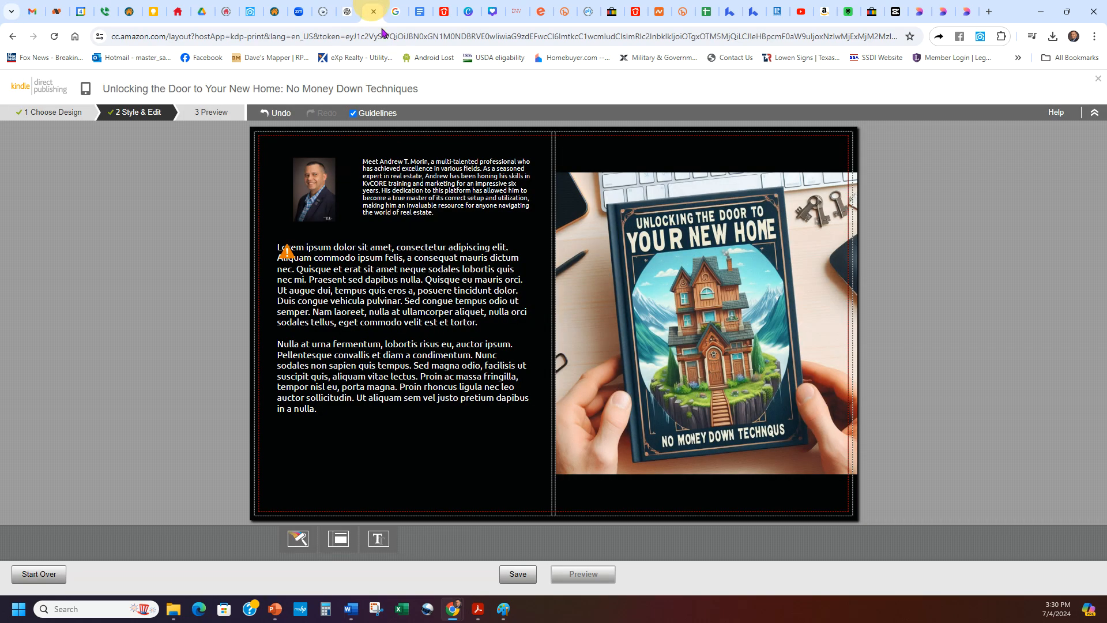
click(384, 281)
key(ctrl+v)
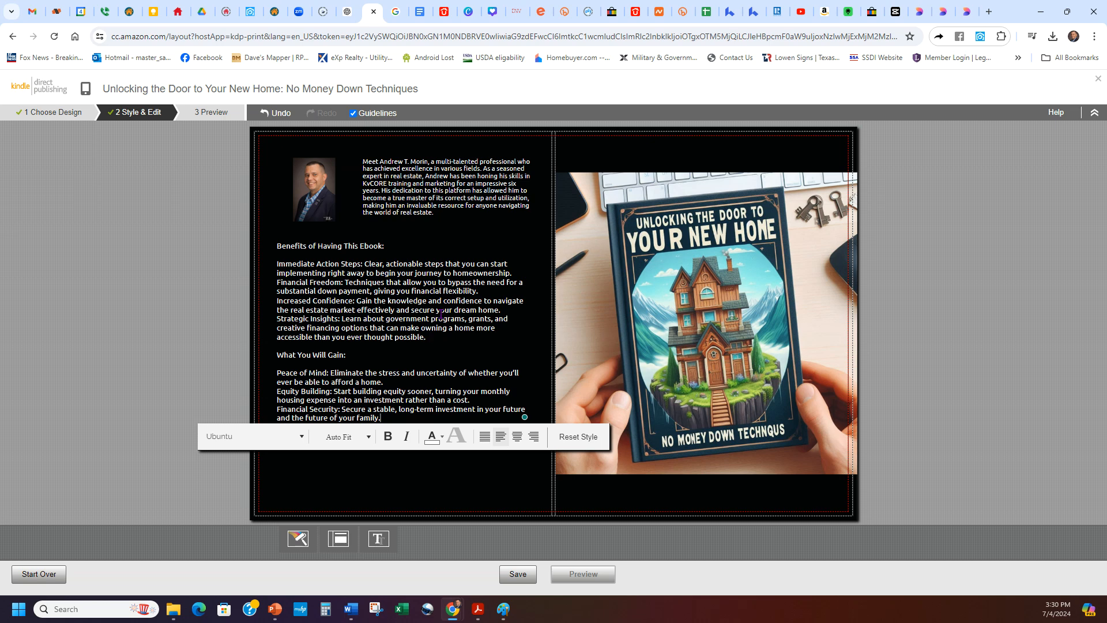
click(180, 340)
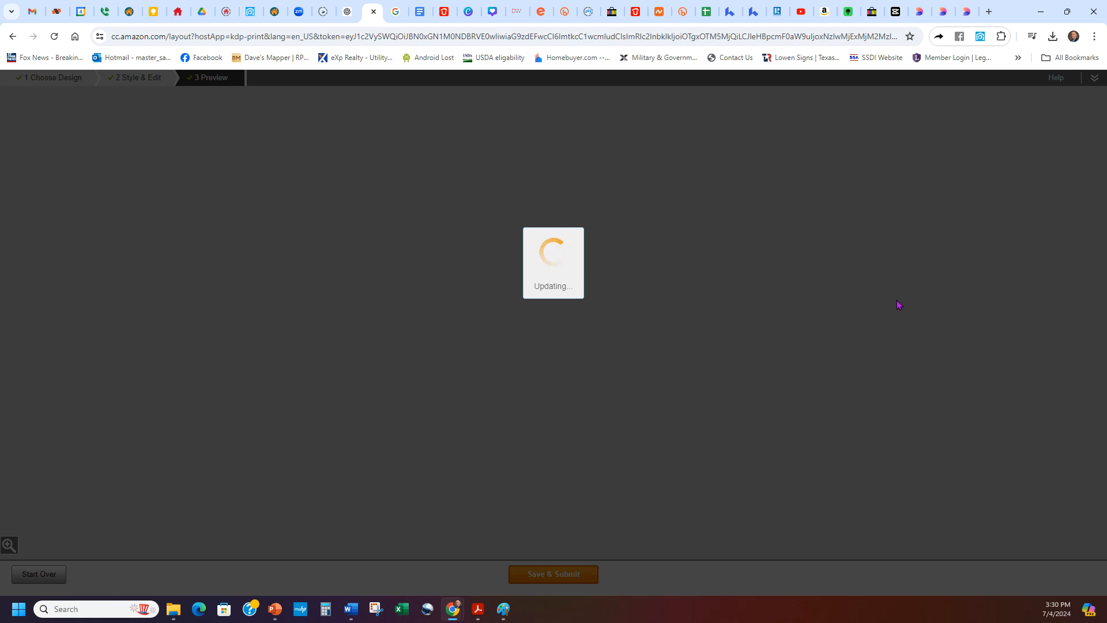
Step: Review the full cover preview, and save and submit the cover
click(1052, 464)
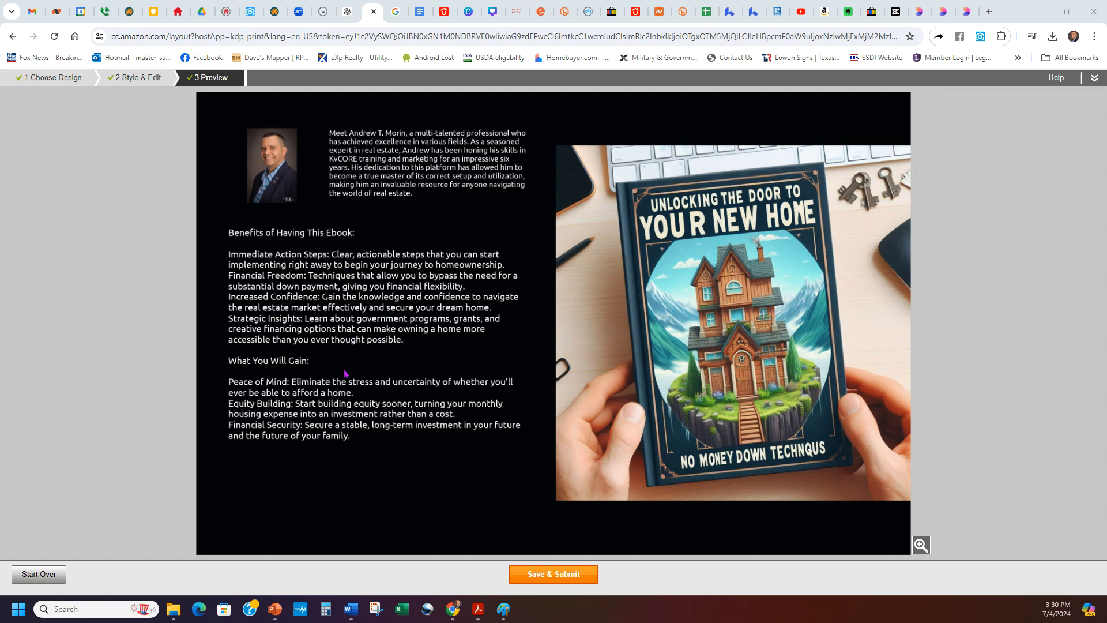
click(565, 575)
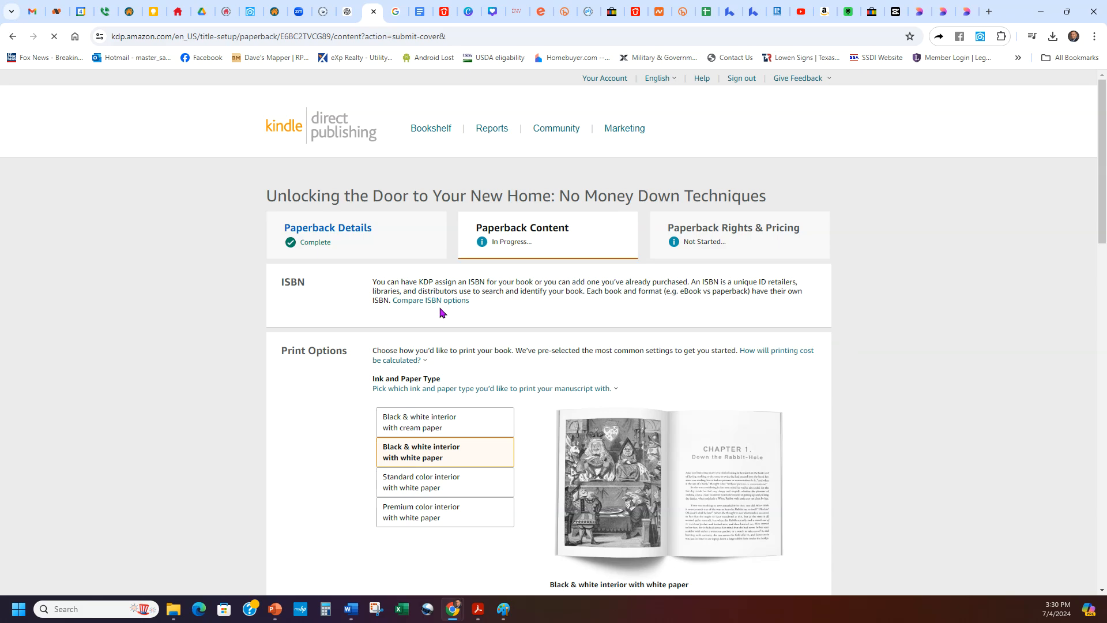
Step: Declare AI-generated content as Yes, with texts set to "Some sections, with extensive editing" and chatgpt as the tool
scroll(349, 386, down, 15)
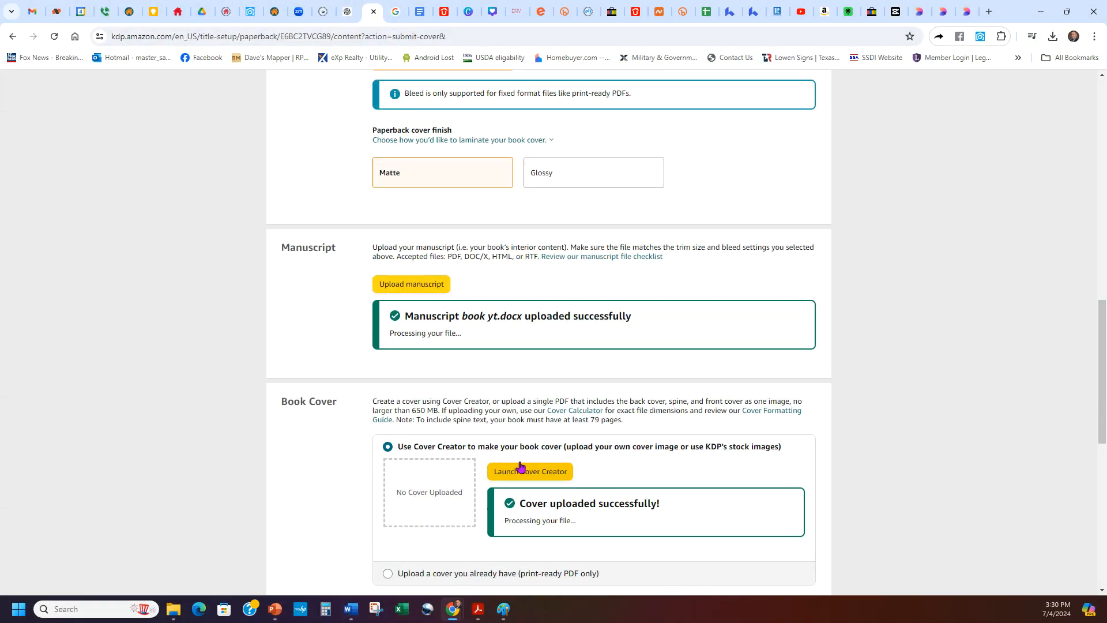
scroll(508, 462, down, 6)
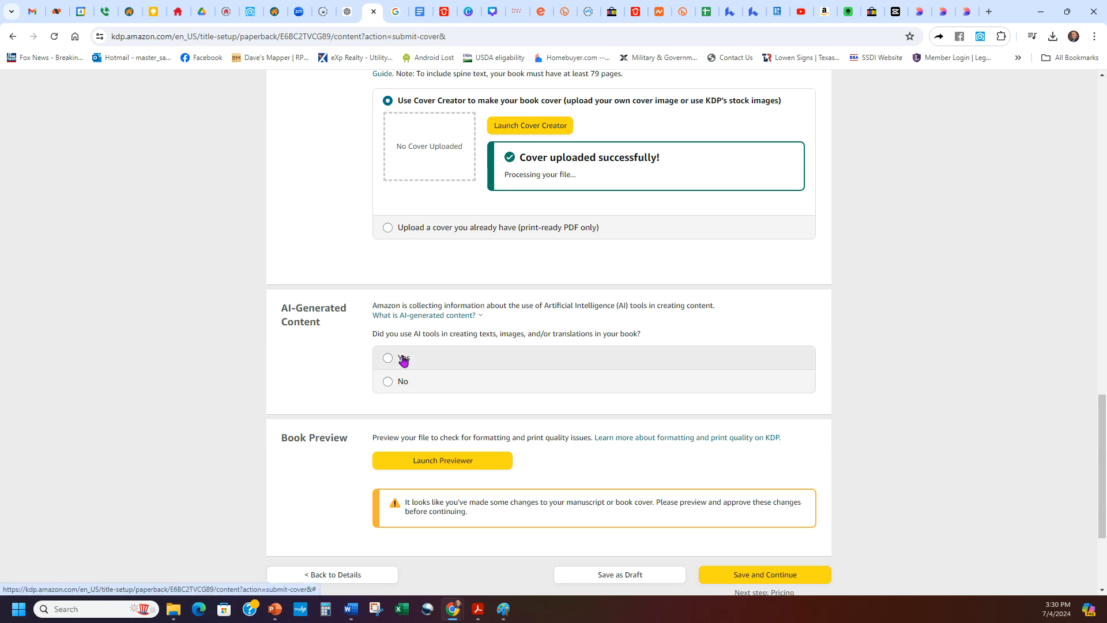
click(396, 358)
scroll(587, 258, down, 2)
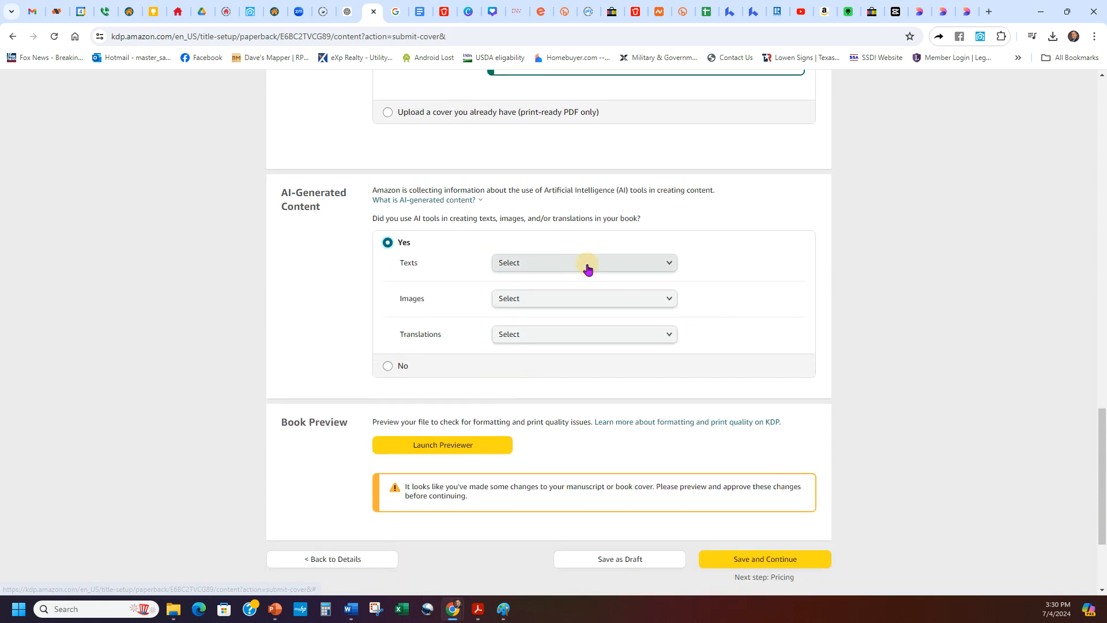
click(586, 263)
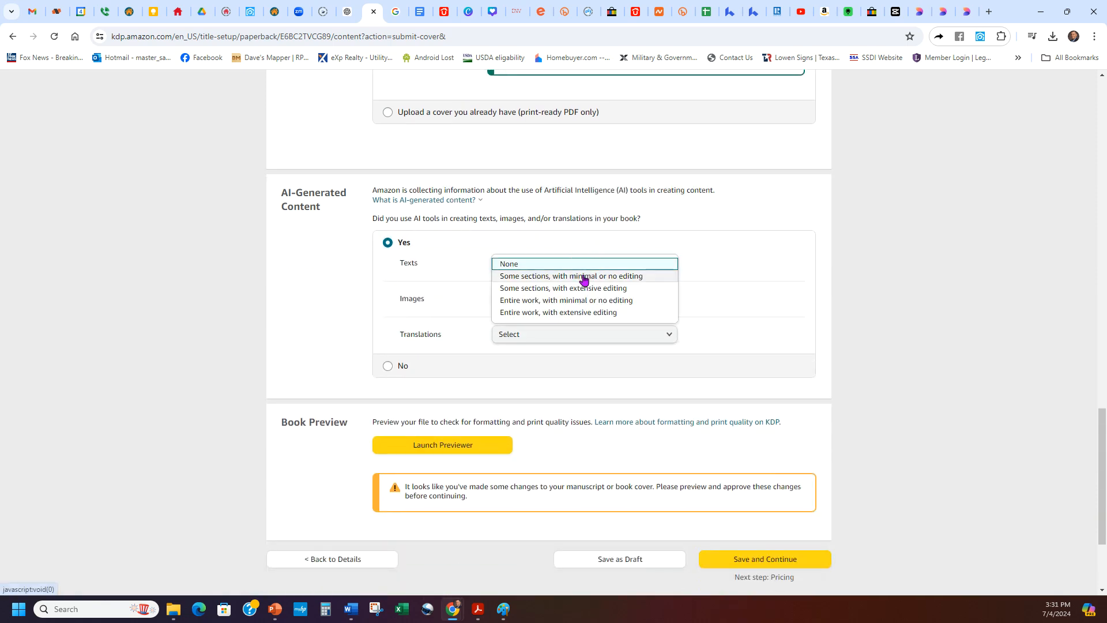
click(576, 288)
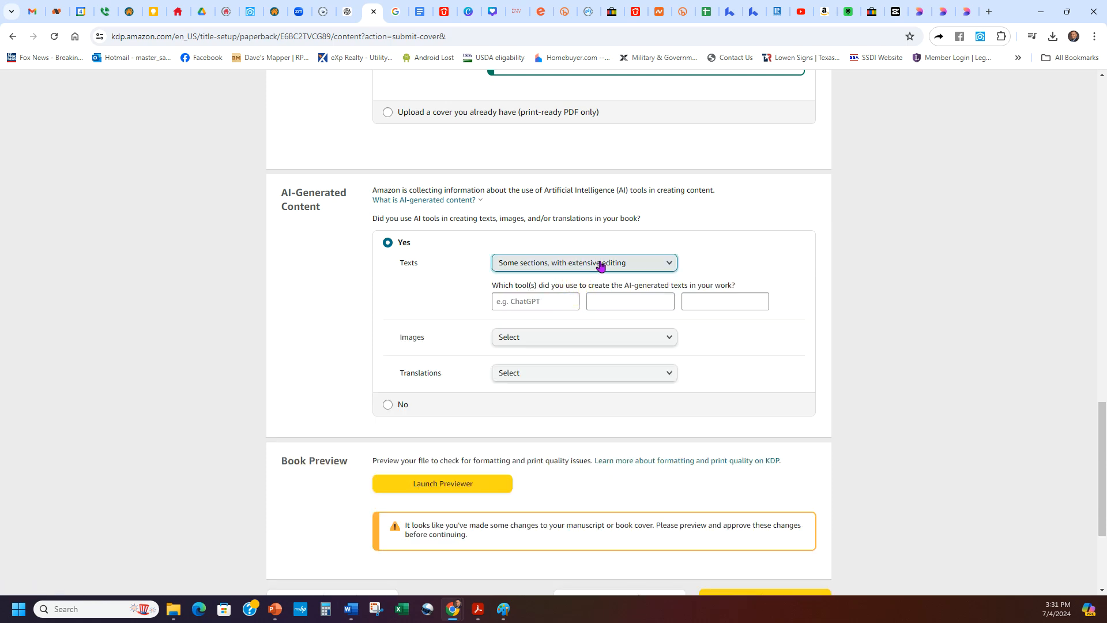
click(557, 296)
text(chatgp)
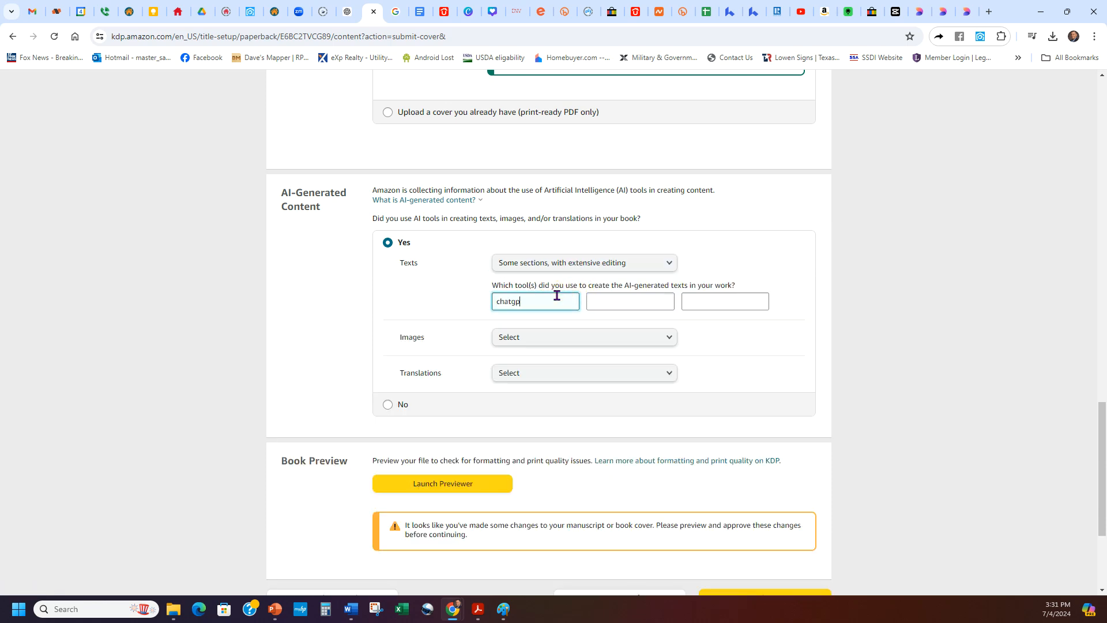
click(442, 289)
Step: Declare images as "One or a few AI-generated images, with extensive editing" and enter Microsoft designer as the tool, correcting its spelling
click(525, 334)
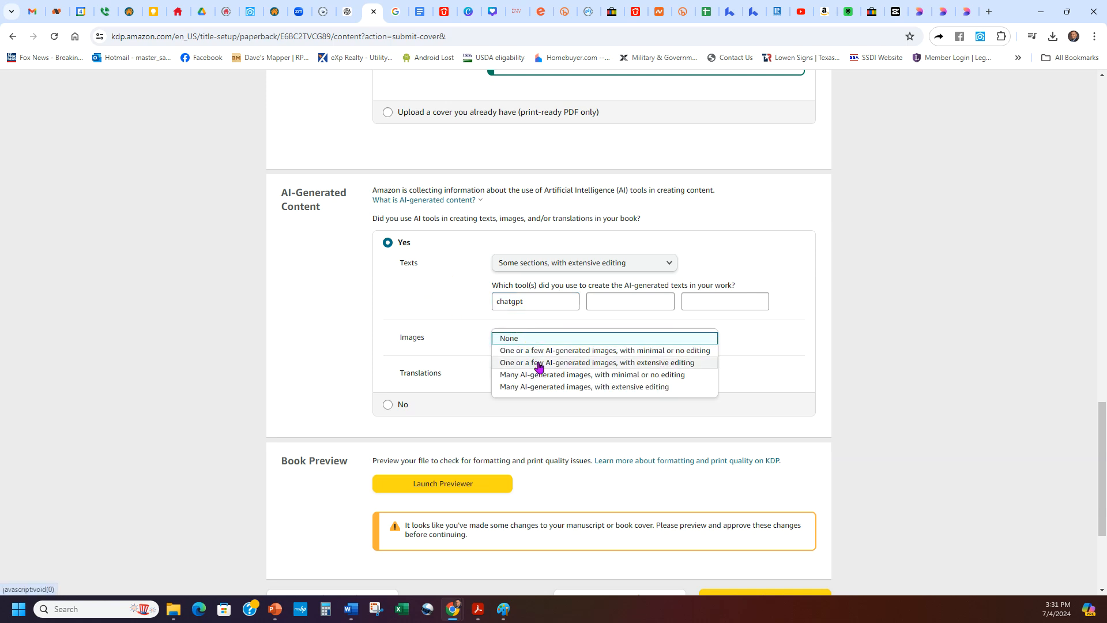
click(538, 364)
click(520, 376)
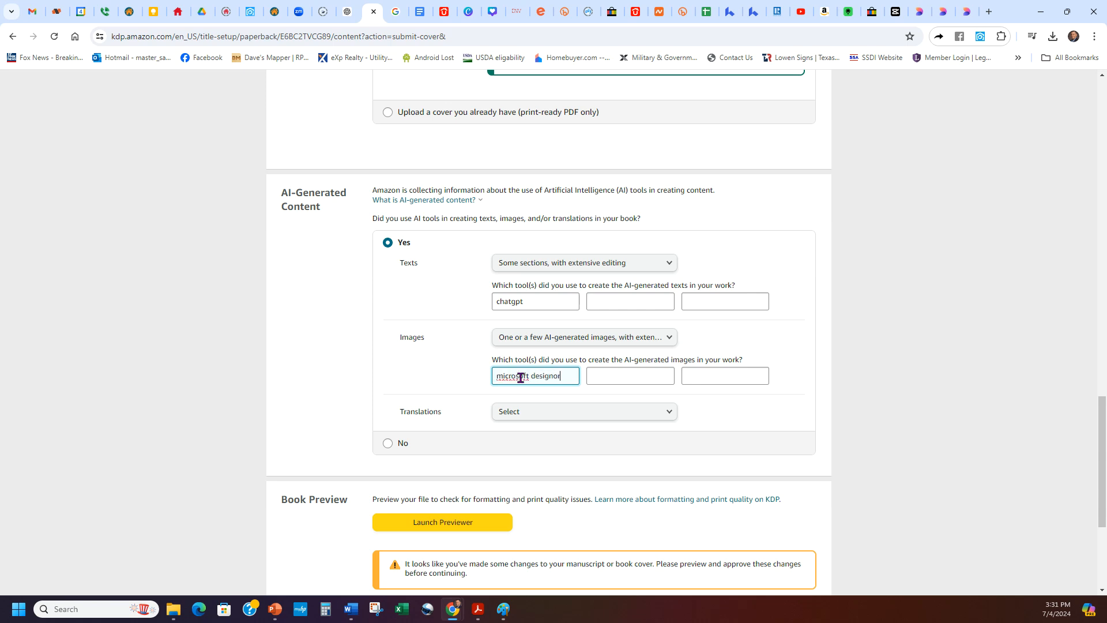
right_click(521, 378)
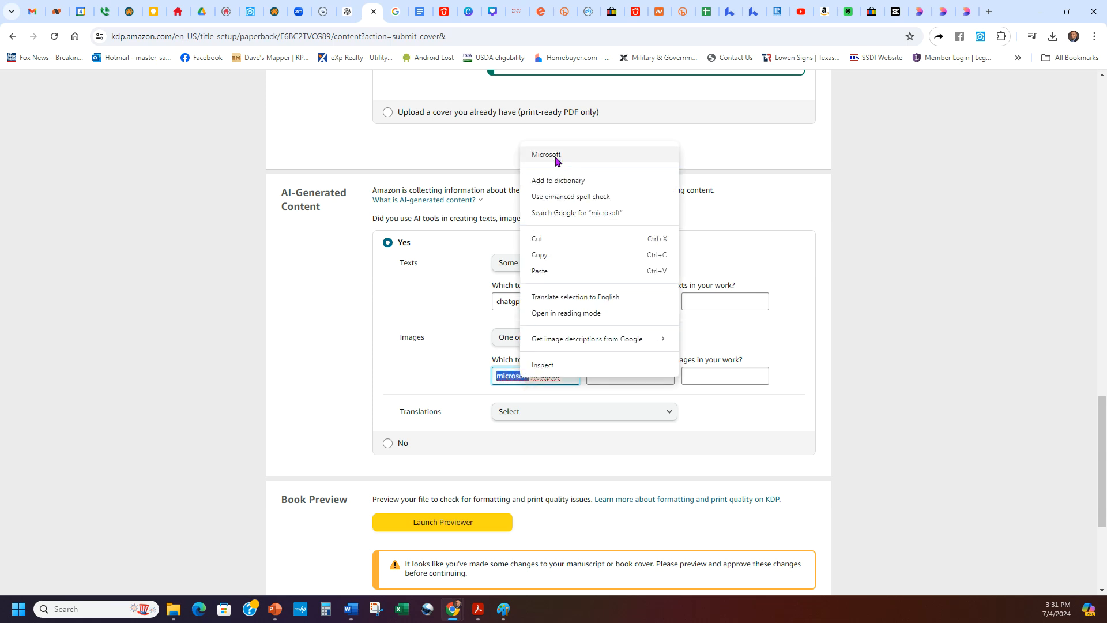
click(553, 162)
right_click(545, 378)
click(578, 124)
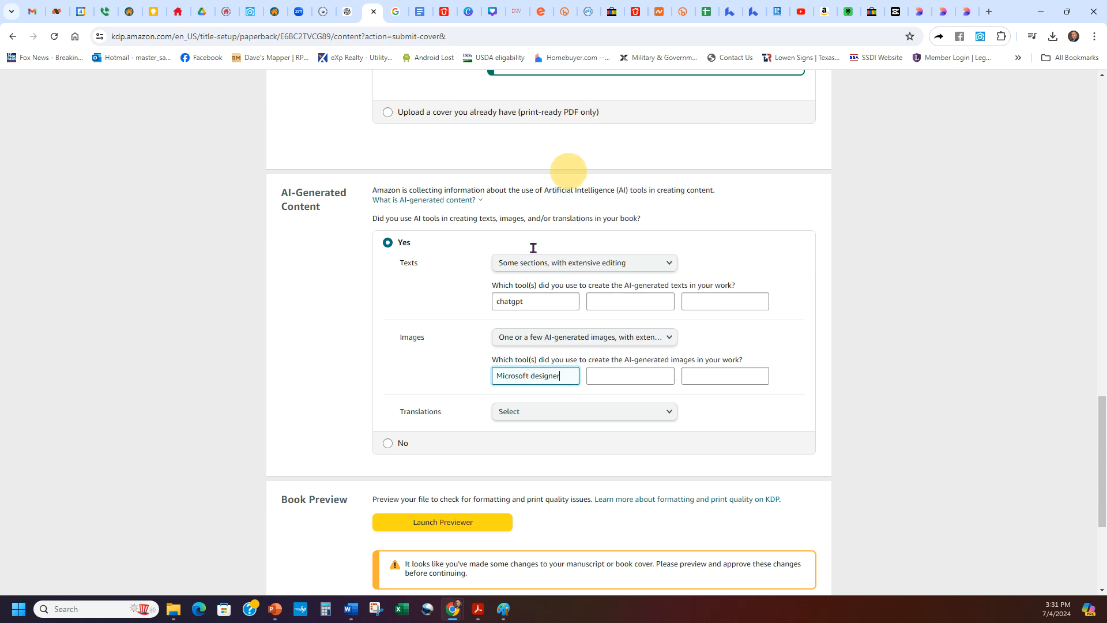
Step: Try to set the amount of AI-generated translations to None
click(557, 423)
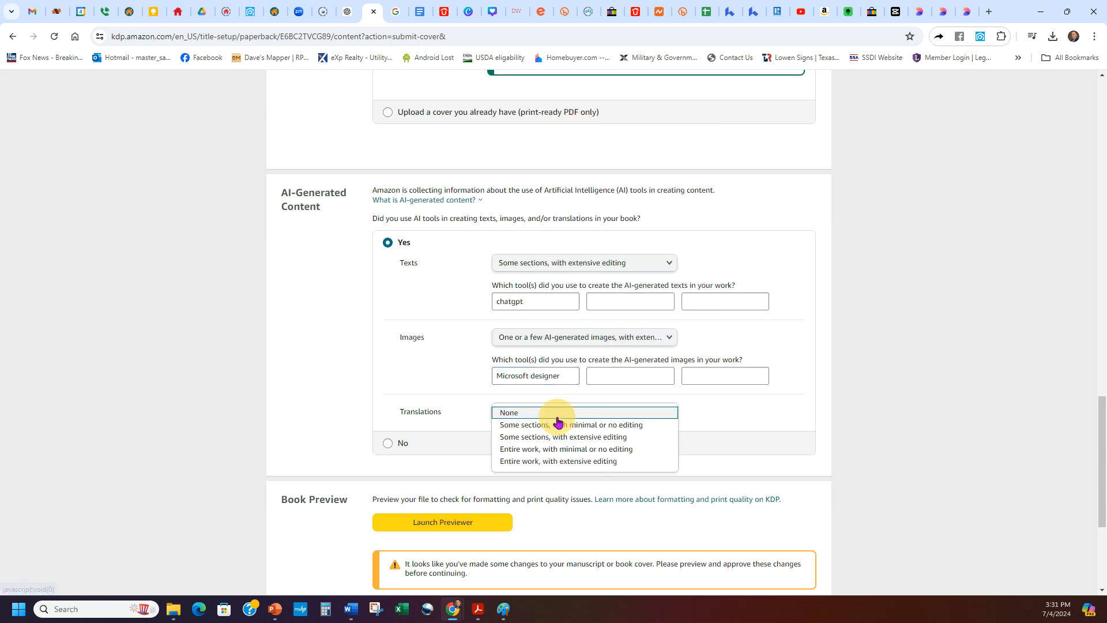
click(562, 415)
Step: Launch the print previewer, page through the cover and the interior up to pages 8-9, and approve the proof
scroll(780, 346, down, 2)
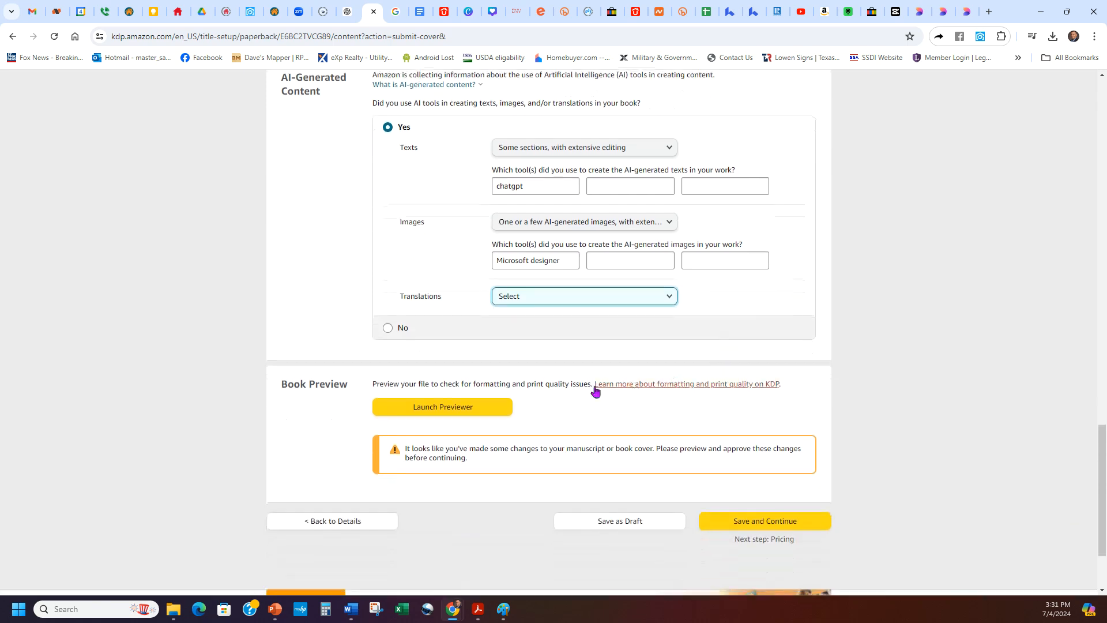
click(458, 408)
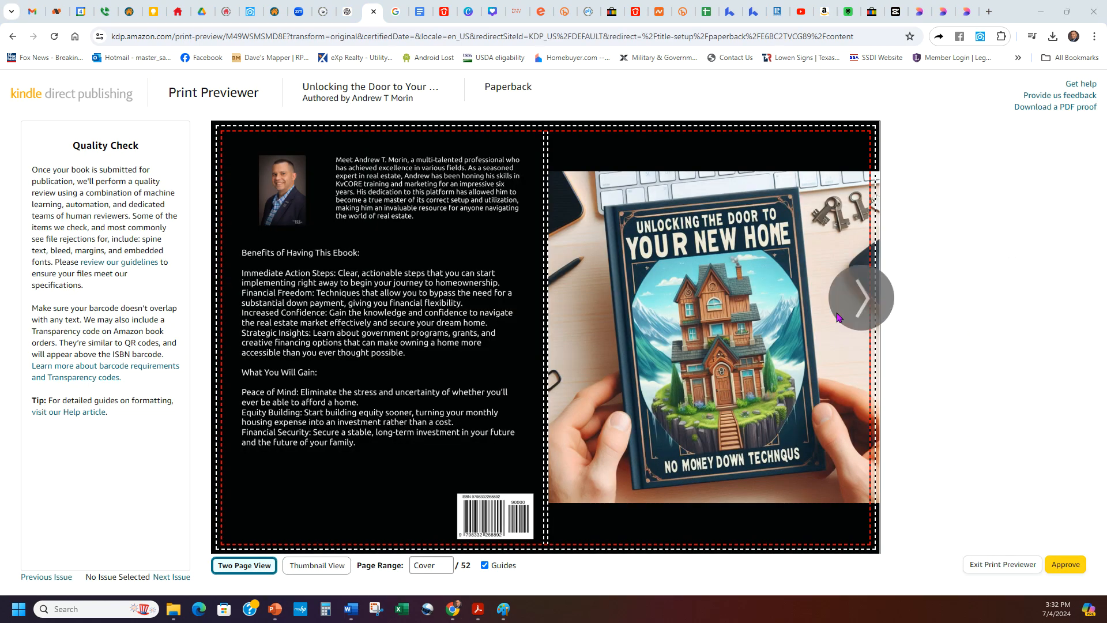
click(857, 305)
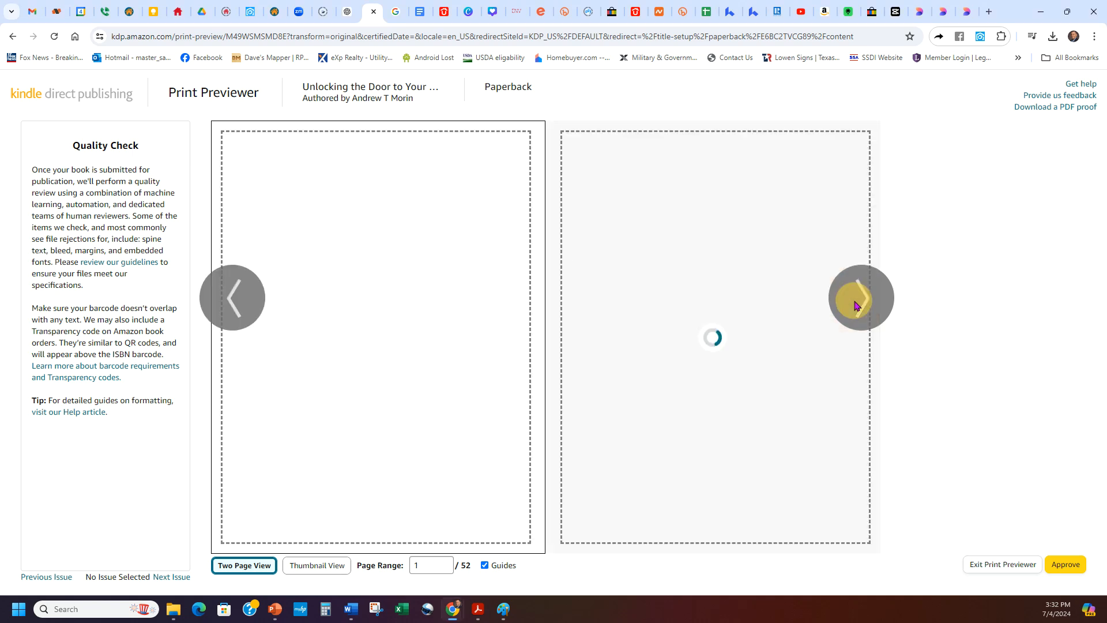
click(856, 305)
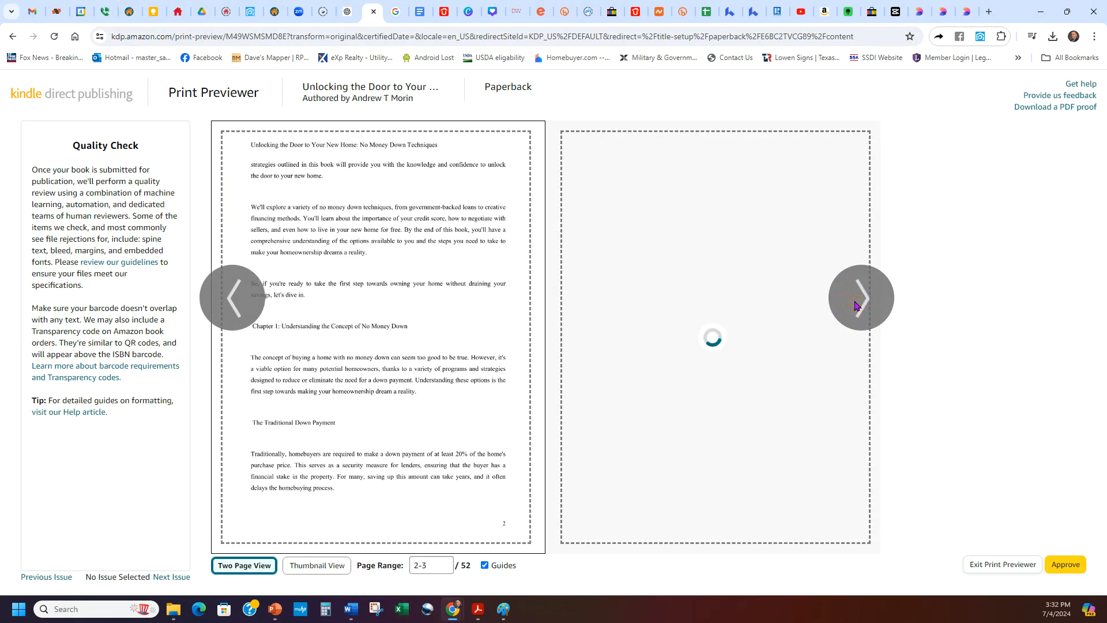
click(855, 305)
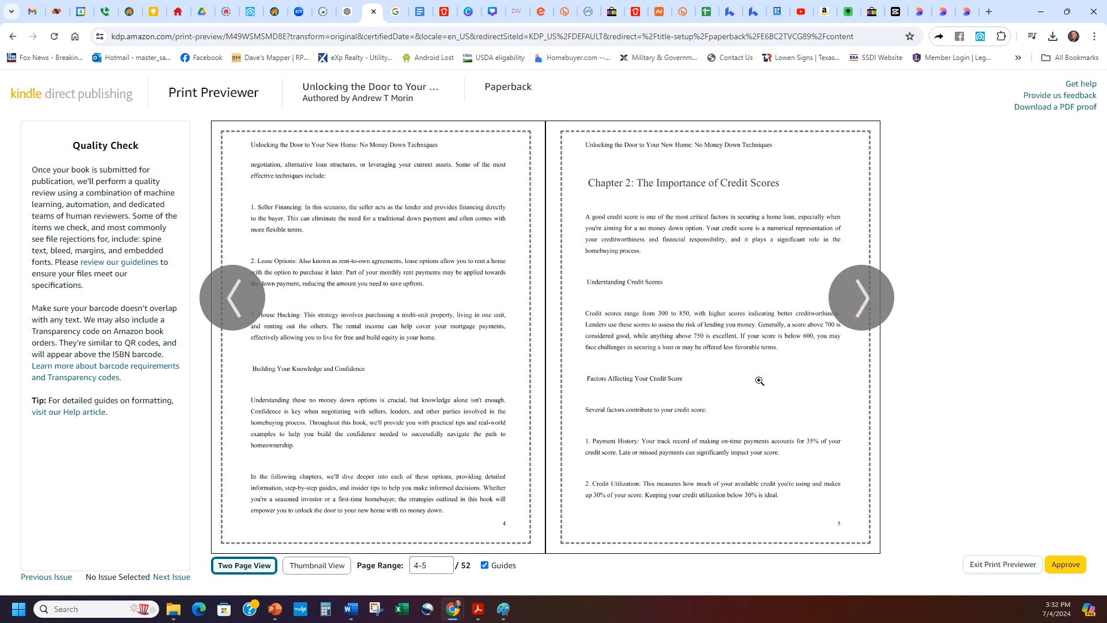
click(861, 300)
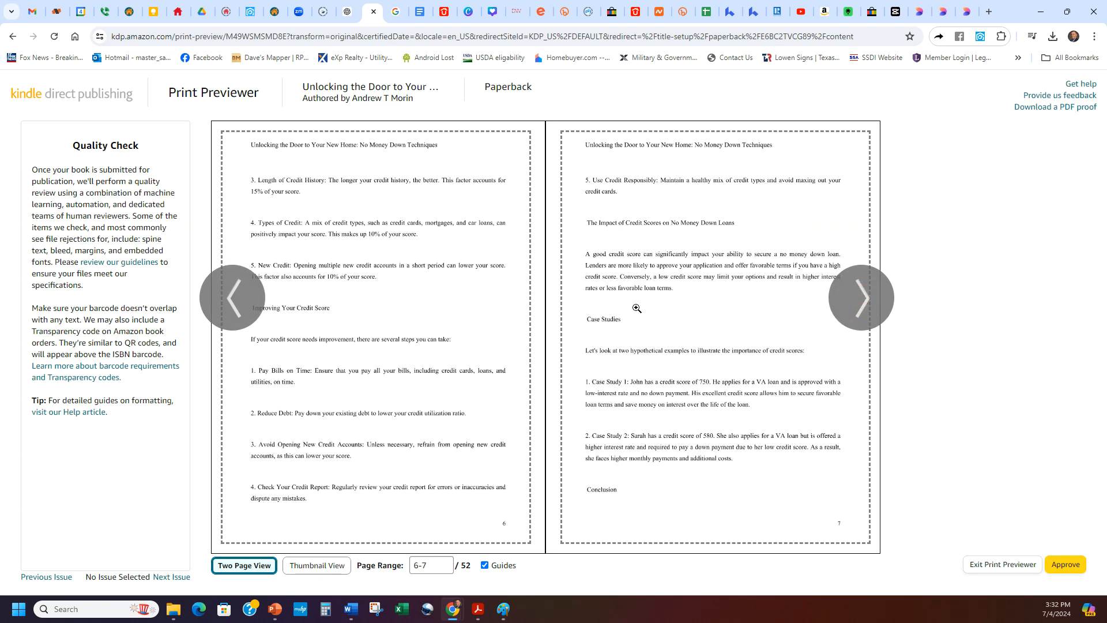
click(858, 304)
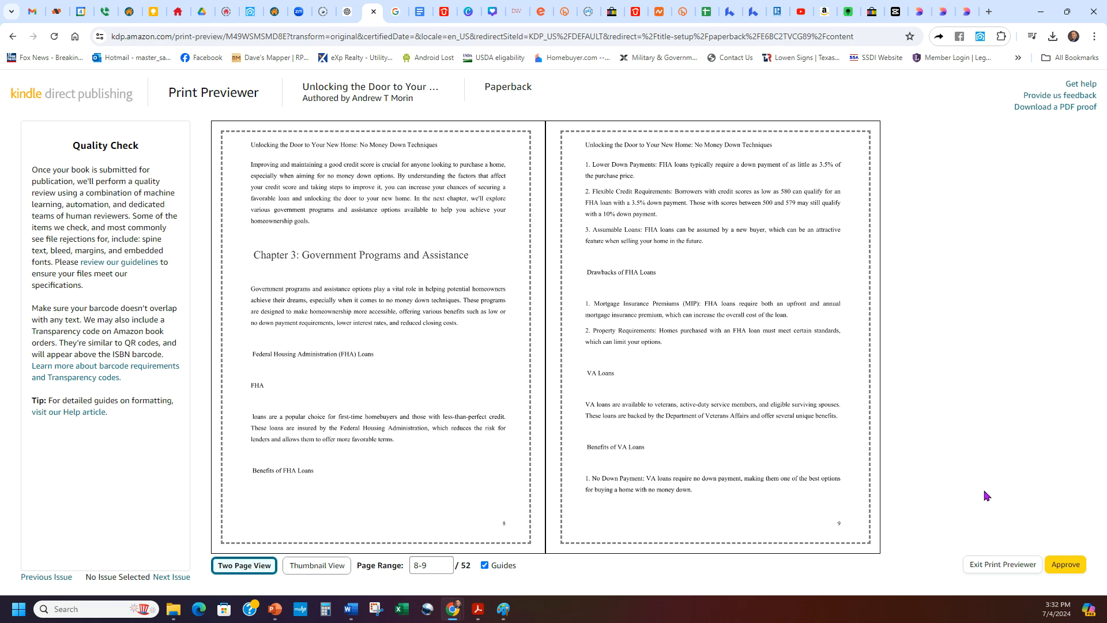
click(1072, 571)
click(1066, 564)
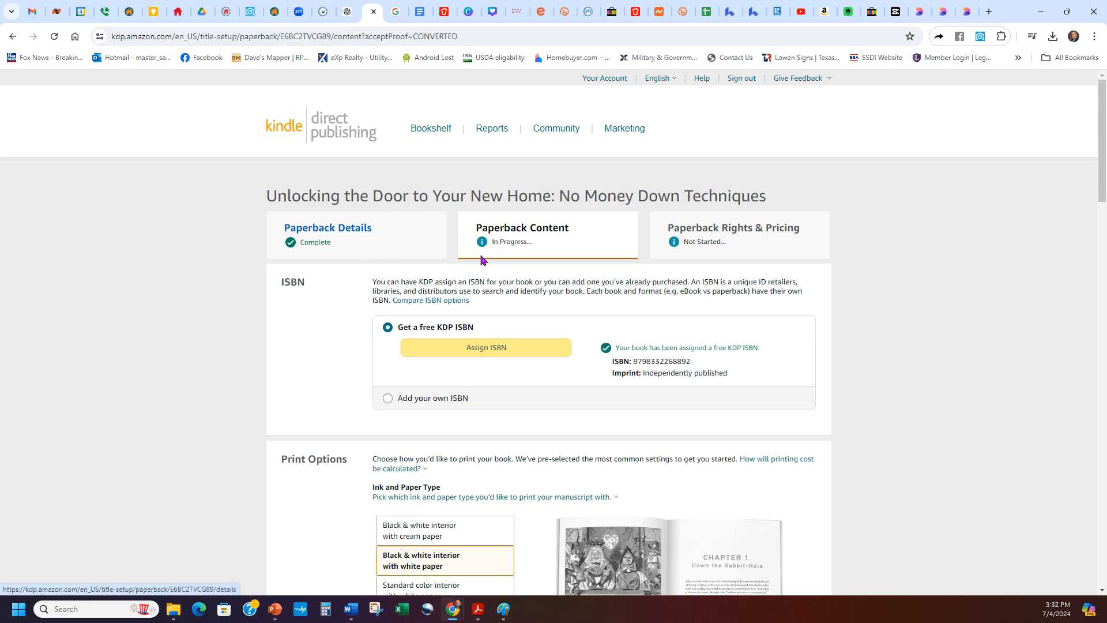
Step: Set the AI-generated translations to None, and save the paperback content to continue to rights and pricing
scroll(323, 373, down, 4)
scroll(323, 373, down, 14)
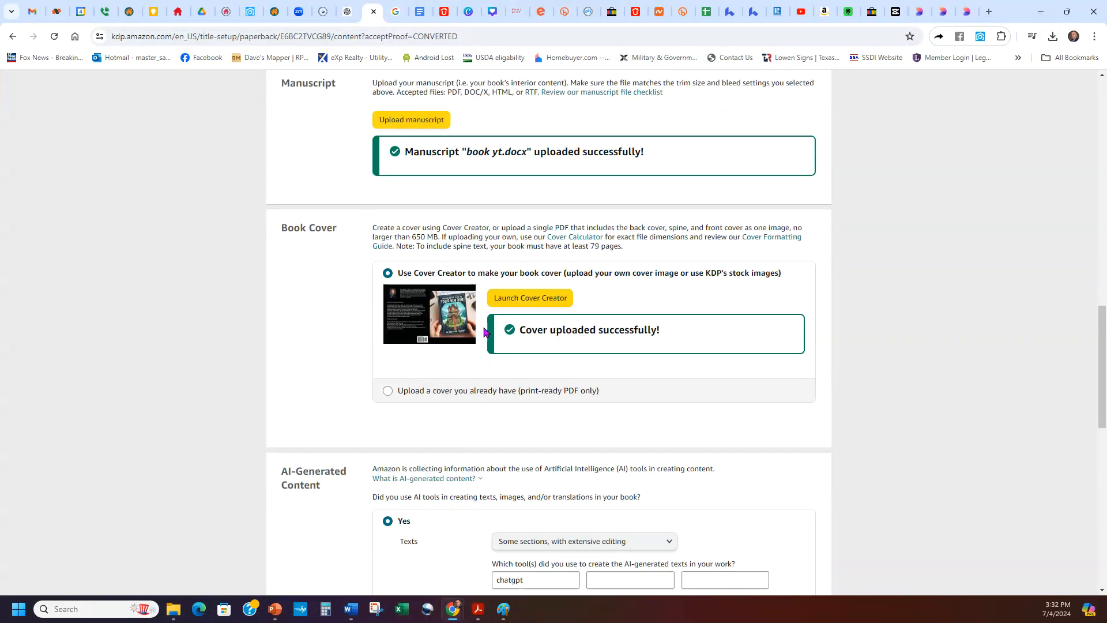
scroll(474, 220, down, 9)
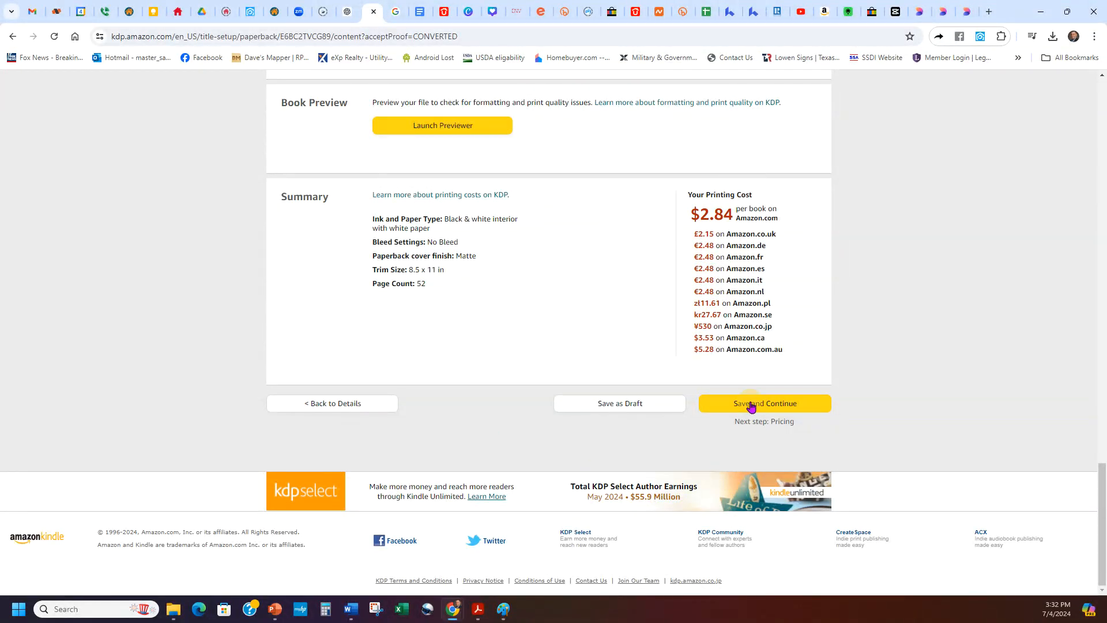
click(718, 404)
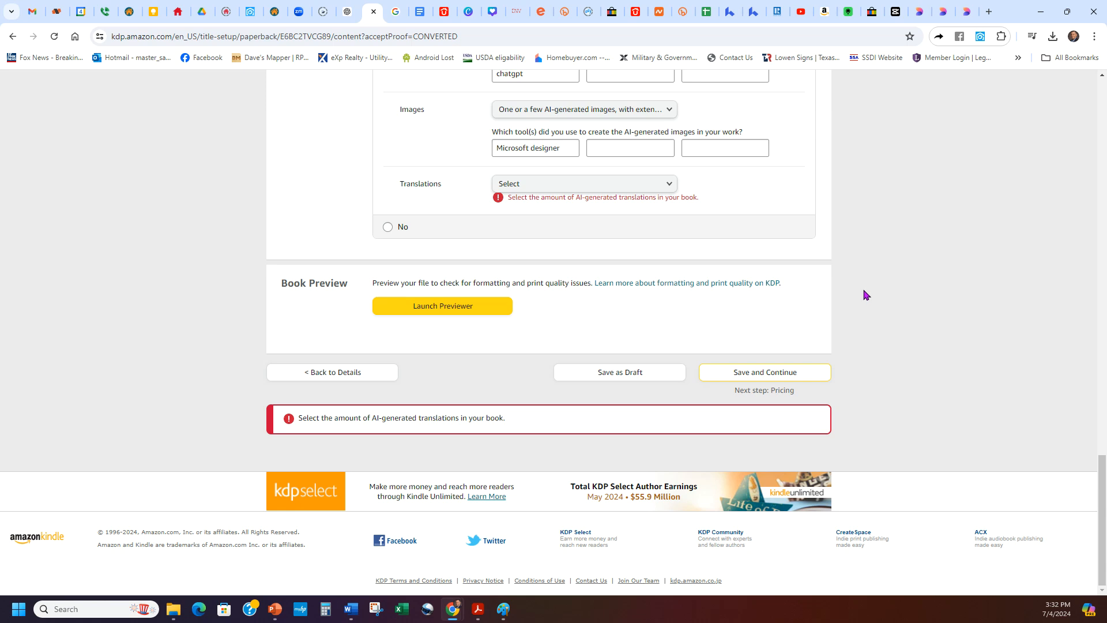
scroll(843, 324, up, 1)
click(655, 242)
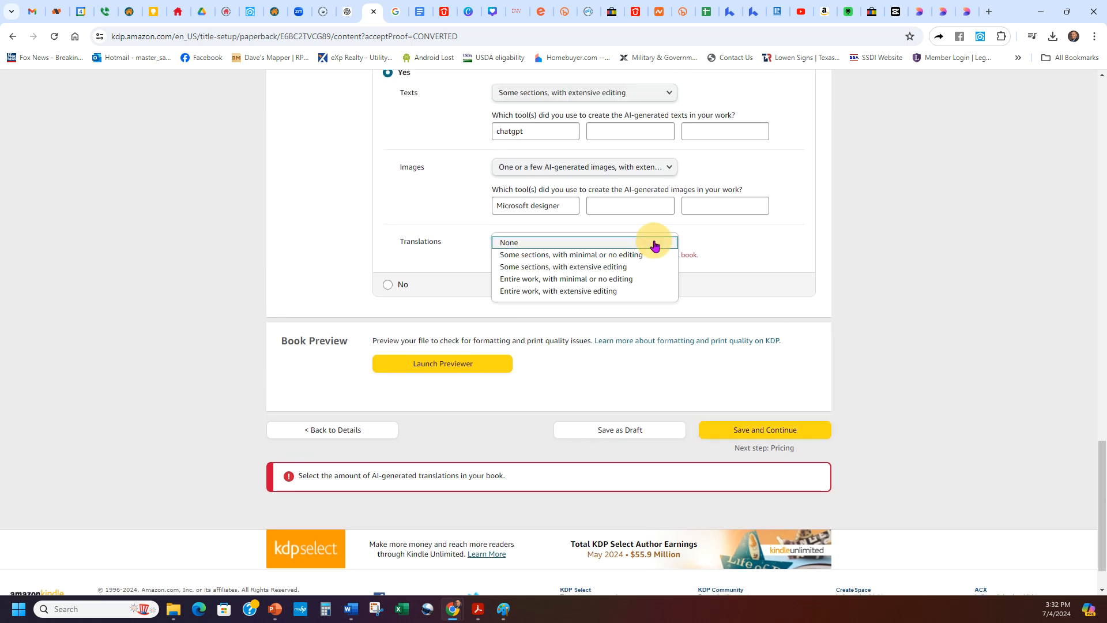
click(592, 242)
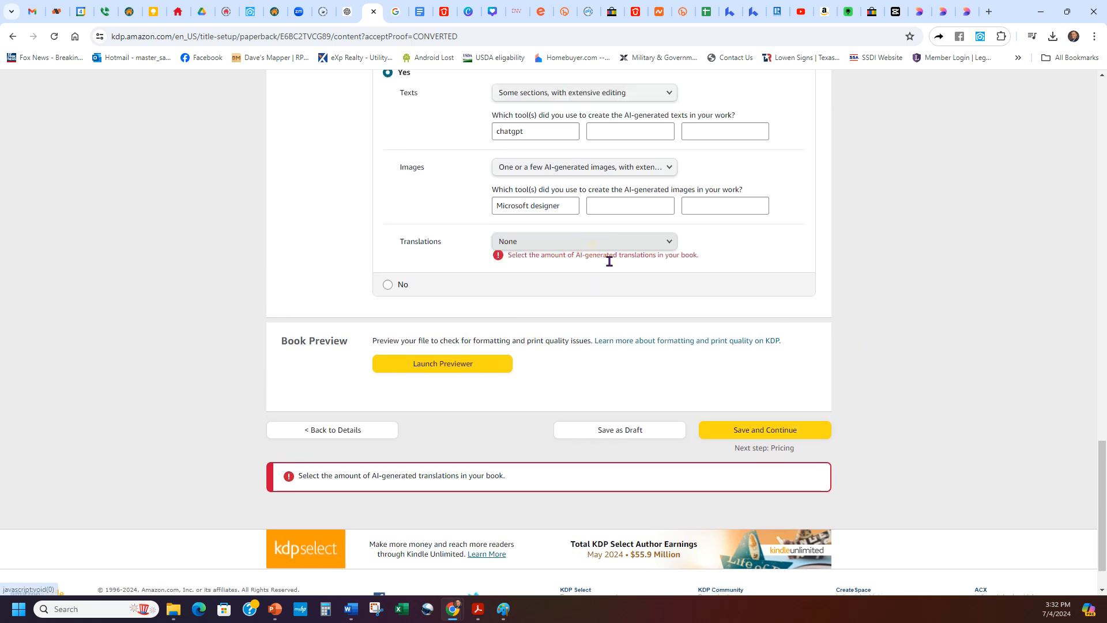
click(743, 434)
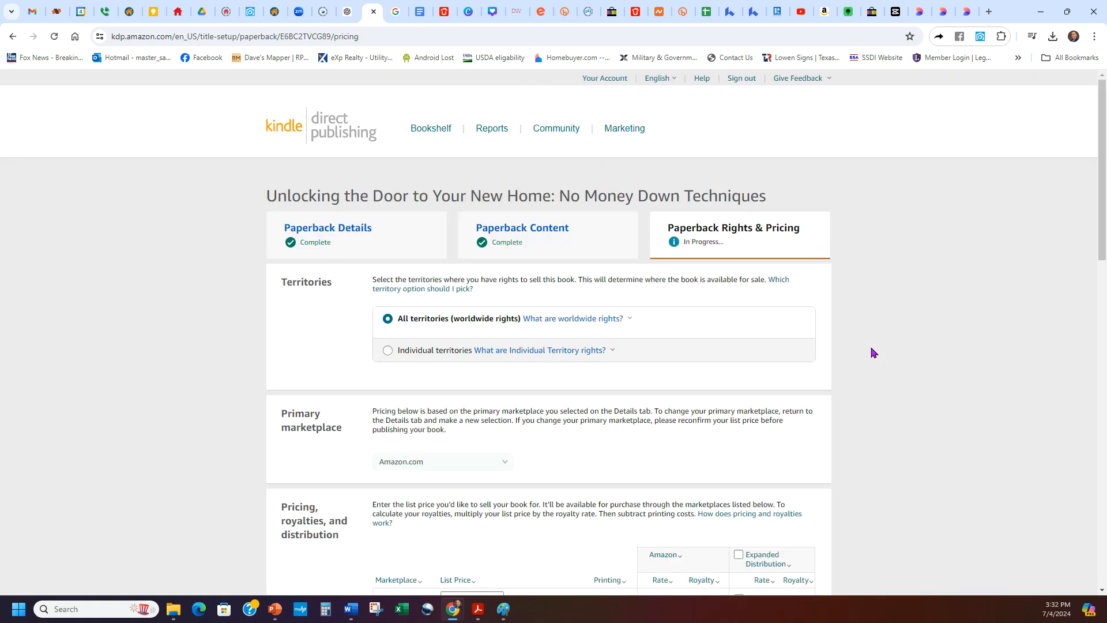
Step: Set the Amazon.com list price to 5.99 USD
scroll(576, 357, down, 5)
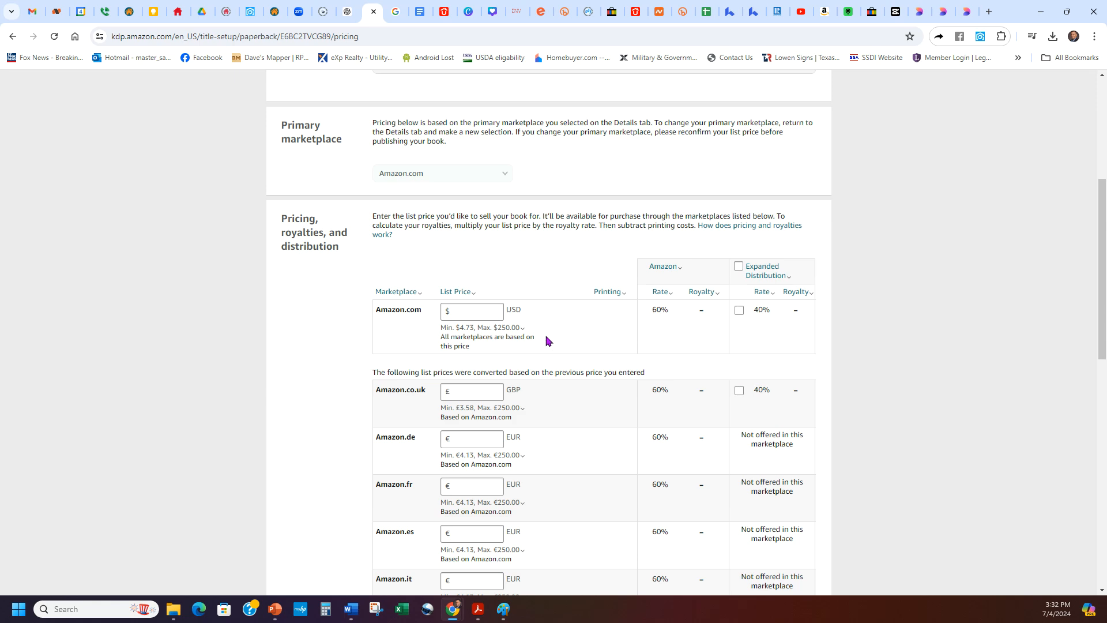
scroll(545, 340, up, 5)
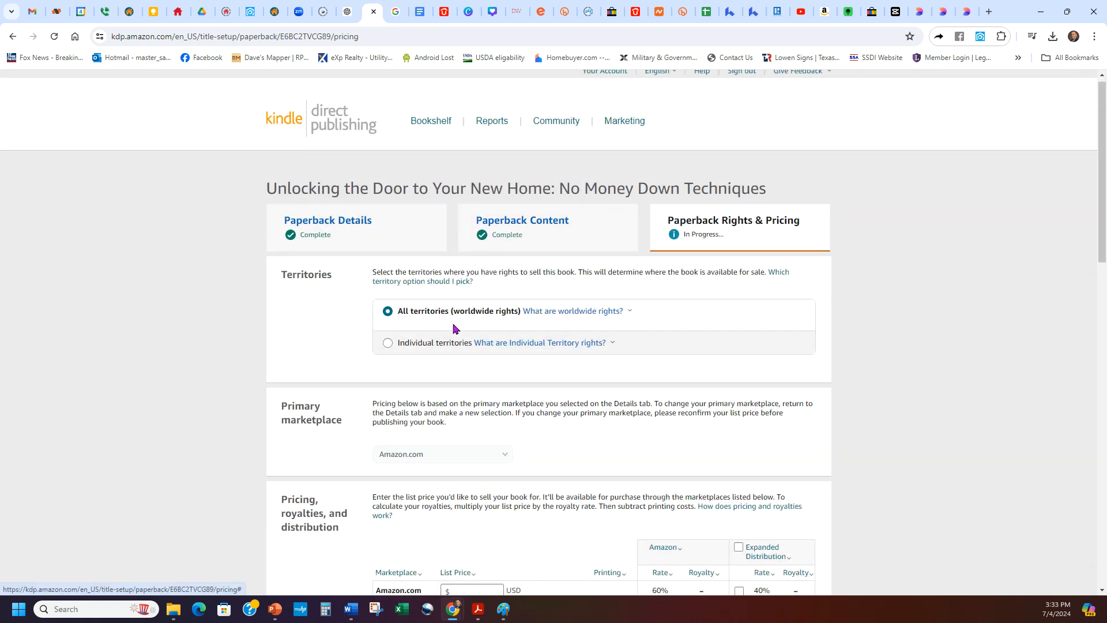
scroll(461, 312, down, 2)
scroll(475, 293, down, 3)
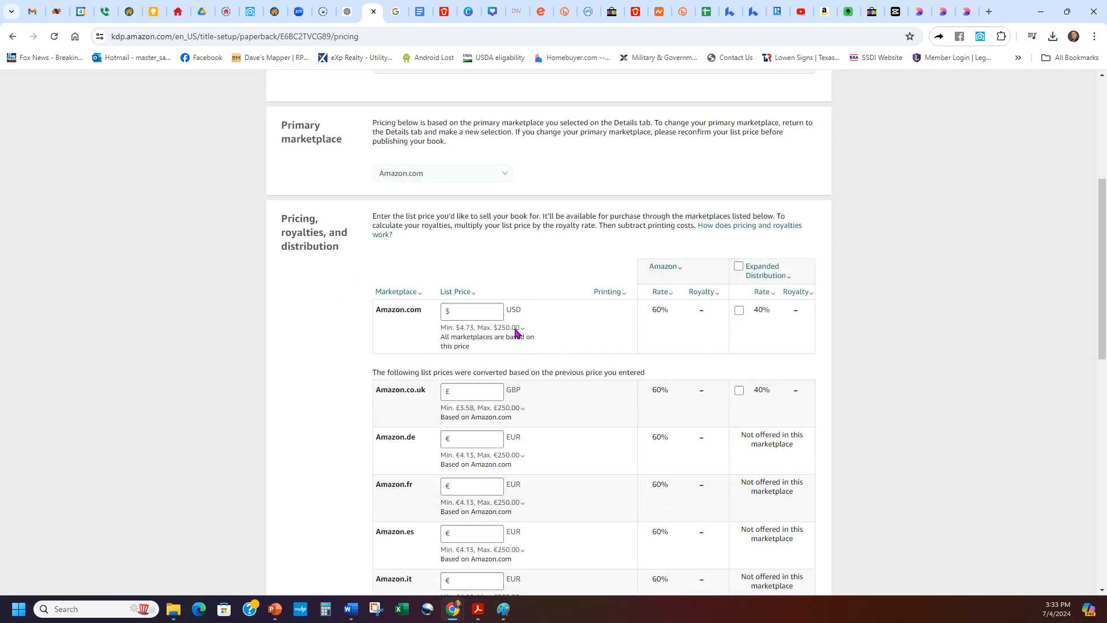
click(485, 327)
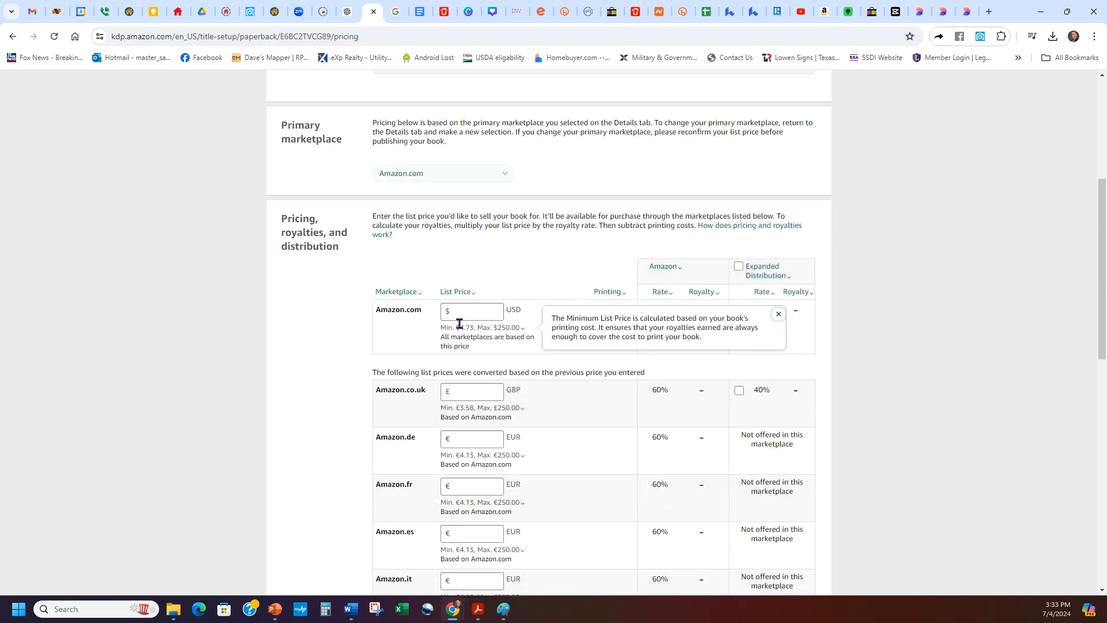
click(516, 344)
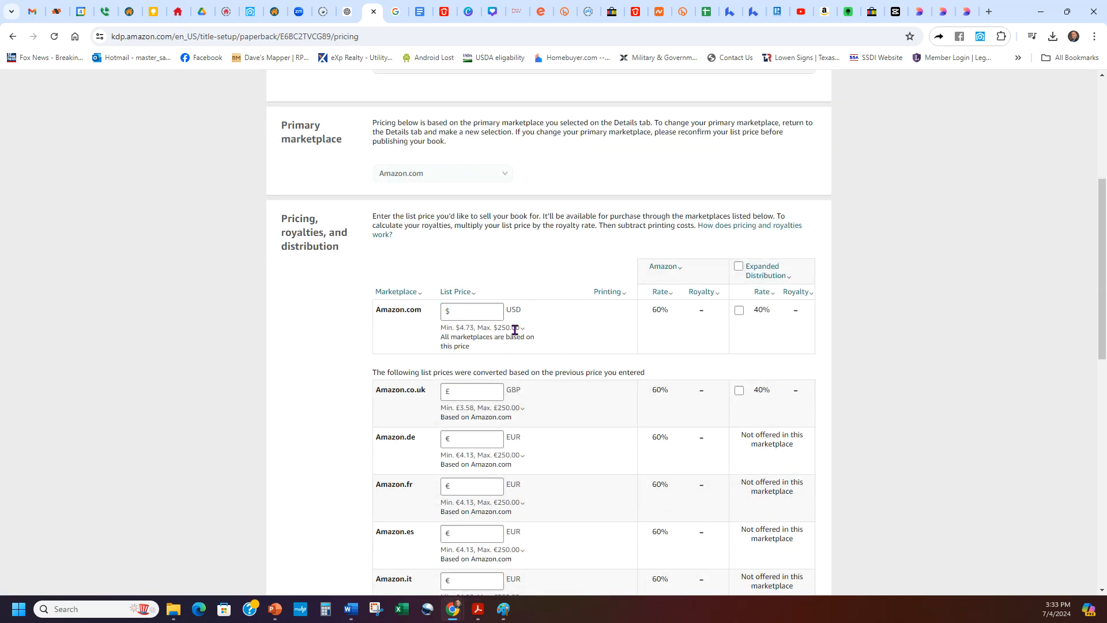
click(483, 310)
text(5.99)
click(576, 326)
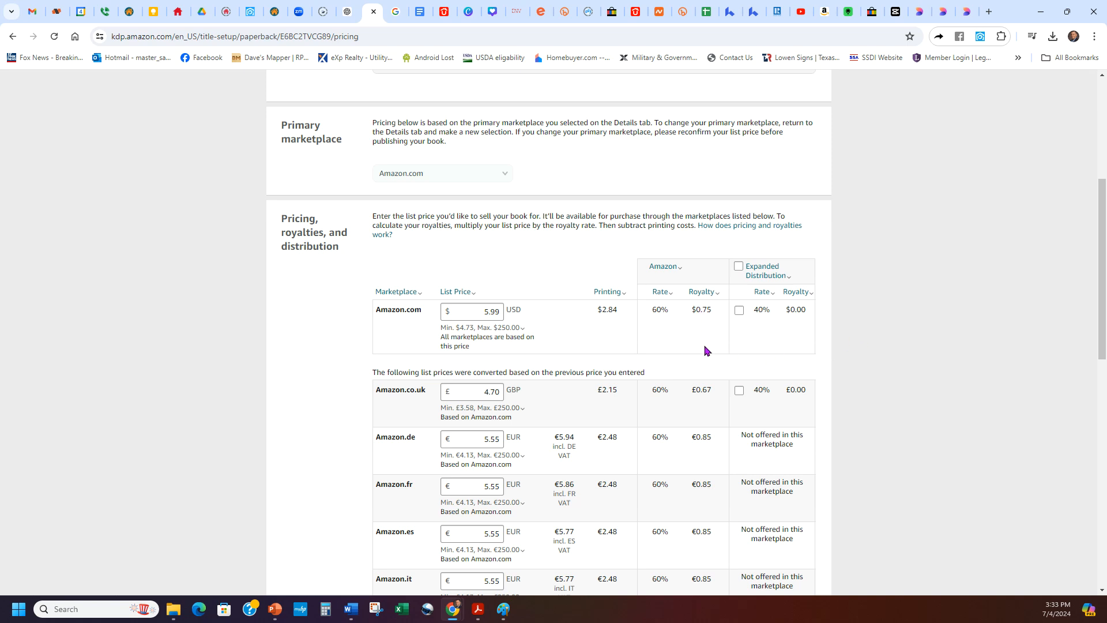
Step: Enable Expanded Distribution for the marketplaces that offer it, and set the Amazon.com list price to 7.99 USD
click(738, 266)
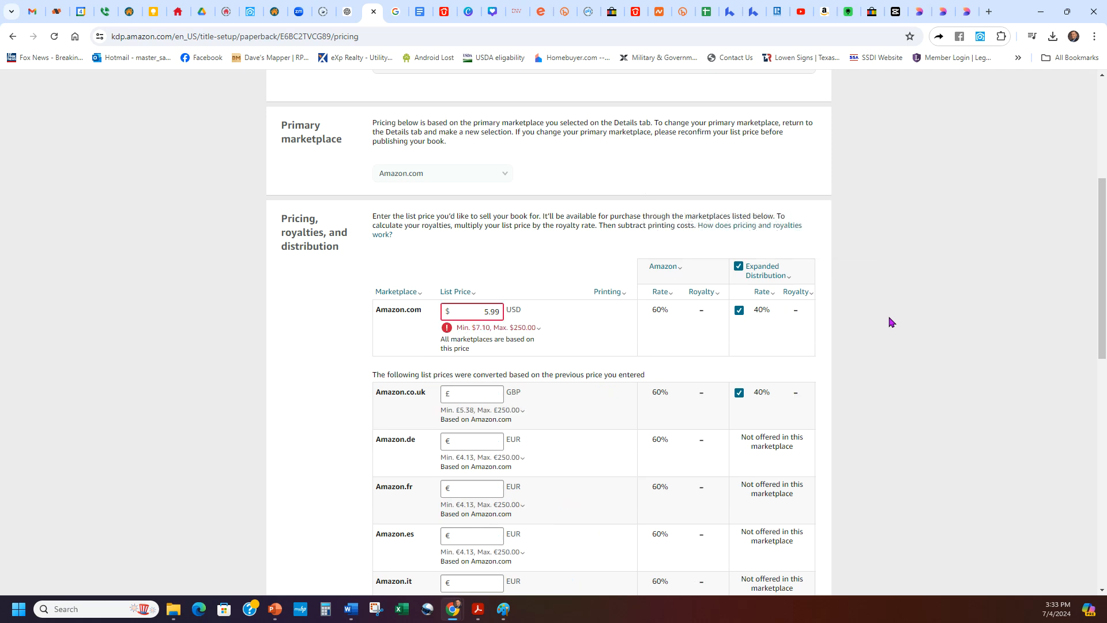
click(489, 312)
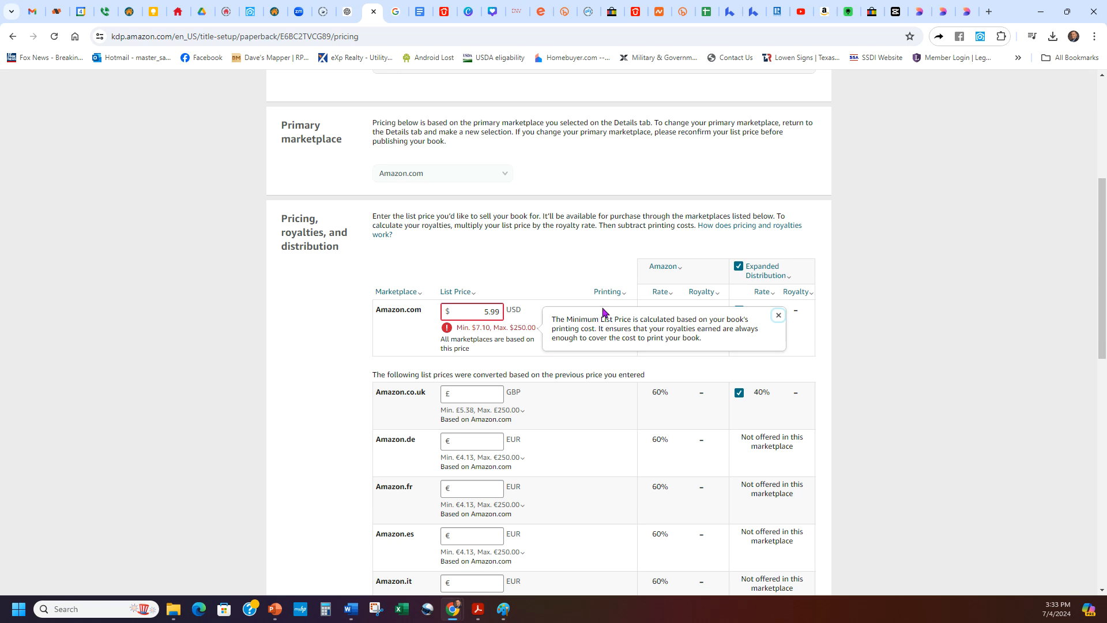
drag(489, 311, 483, 312)
text(7)
click(516, 250)
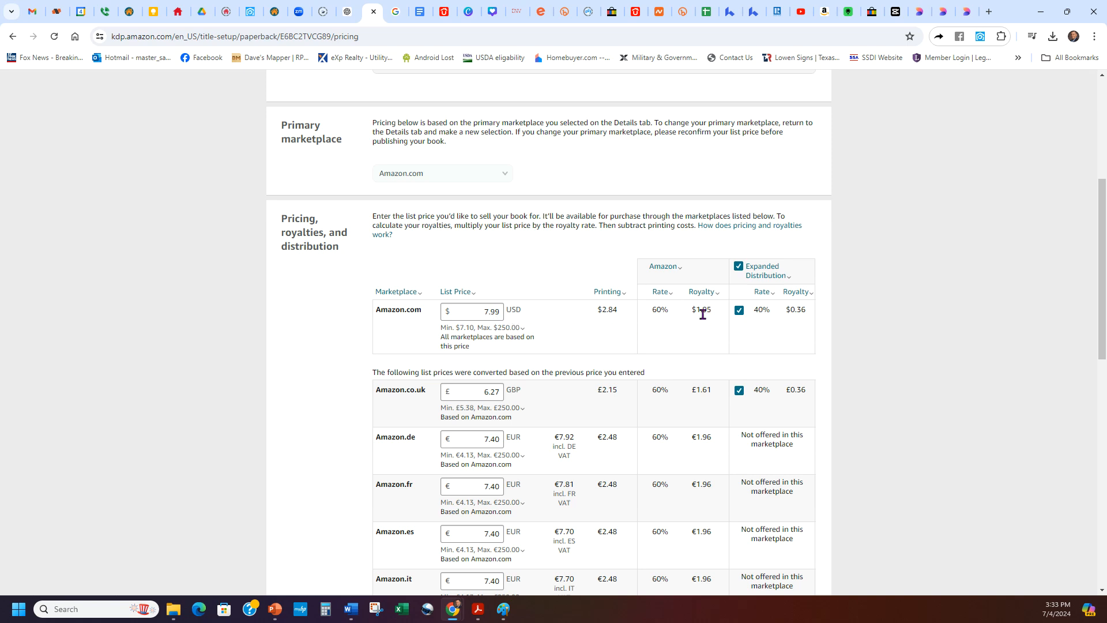
Step: Review the converted list prices, printing costs and royalties for all marketplaces, along with the territory settings
scroll(762, 316, down, 2)
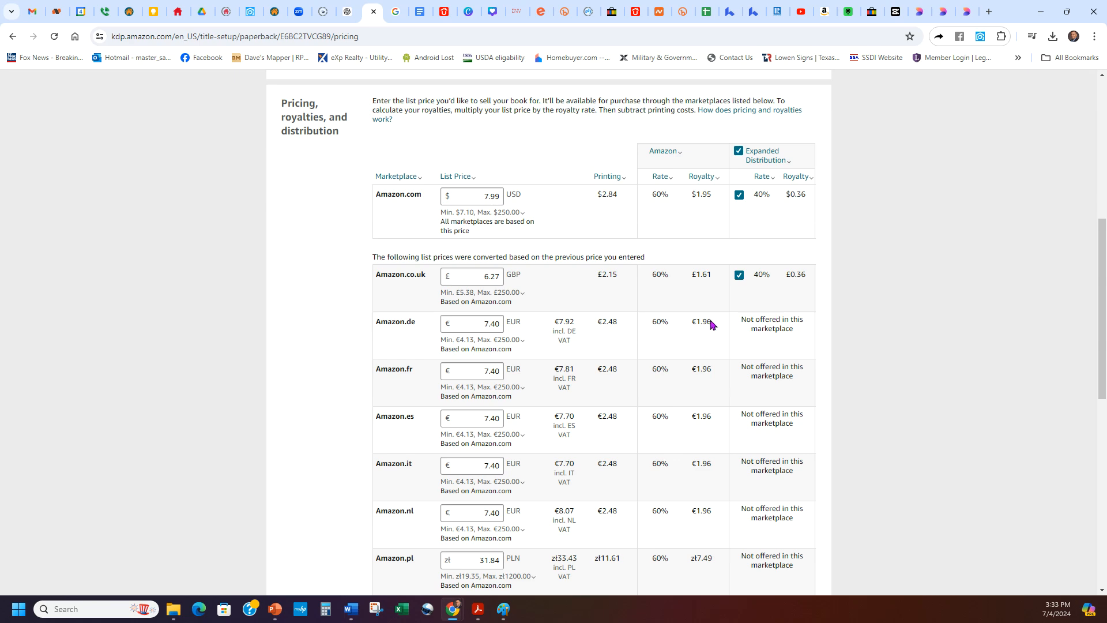
scroll(396, 358, down, 7)
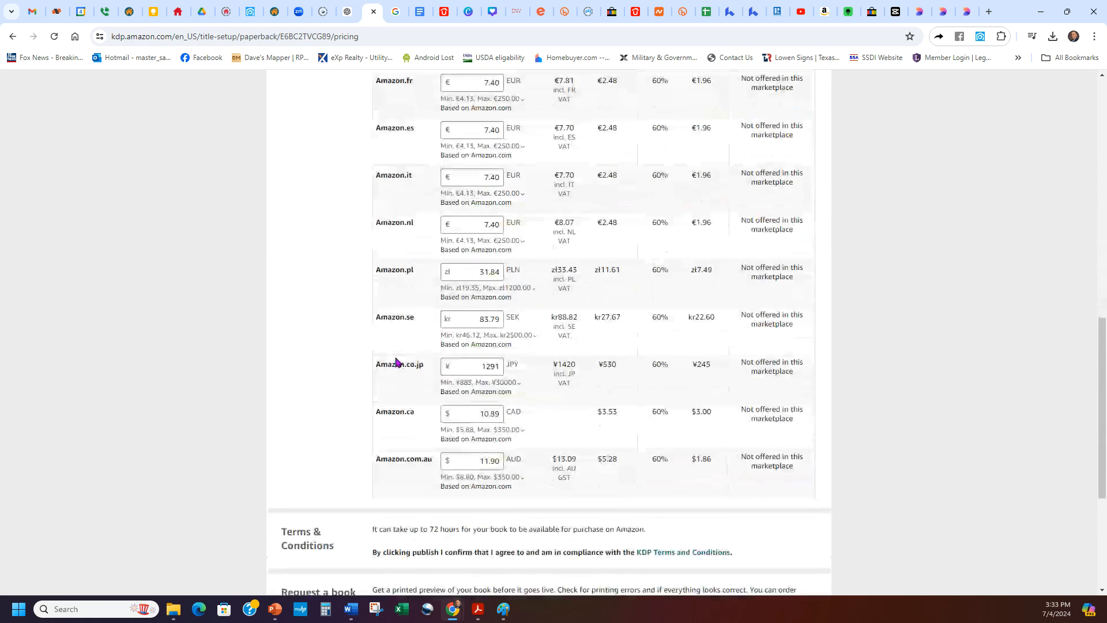
scroll(419, 428, up, 10)
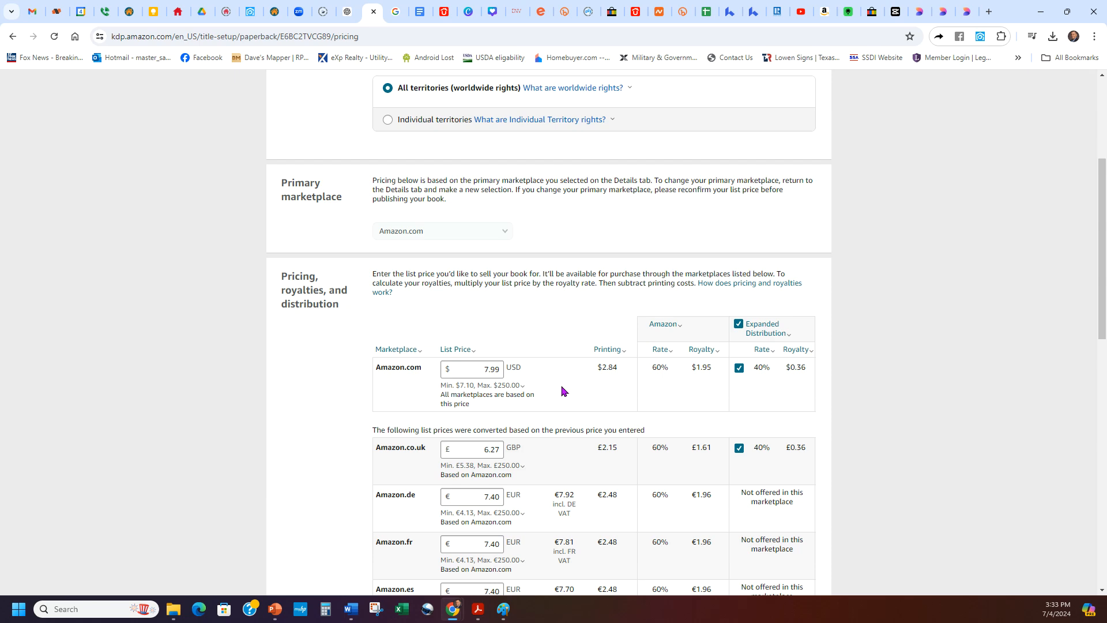
scroll(564, 391, down, 4)
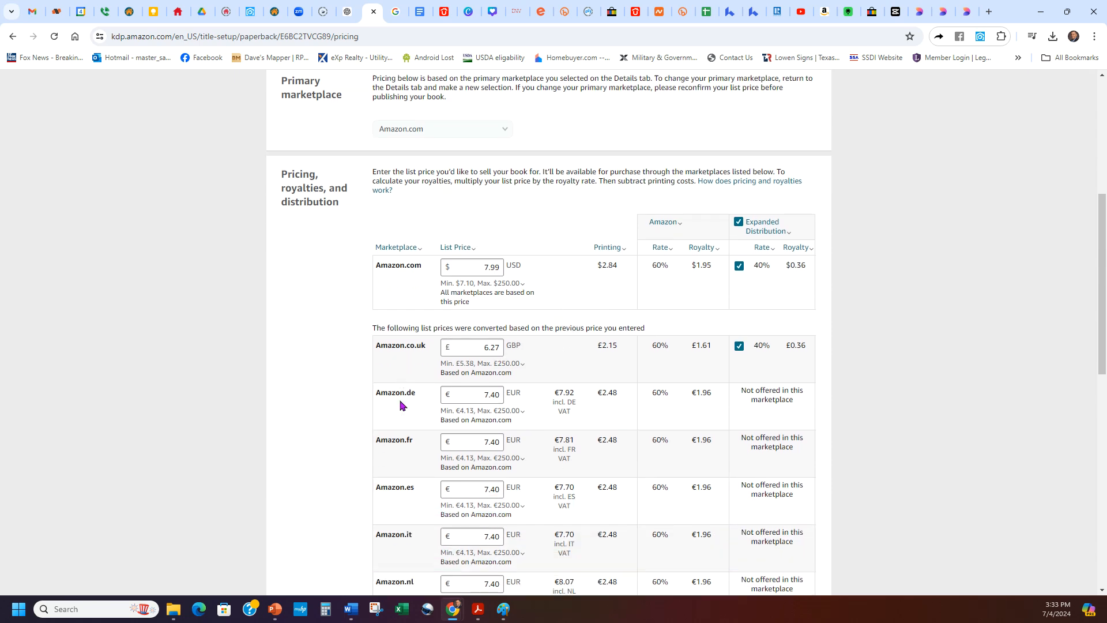
scroll(408, 361, down, 5)
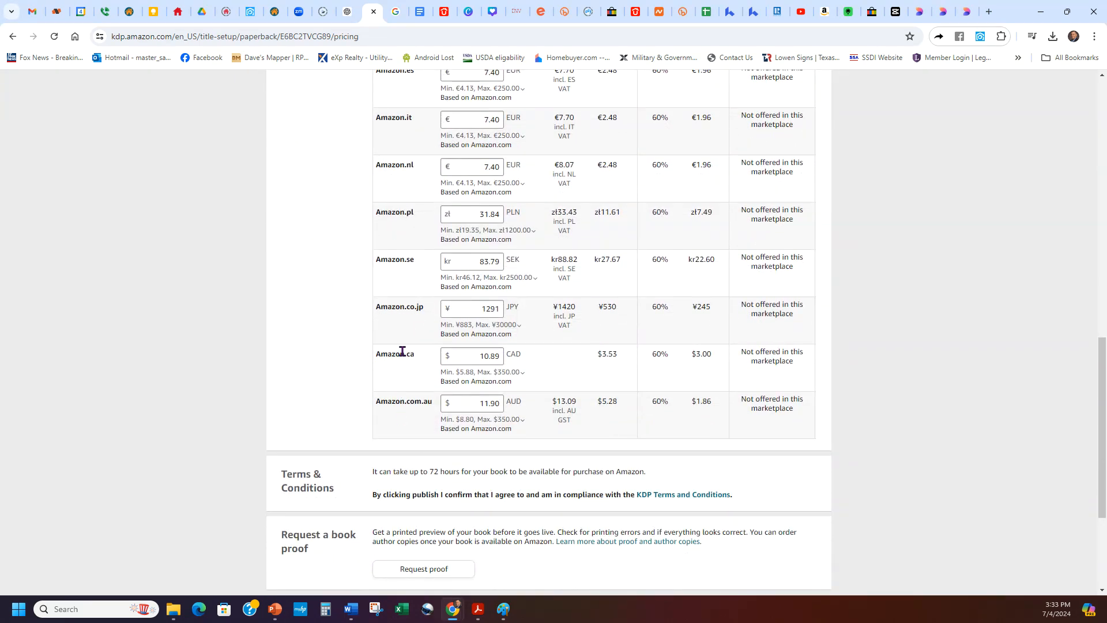
scroll(402, 426, up, 9)
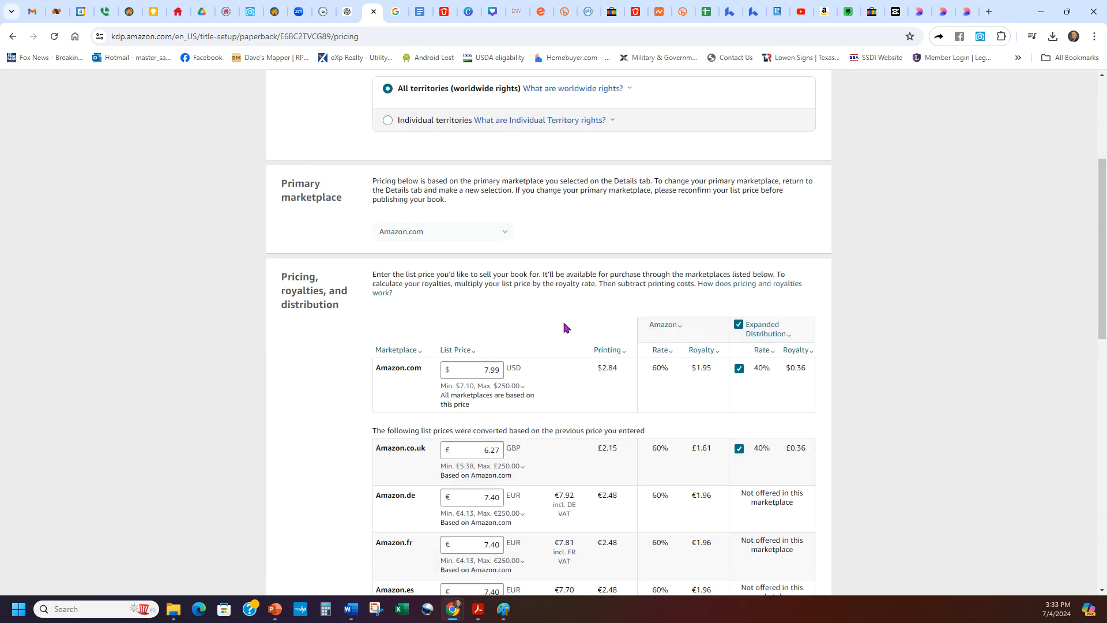
scroll(568, 323, up, 4)
scroll(556, 312, down, 3)
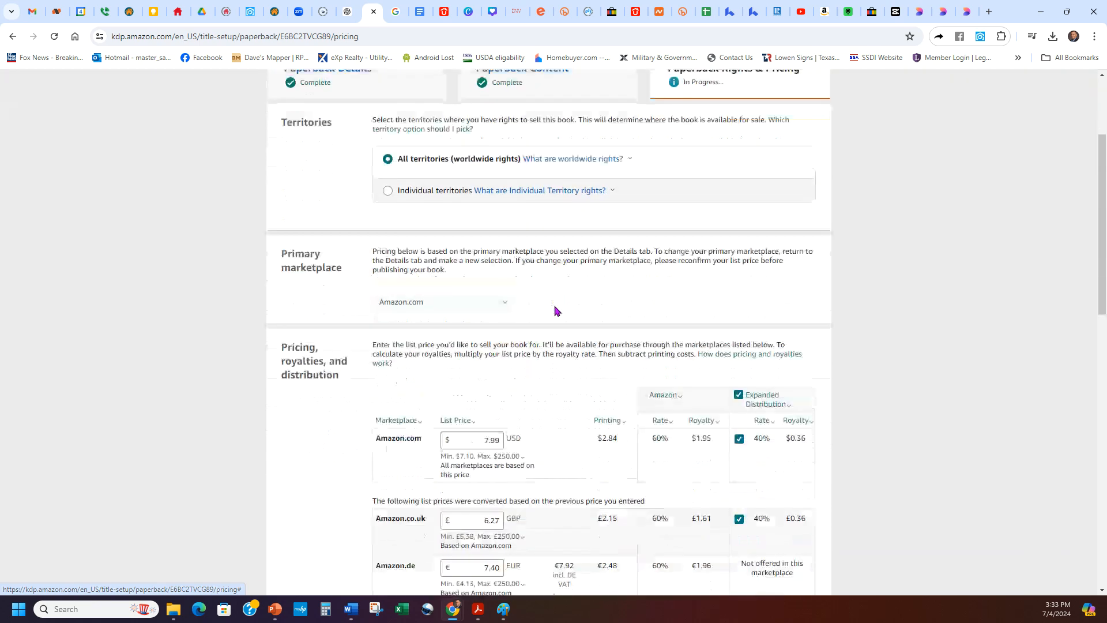
scroll(371, 383, down, 5)
scroll(348, 400, down, 5)
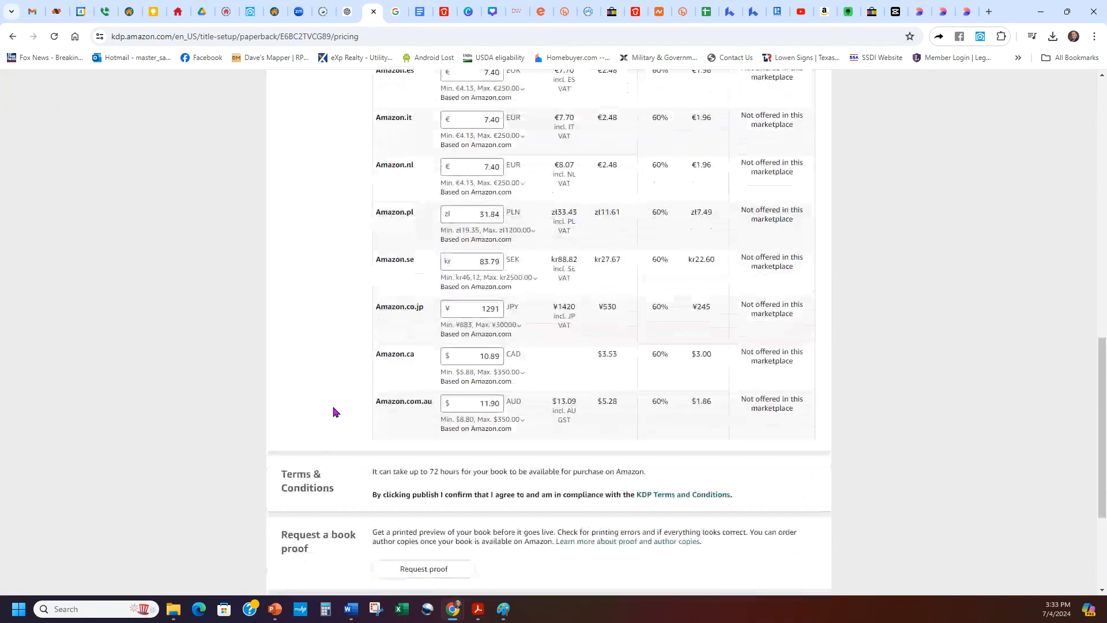
Step: Publish the paperback, close the submission dialog, and check the book's entry on the bookshelf
scroll(335, 412, down, 3)
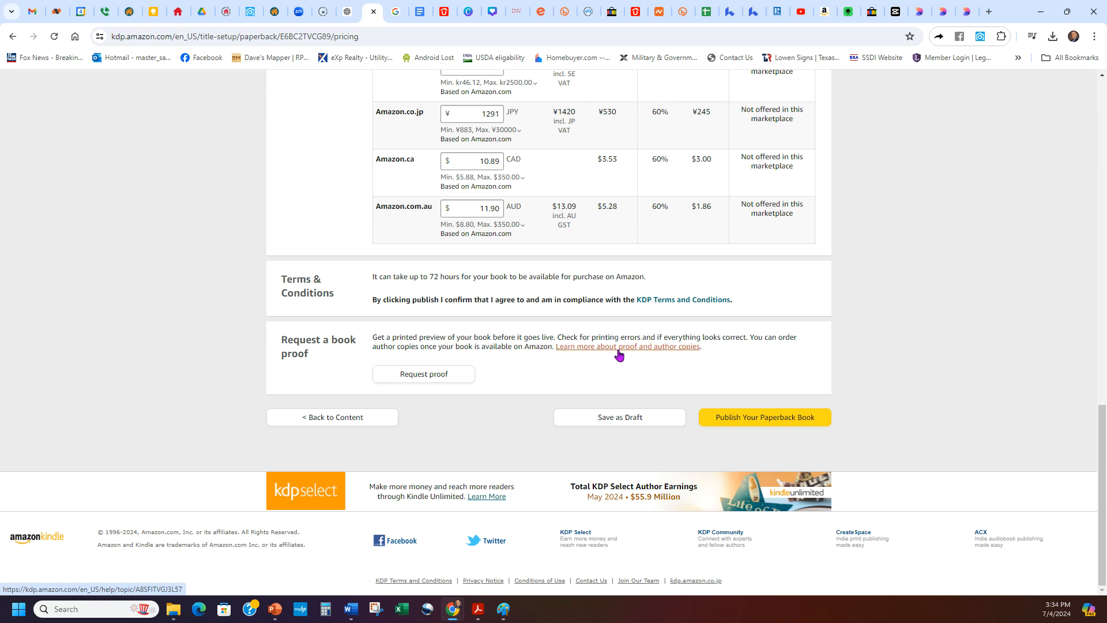
click(755, 421)
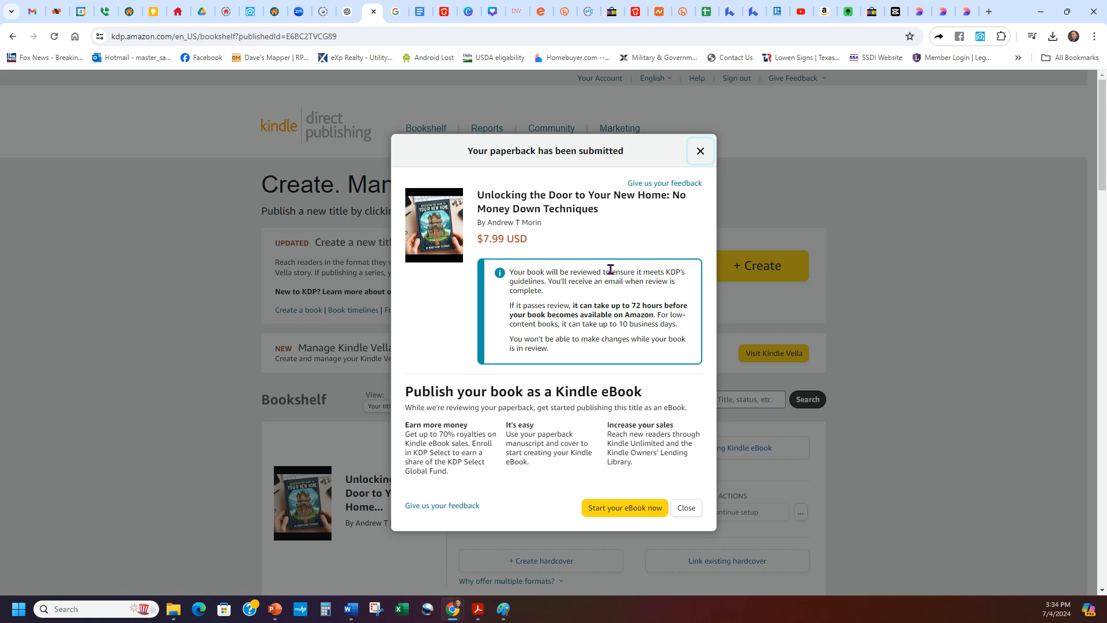
click(699, 151)
scroll(848, 222, down, 3)
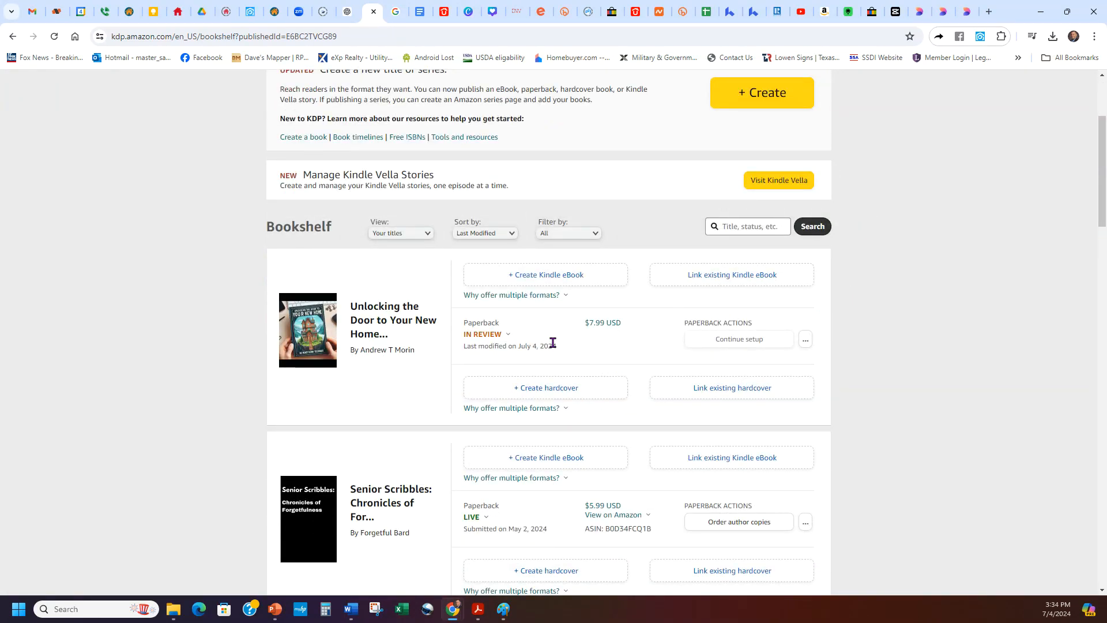
Step: Check the additional actions for the submitted paperback and the Amazon marketplace links for the live Senior Scribbles paperback
click(806, 342)
scroll(598, 337, down, 3)
click(600, 341)
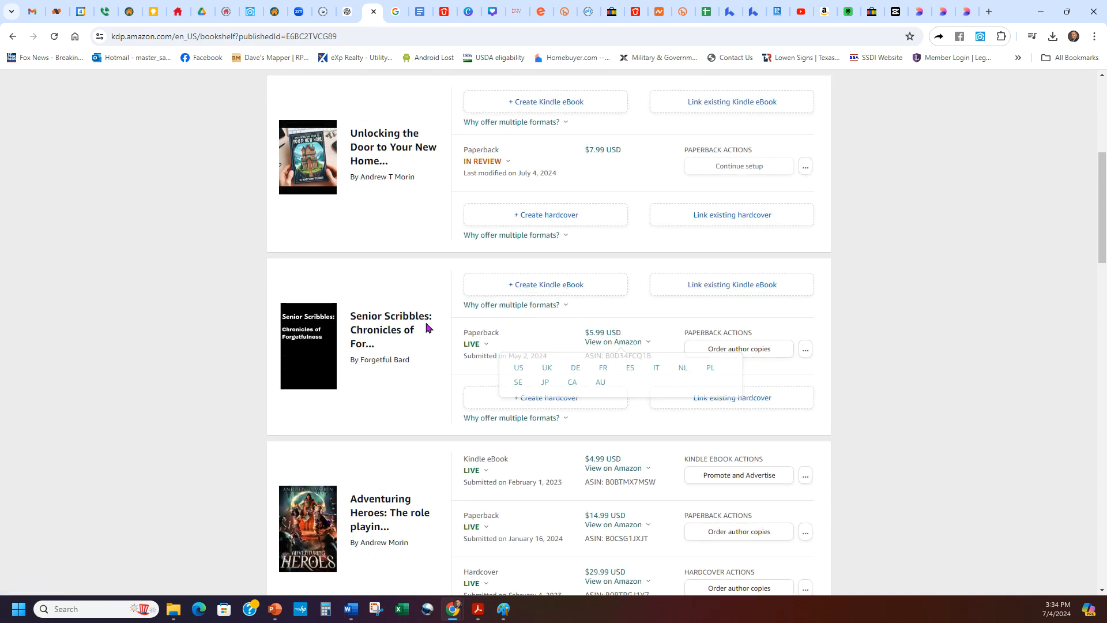
scroll(394, 331, down, 4)
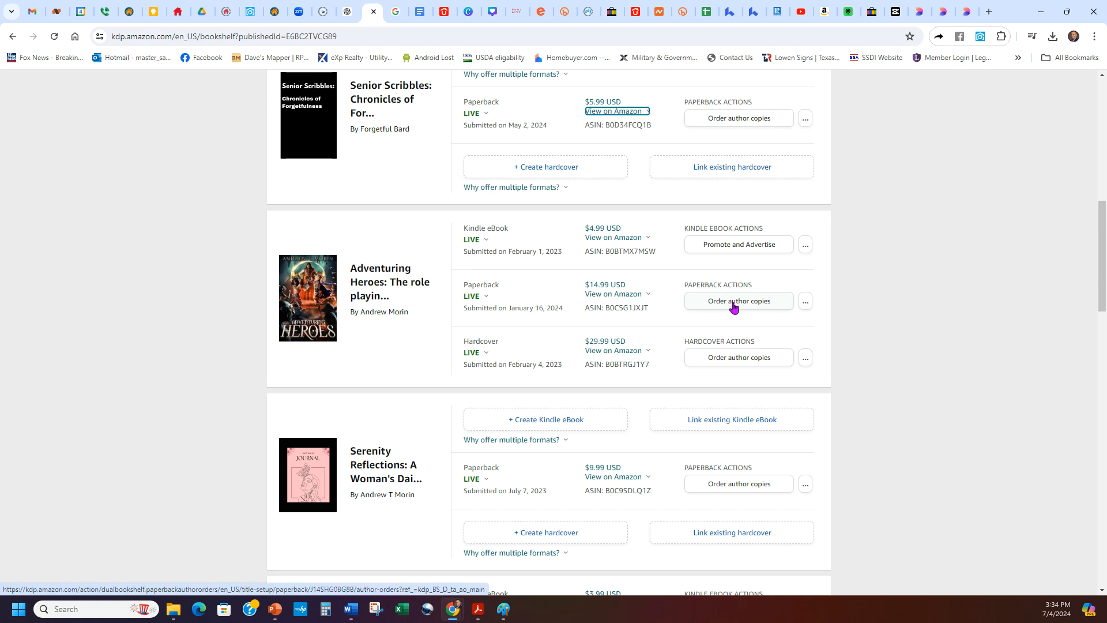
scroll(905, 329, up, 5)
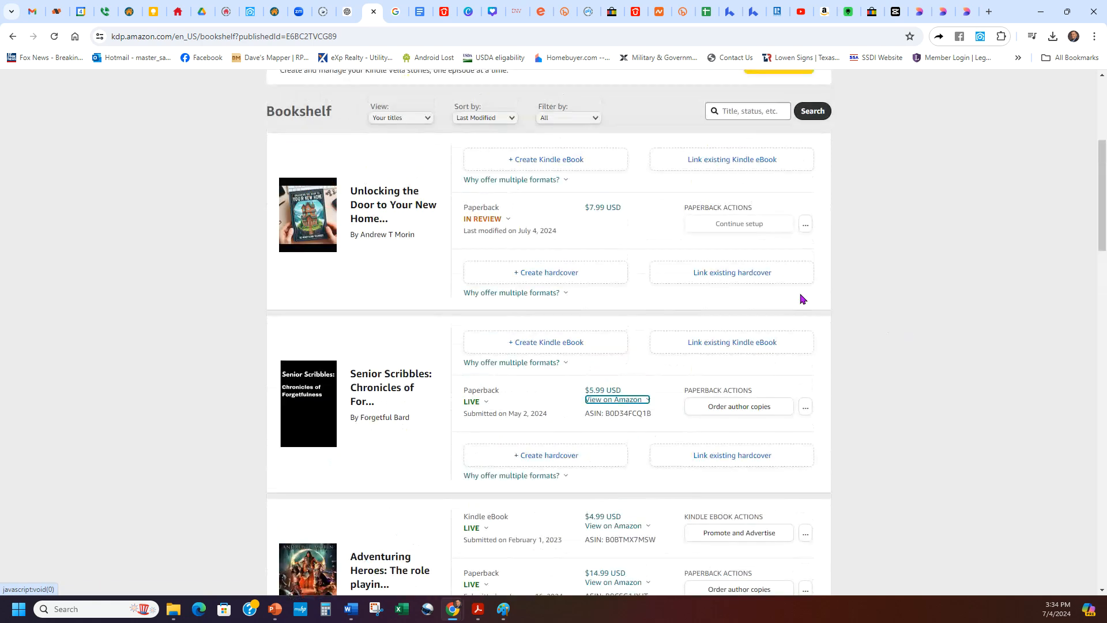
scroll(302, 225, up, 2)
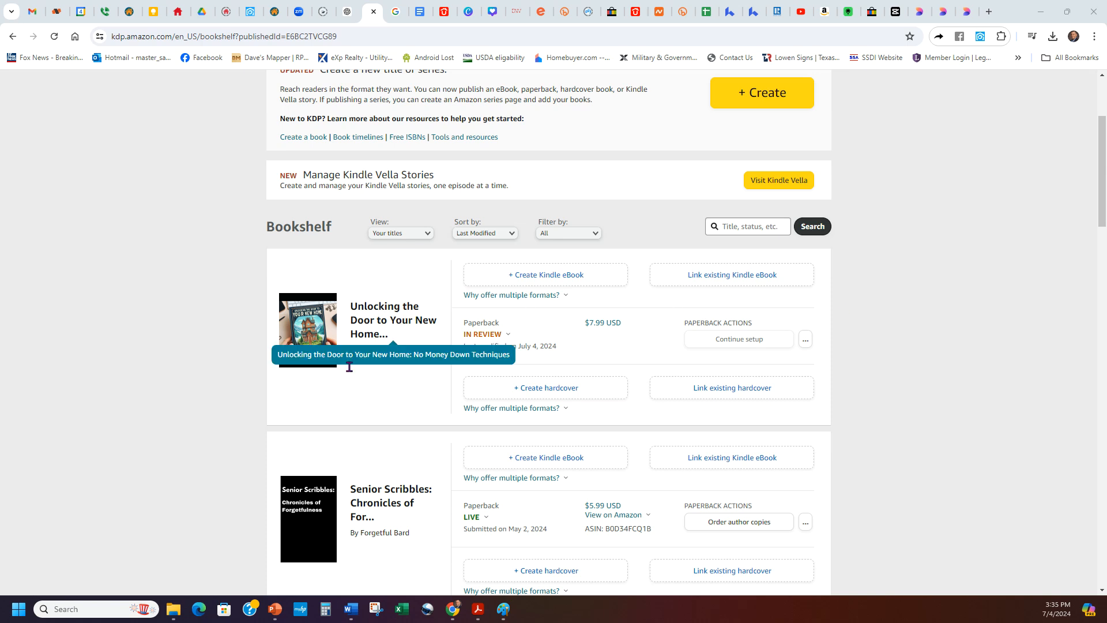
Step: Review the formats, statuses and prices of the titles on the bookshelf's first page, and return to its beginning
scroll(234, 381, down, 10)
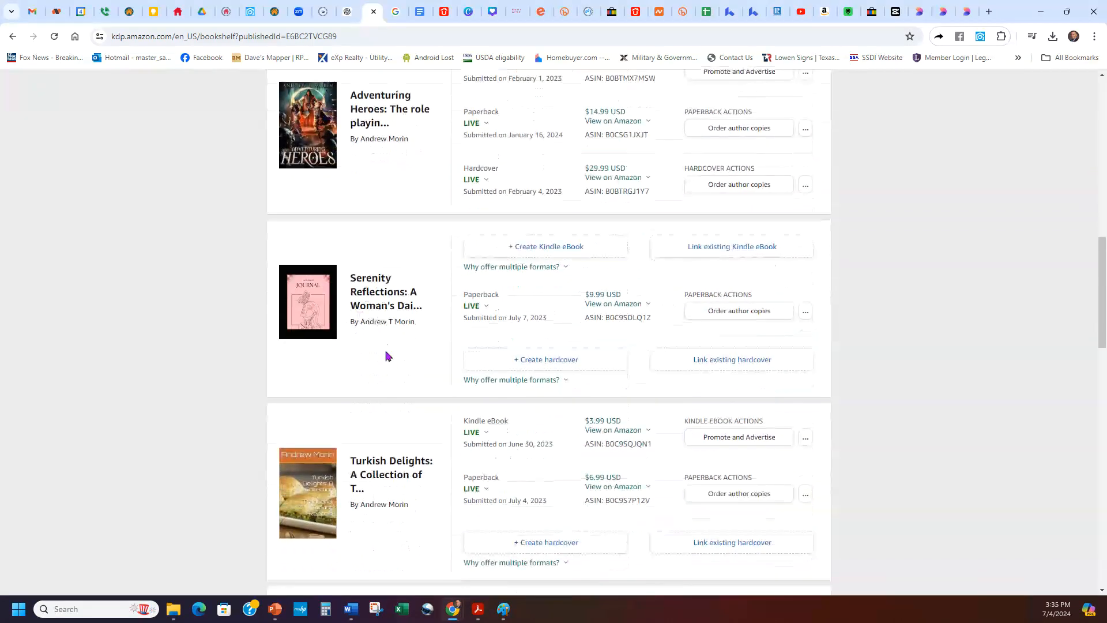
scroll(380, 321, down, 3)
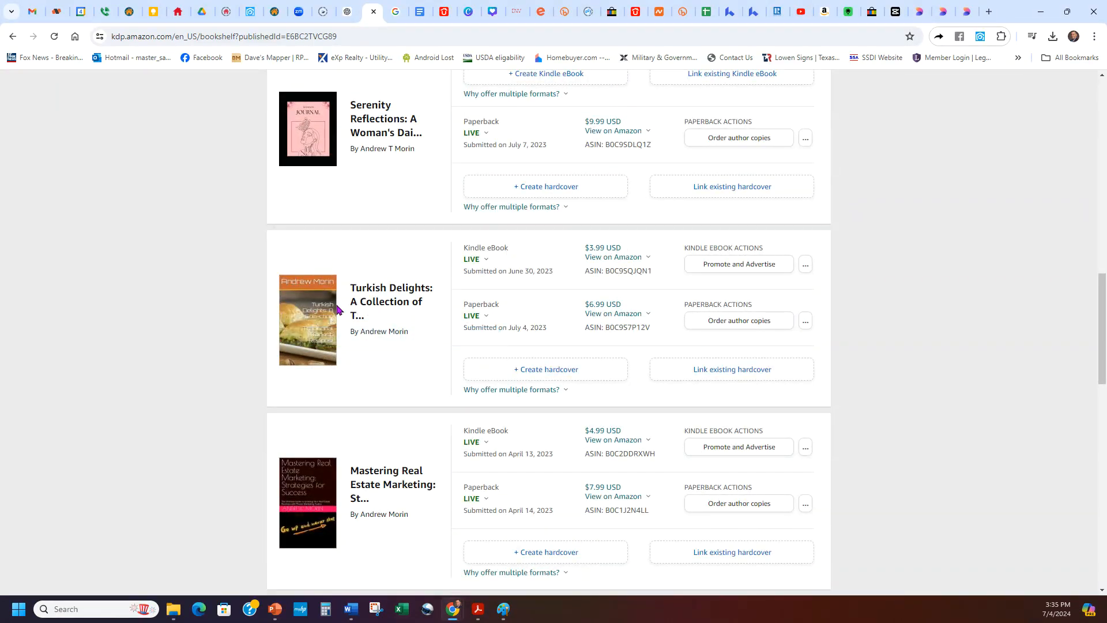
scroll(309, 302, down, 9)
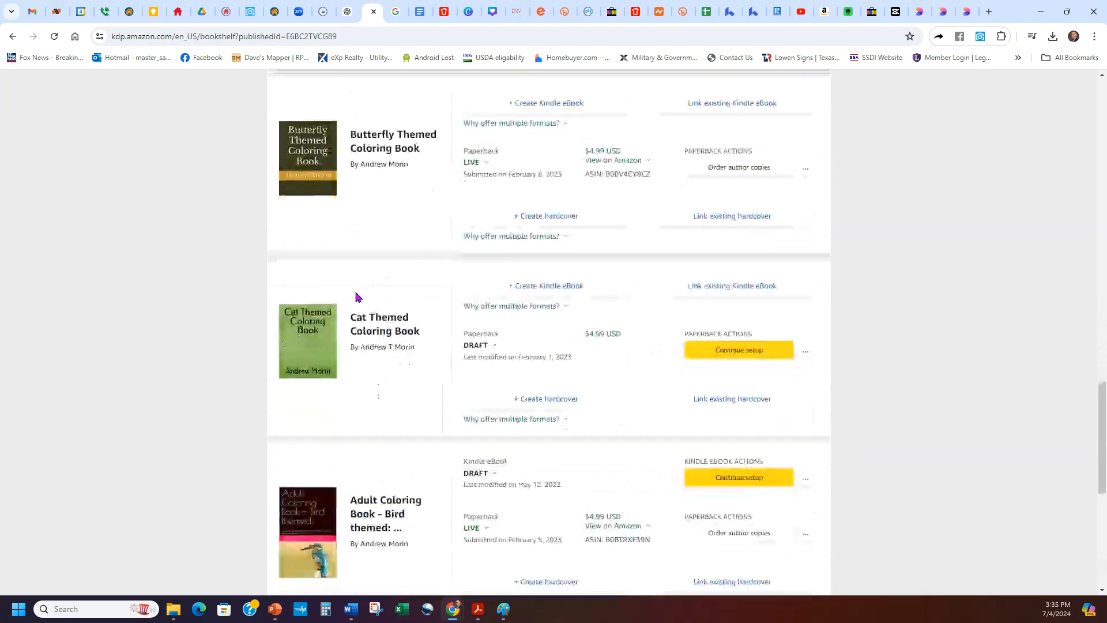
scroll(423, 332, down, 7)
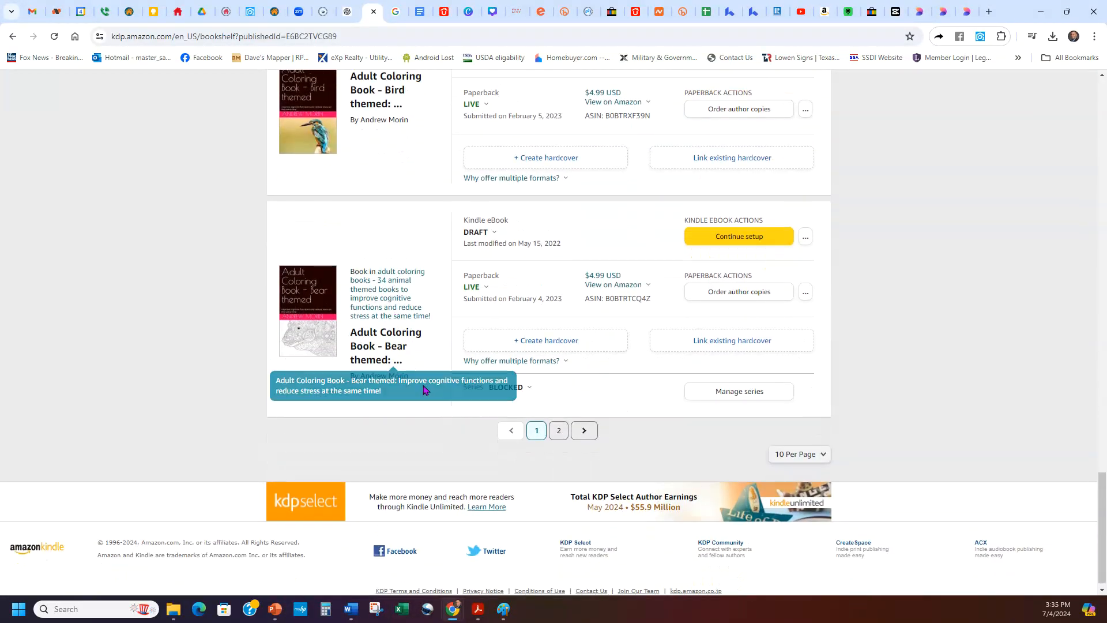
scroll(424, 390, up, 20)
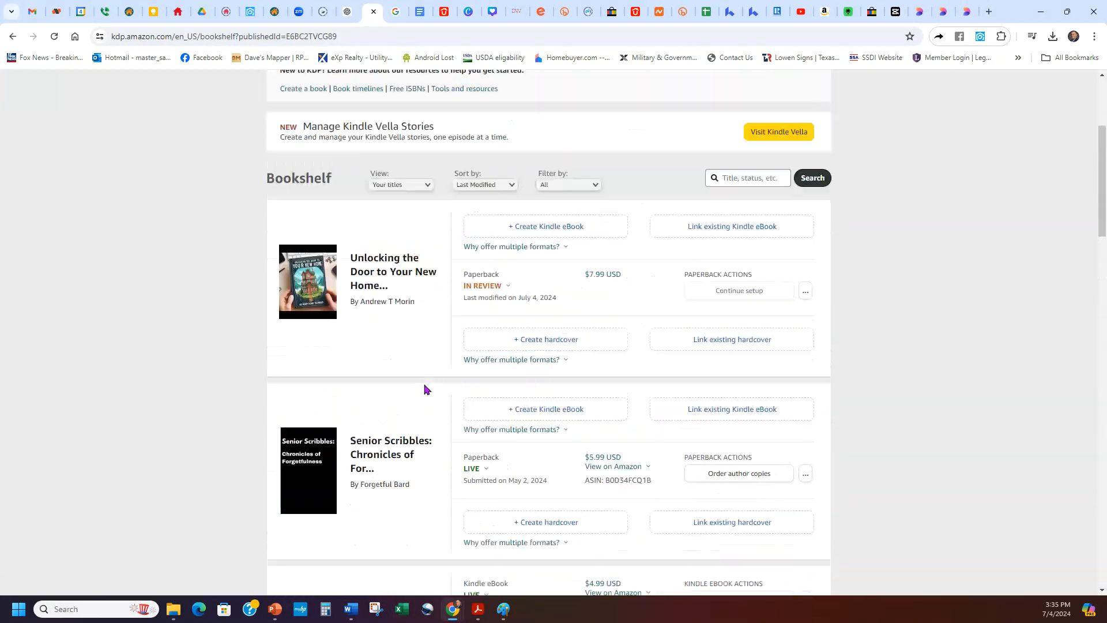
scroll(424, 390, up, 6)
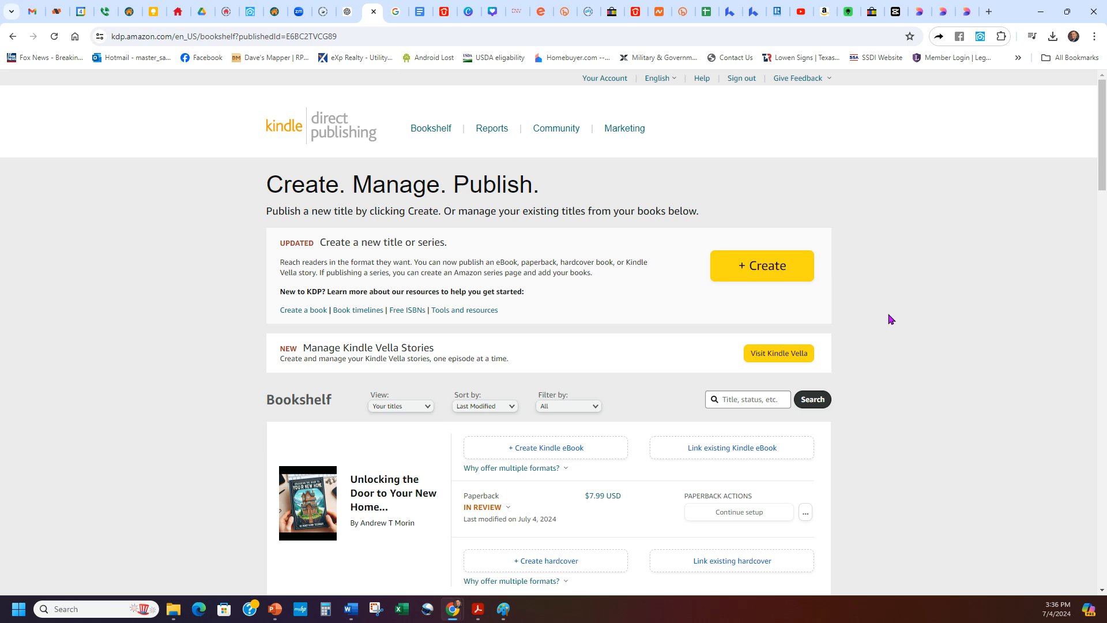
click(1044, 209)
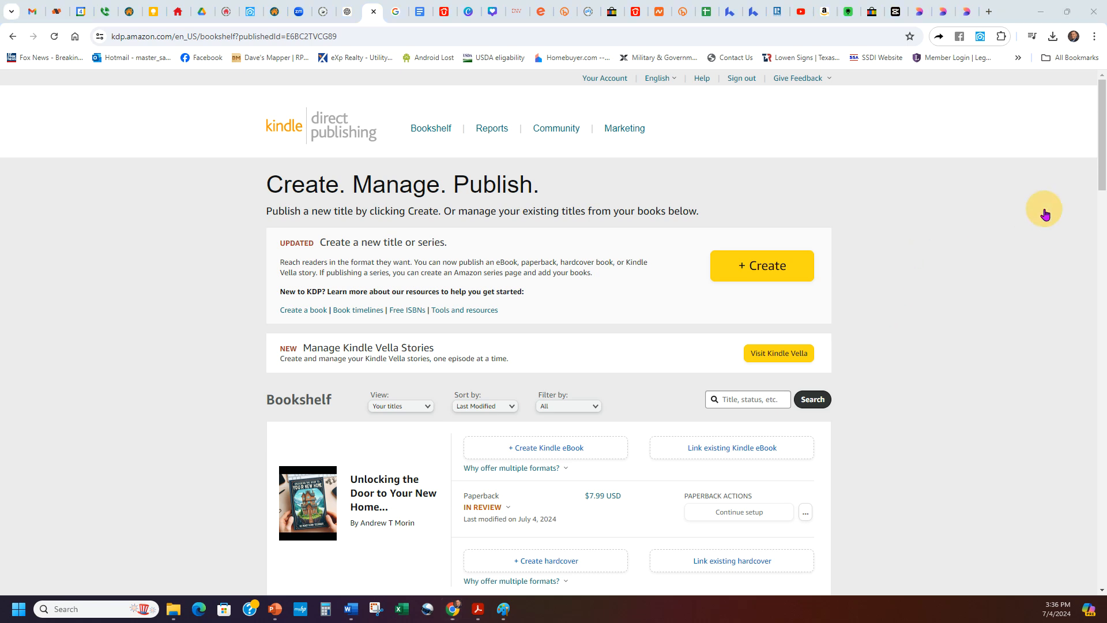